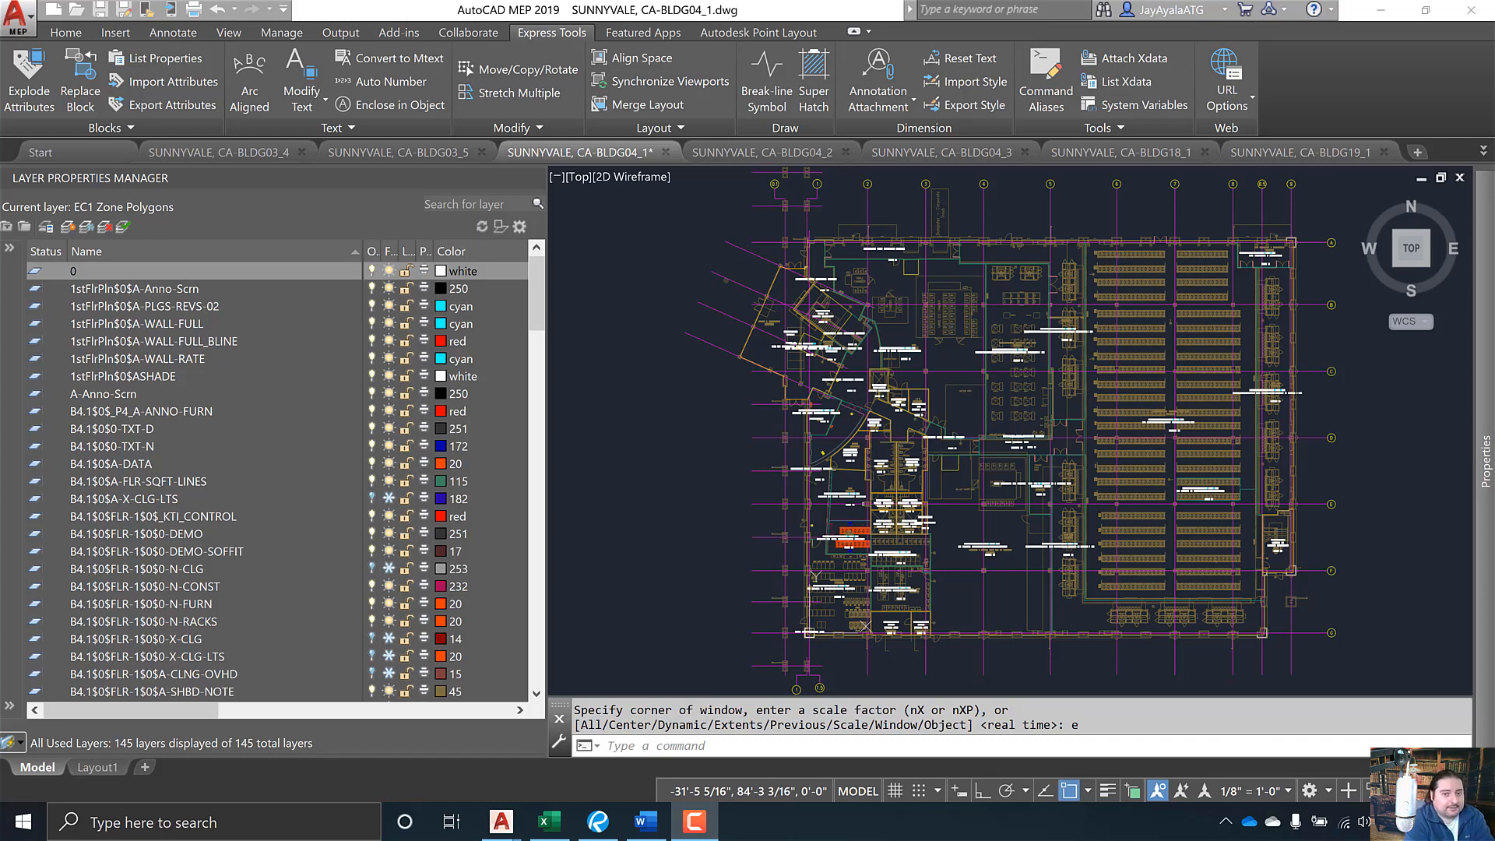
- Bring the CAD Import into Planon (V3).docx requirements document in front of the Sunnyvale drawing
key(alt+Tab)
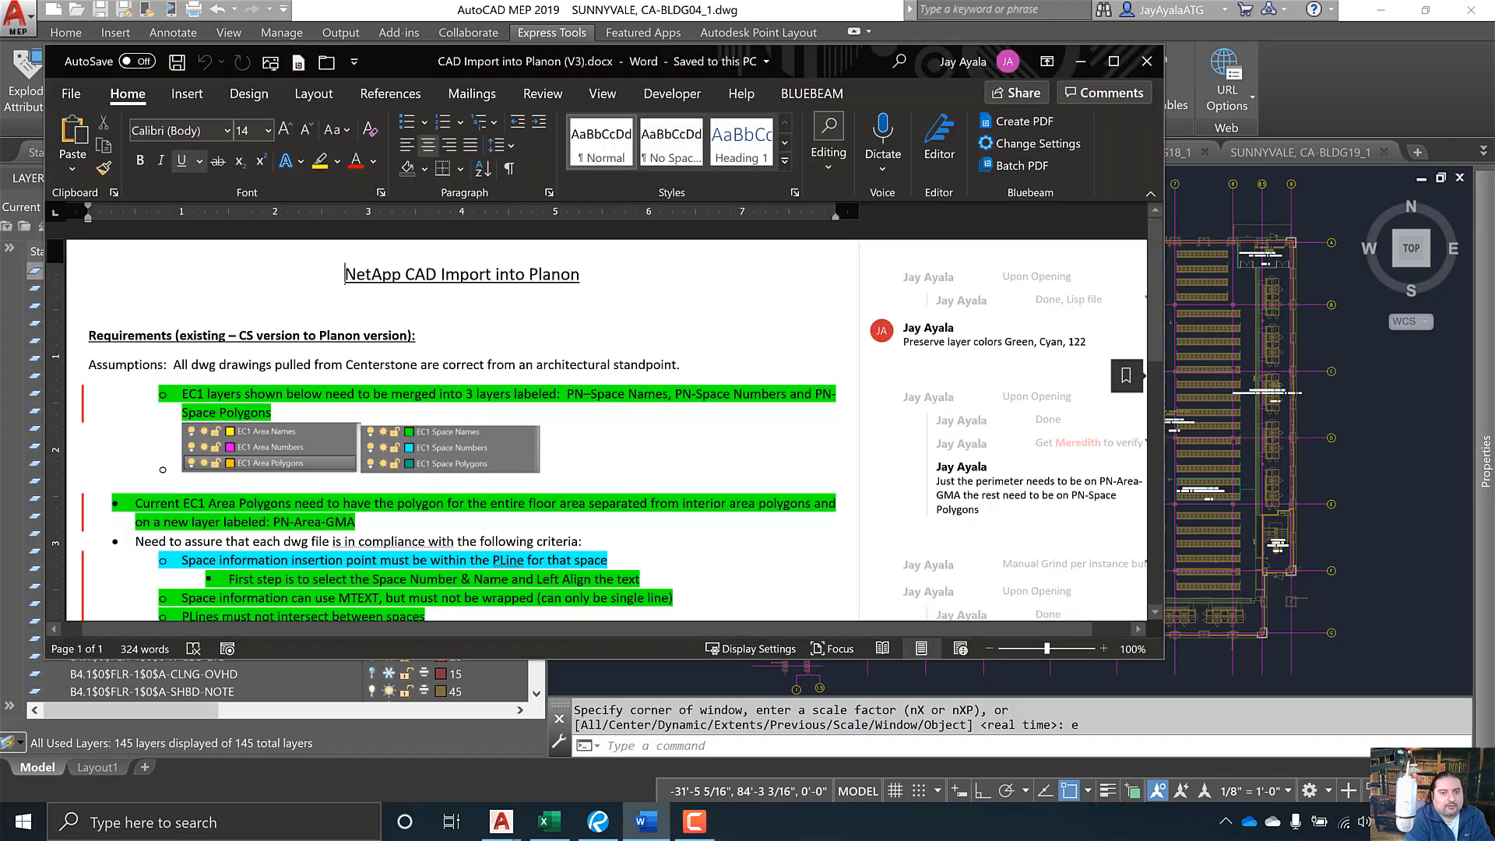
- Maximize the Word requirements document, read through its layer-merge comments, then minimize it
click(1114, 61)
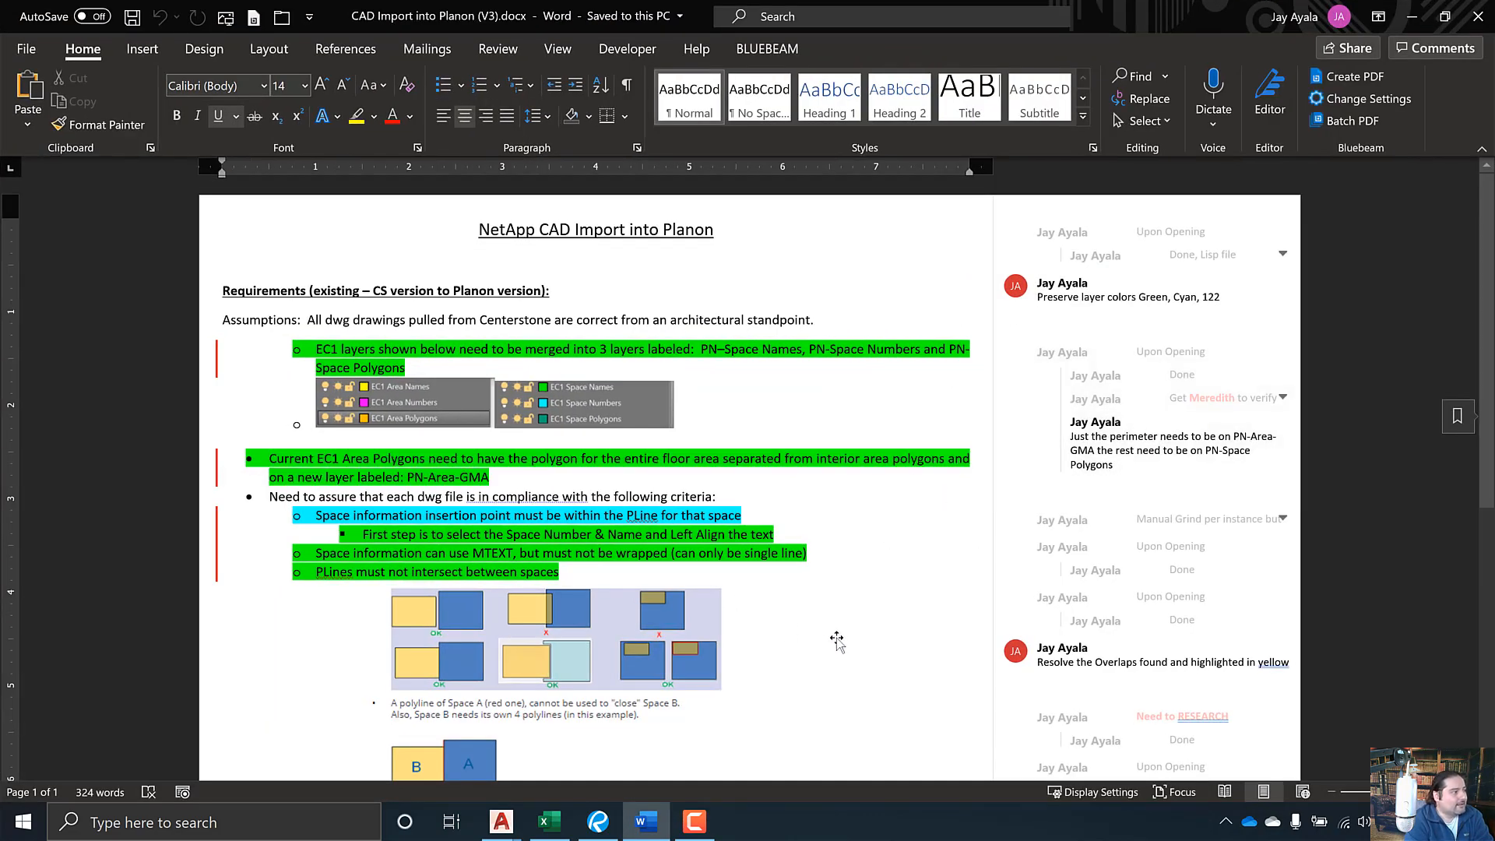
scroll(844, 635, down, 2)
scroll(848, 634, down, 3)
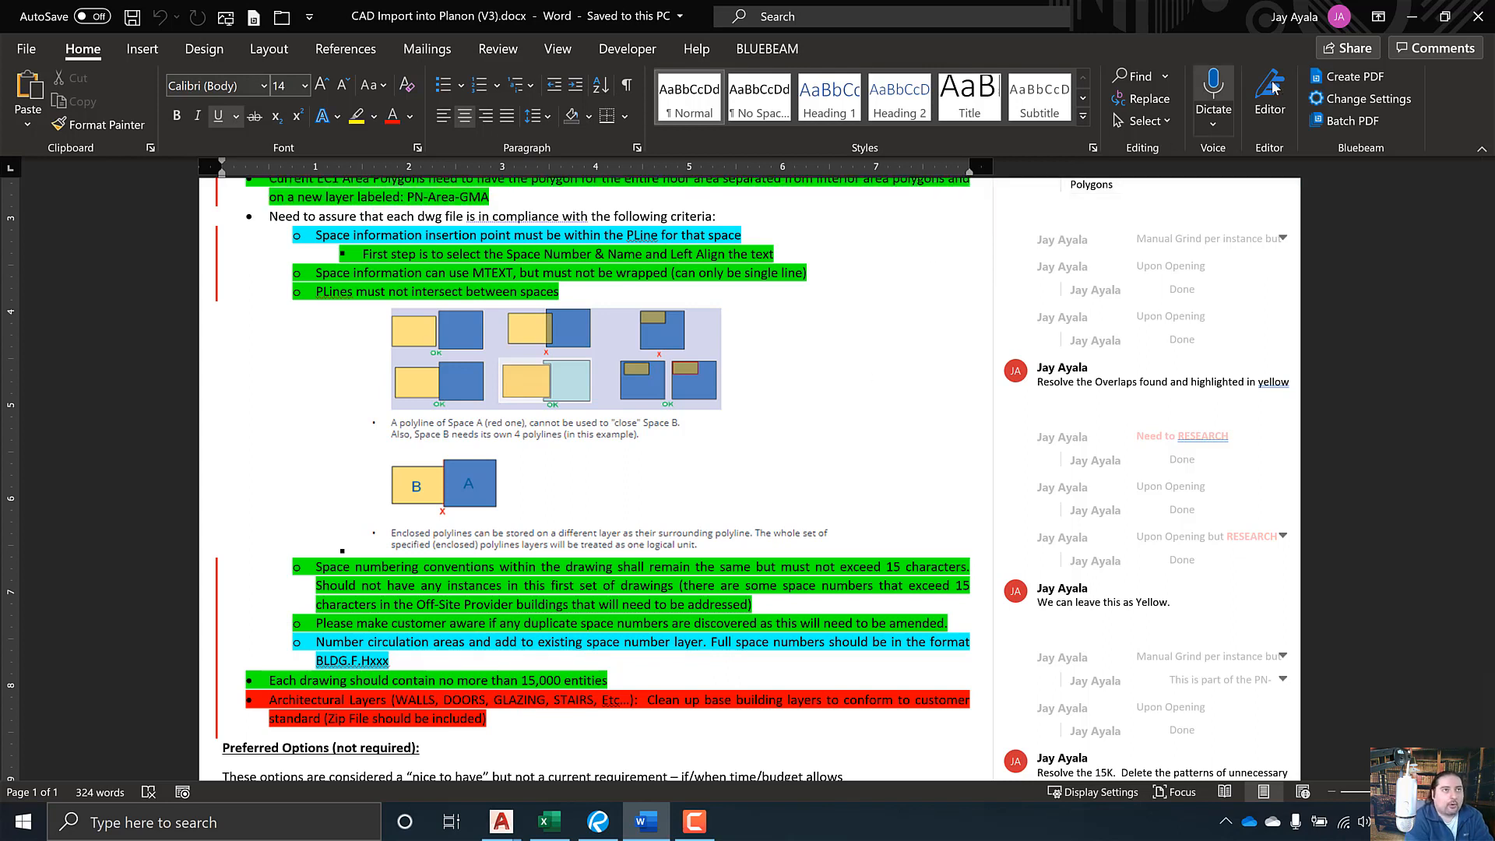
click(1413, 17)
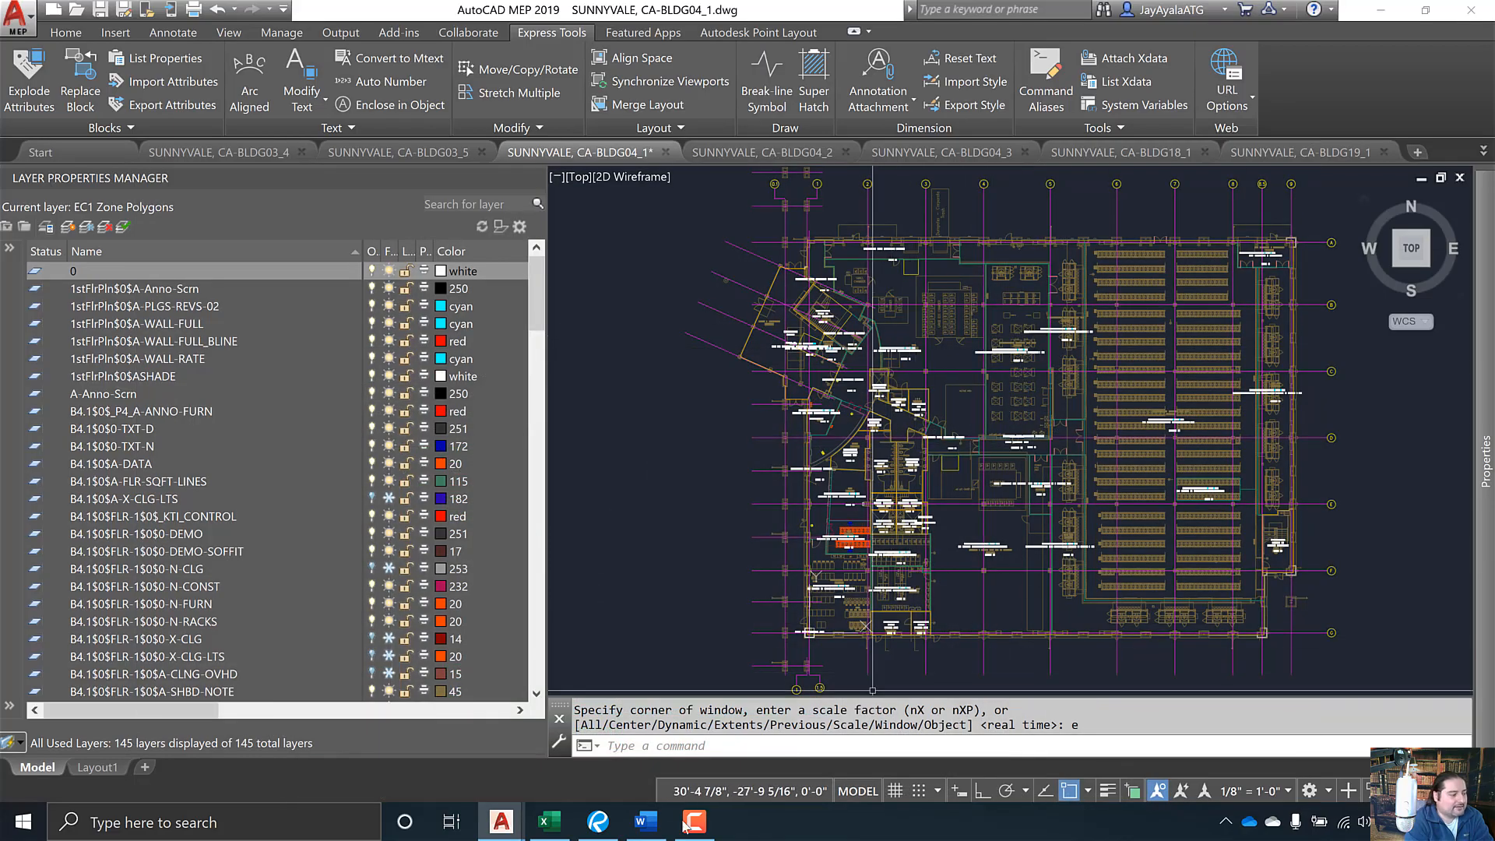
- Bring up the NetApp Layers List PDF, then open SUNNYVALE, CA-BLDG18_1.dwg from AutoCAD's recent drawings
click(598, 822)
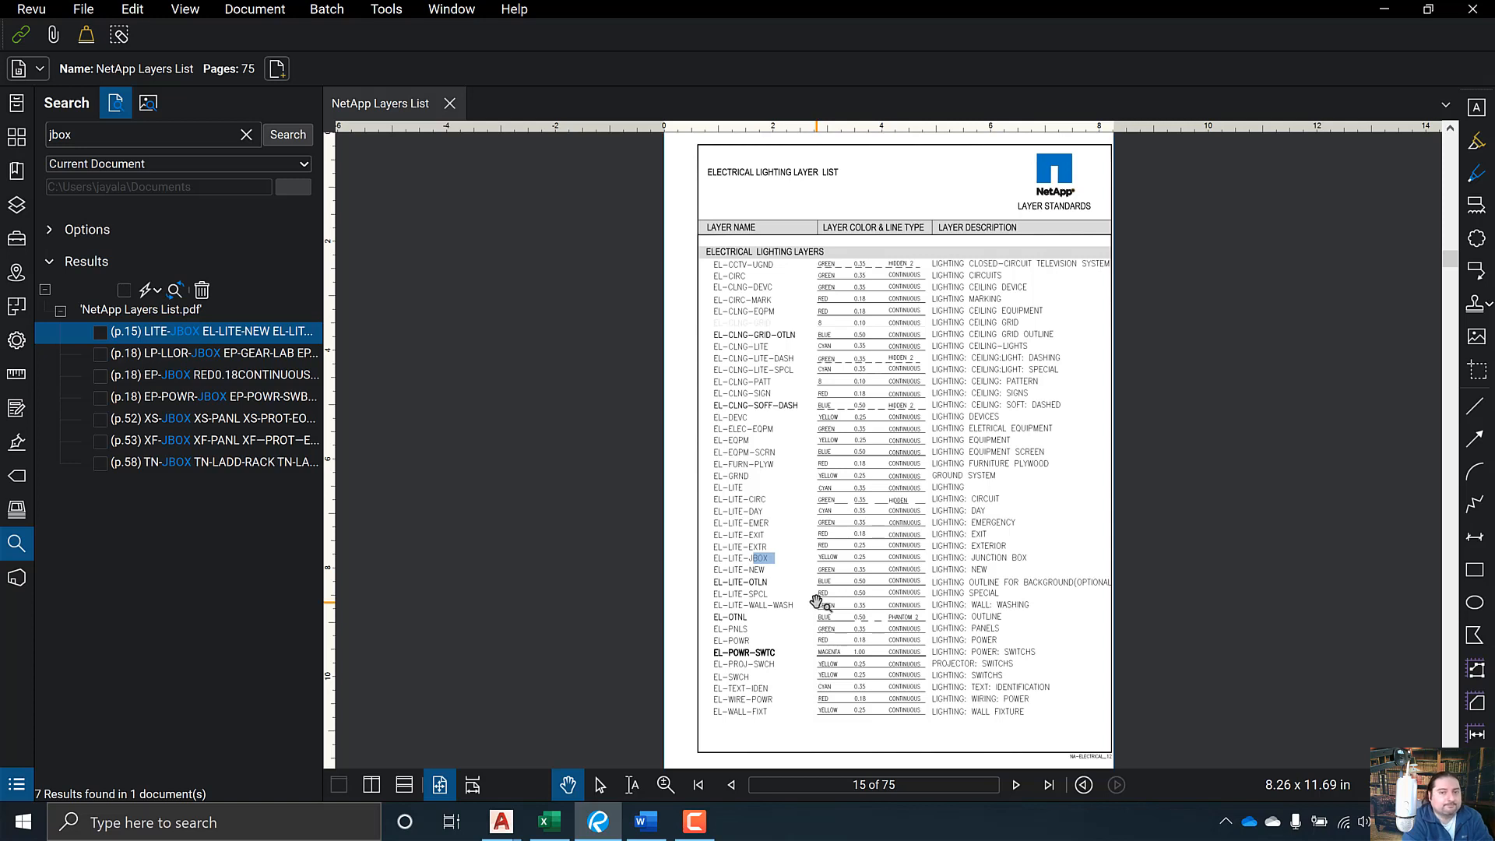
right_click(503, 824)
click(515, 756)
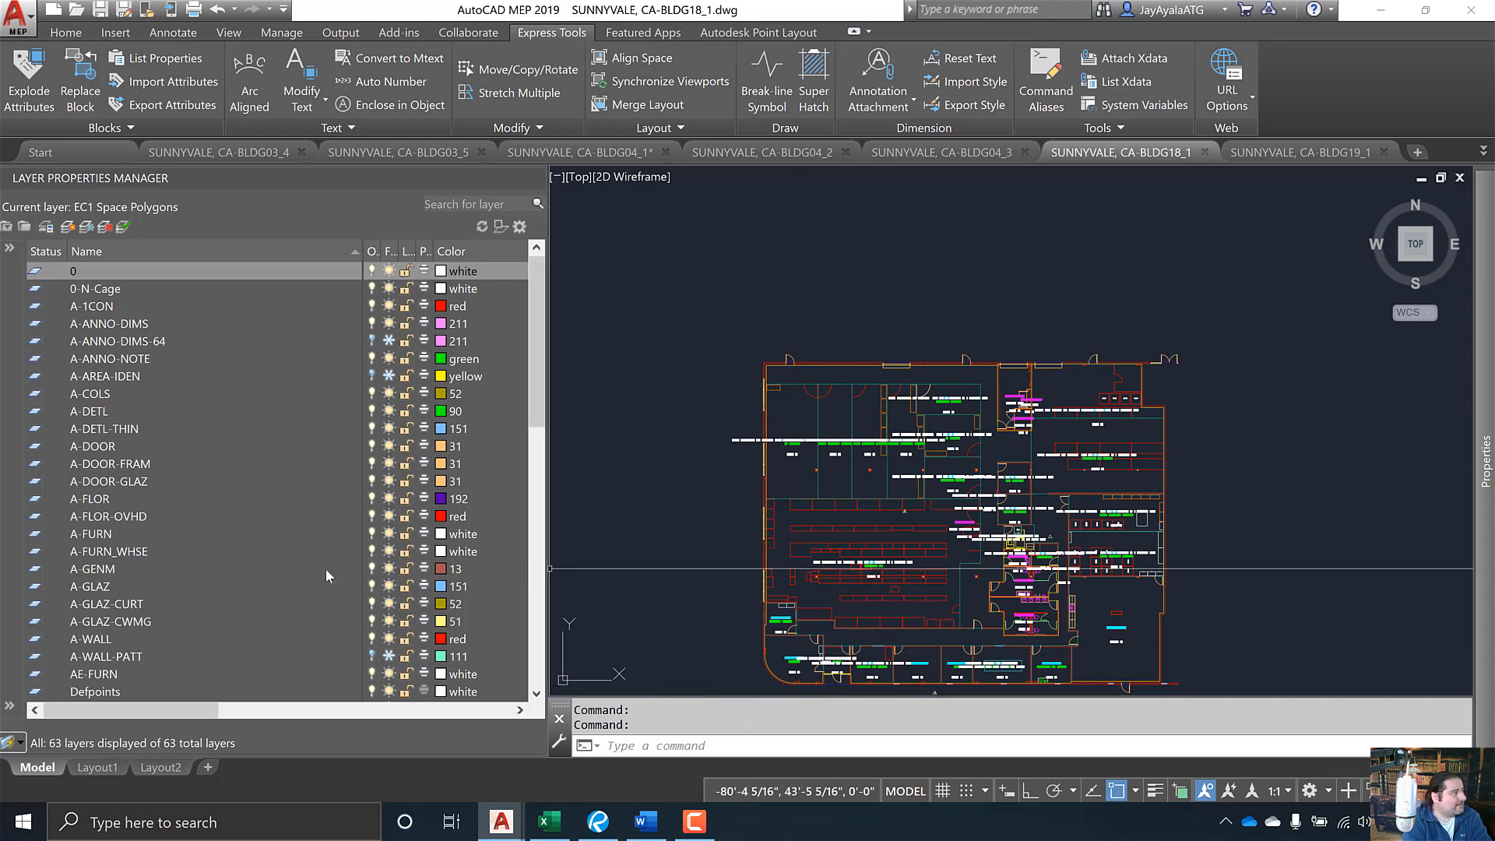
- Scroll through CA-BLDG18_1's 63 layers, then switch to the Net App Layer Mapping workbook
scroll(189, 489, down, 8)
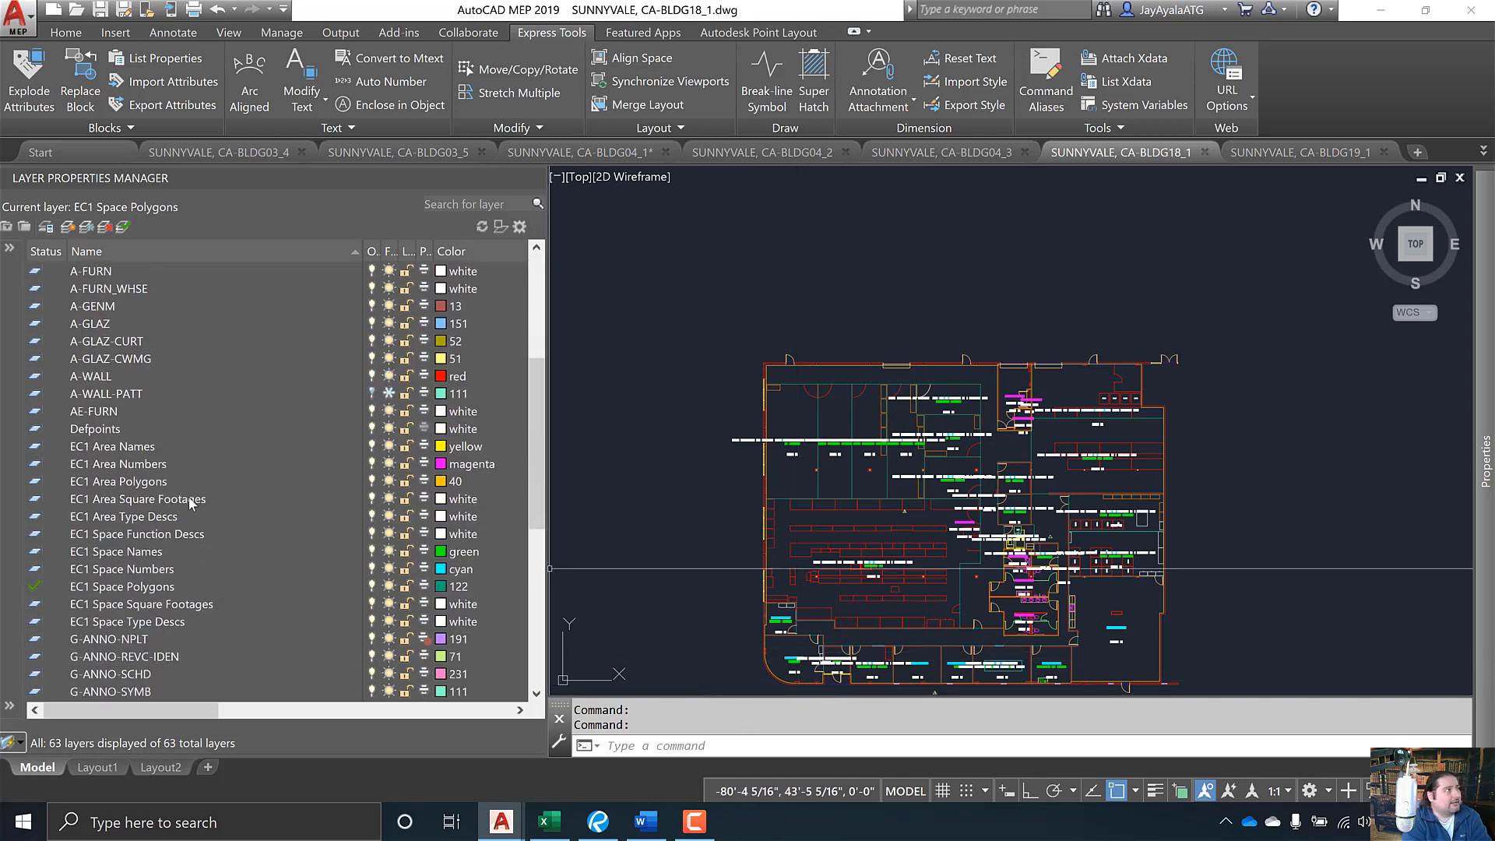
scroll(189, 496, down, 5)
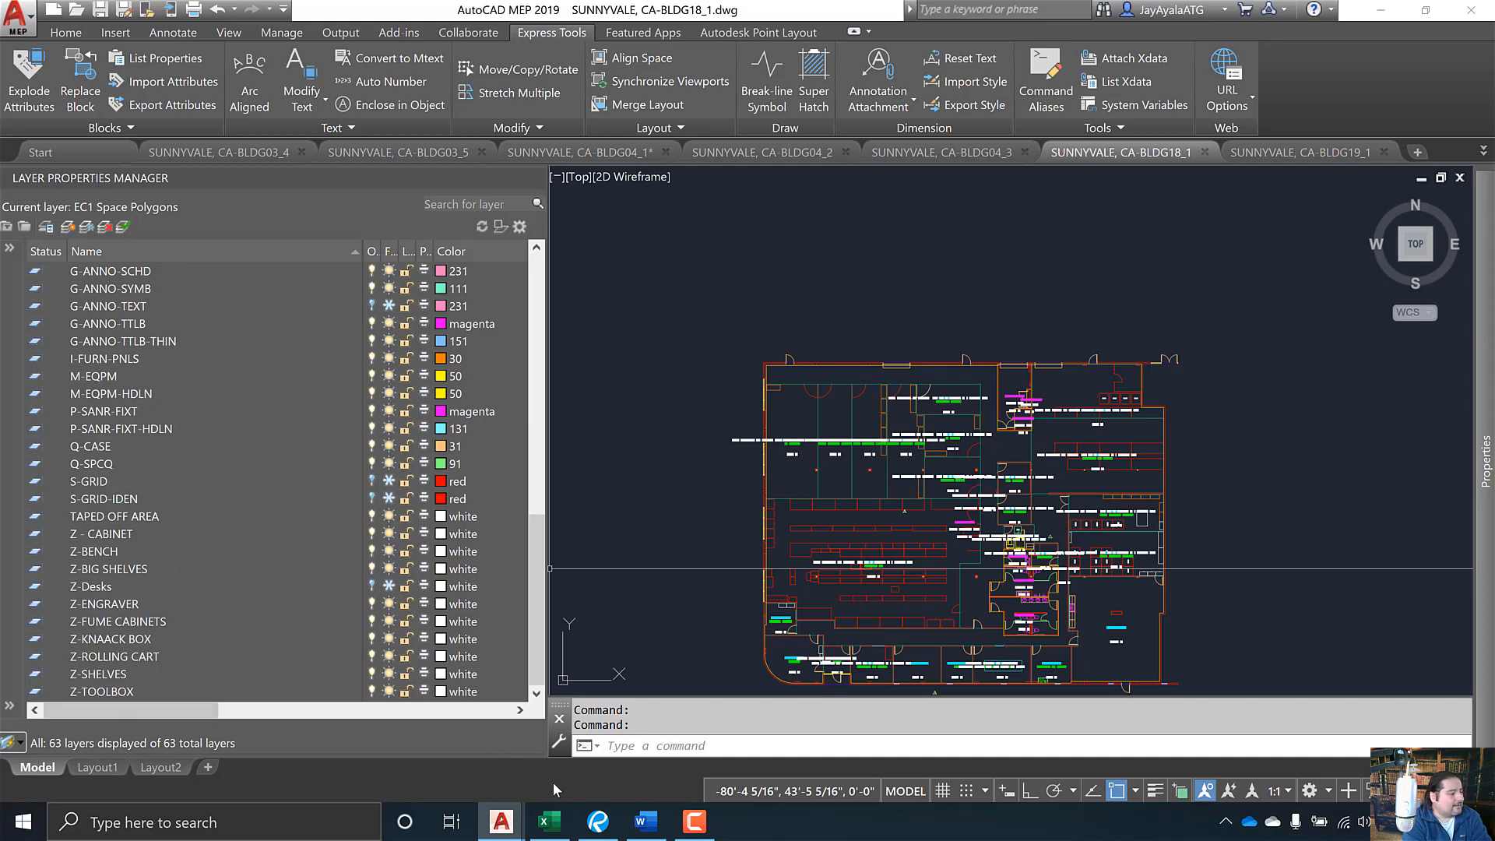
click(550, 822)
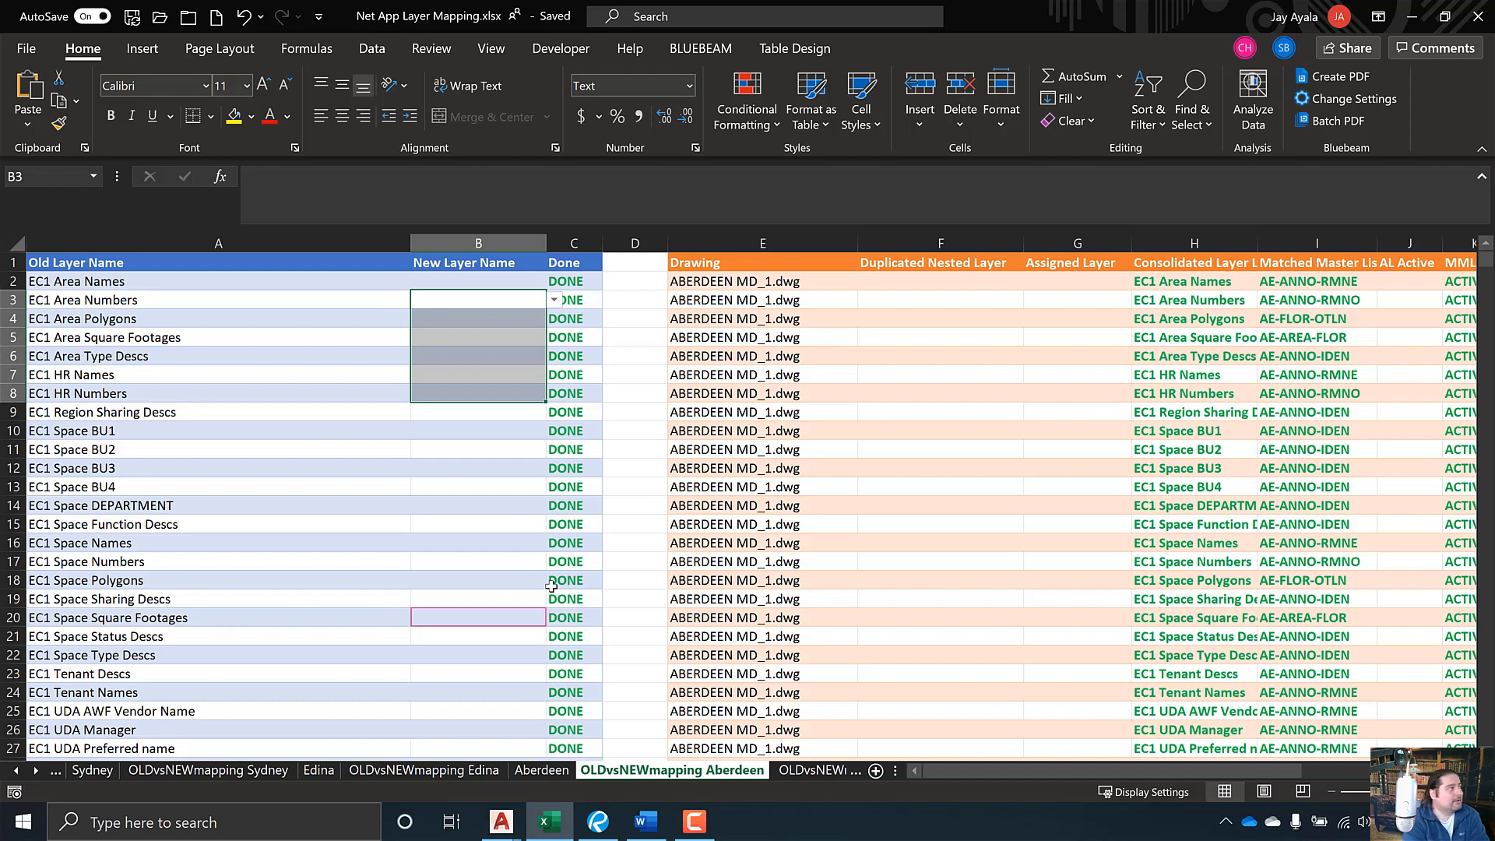
- Clear the selection at A16 and activate the OLDvsNEWmapping SVL sheet from the sheet list
click(335, 541)
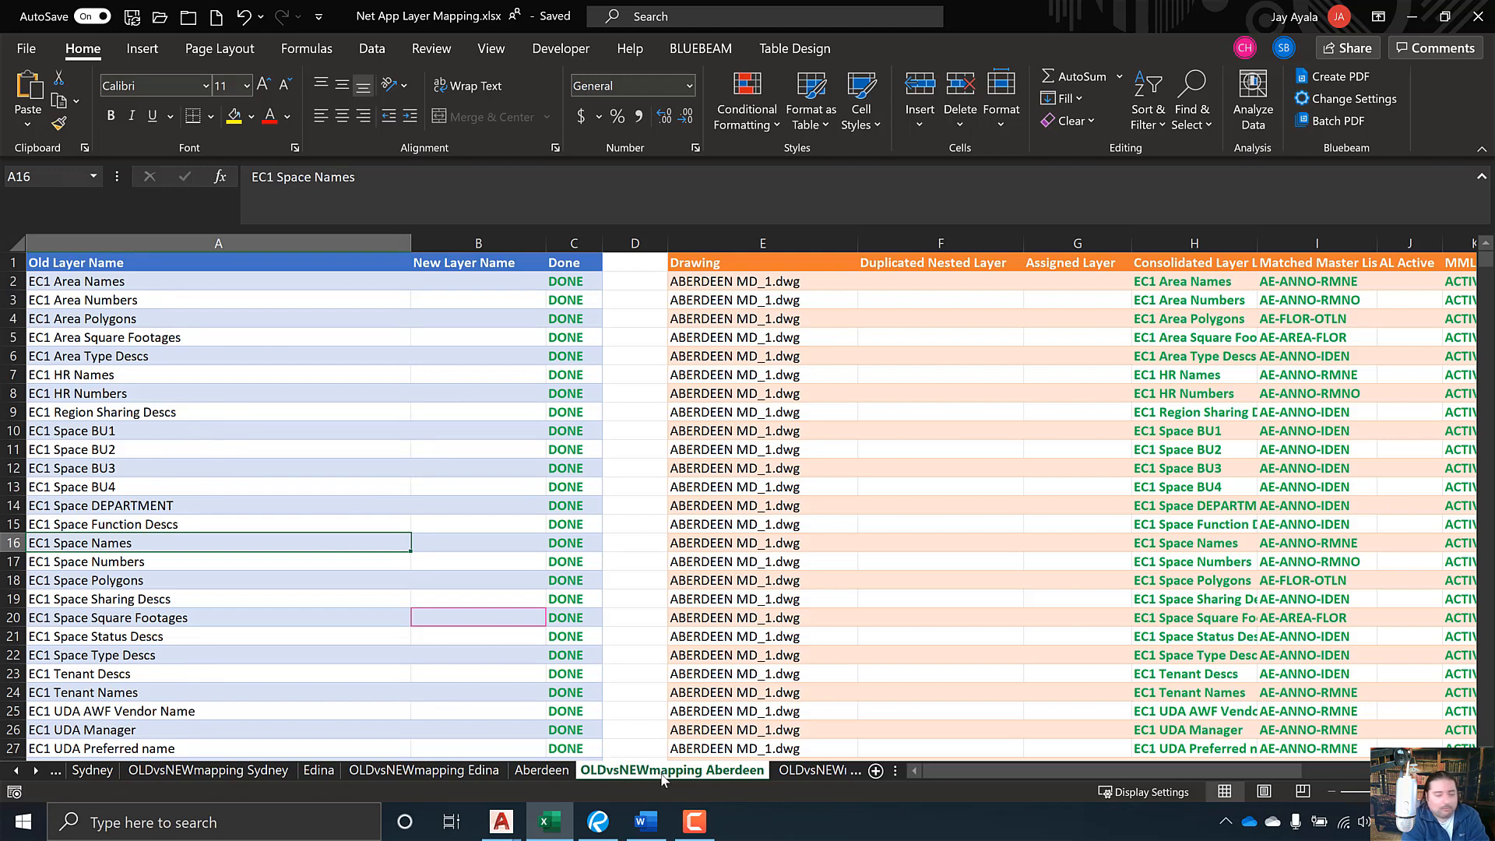
right_click(23, 769)
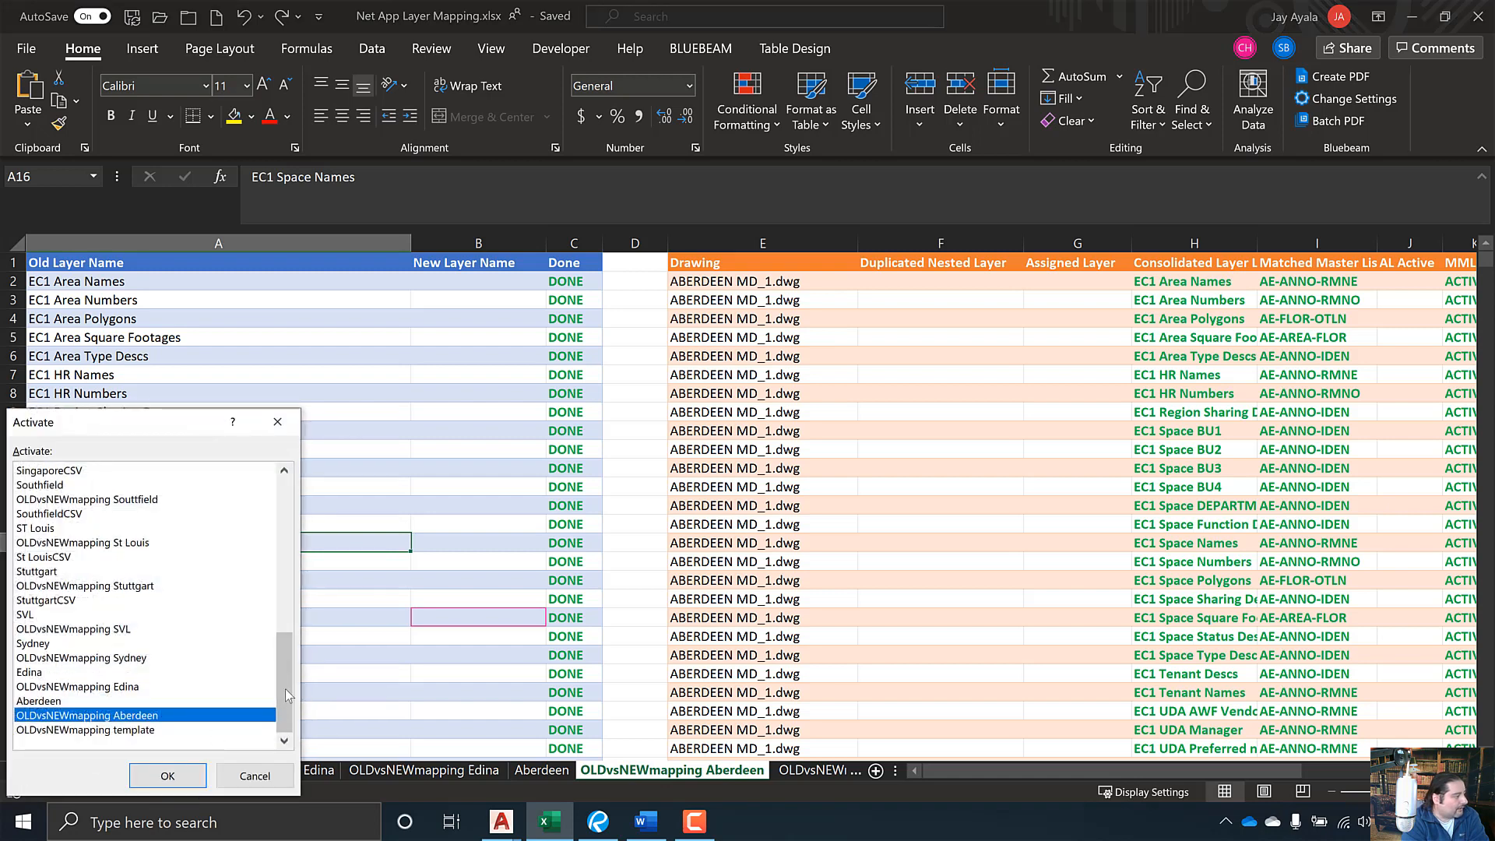
click(115, 630)
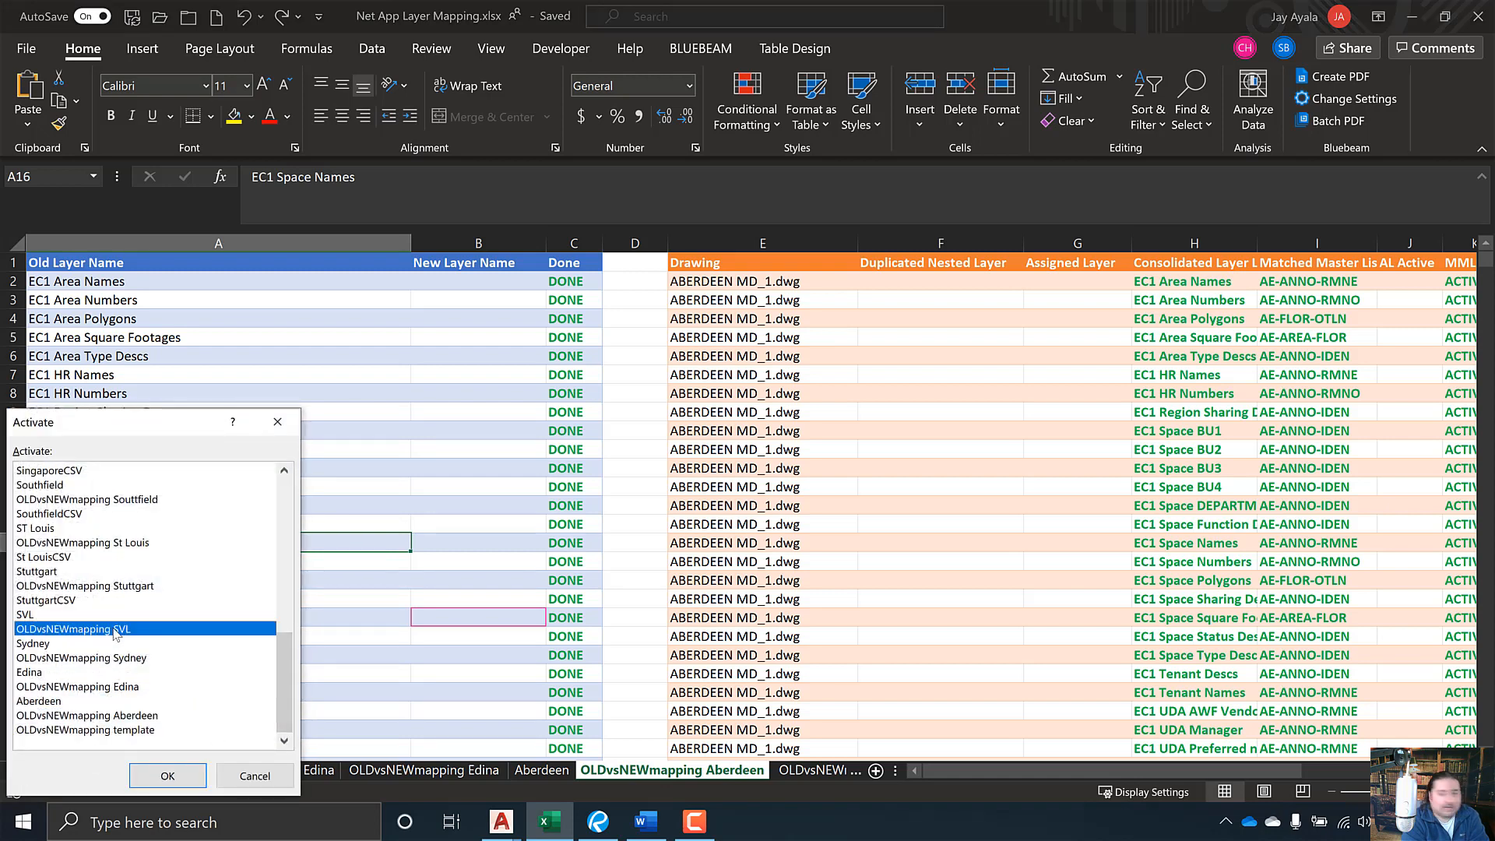
double_click(115, 631)
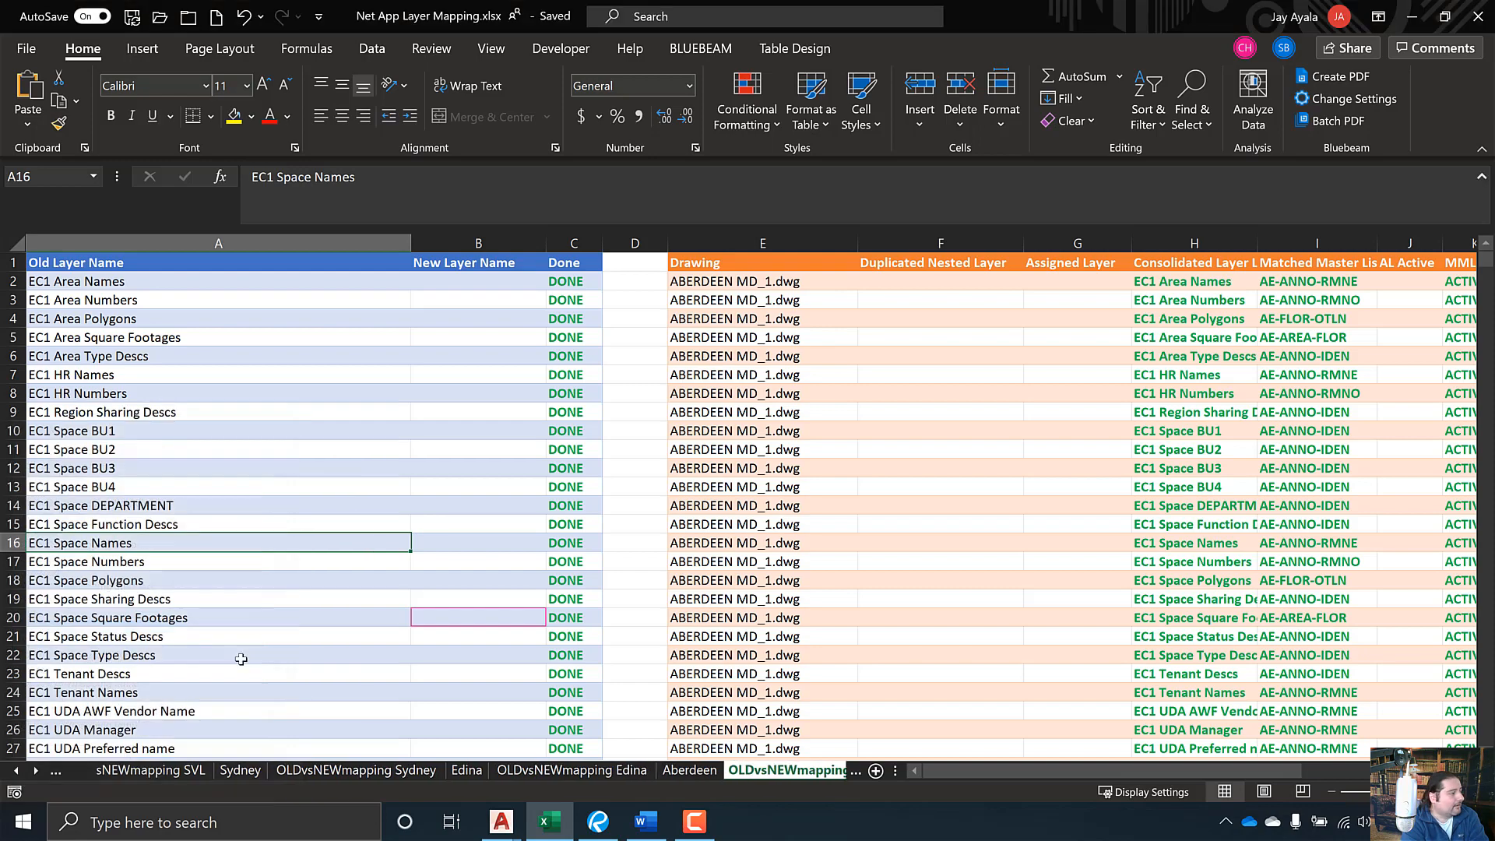
scroll(522, 669, up, 13)
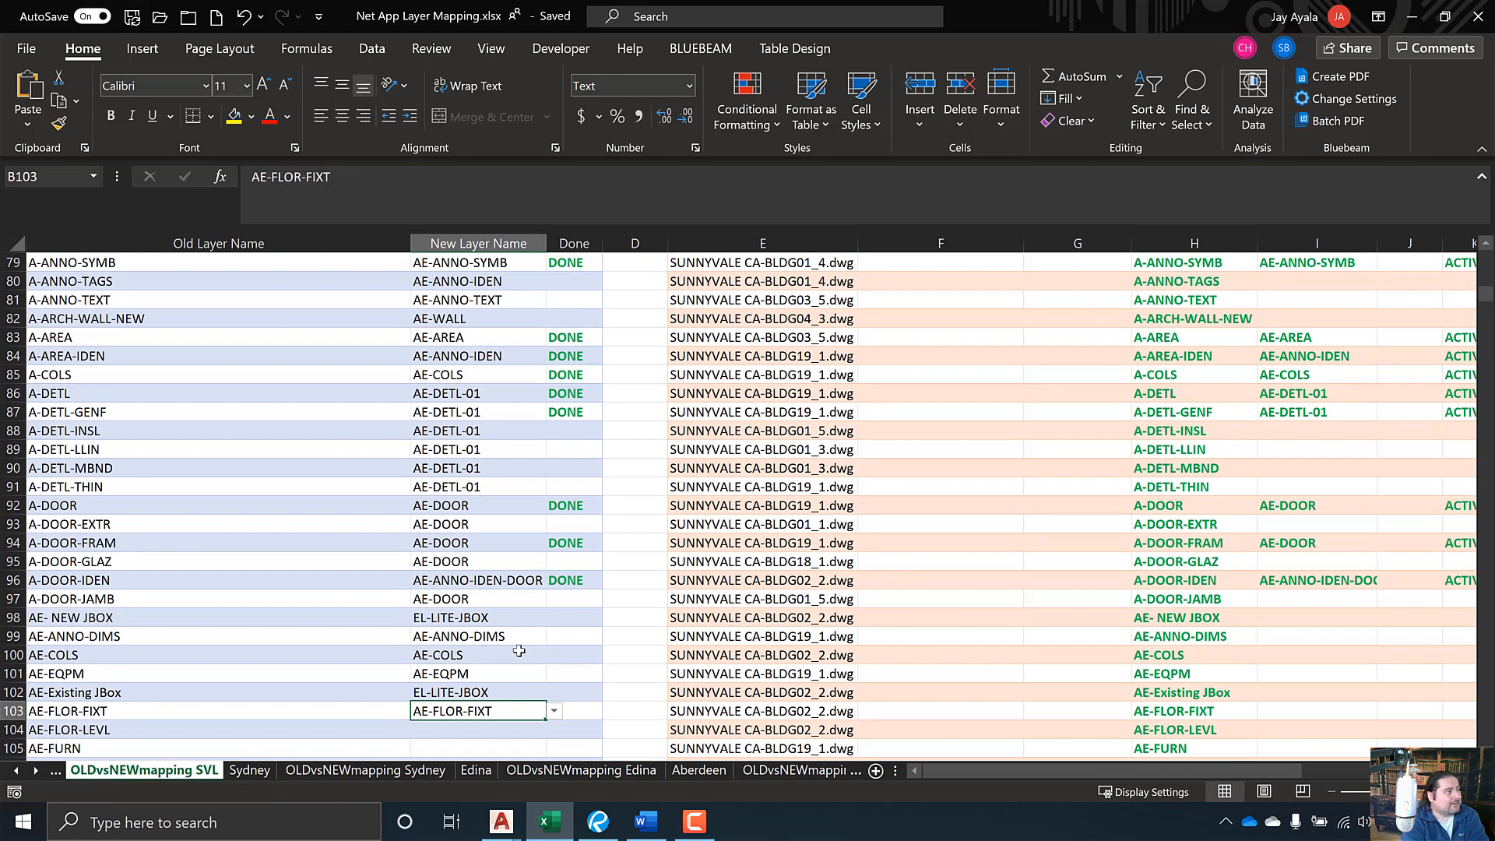
scroll(519, 650, up, 14)
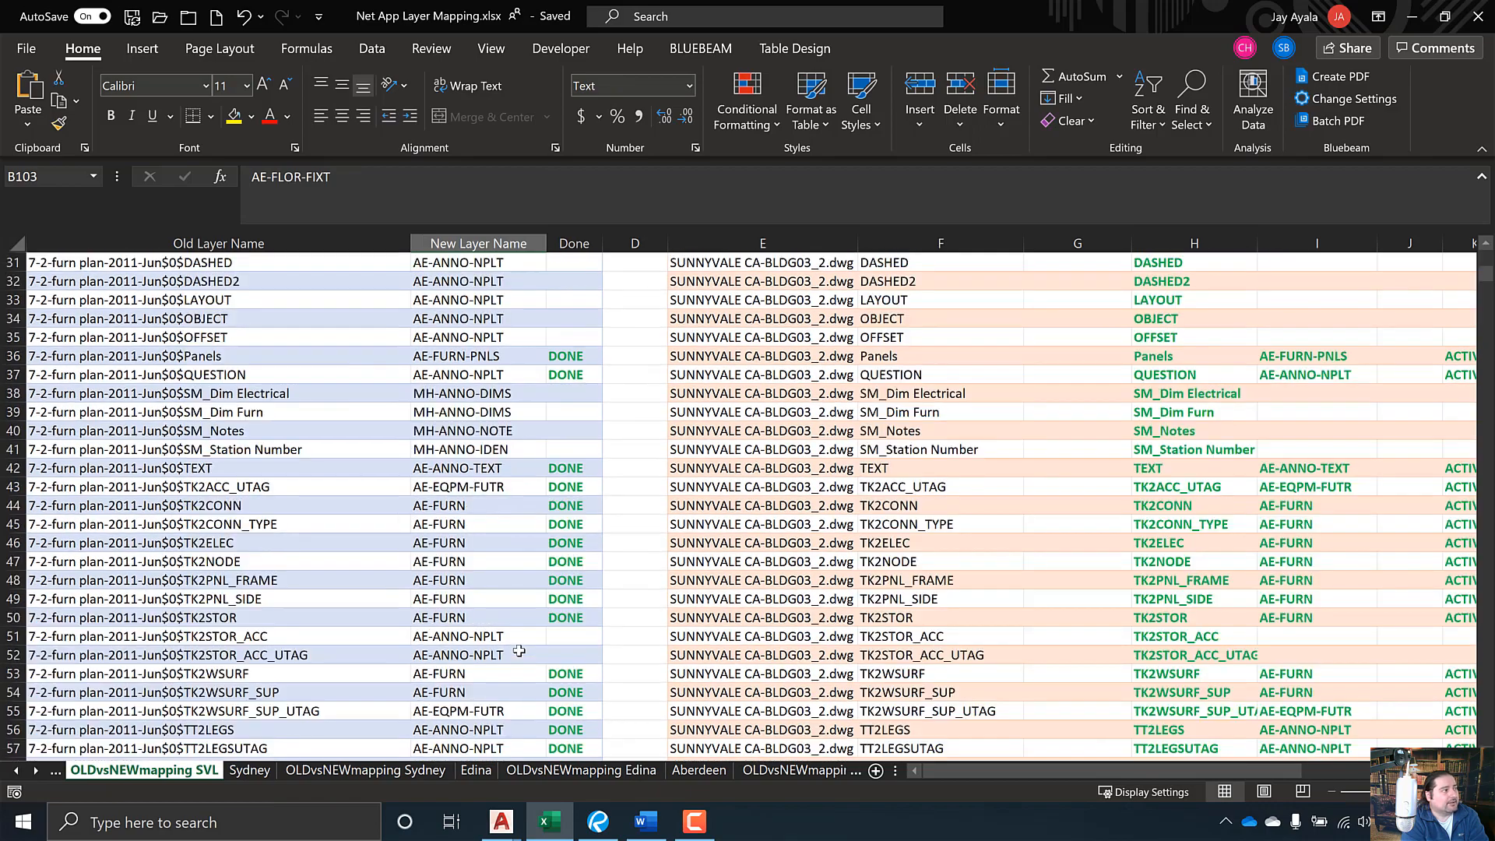
scroll(519, 648, up, 5)
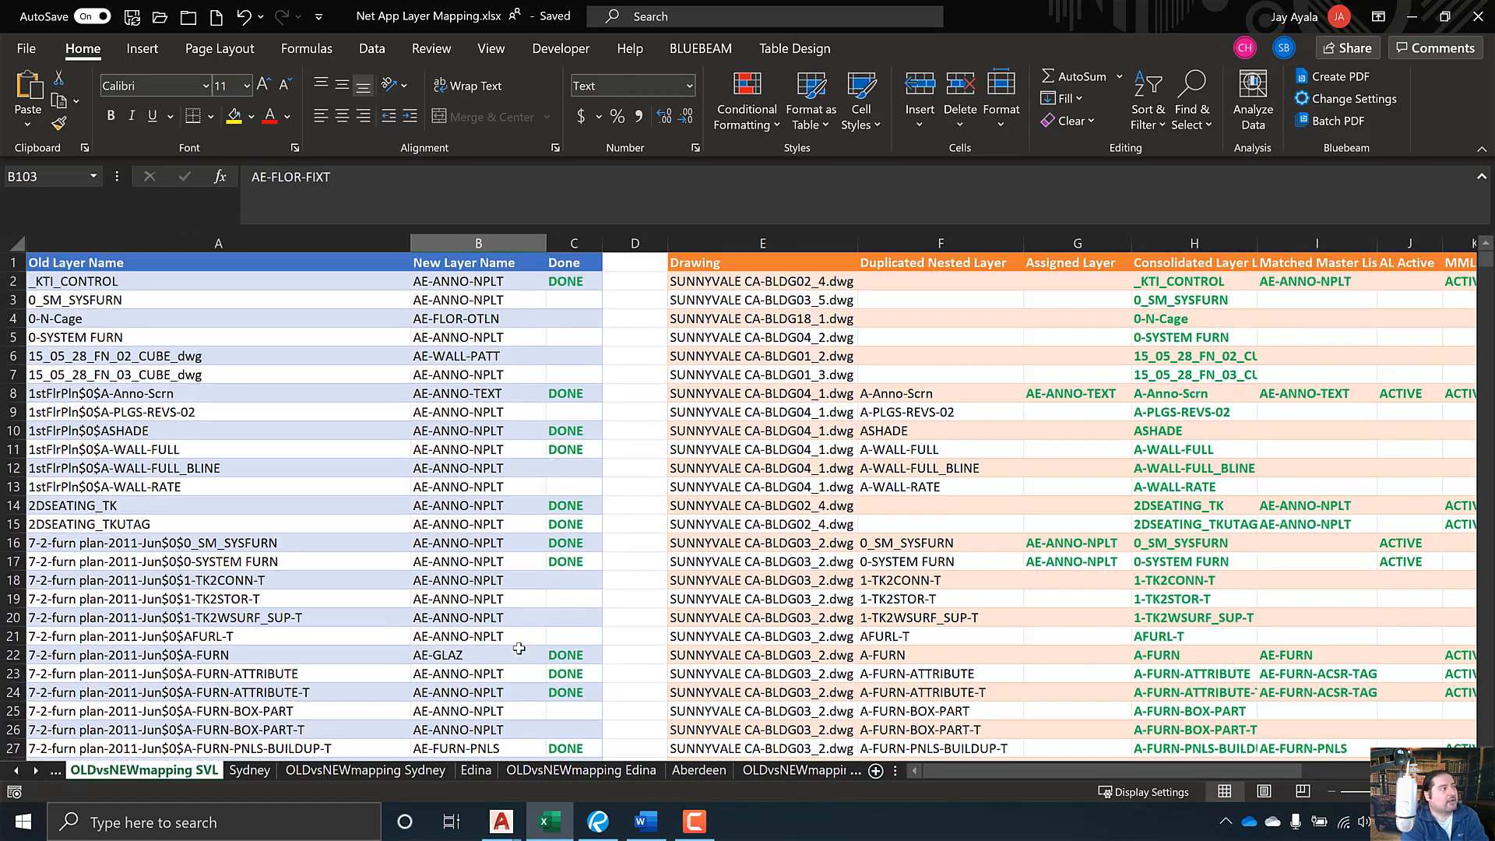
scroll(519, 649, down, 17)
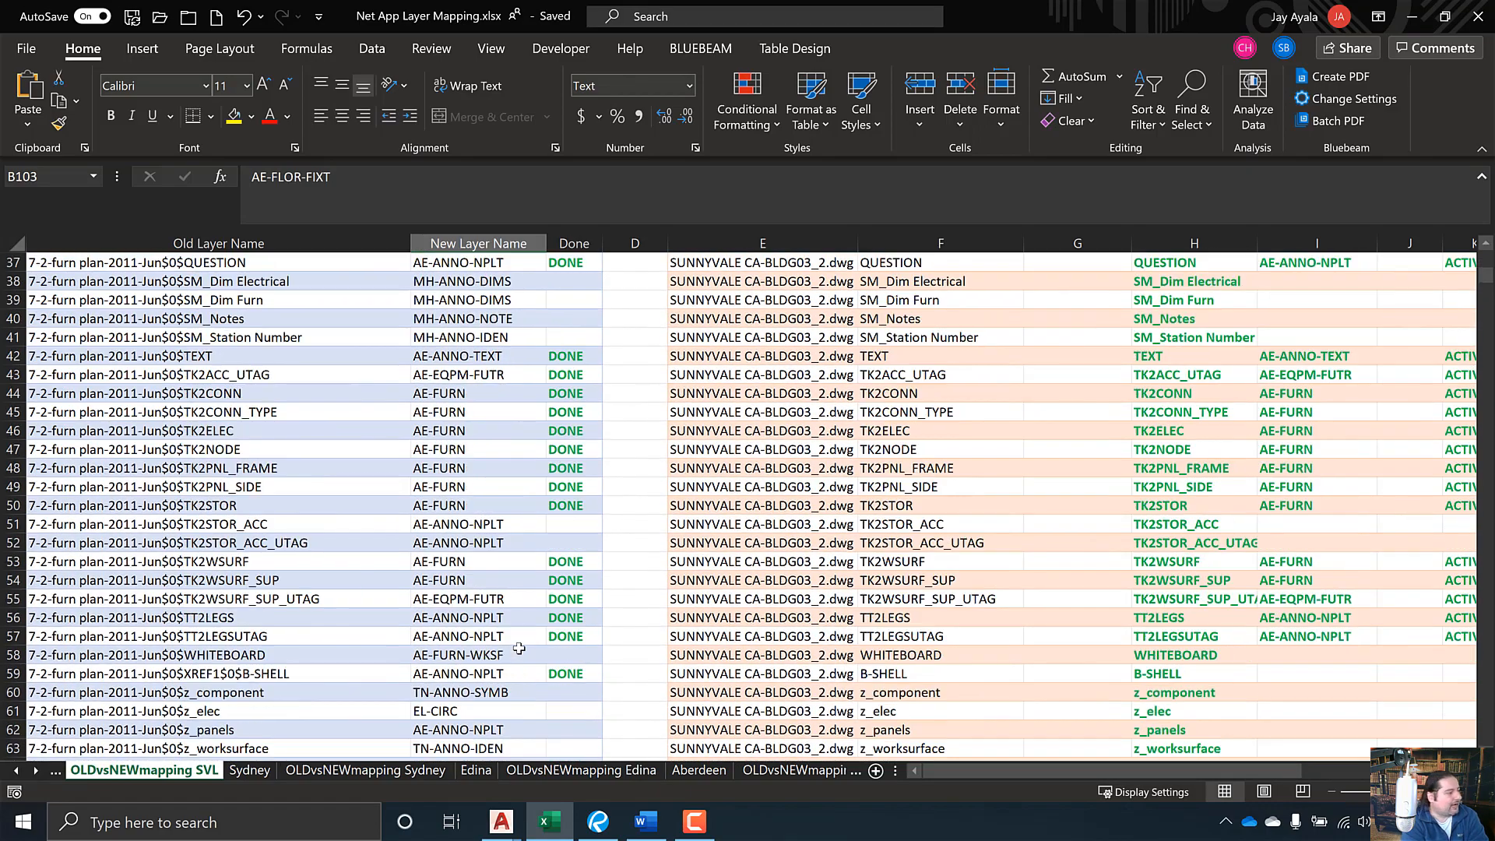
scroll(518, 649, down, 12)
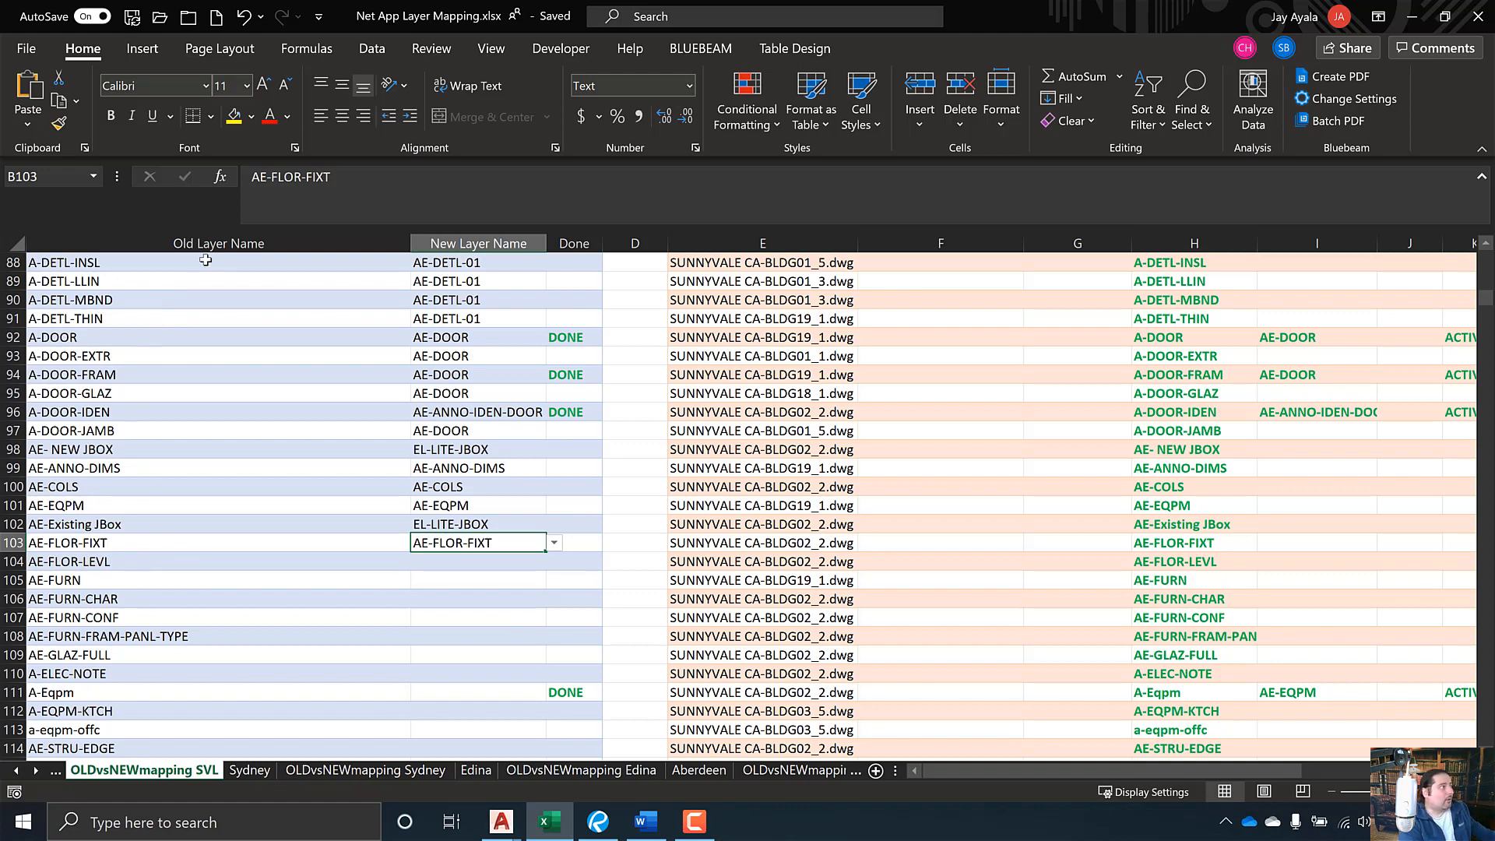
click(223, 244)
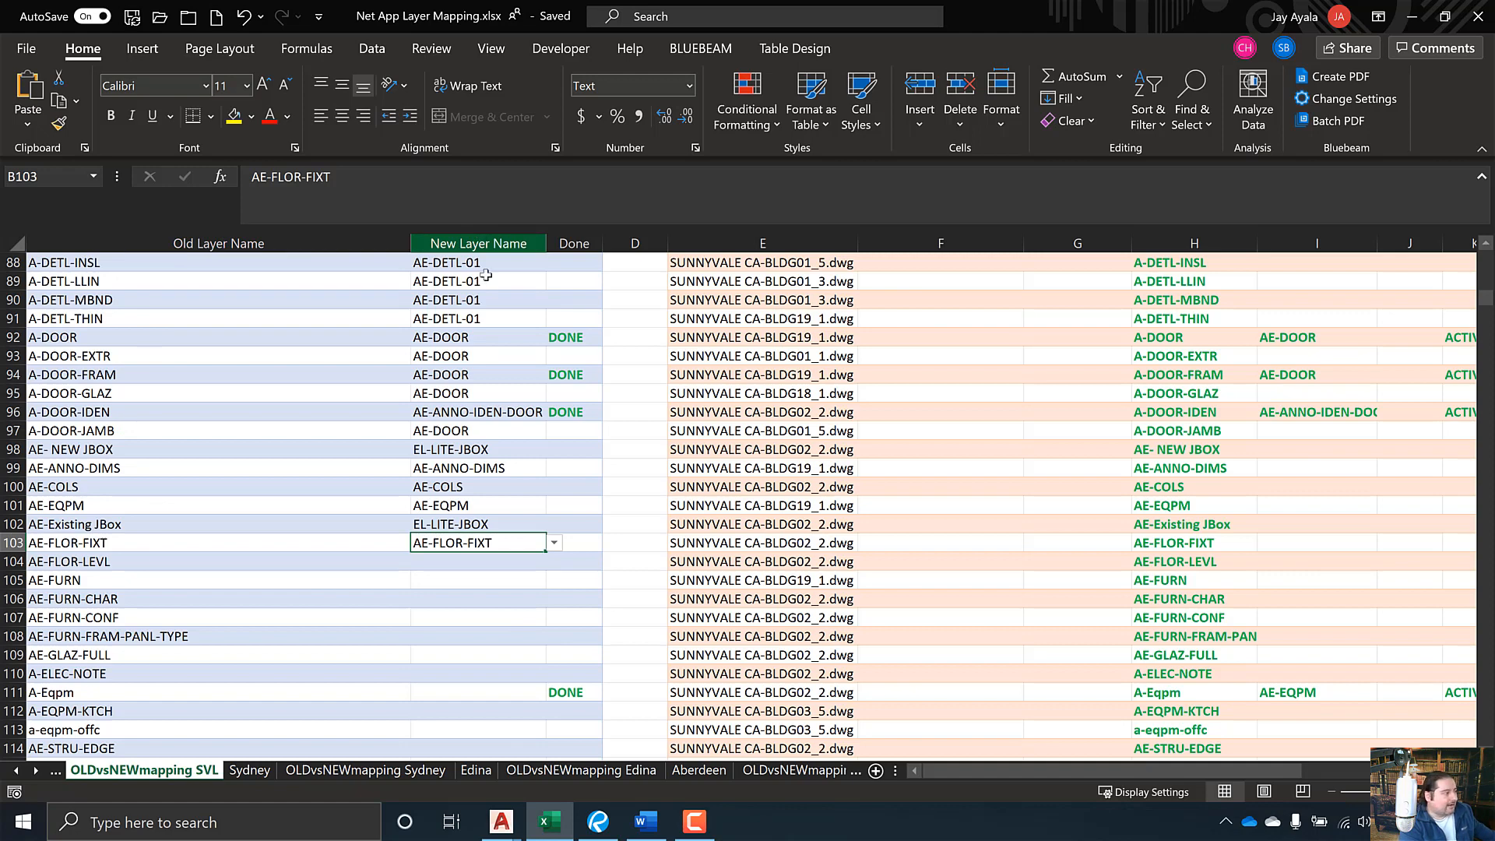
click(514, 566)
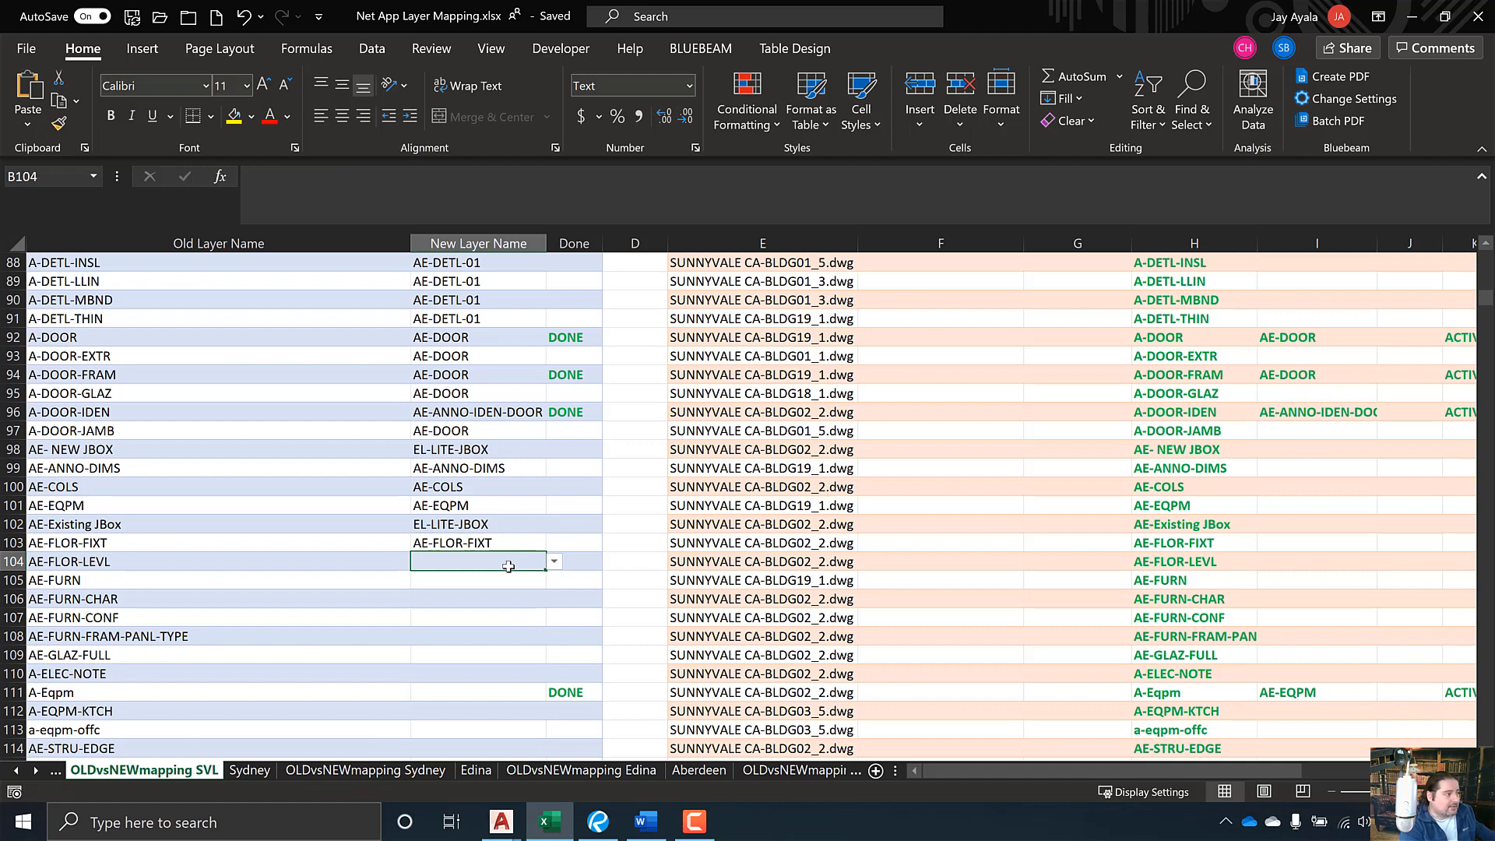
- Set B104's New Layer Name to AE-FLOR-LEVL from the dropdown
click(553, 561)
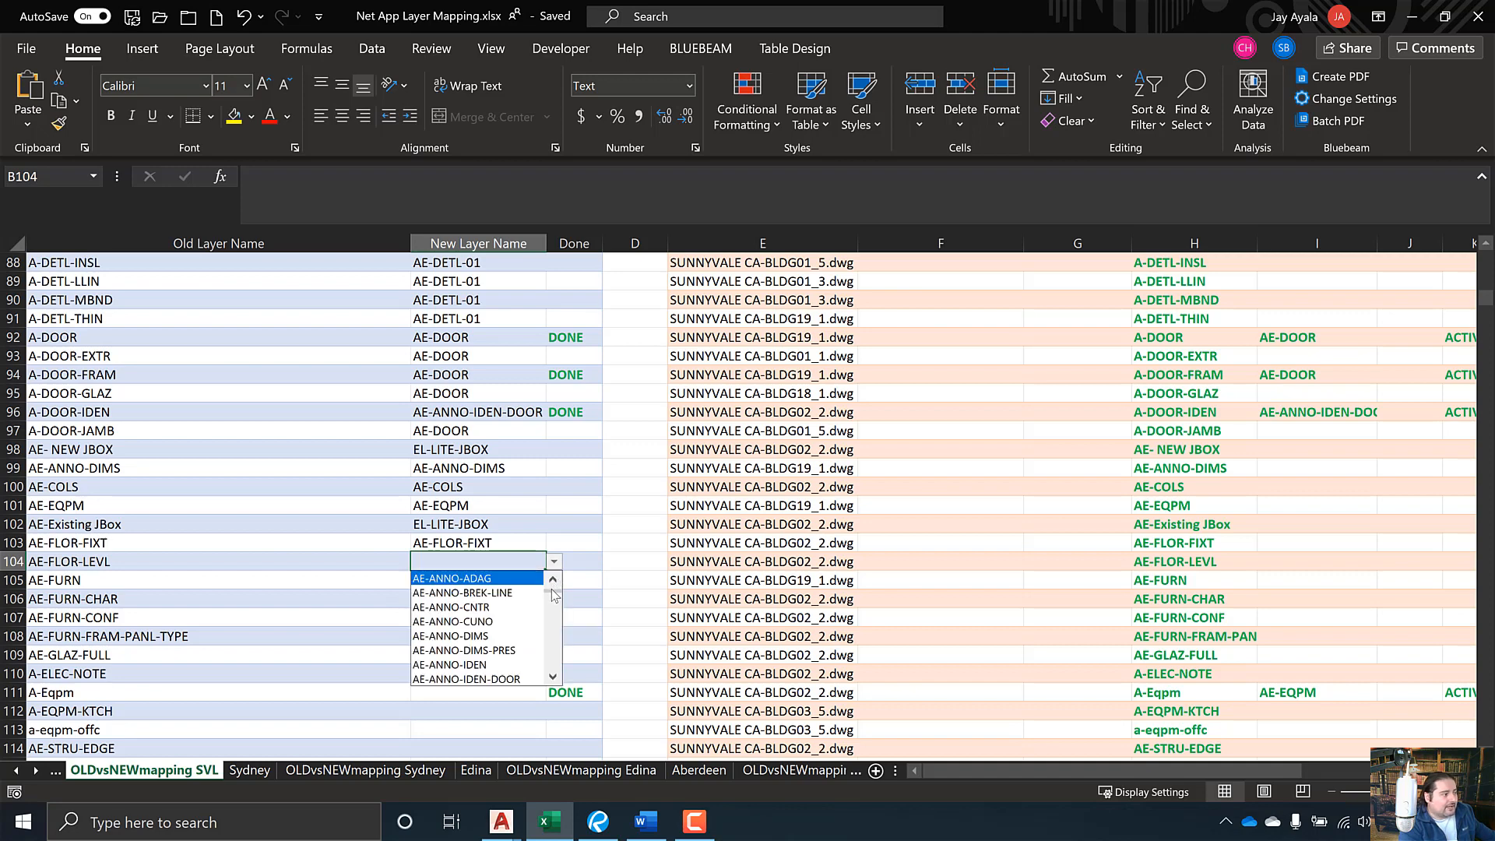
mouse_move(553, 589)
mouse_down()
mouse_move(553, 645)
mouse_move(552, 585)
mouse_up()
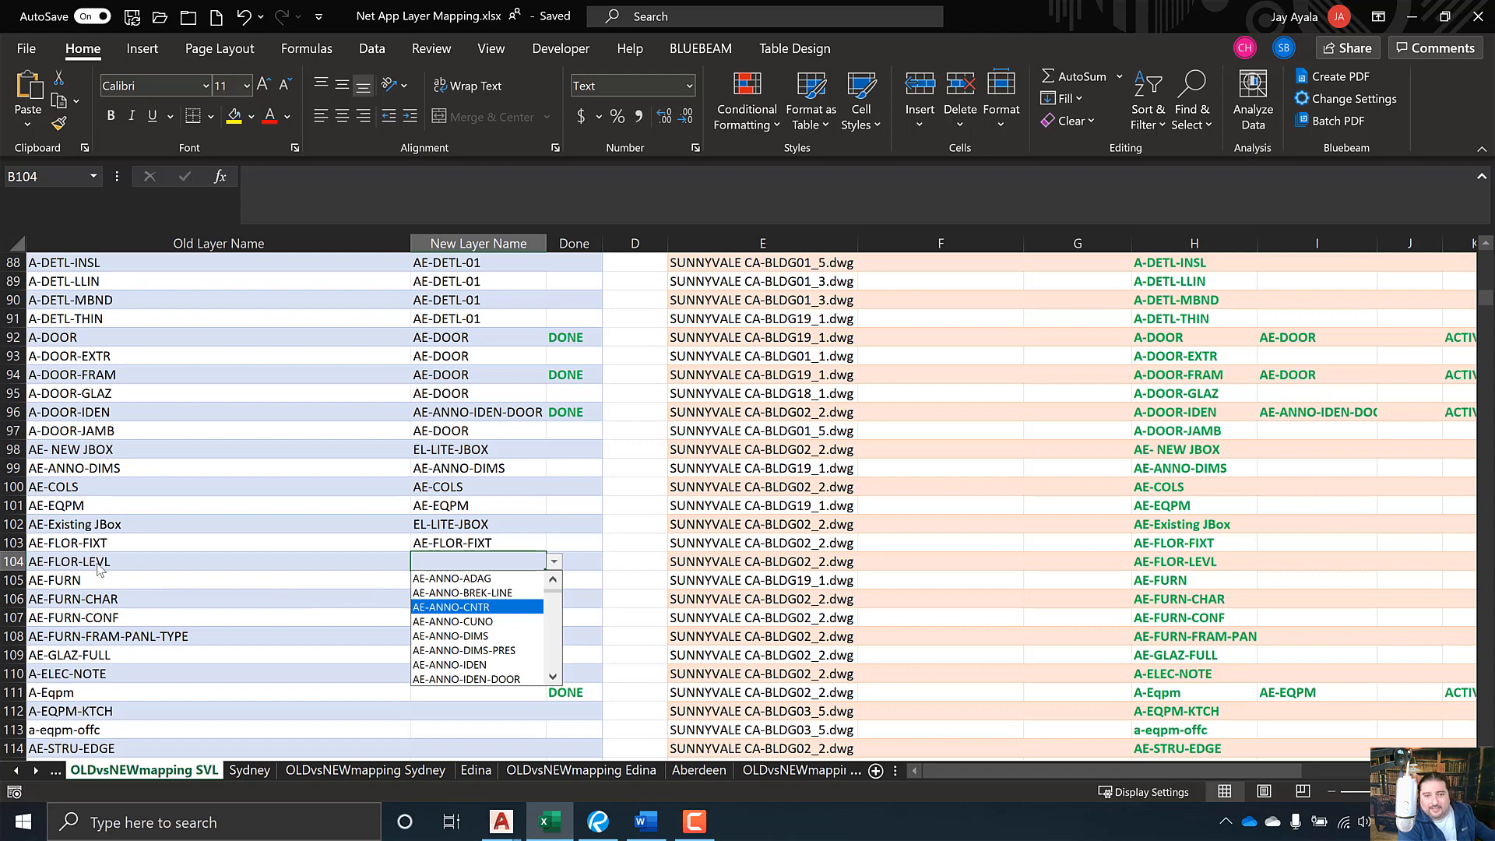
click(556, 639)
scroll(556, 638, down, 8)
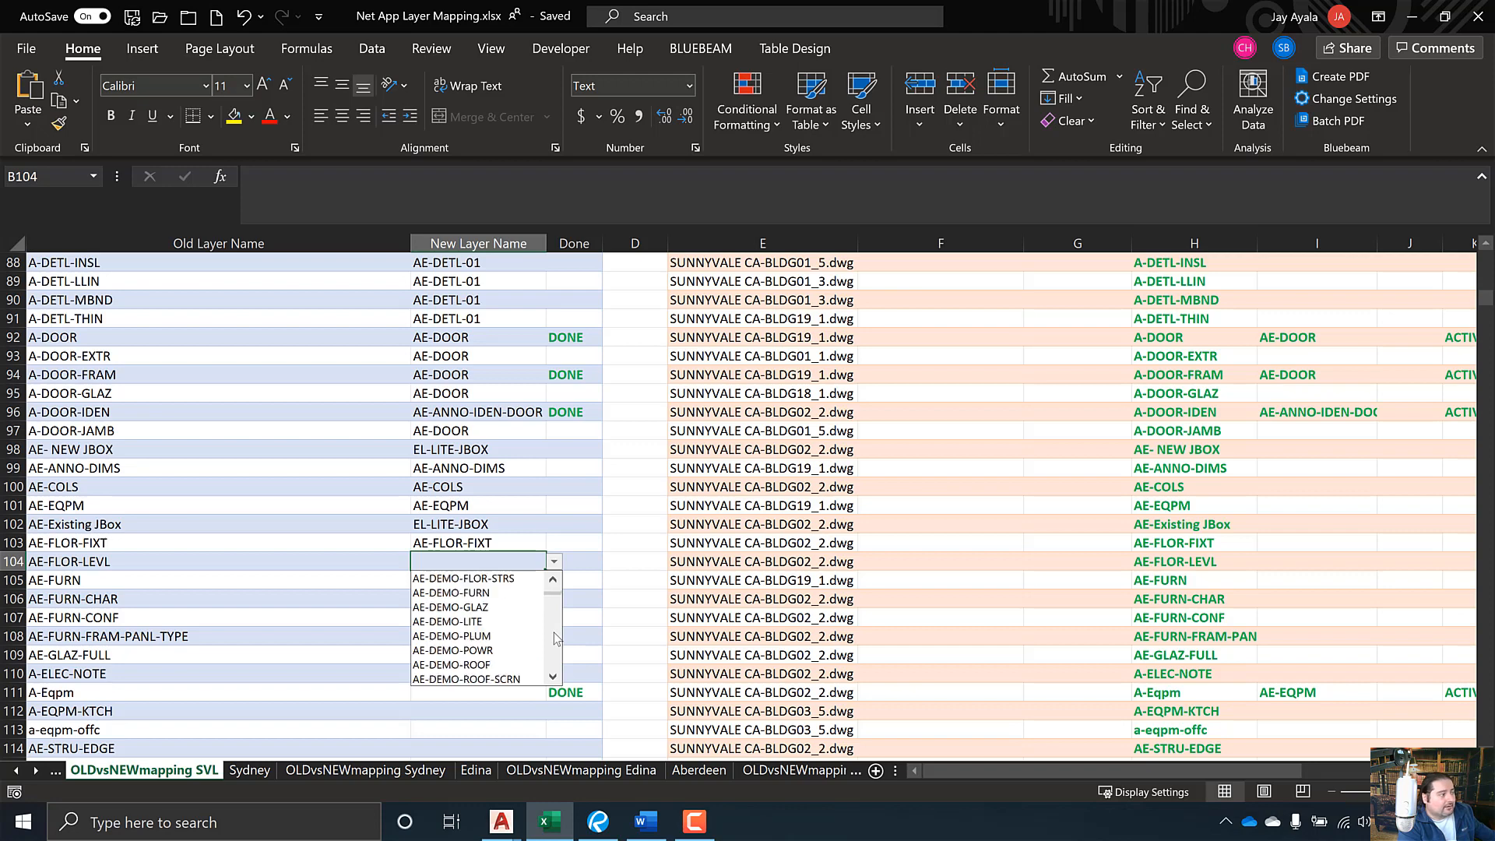
scroll(554, 633, down, 3)
scroll(553, 632, down, 8)
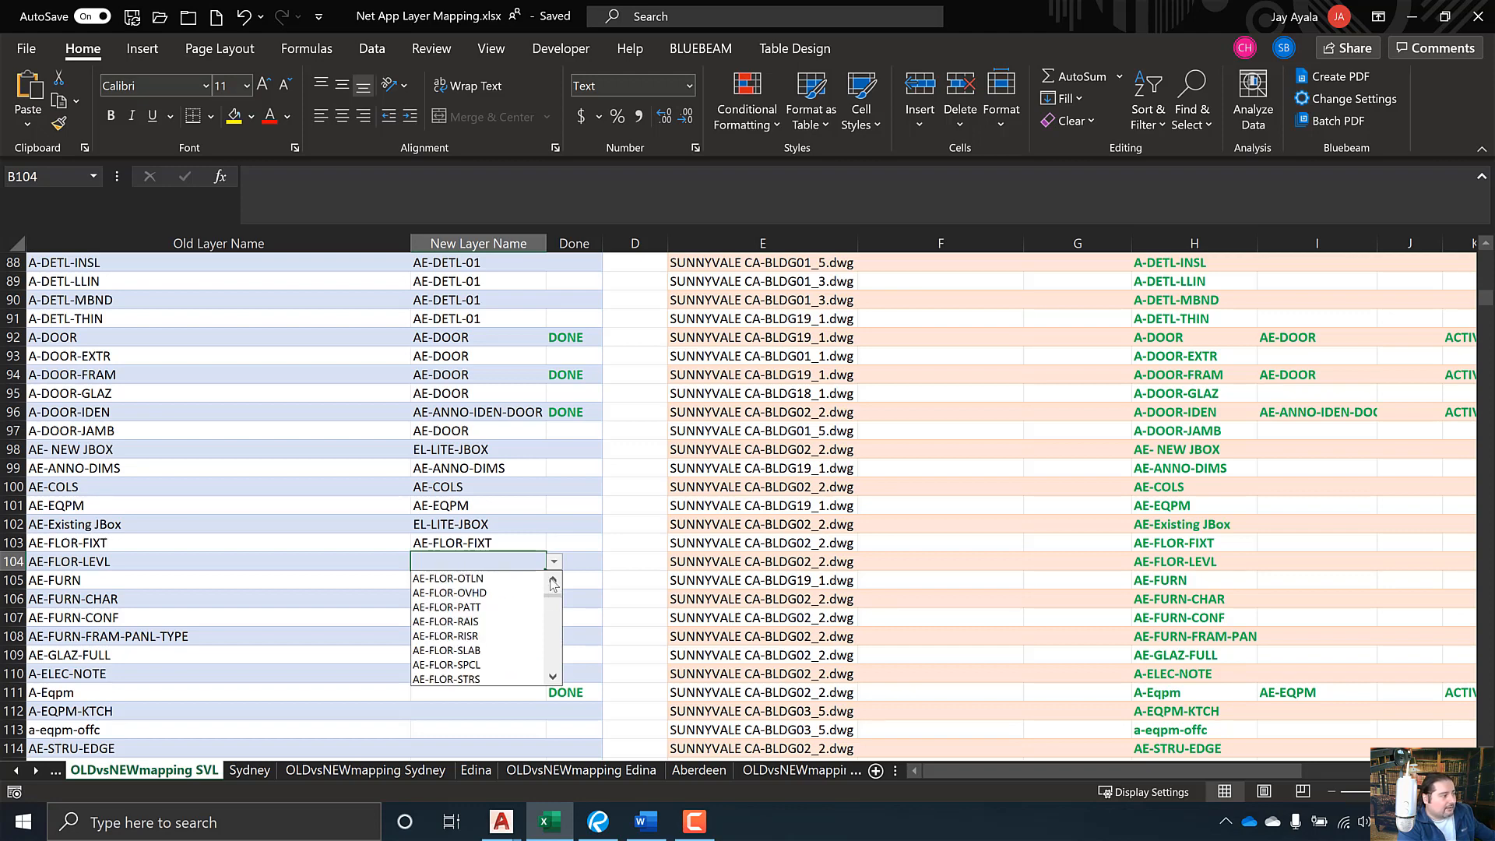
click(553, 582)
click(554, 582)
click(553, 581)
click(553, 582)
click(553, 582)
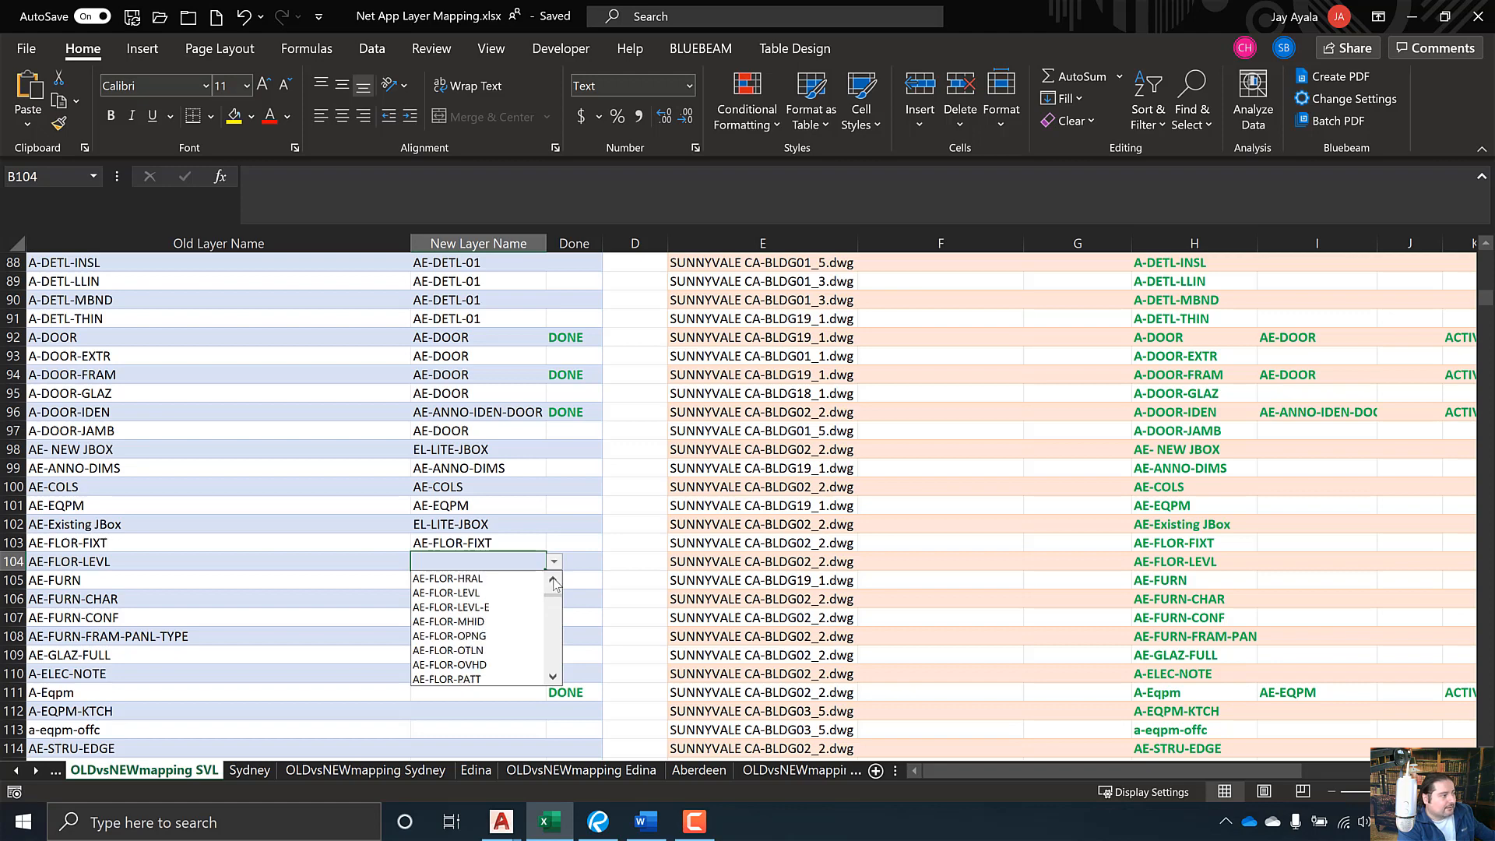
click(483, 592)
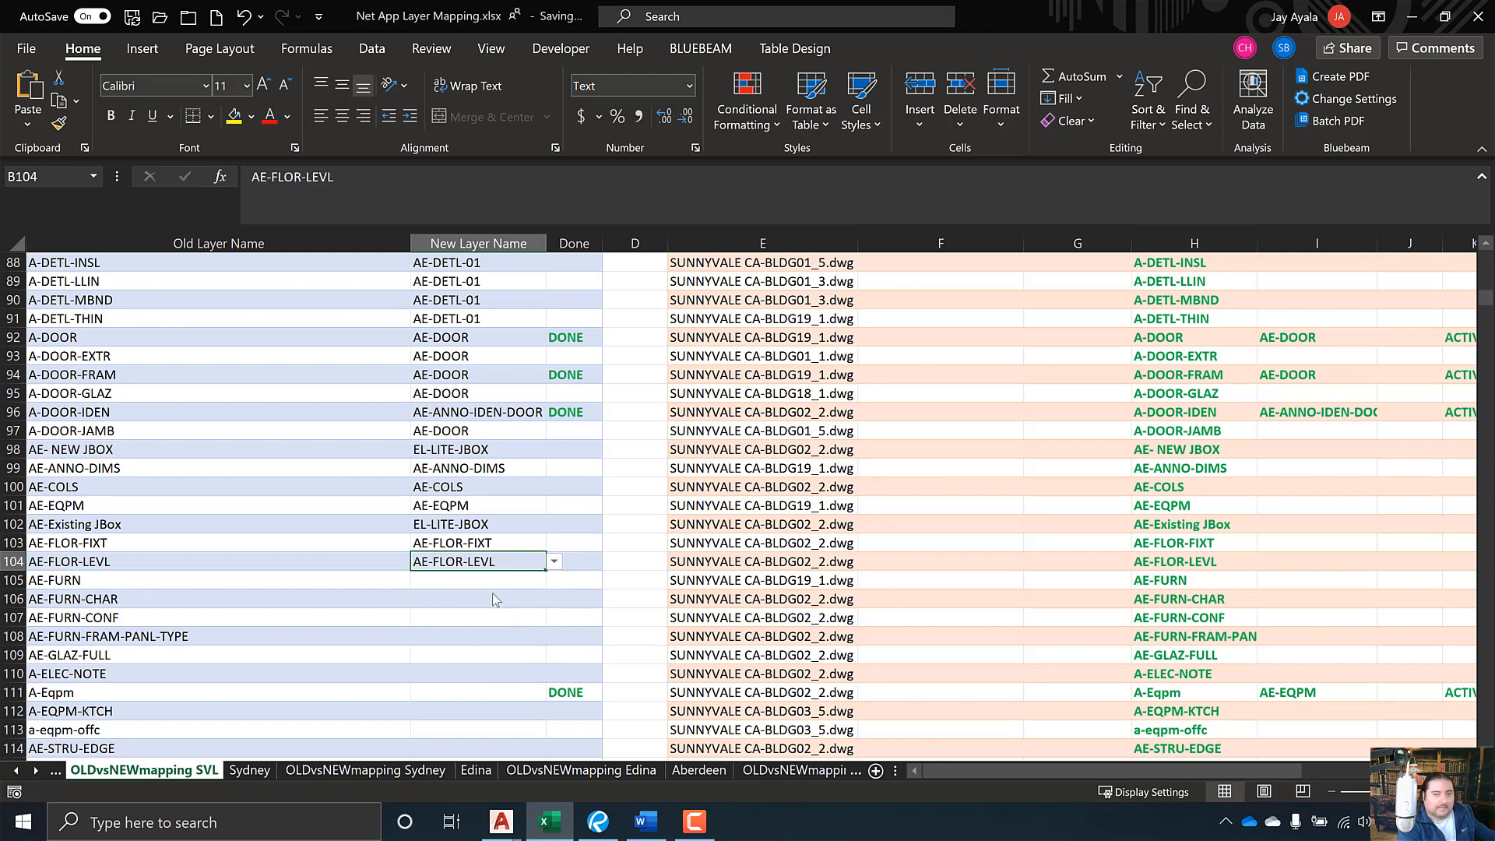
- Map old layer A-FURN in B105 to AE-FURN
click(516, 582)
click(554, 582)
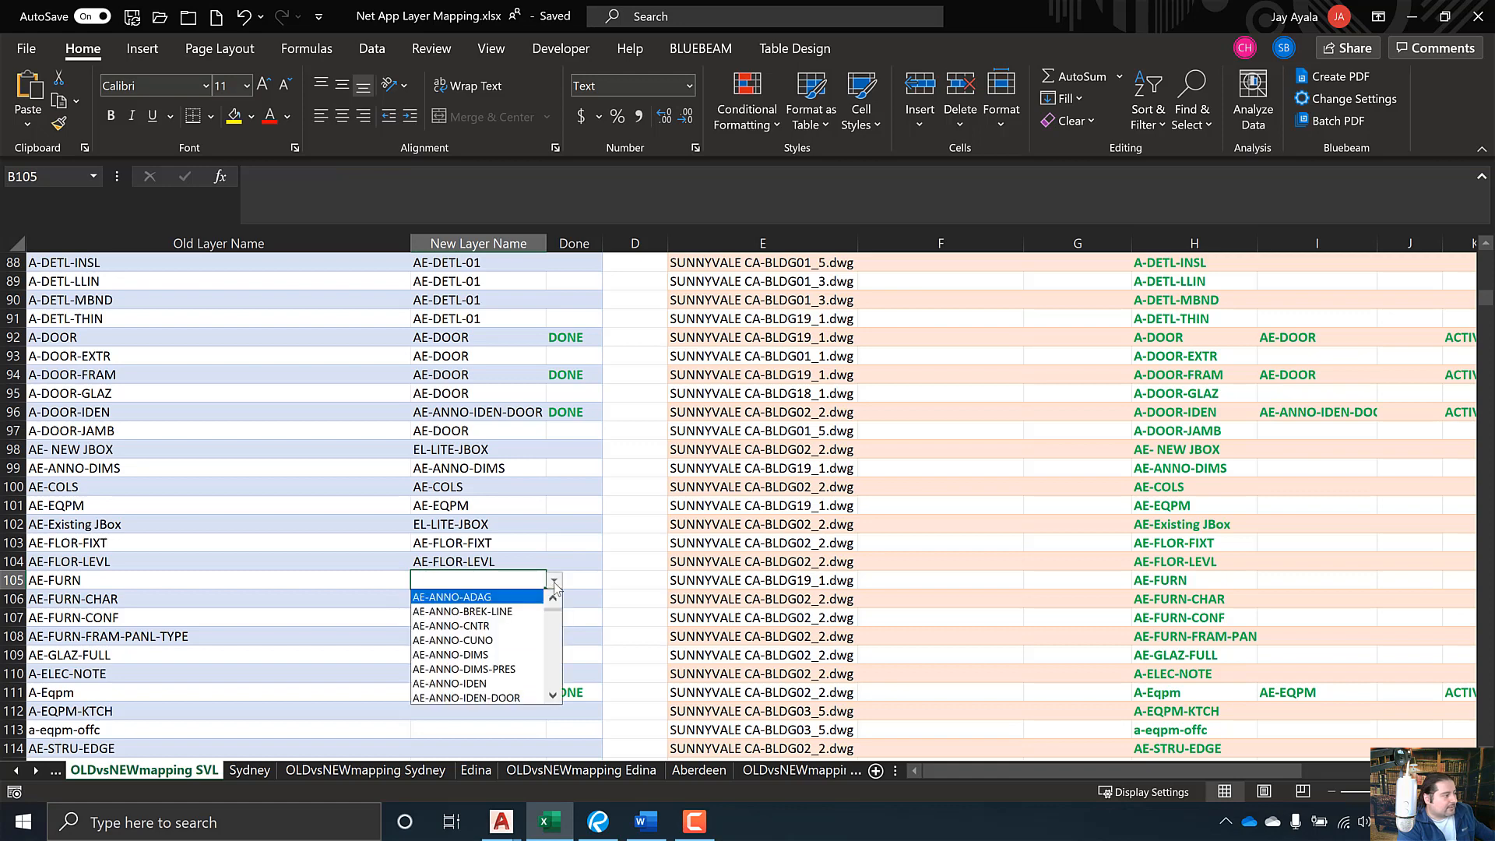
scroll(556, 635, down, 3)
scroll(555, 634, down, 10)
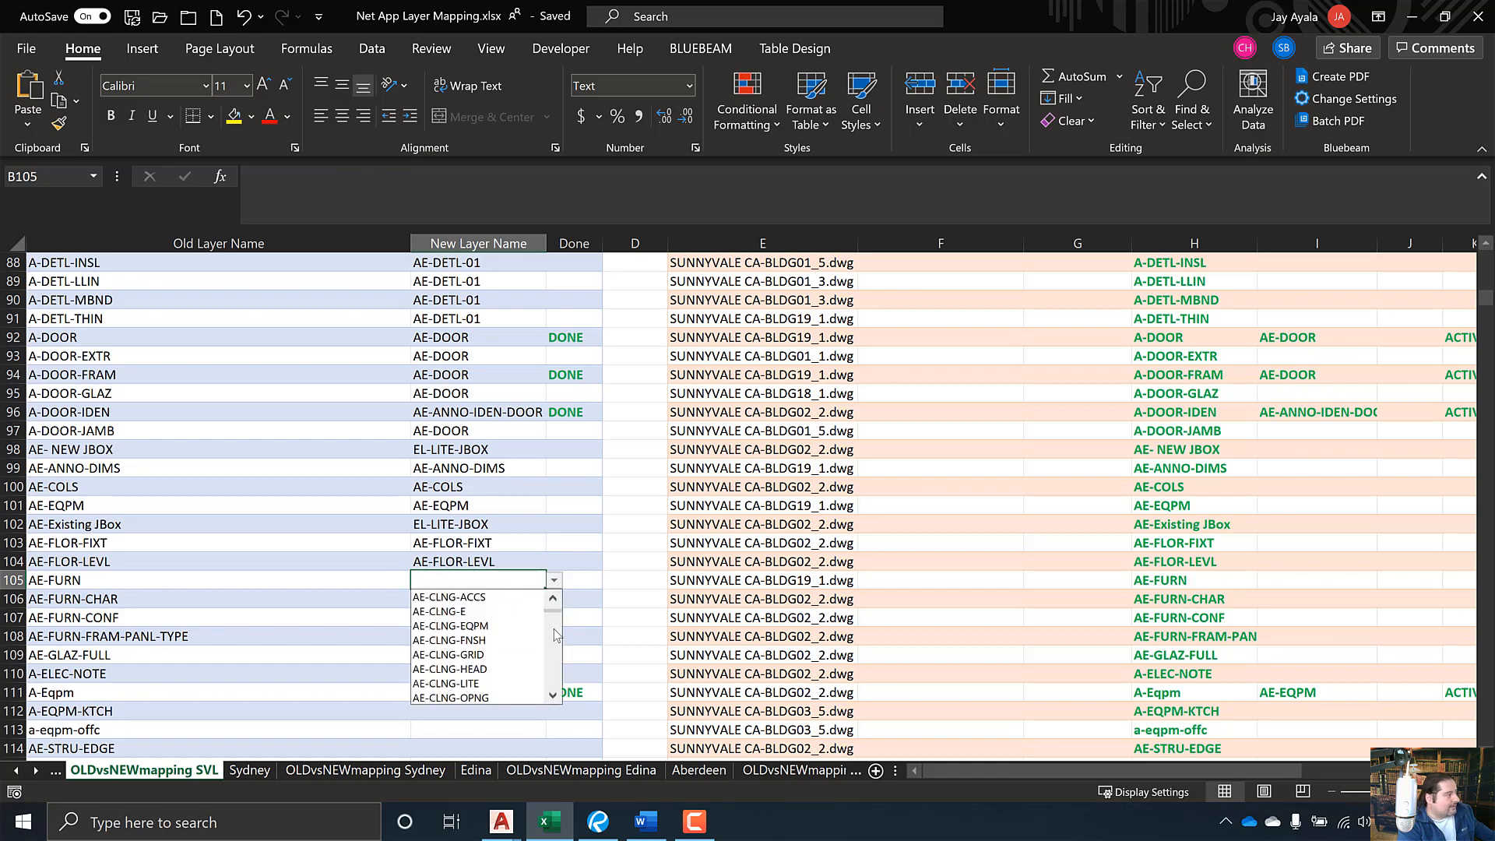
scroll(552, 641, down, 5)
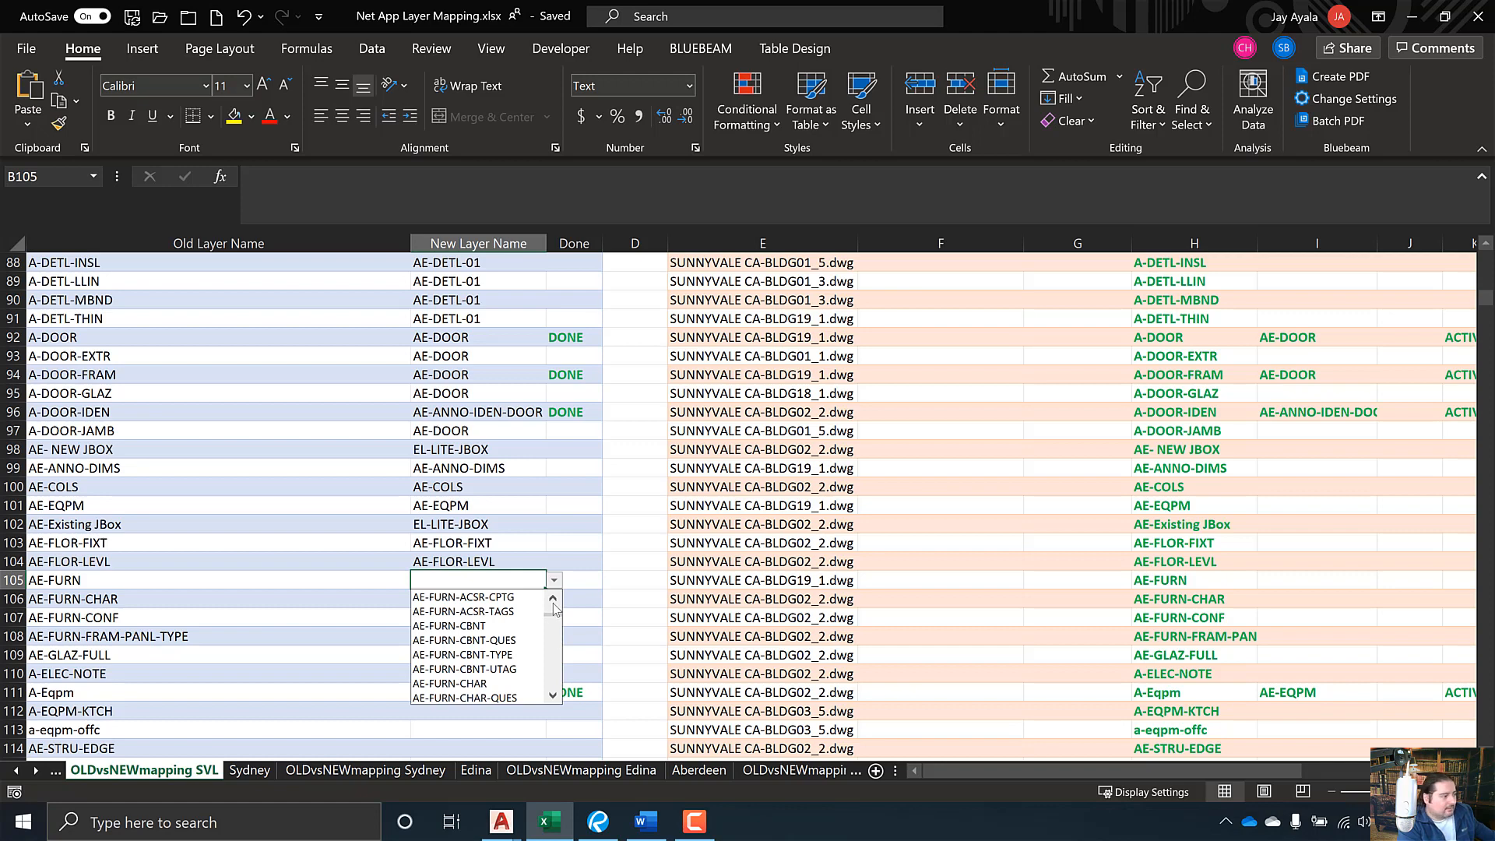
click(554, 599)
click(554, 599)
click(554, 599)
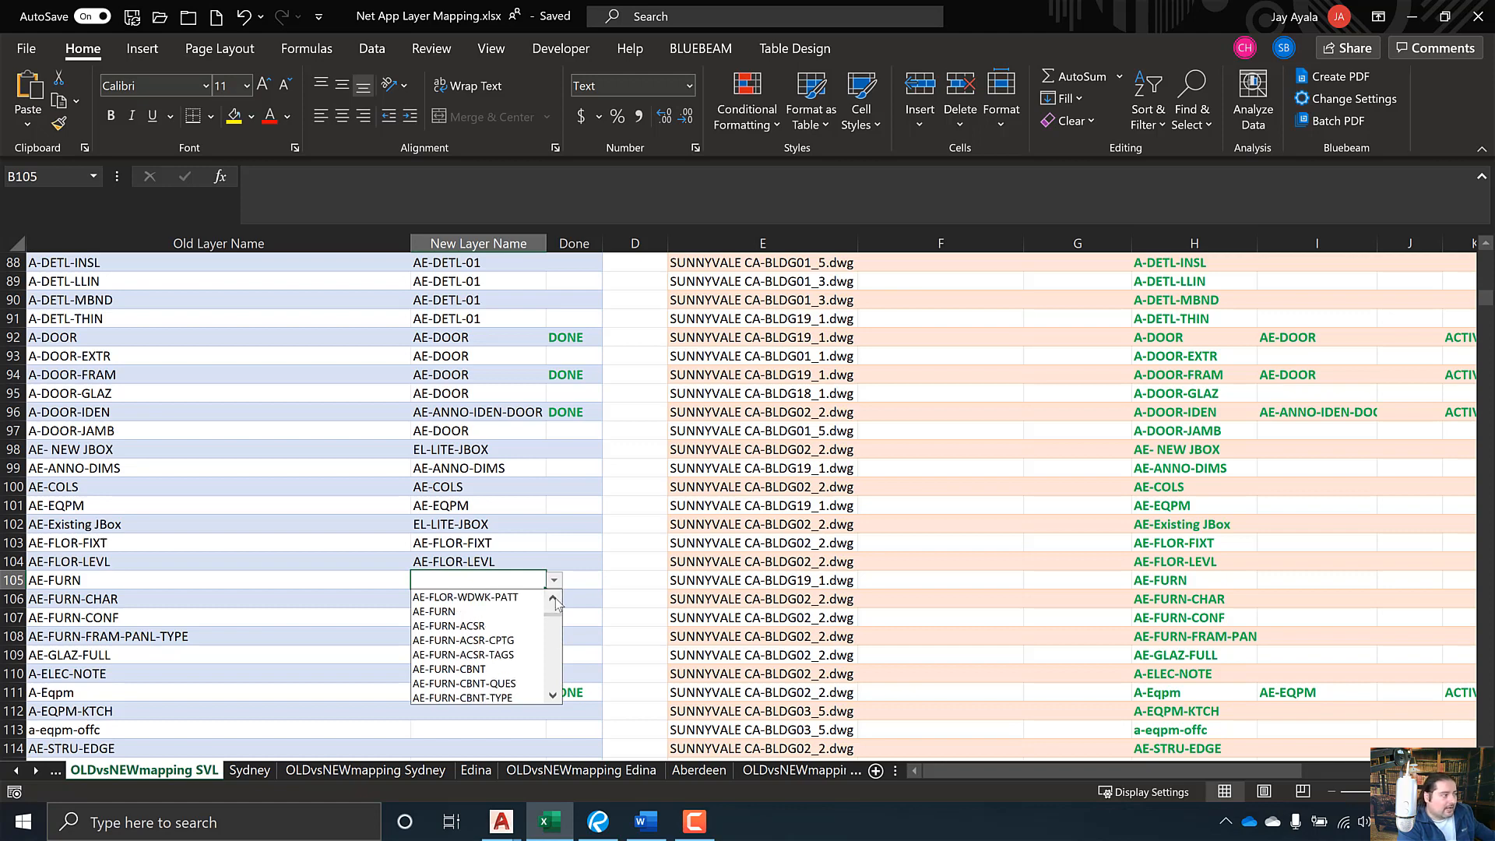
click(513, 612)
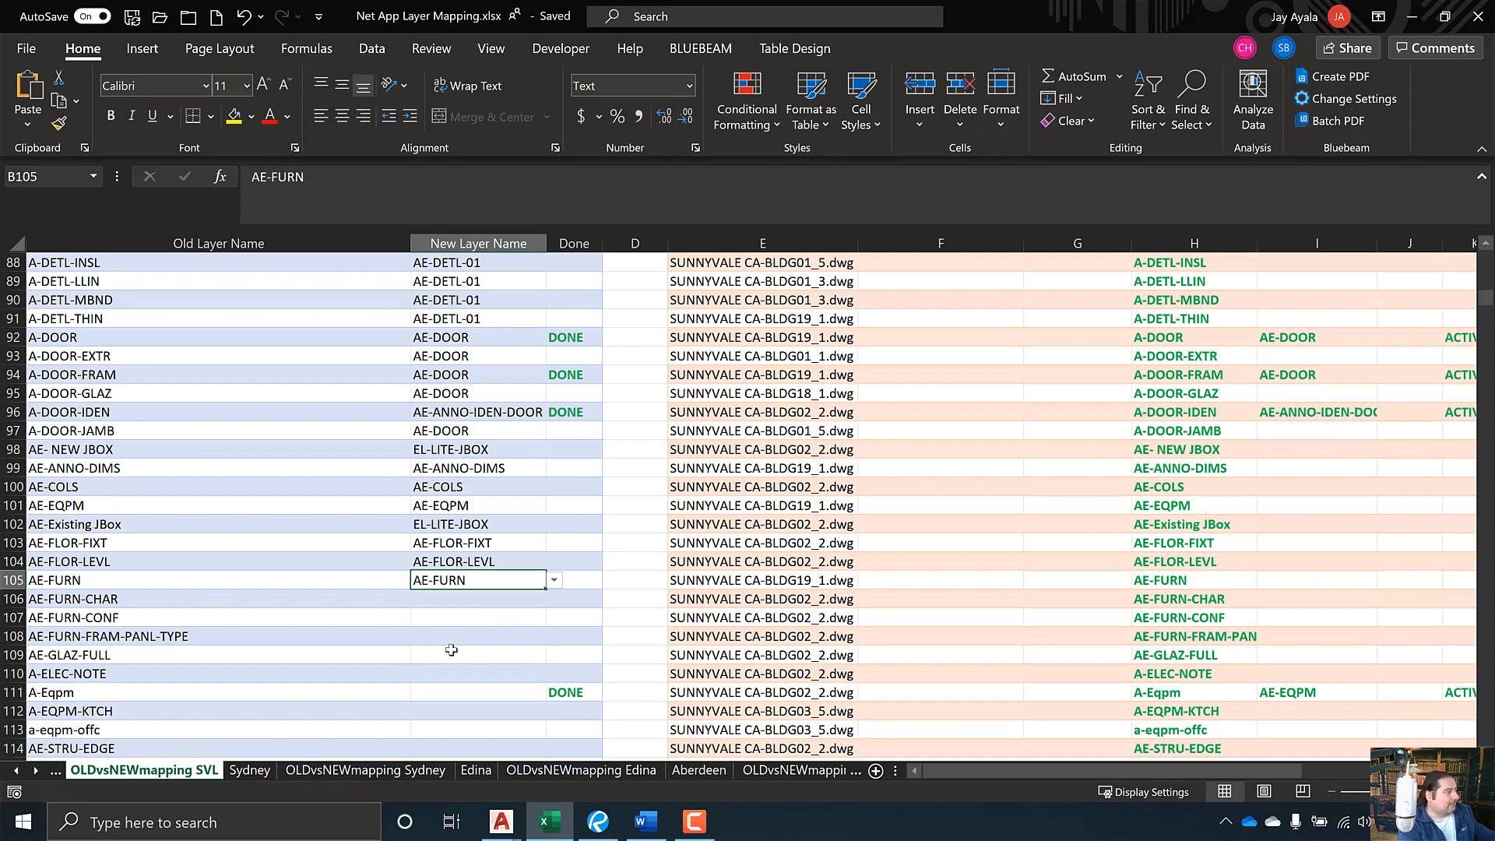
- Scroll down to the A-FLOR-RISR row and map it to AE-FLOR-RISR
scroll(452, 663, down, 6)
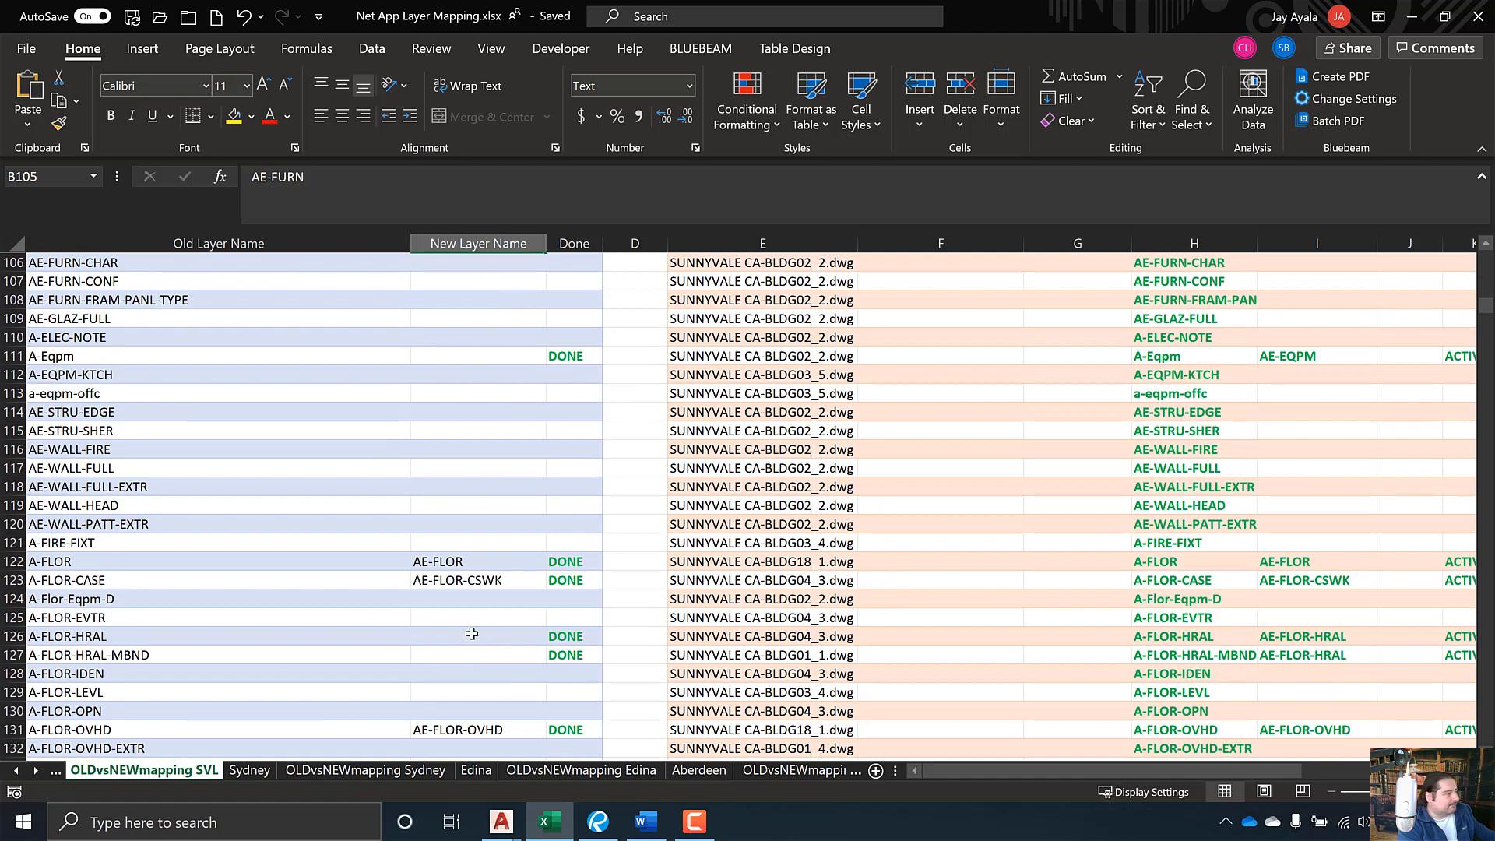
scroll(466, 637, down, 5)
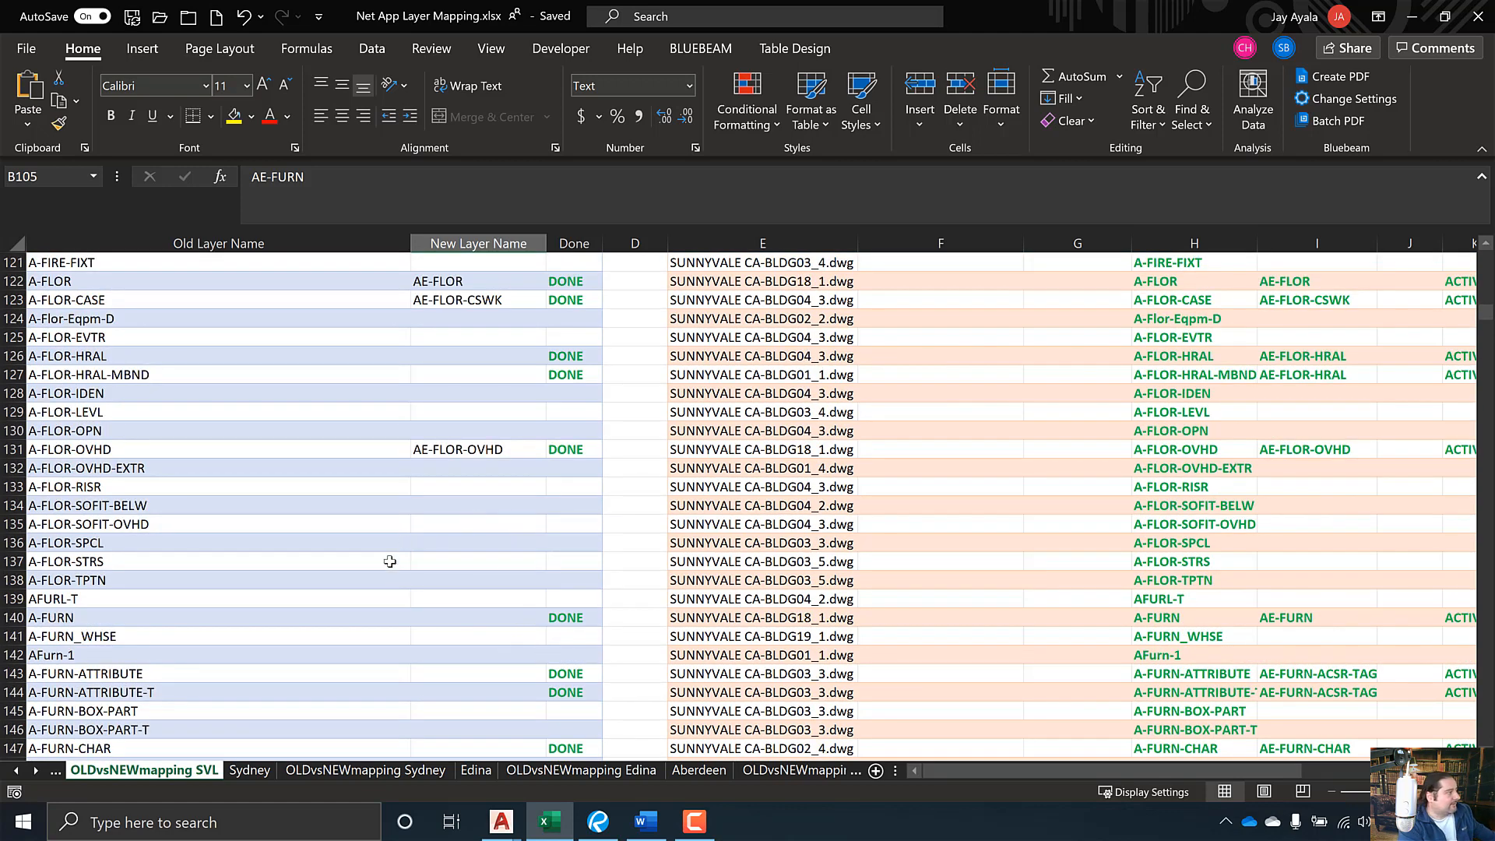
click(64, 487)
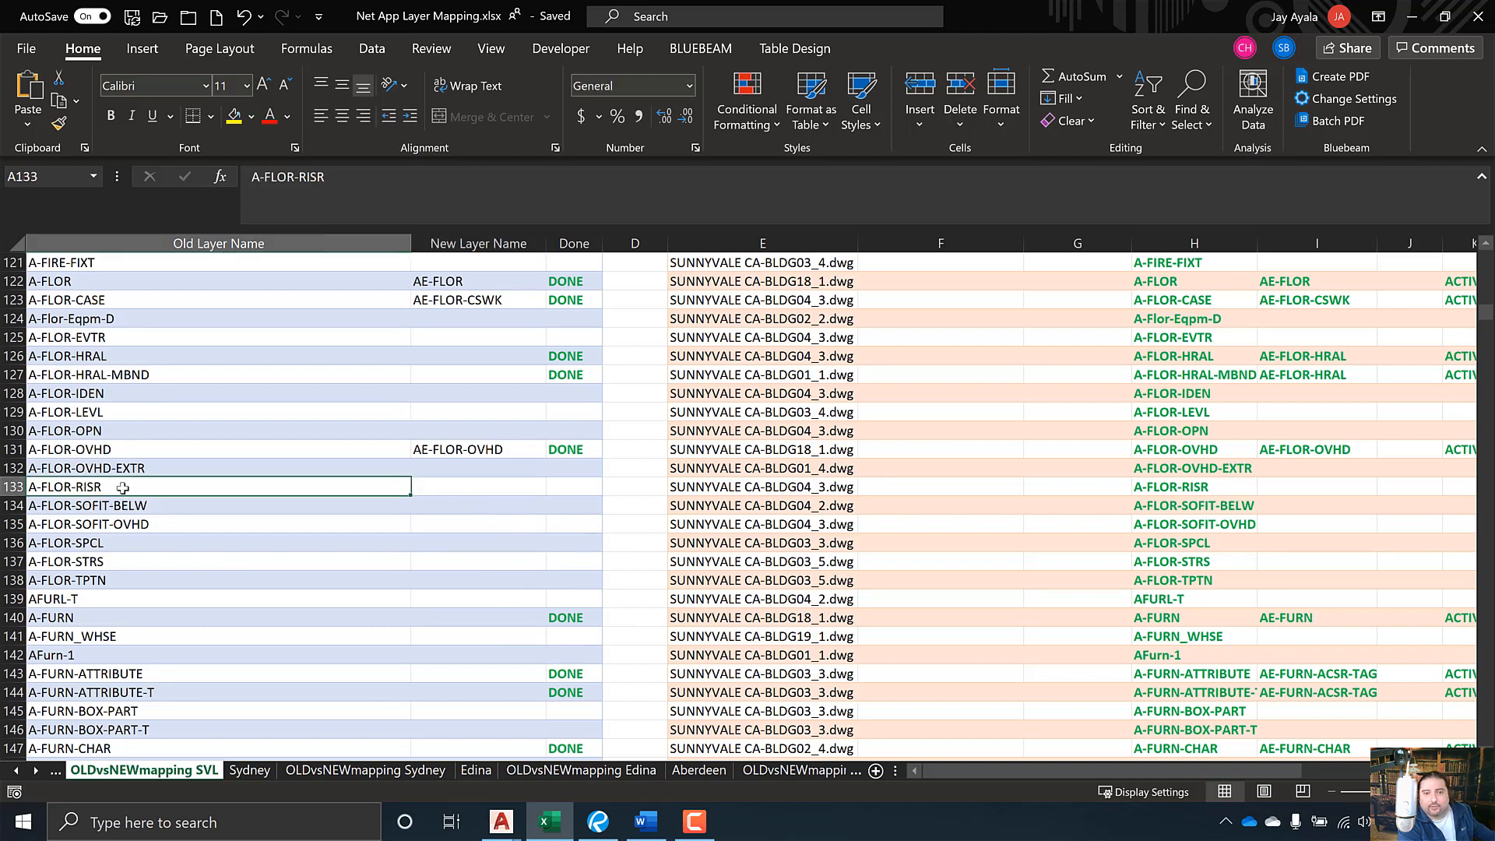
click(514, 489)
click(554, 487)
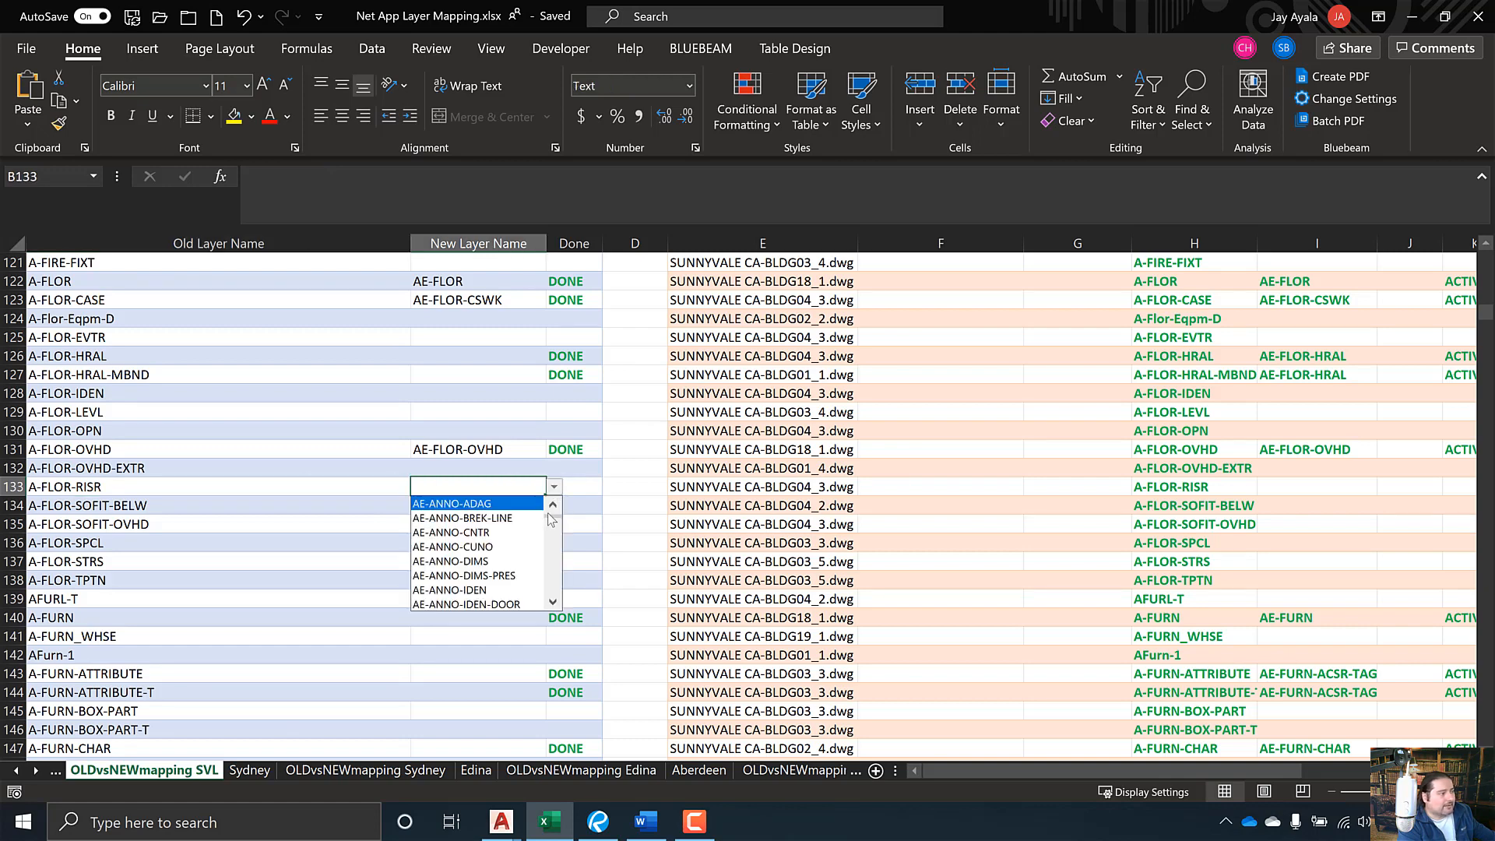
scroll(558, 554, down, 10)
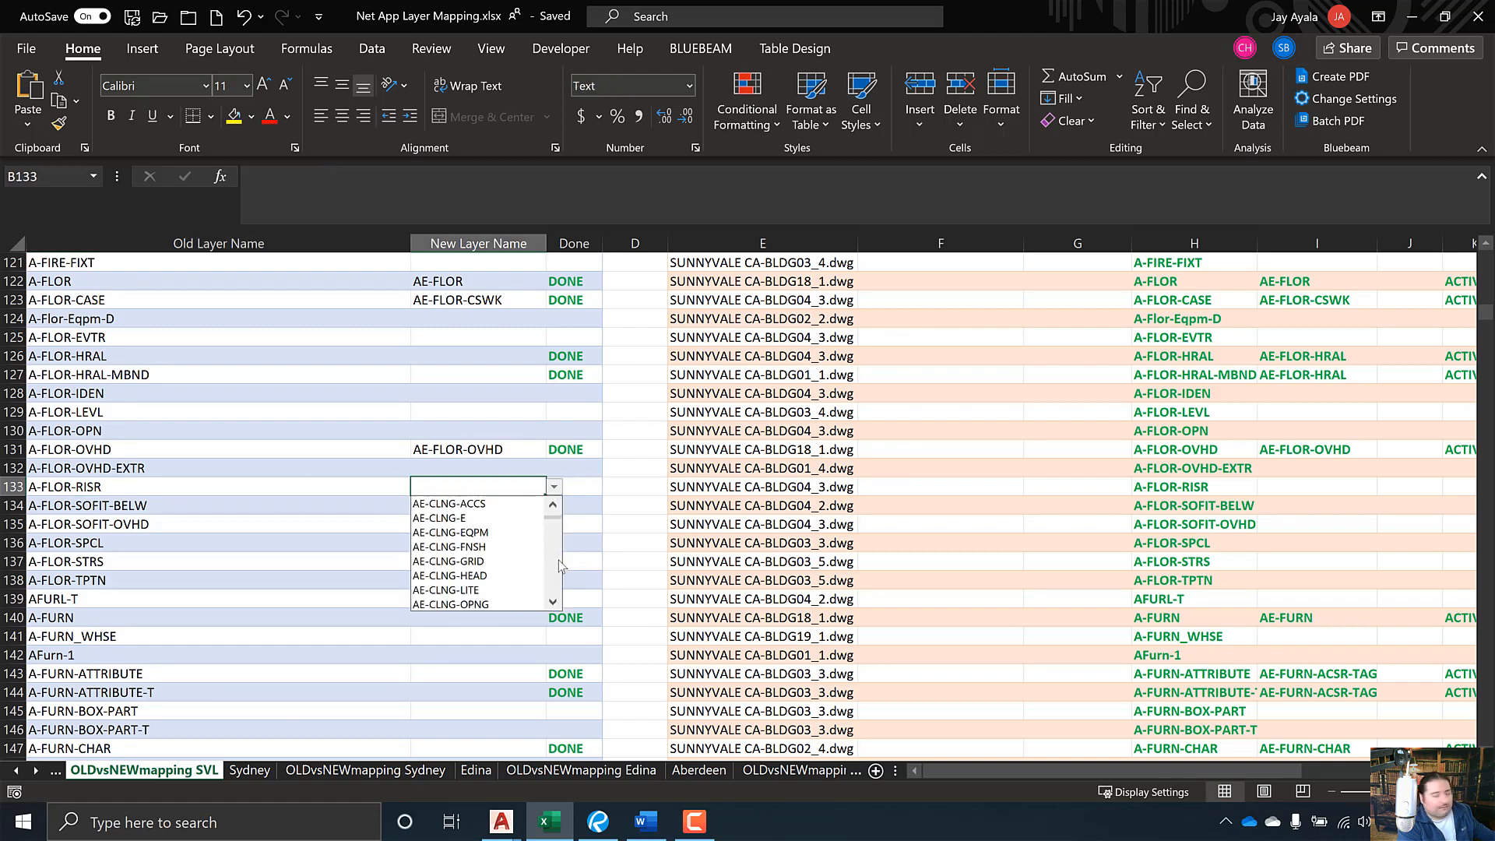
scroll(558, 559, down, 8)
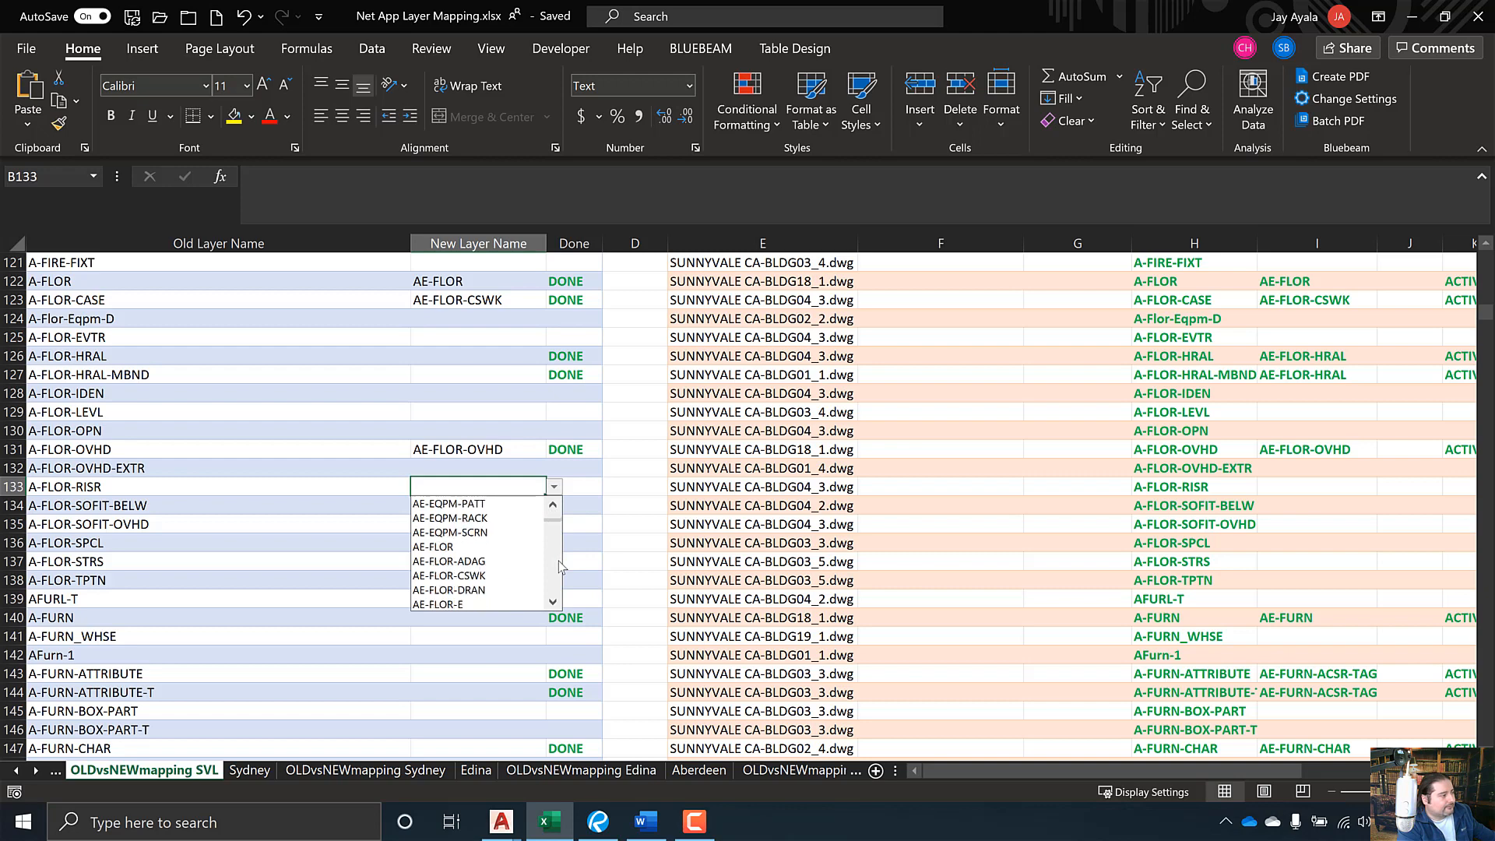
scroll(560, 566, down, 3)
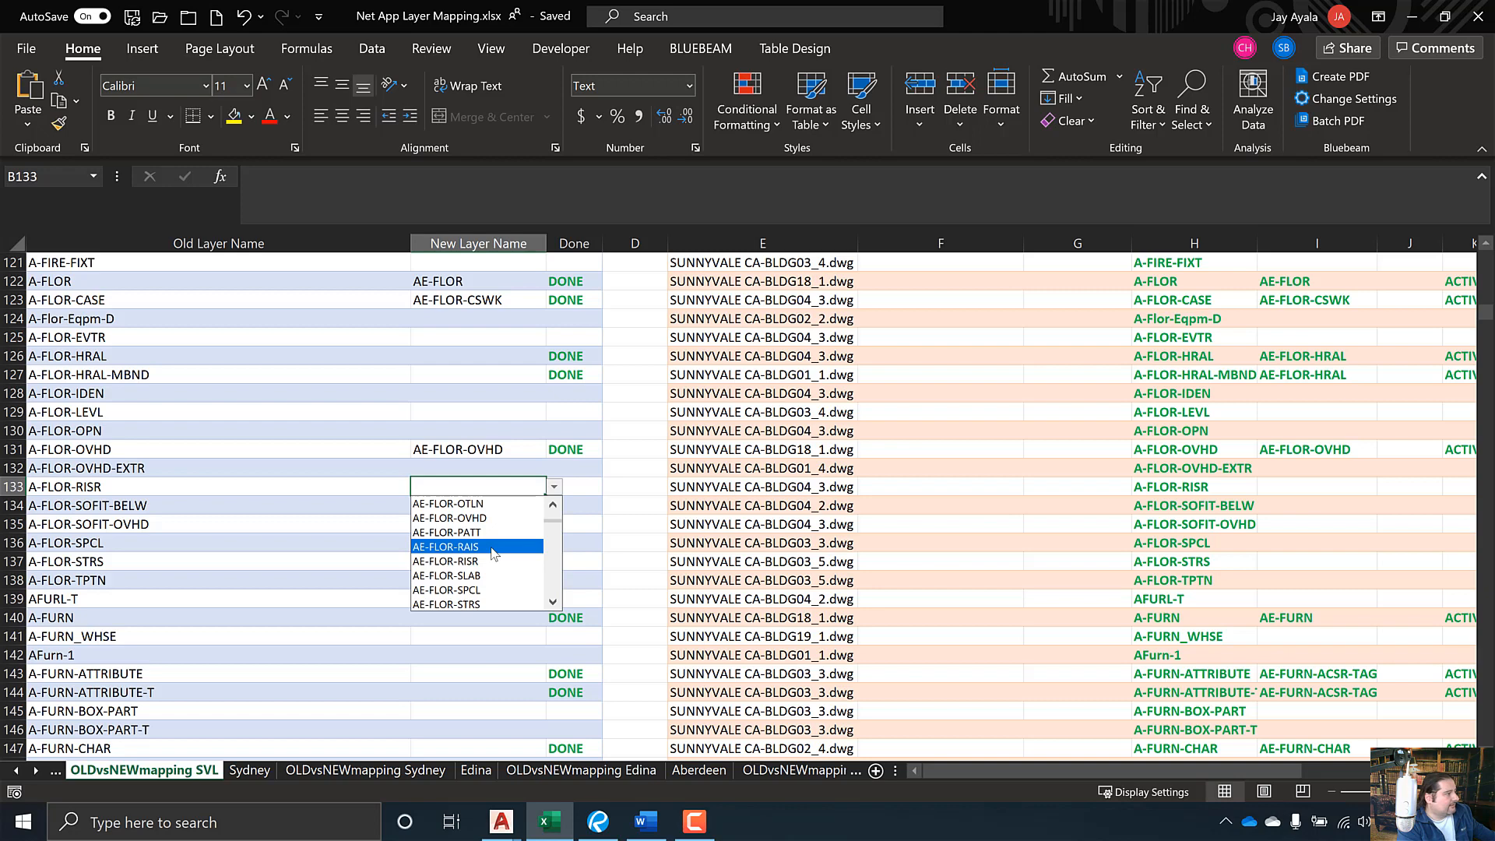
click(496, 562)
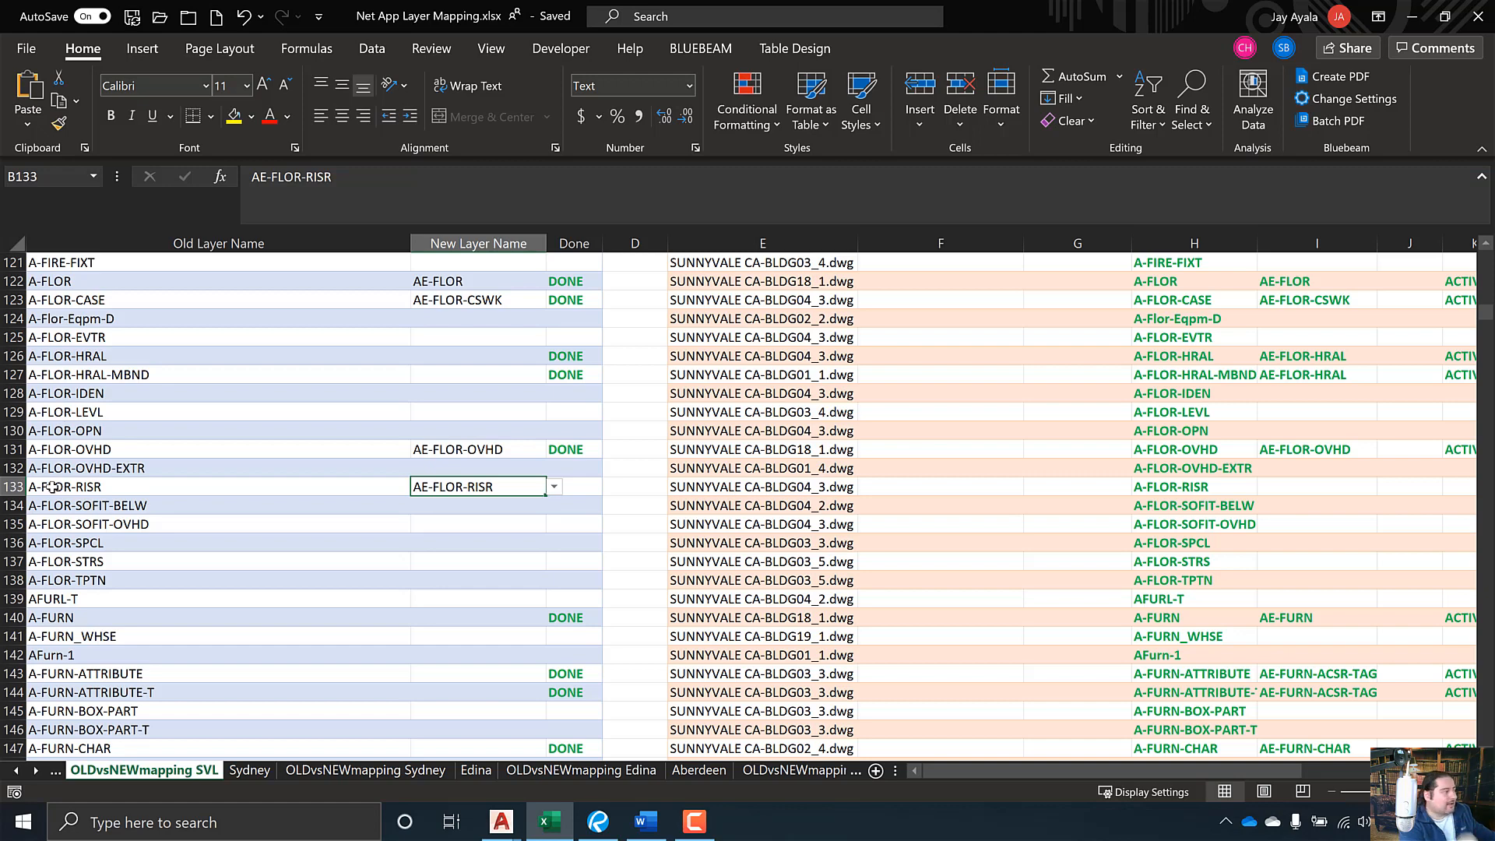
scroll(148, 589, down, 18)
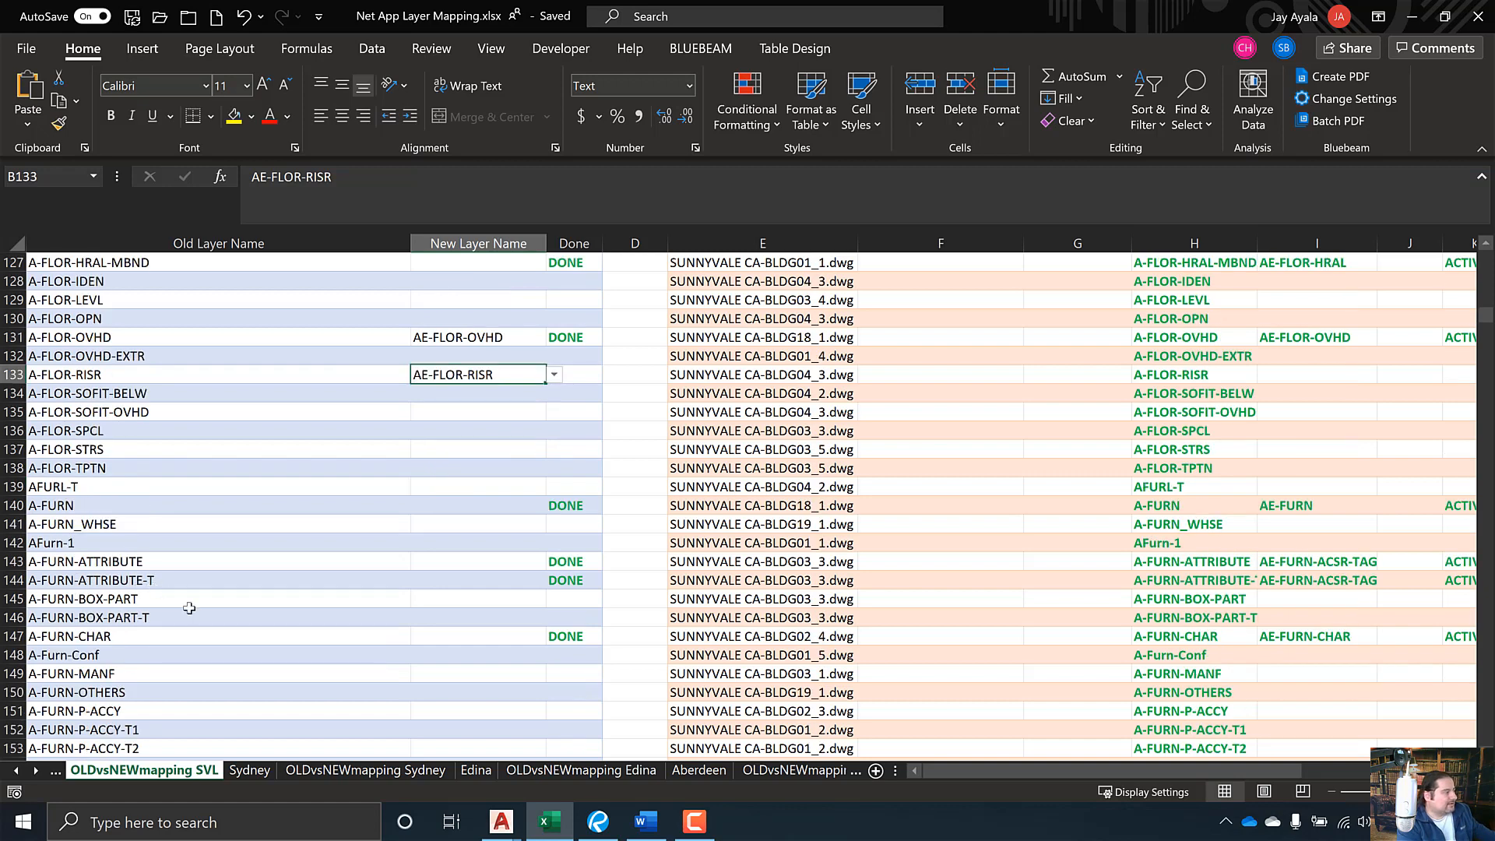
scroll(253, 640, down, 20)
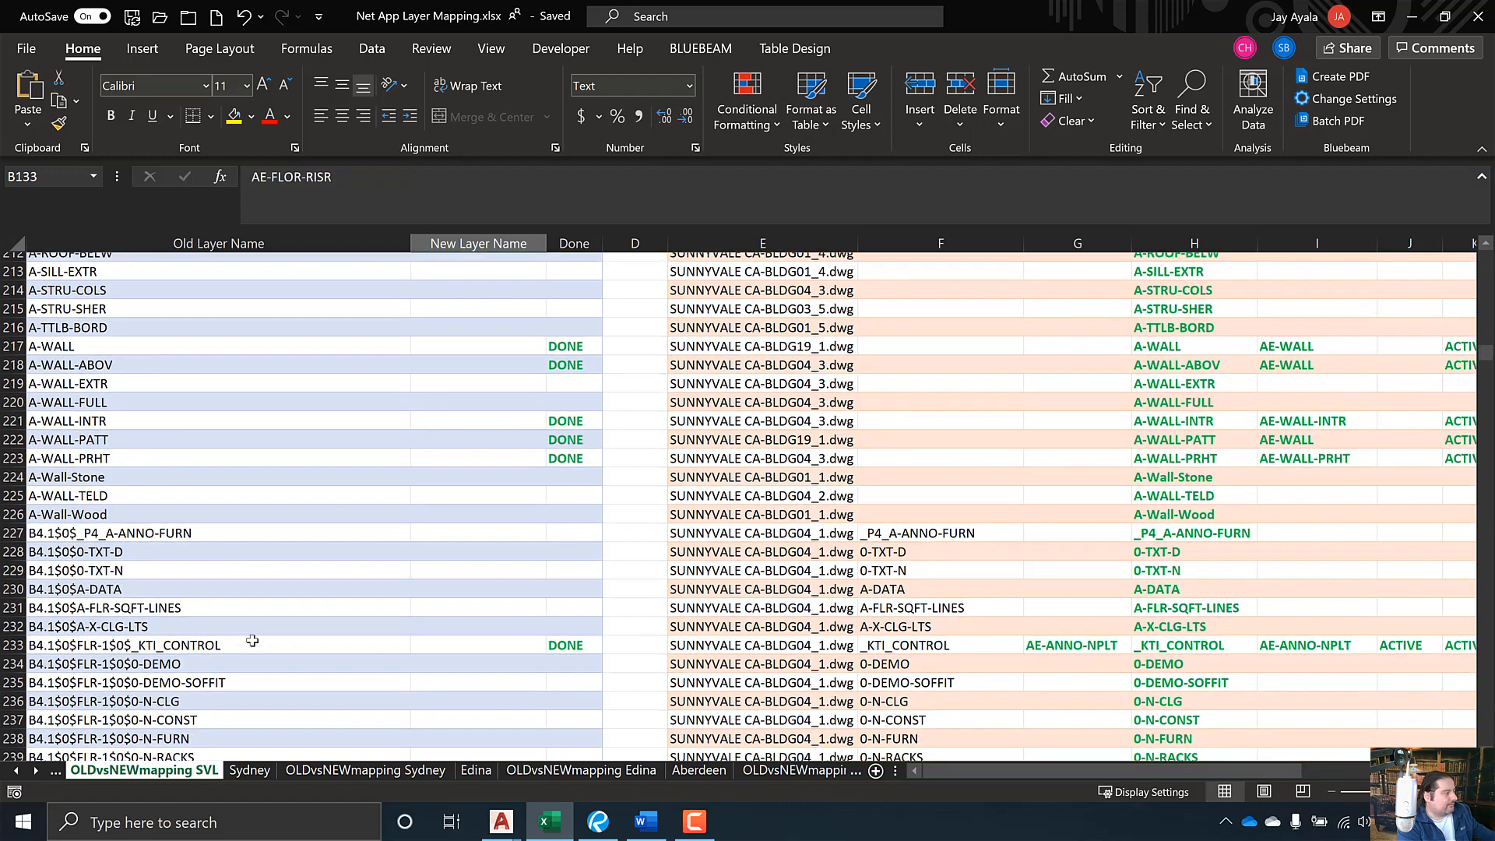
scroll(265, 642, up, 6)
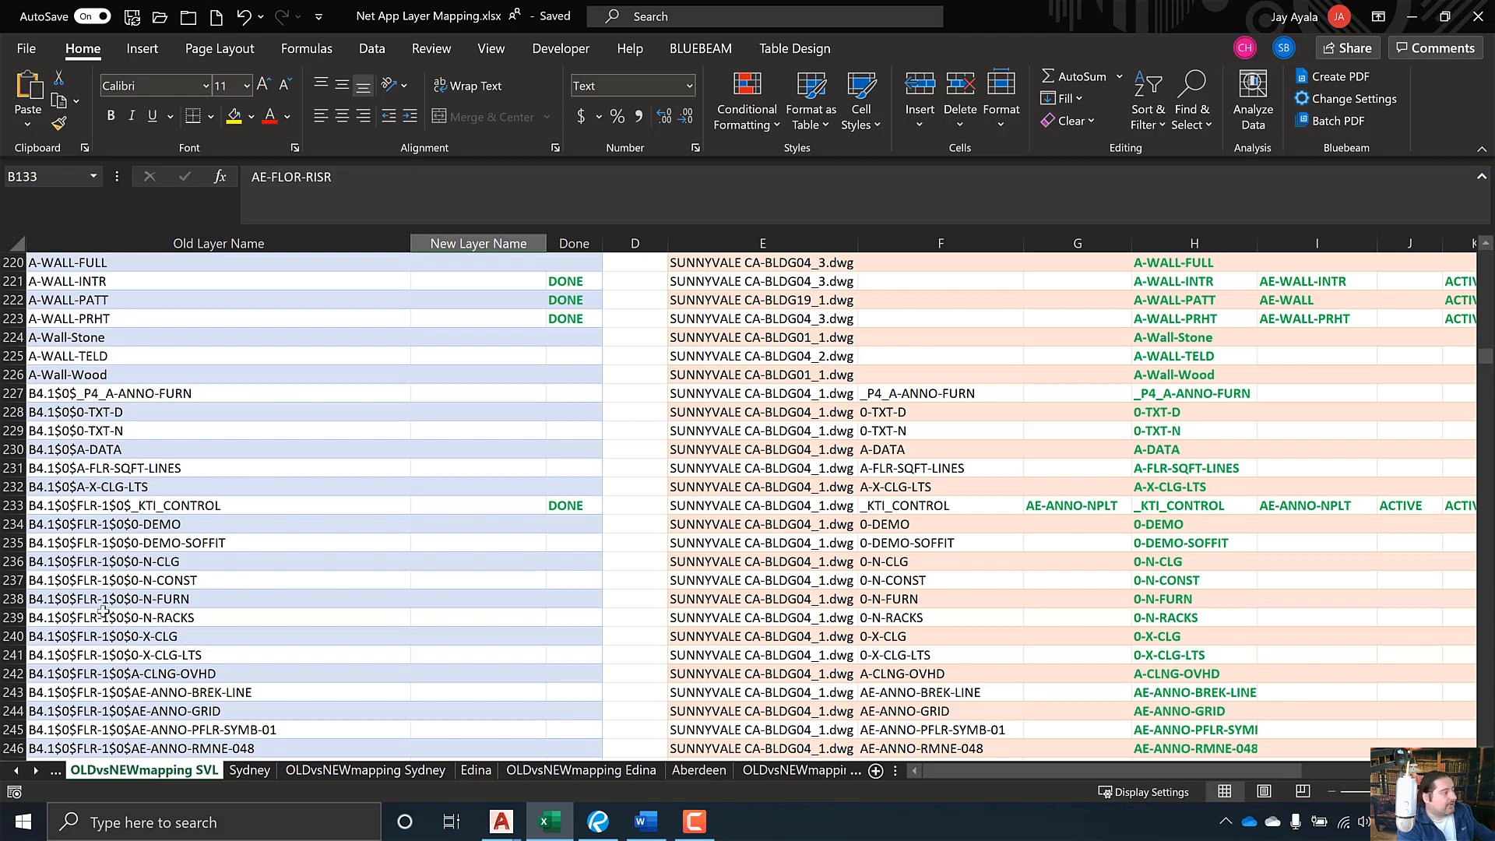
click(173, 599)
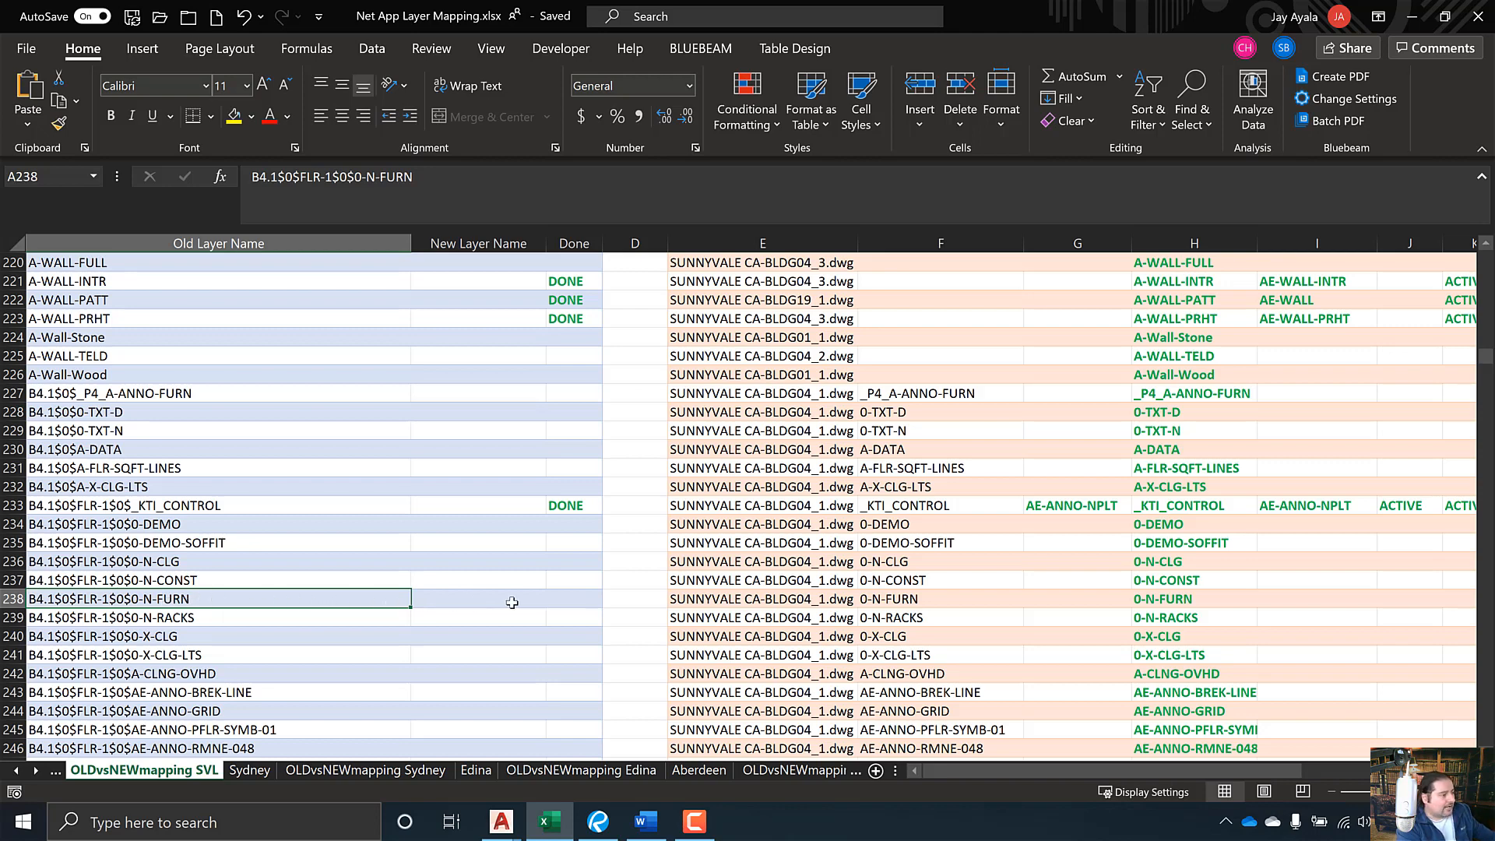
click(778, 601)
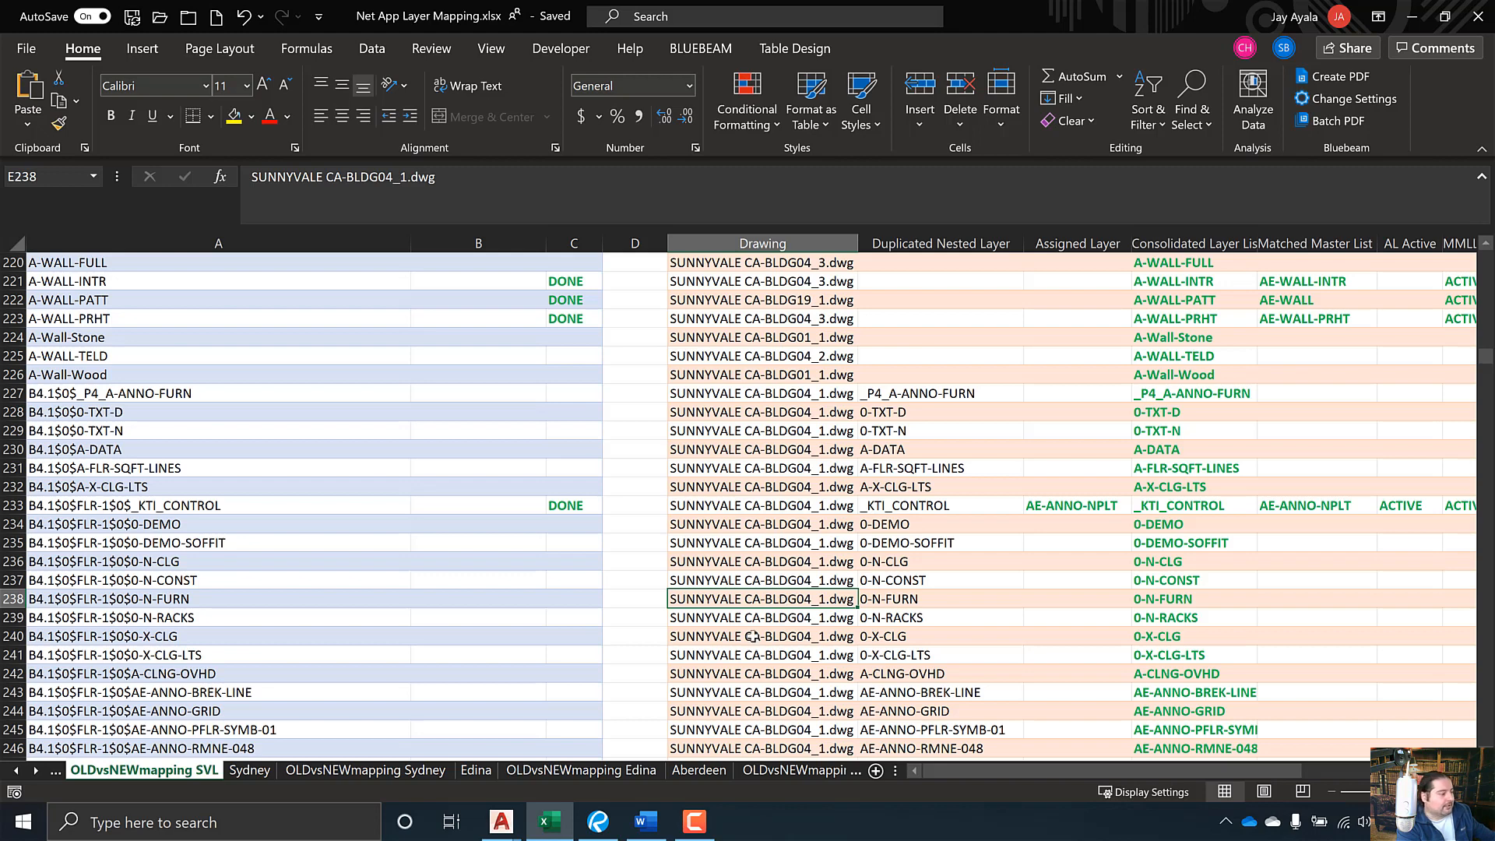
- Open SUNNYVALE, CA-BLDG04_1.dwg, recheck the old layer name in A238, then return to that drawing
click(504, 824)
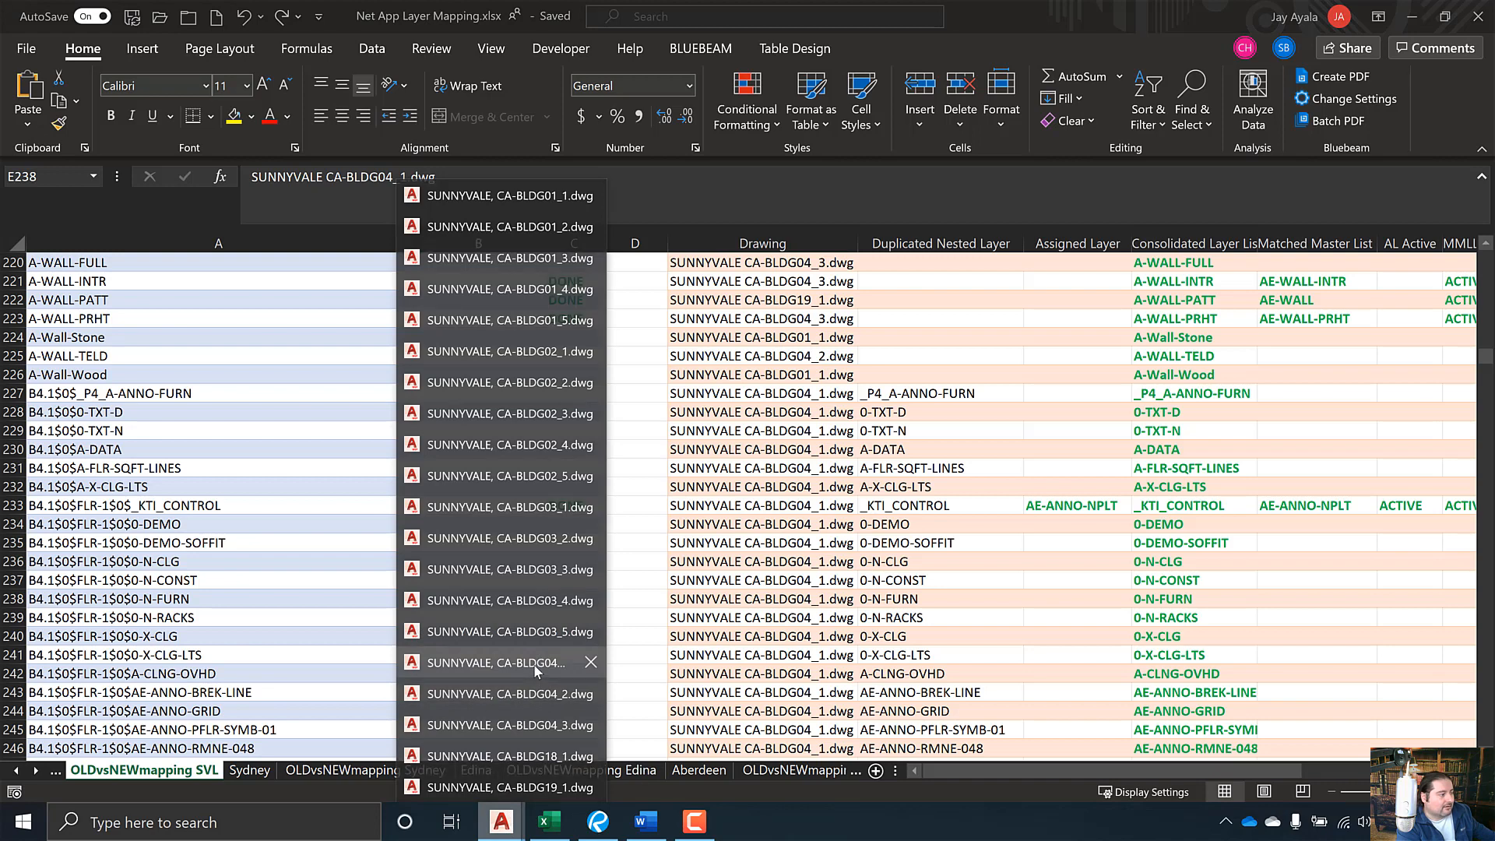
click(495, 662)
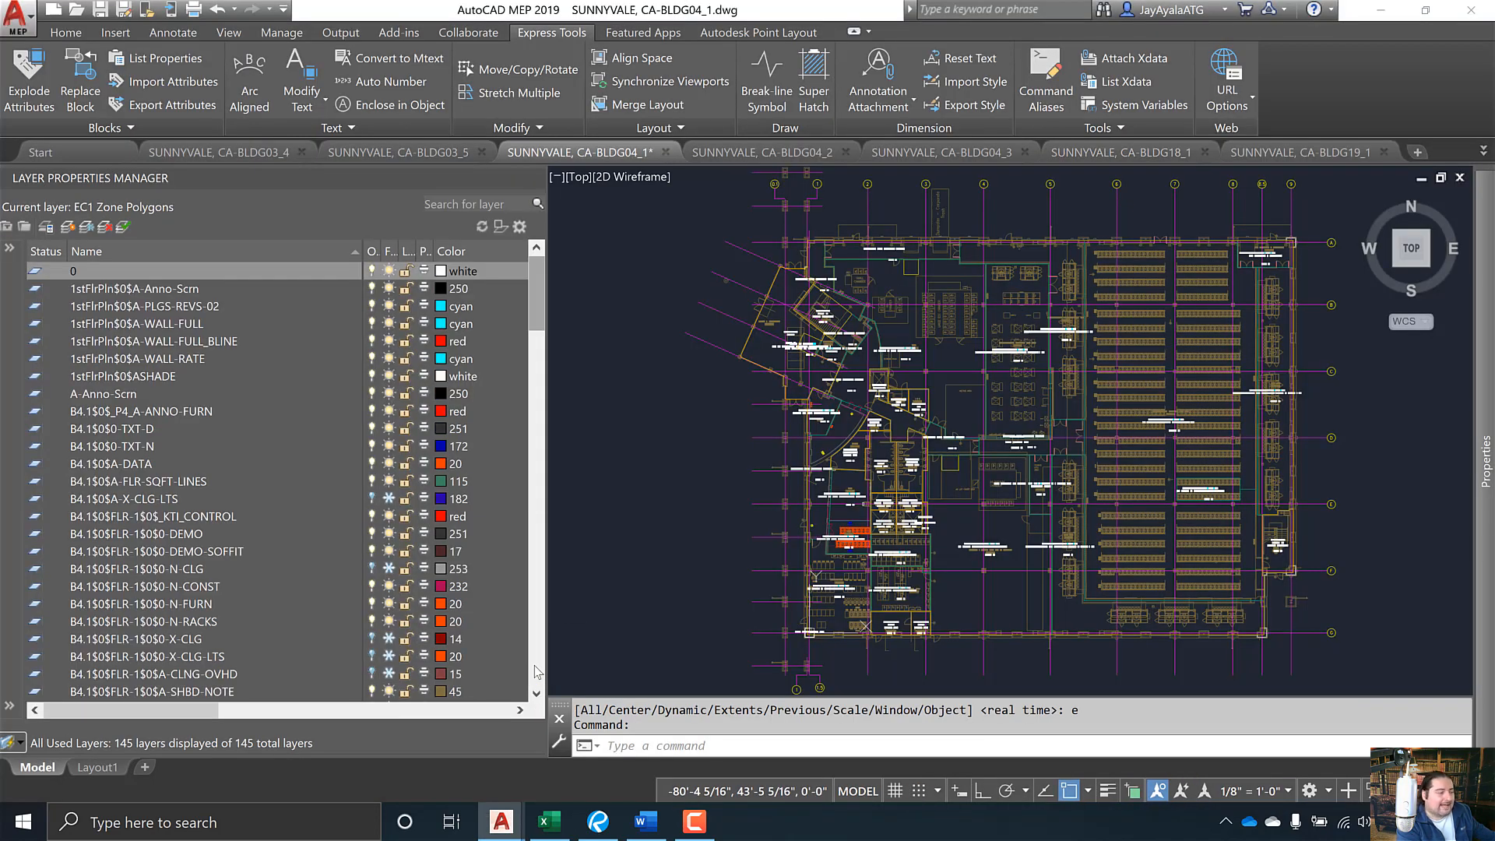
click(549, 821)
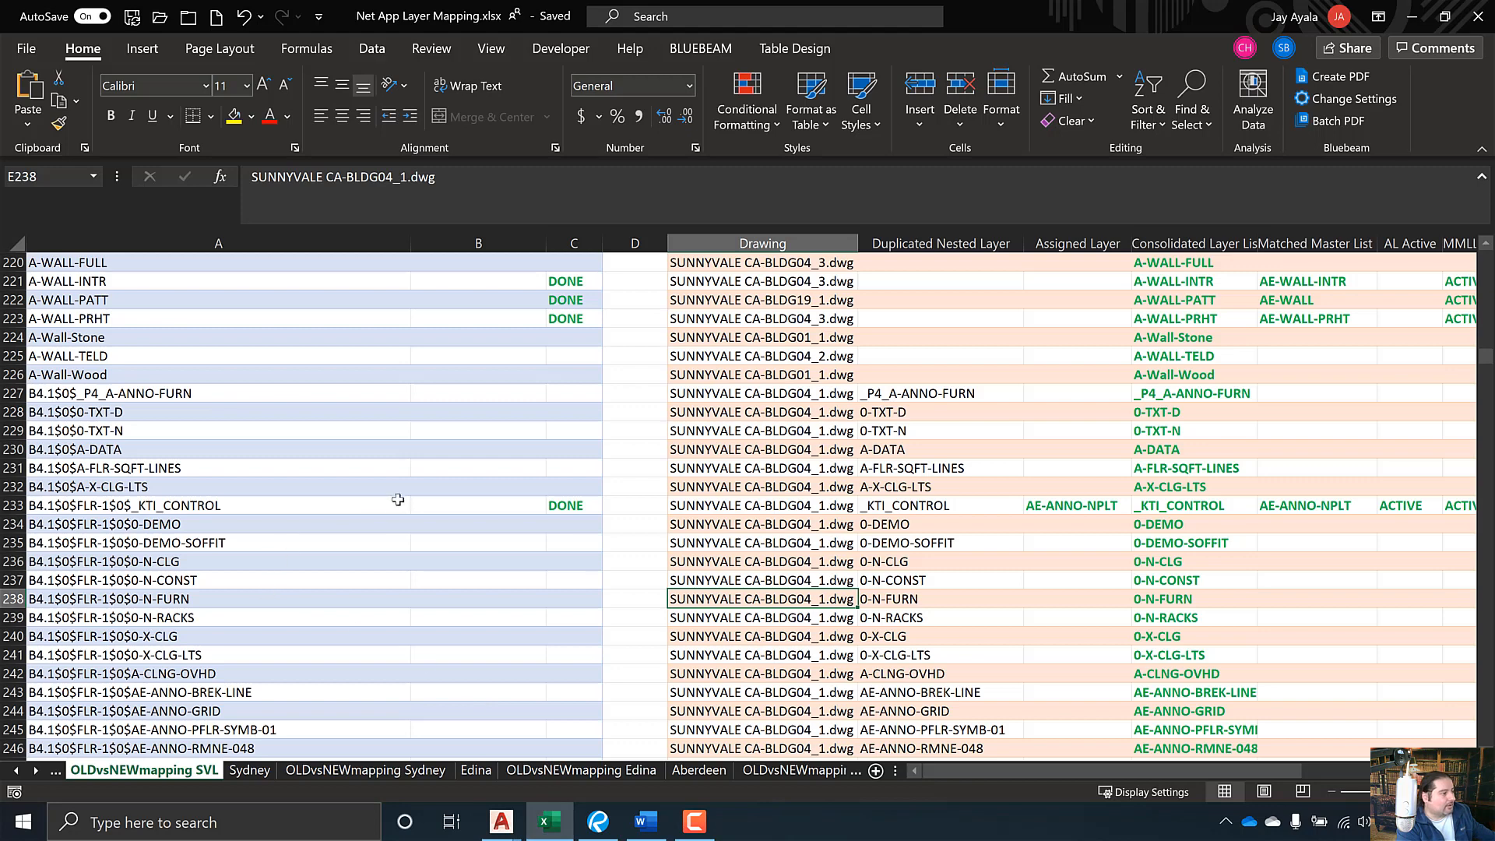
click(199, 596)
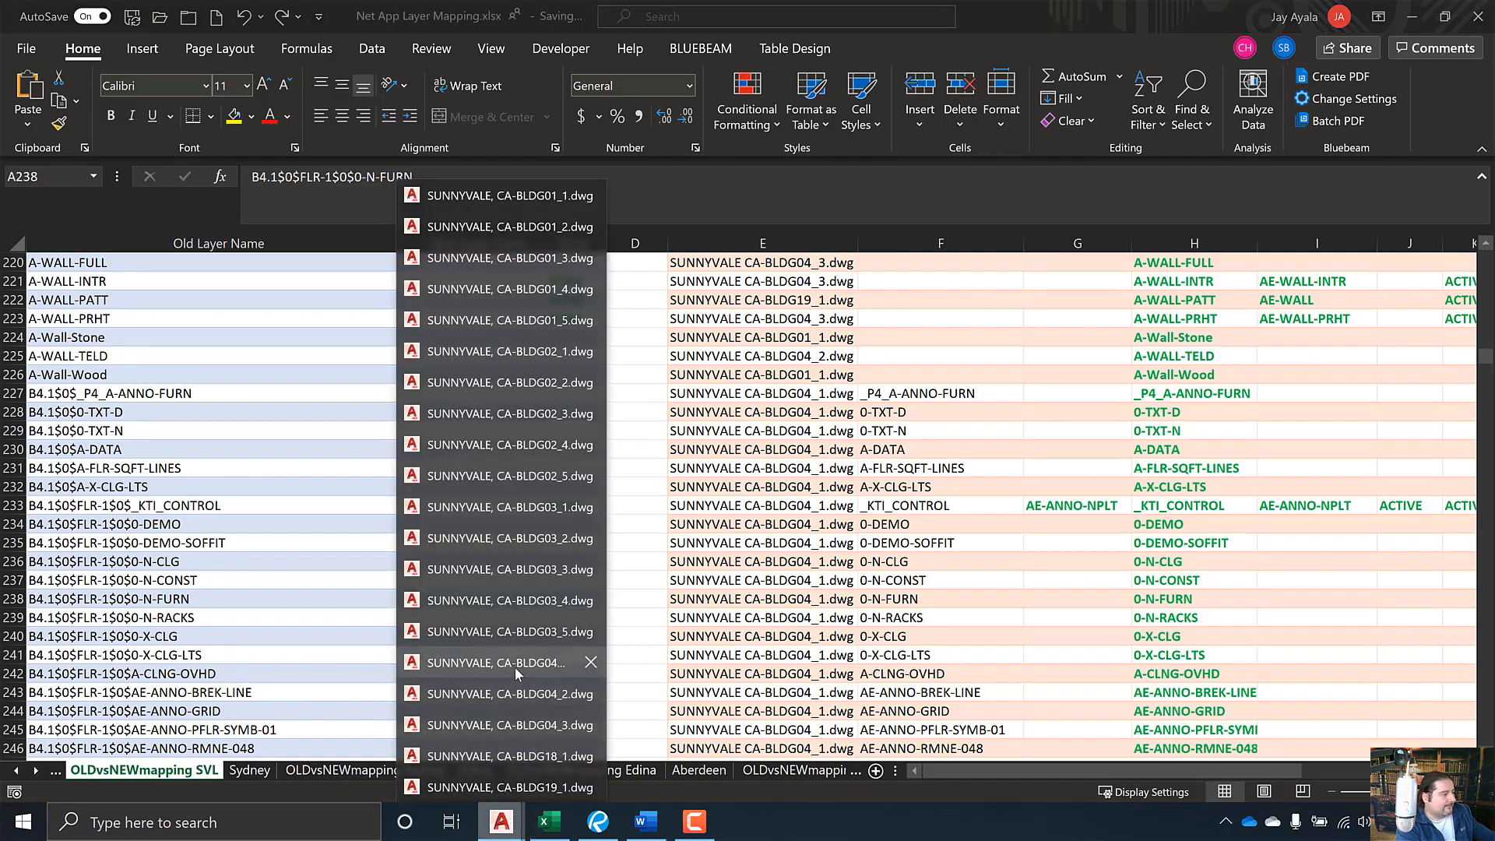
click(515, 667)
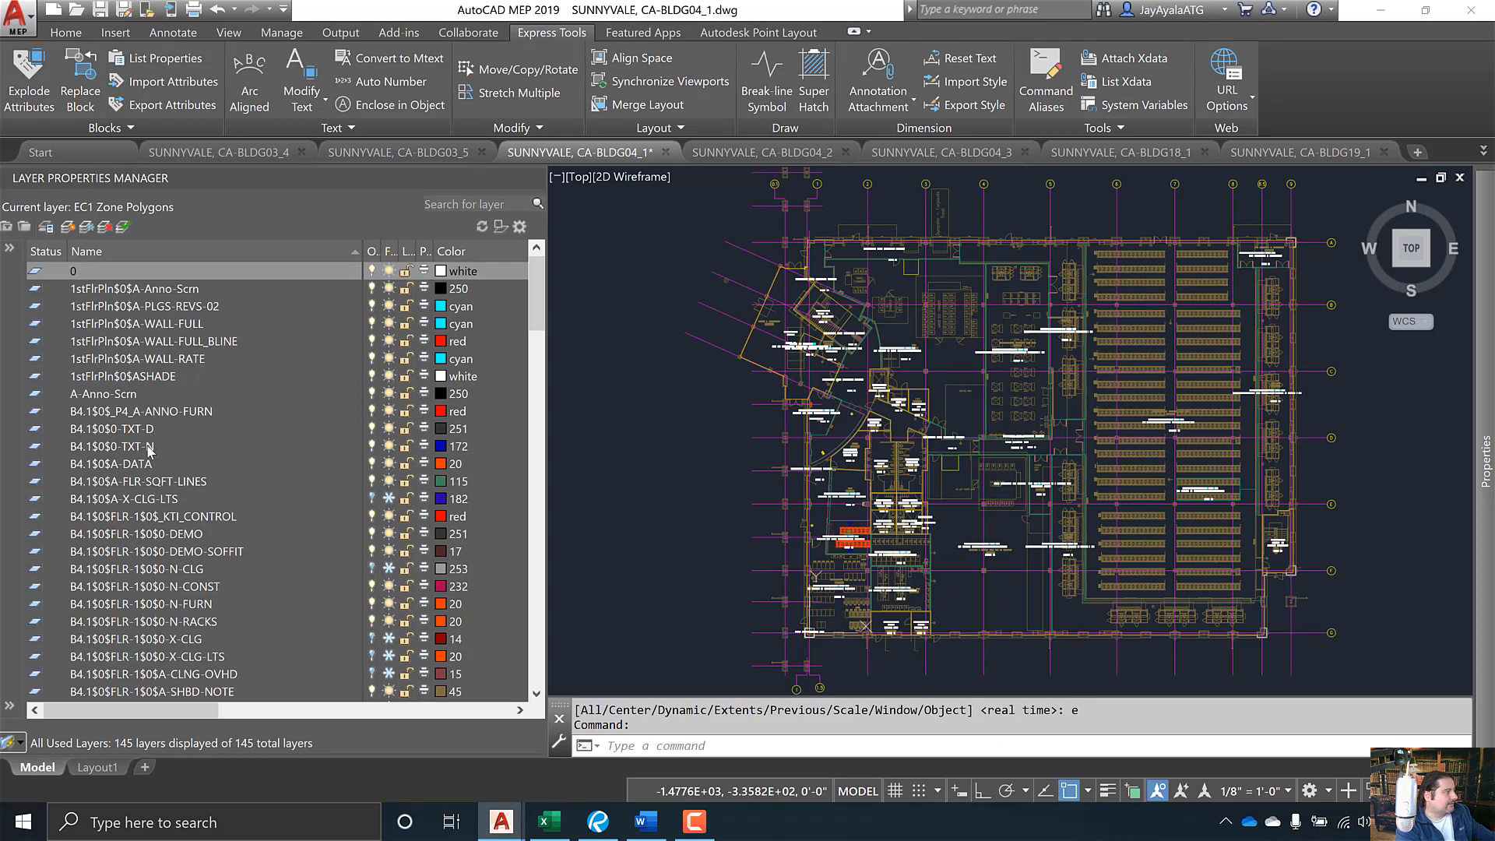
click(189, 603)
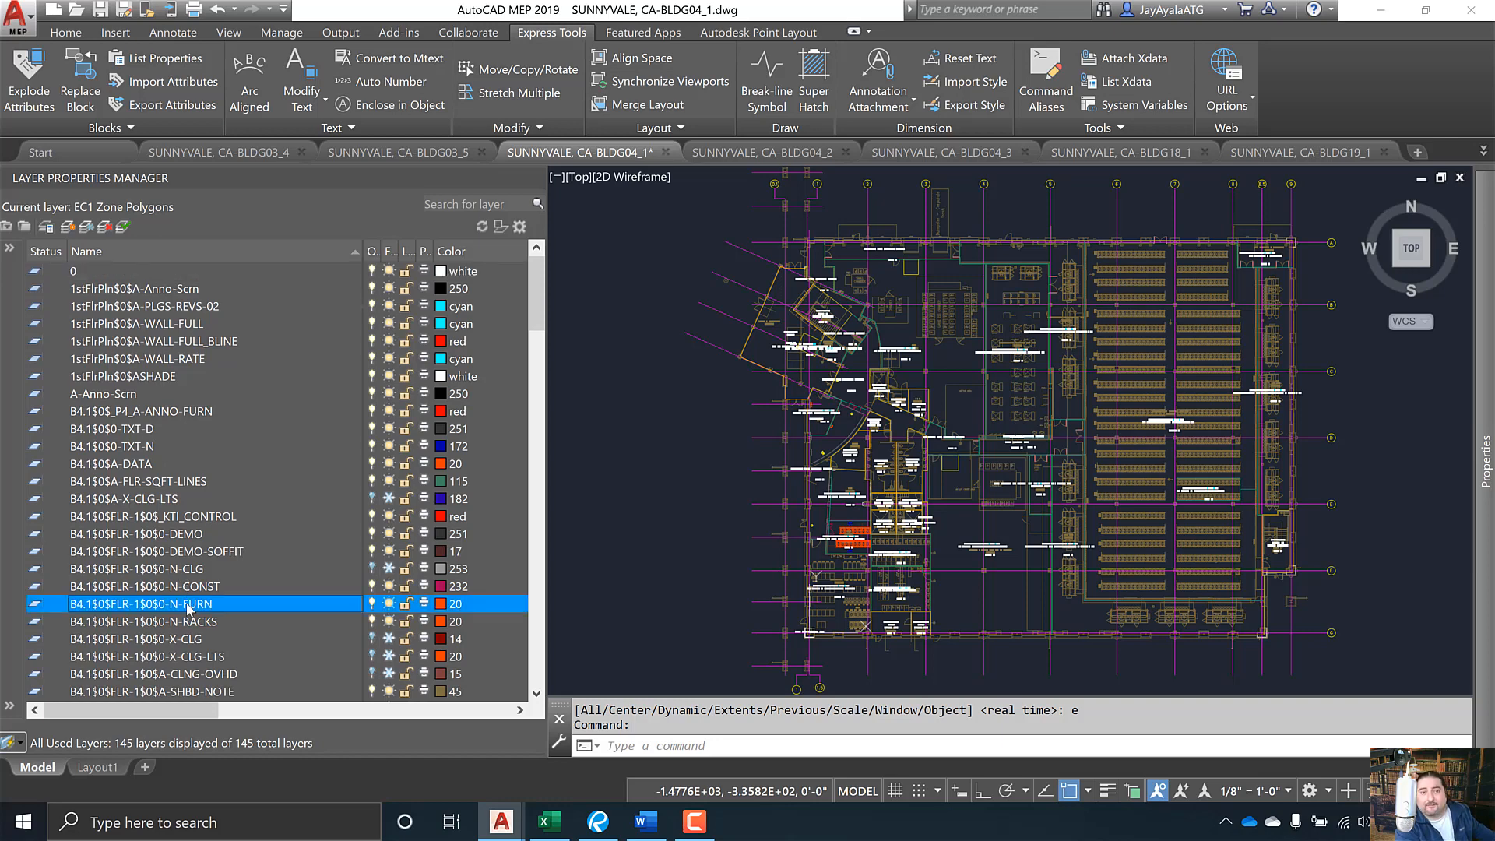
right_click(188, 605)
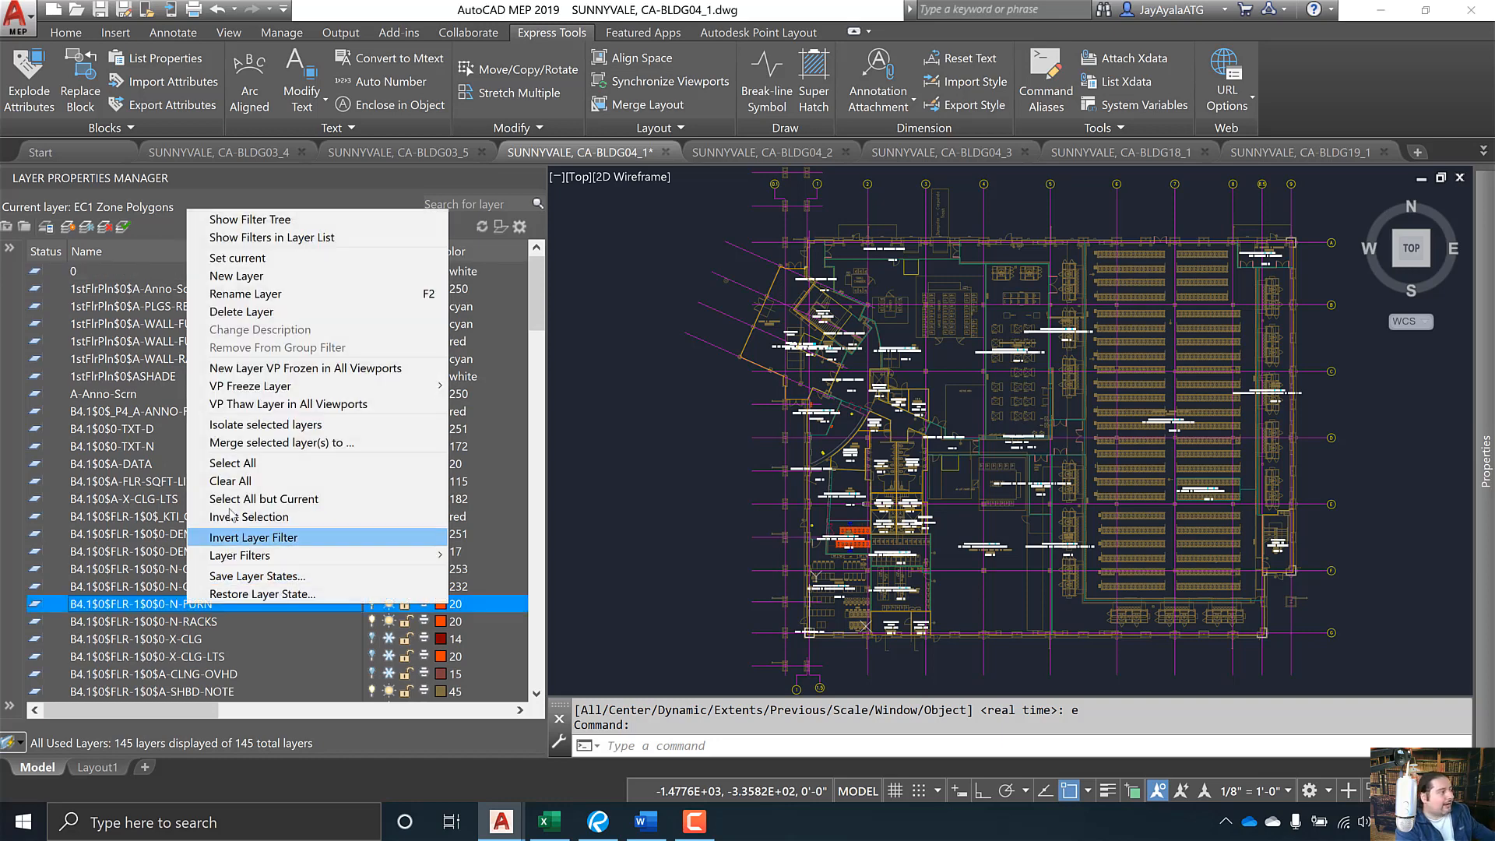
click(274, 426)
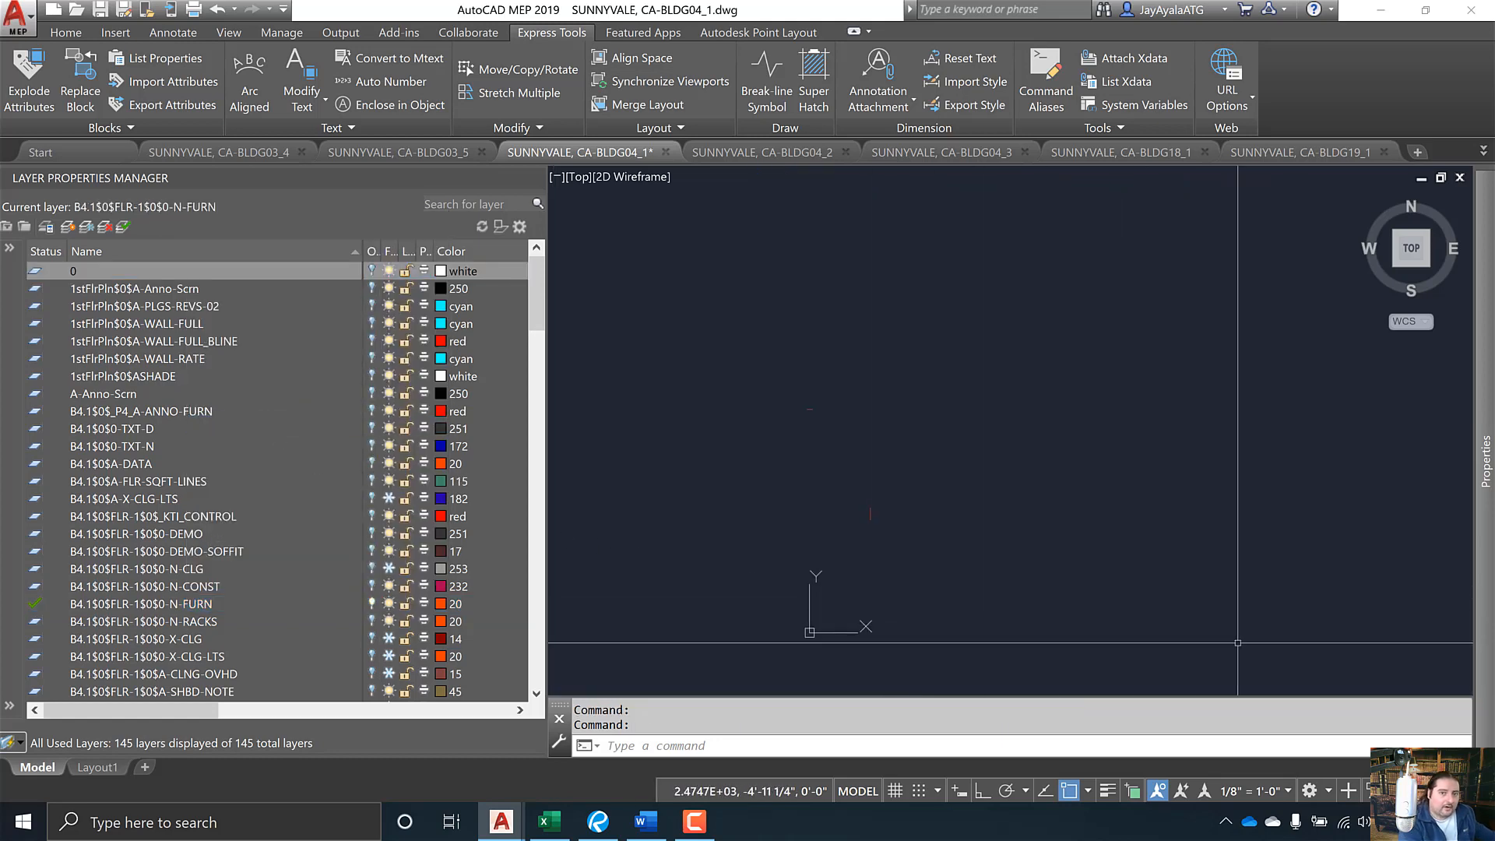
click(1451, 680)
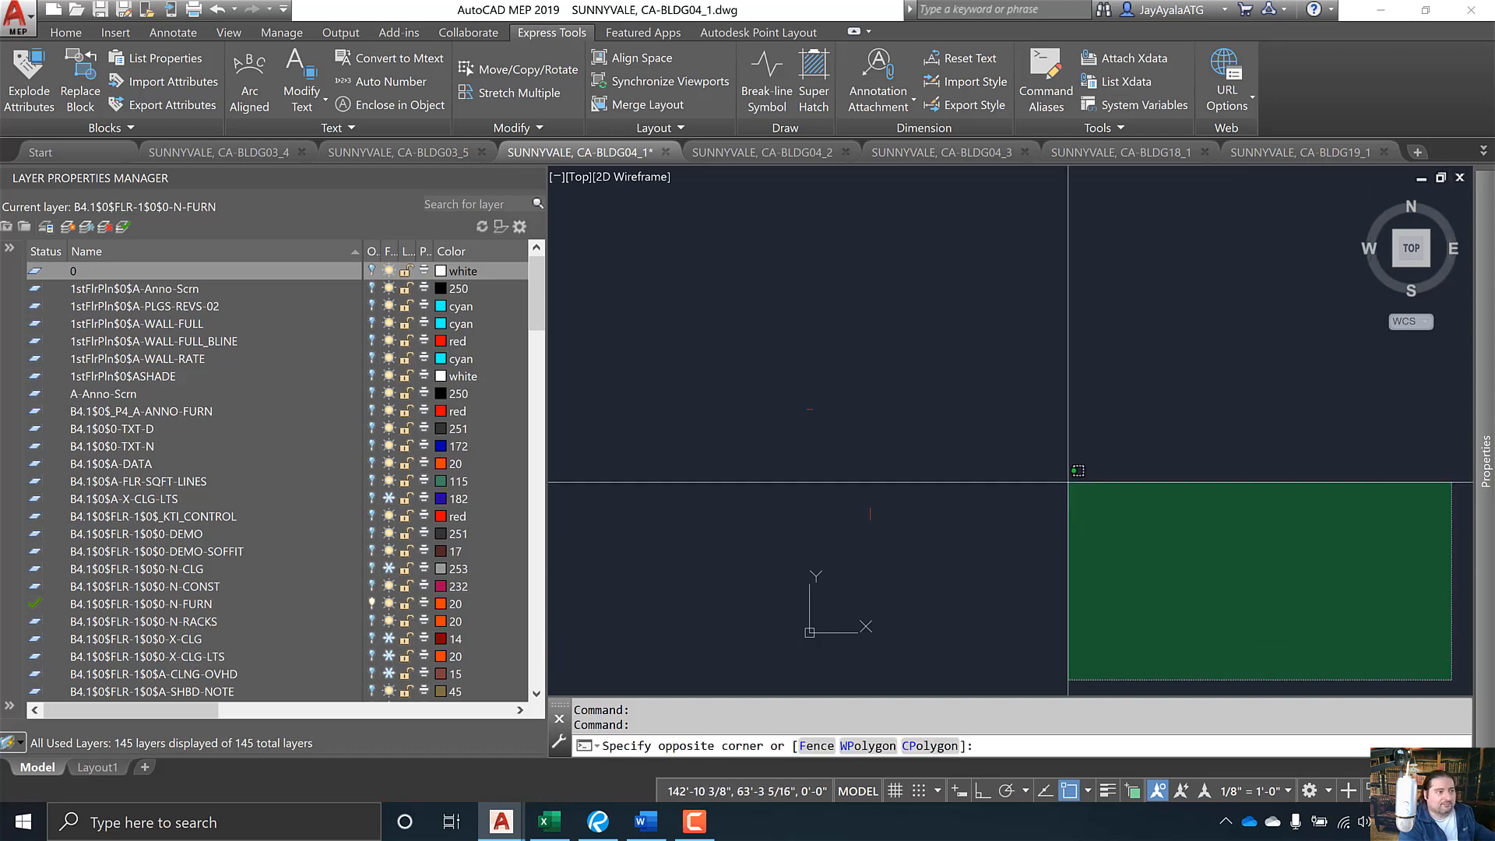
click(604, 212)
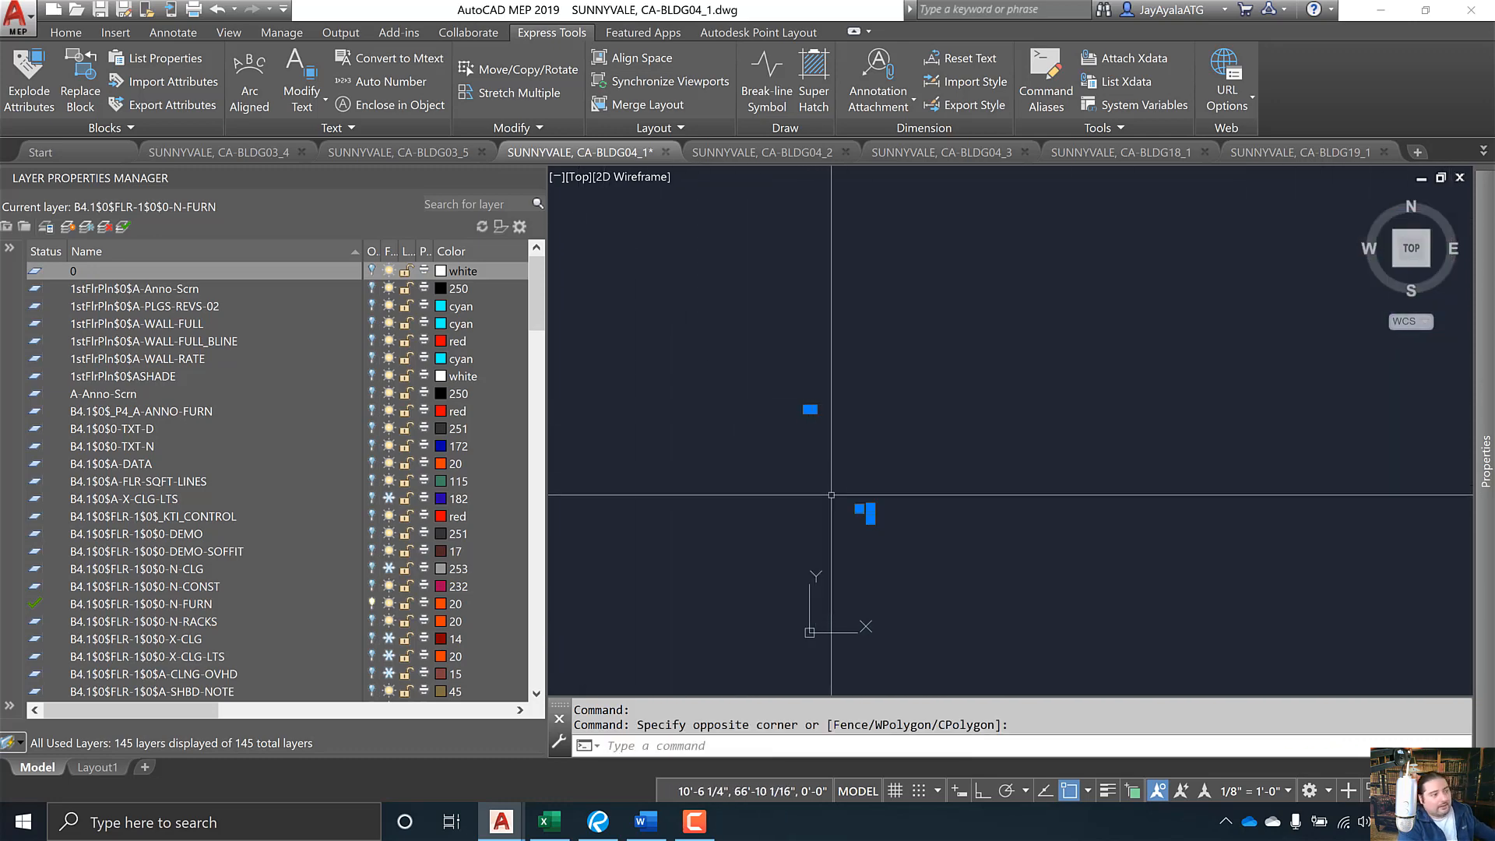
key(Escape)
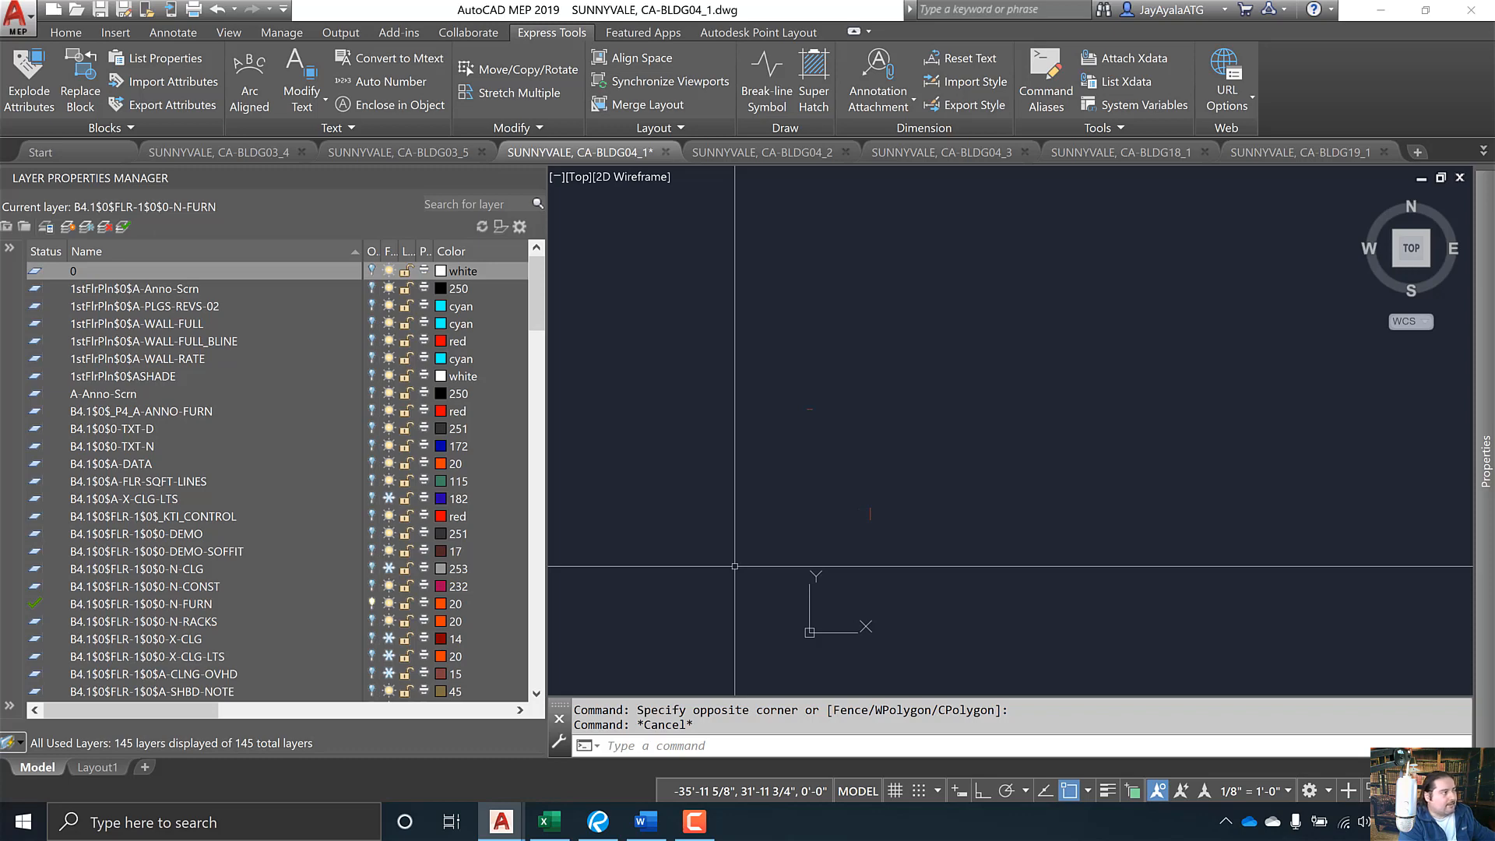
key(ctrl+z)
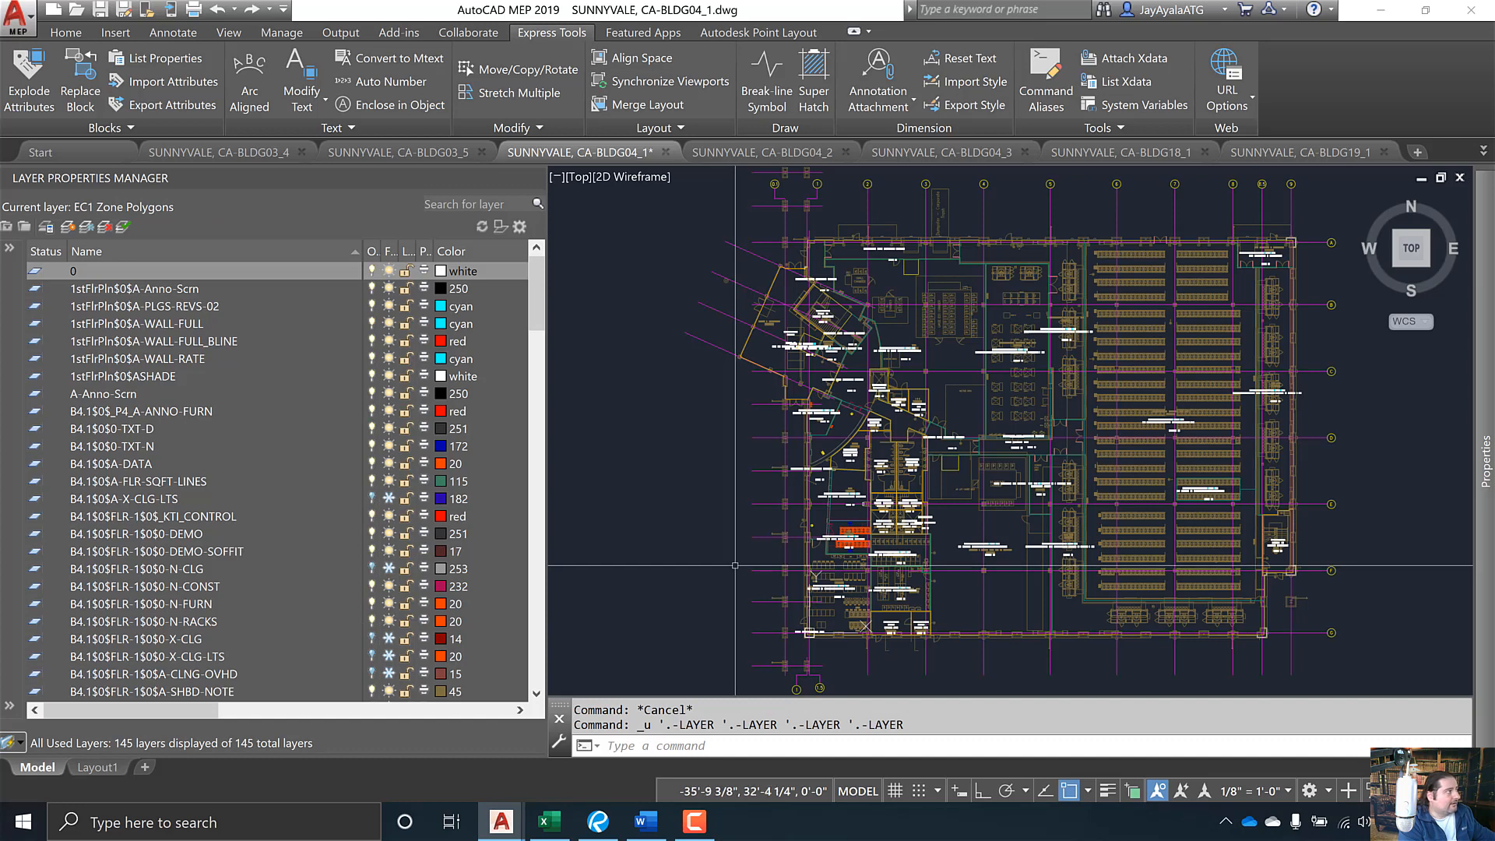
scroll(216, 617, down, 2)
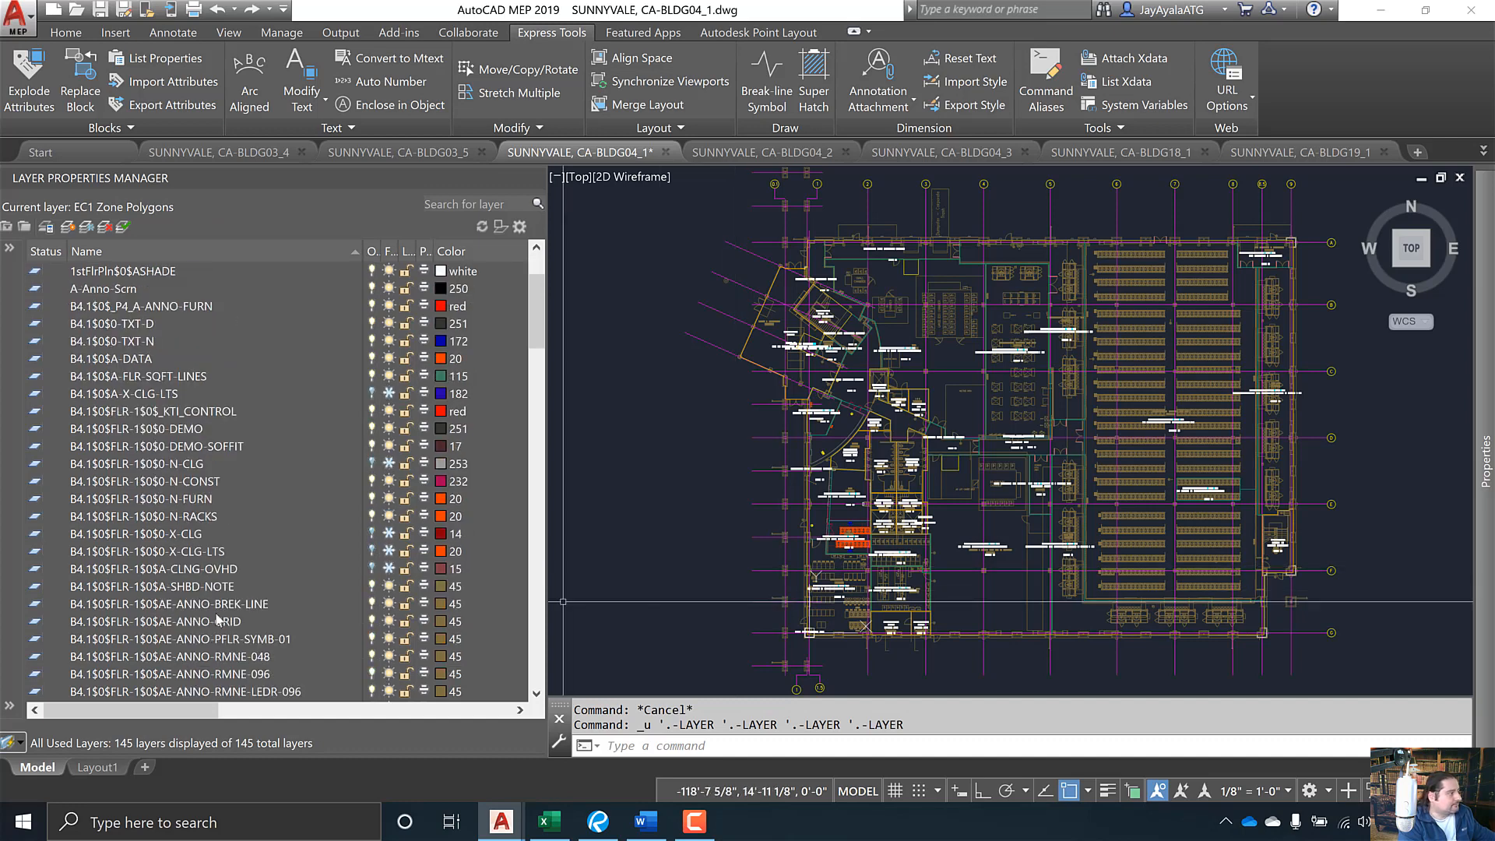
scroll(218, 620, down, 1)
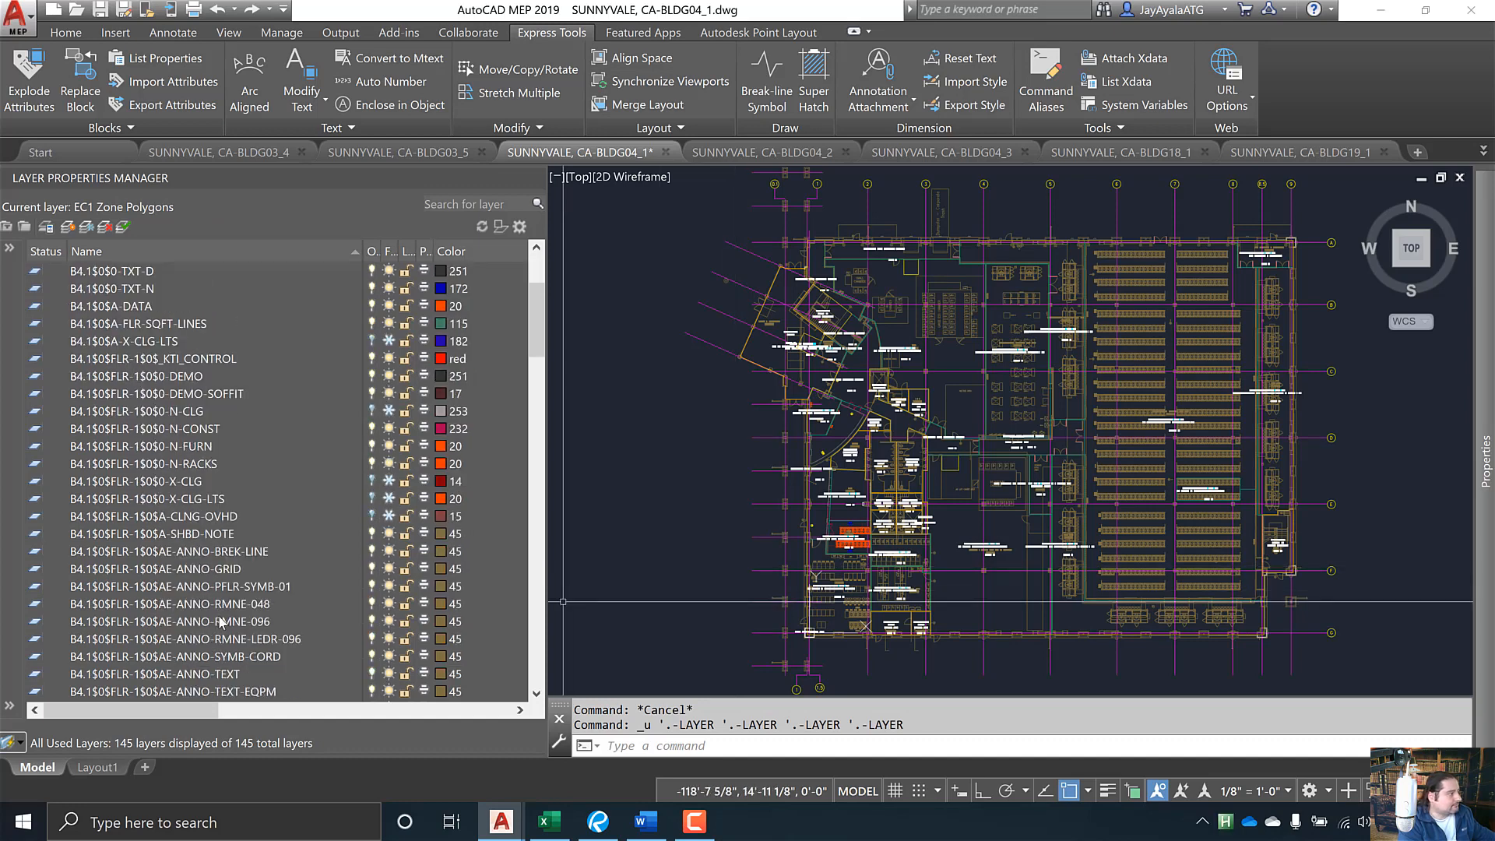
right_click(178, 445)
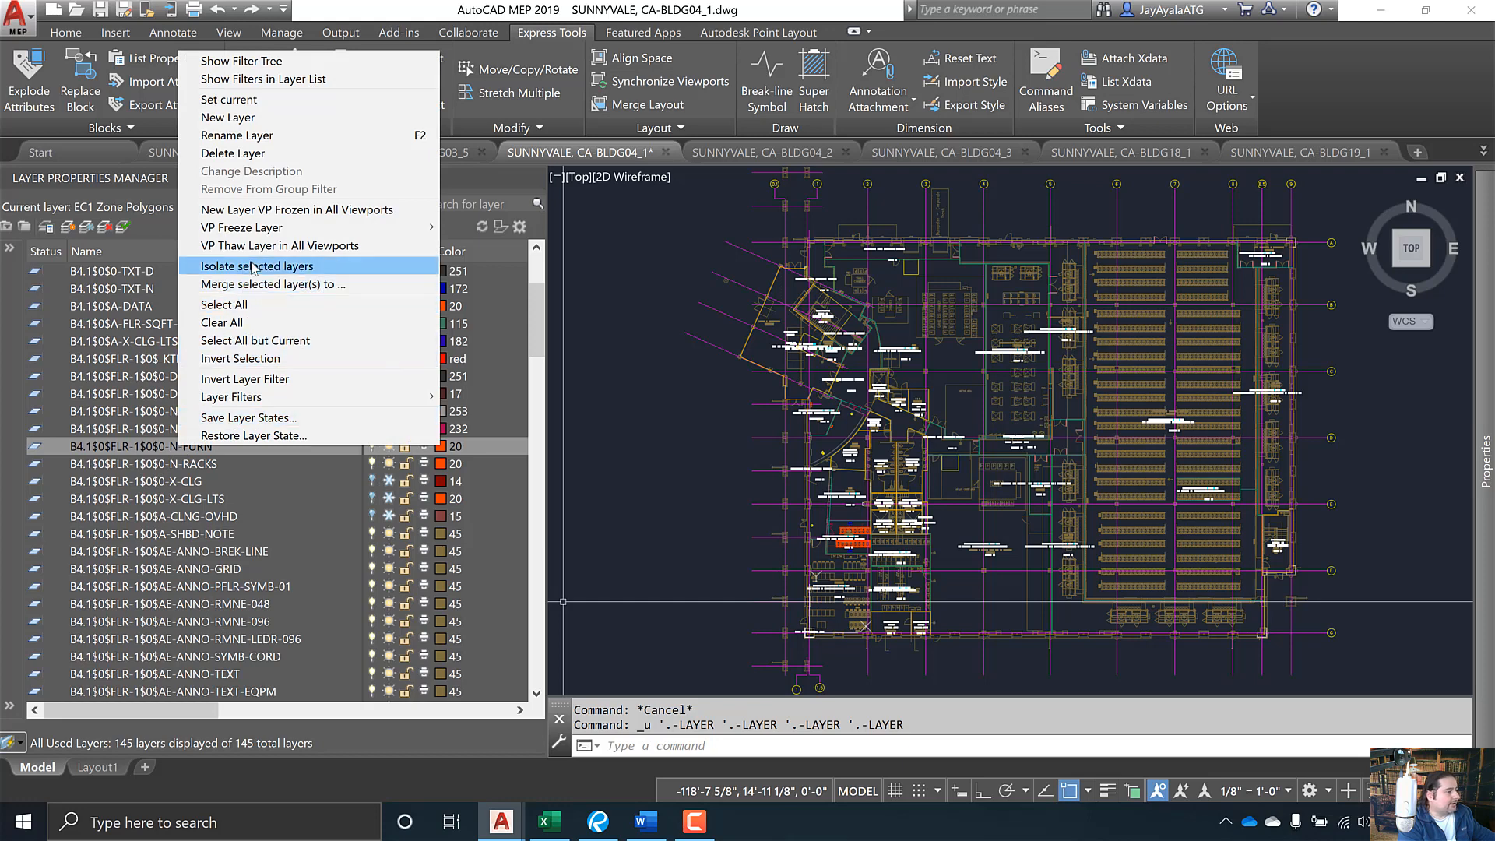
click(253, 268)
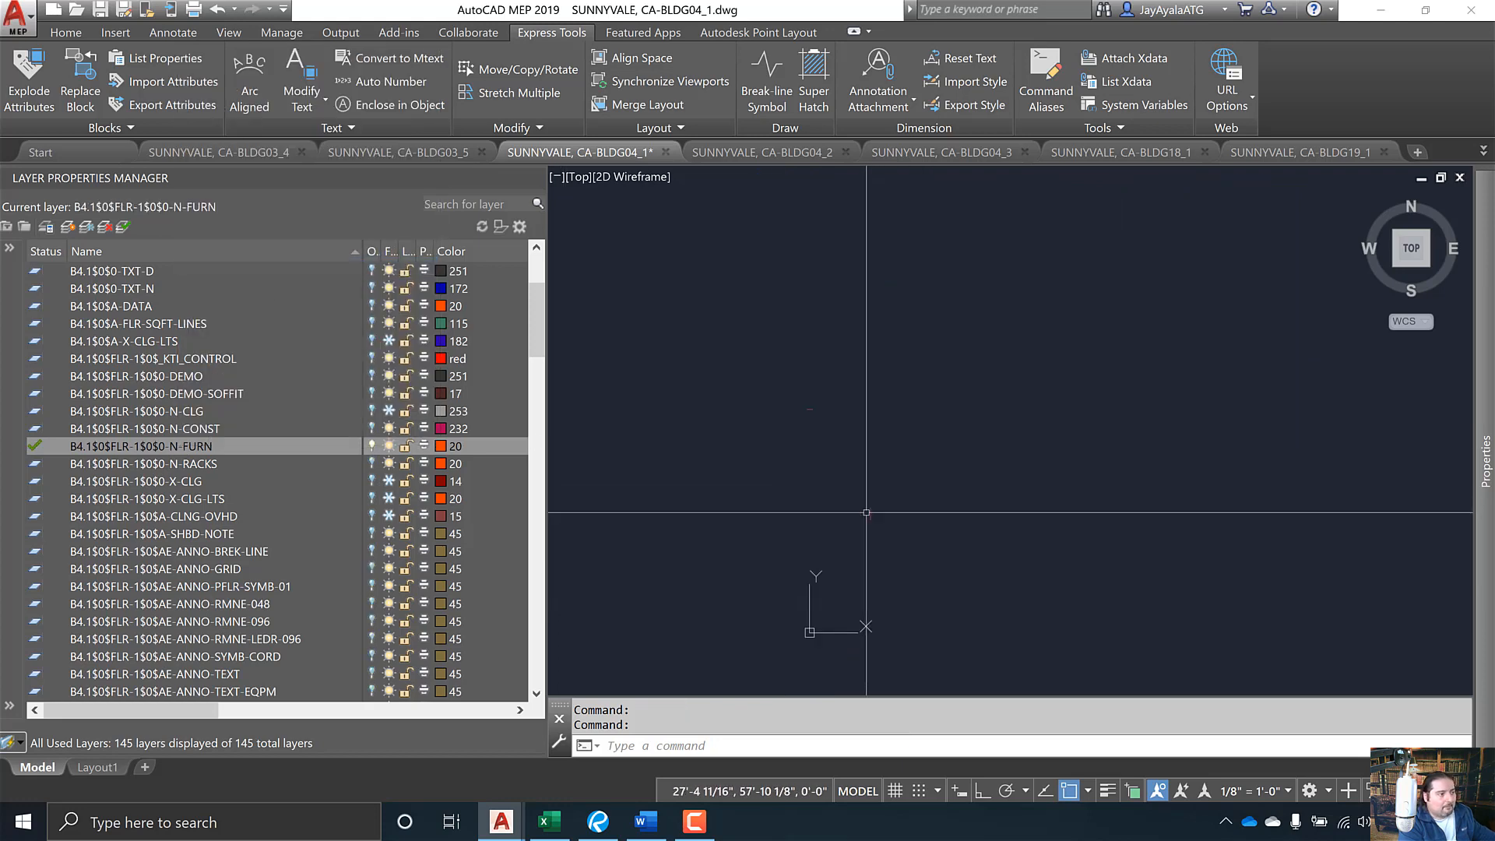
mouse_move(870, 512)
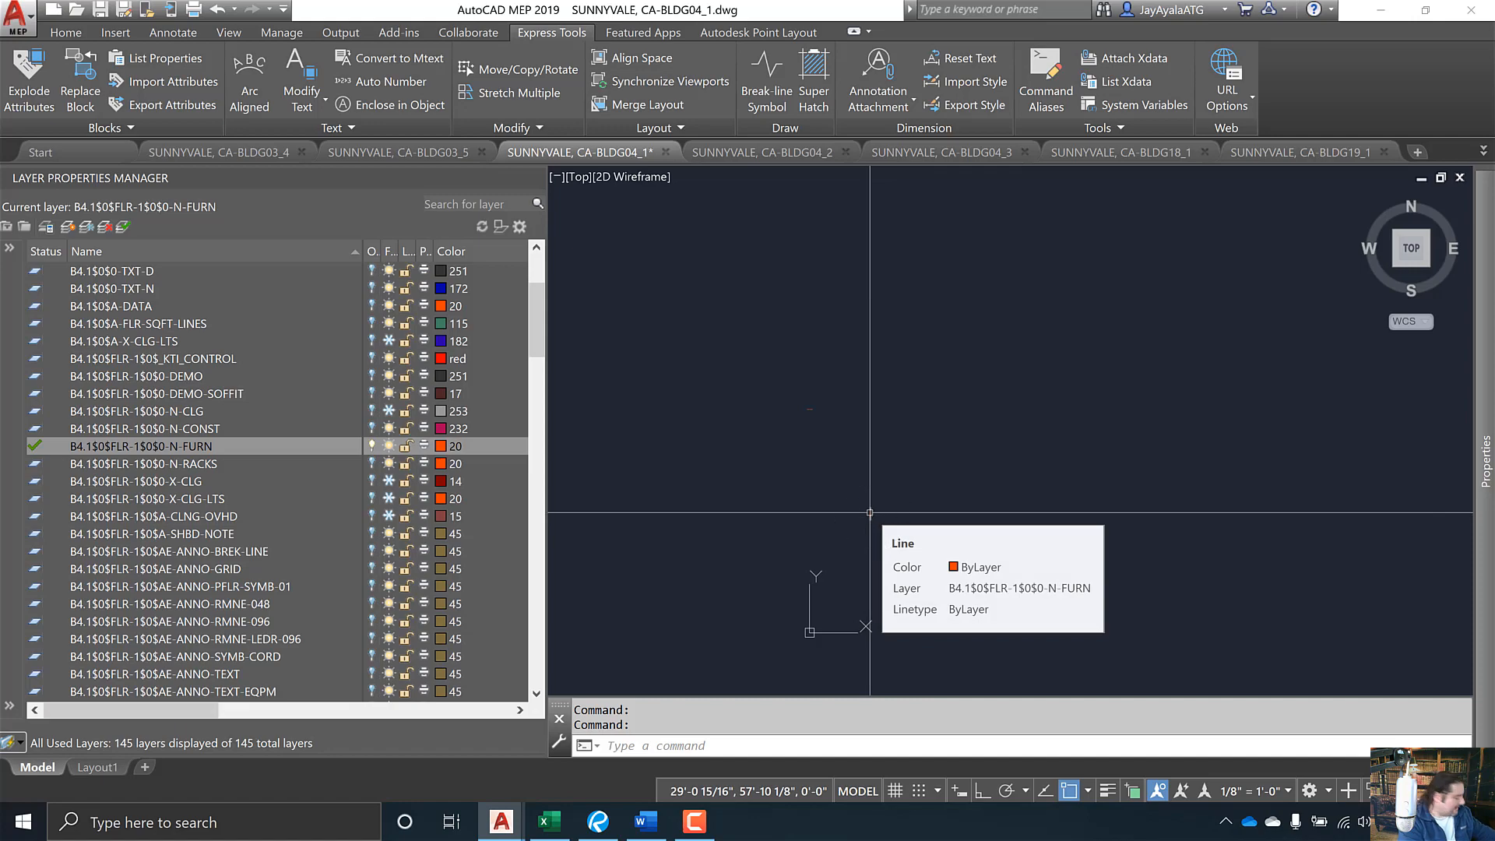
key(ctrl+z)
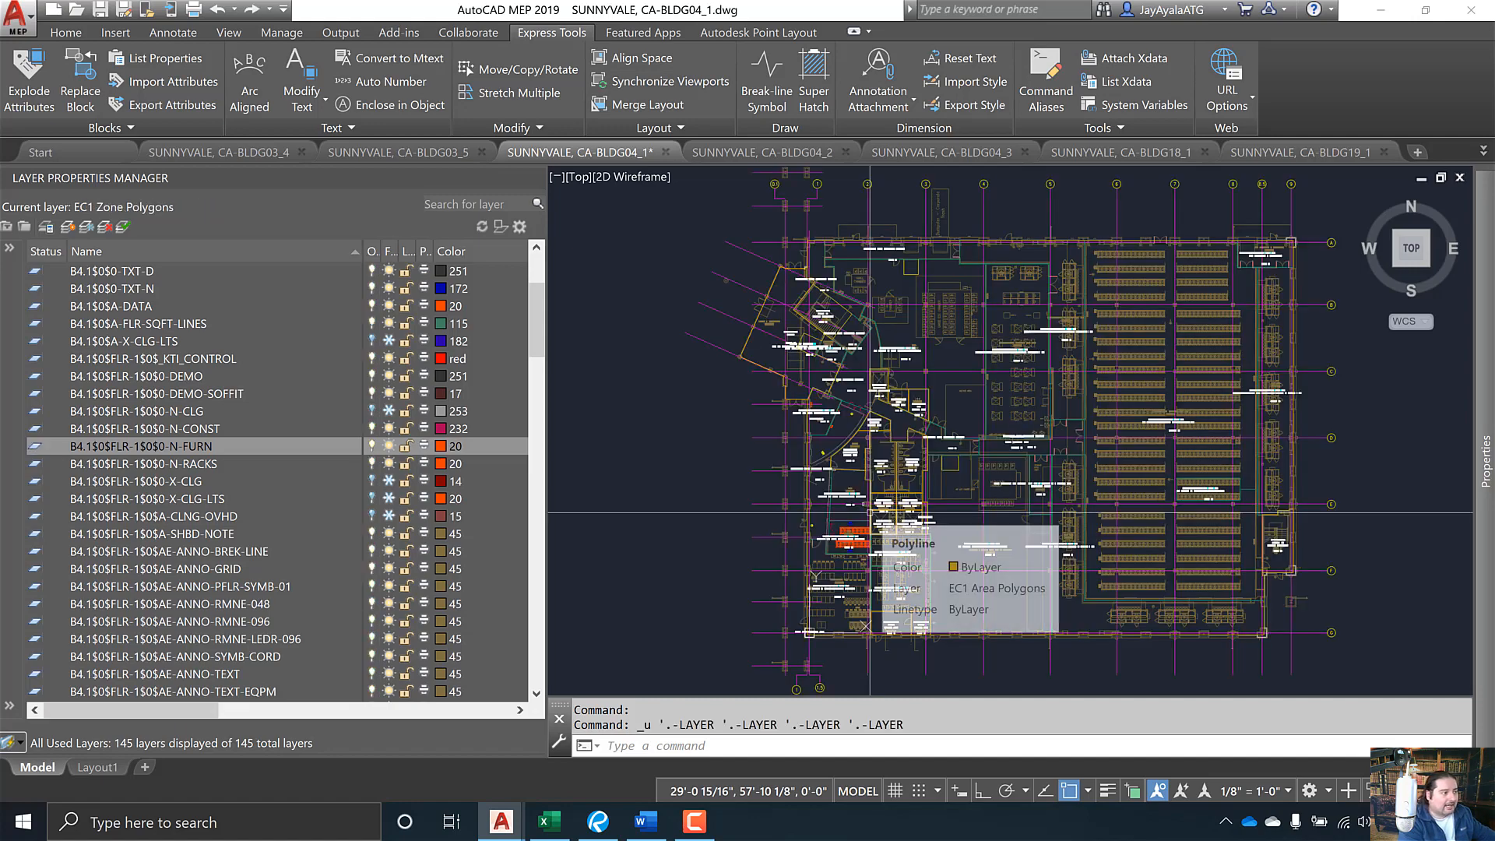
scroll(919, 521, up, 5)
drag(982, 527, 1241, 535)
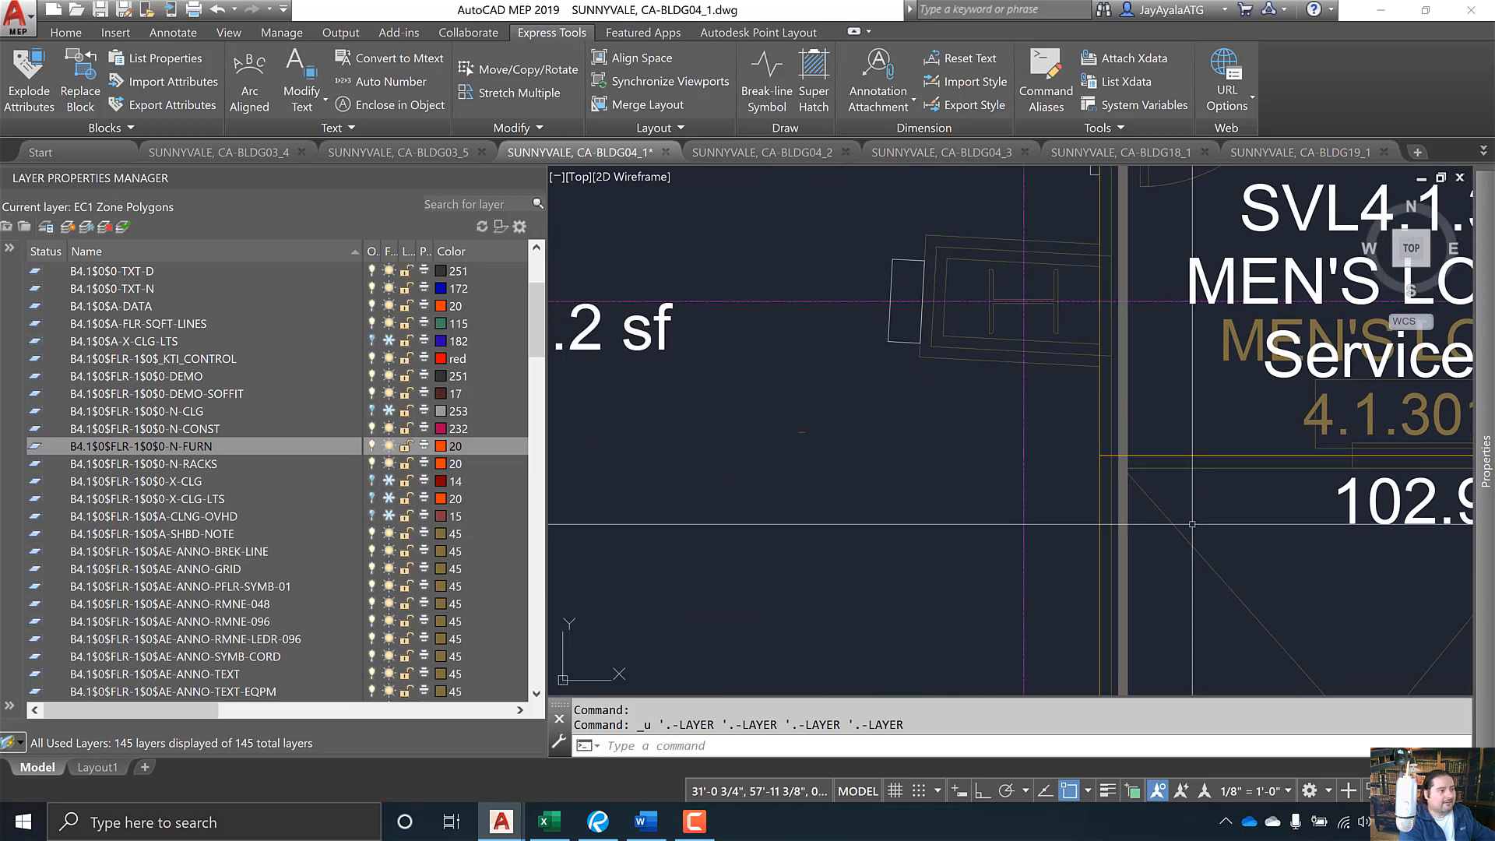
scroll(1168, 524, down, 2)
mouse_move(1173, 572)
mouse_down()
mouse_move(1181, 560)
mouse_move(1146, 528)
mouse_up()
click(905, 428)
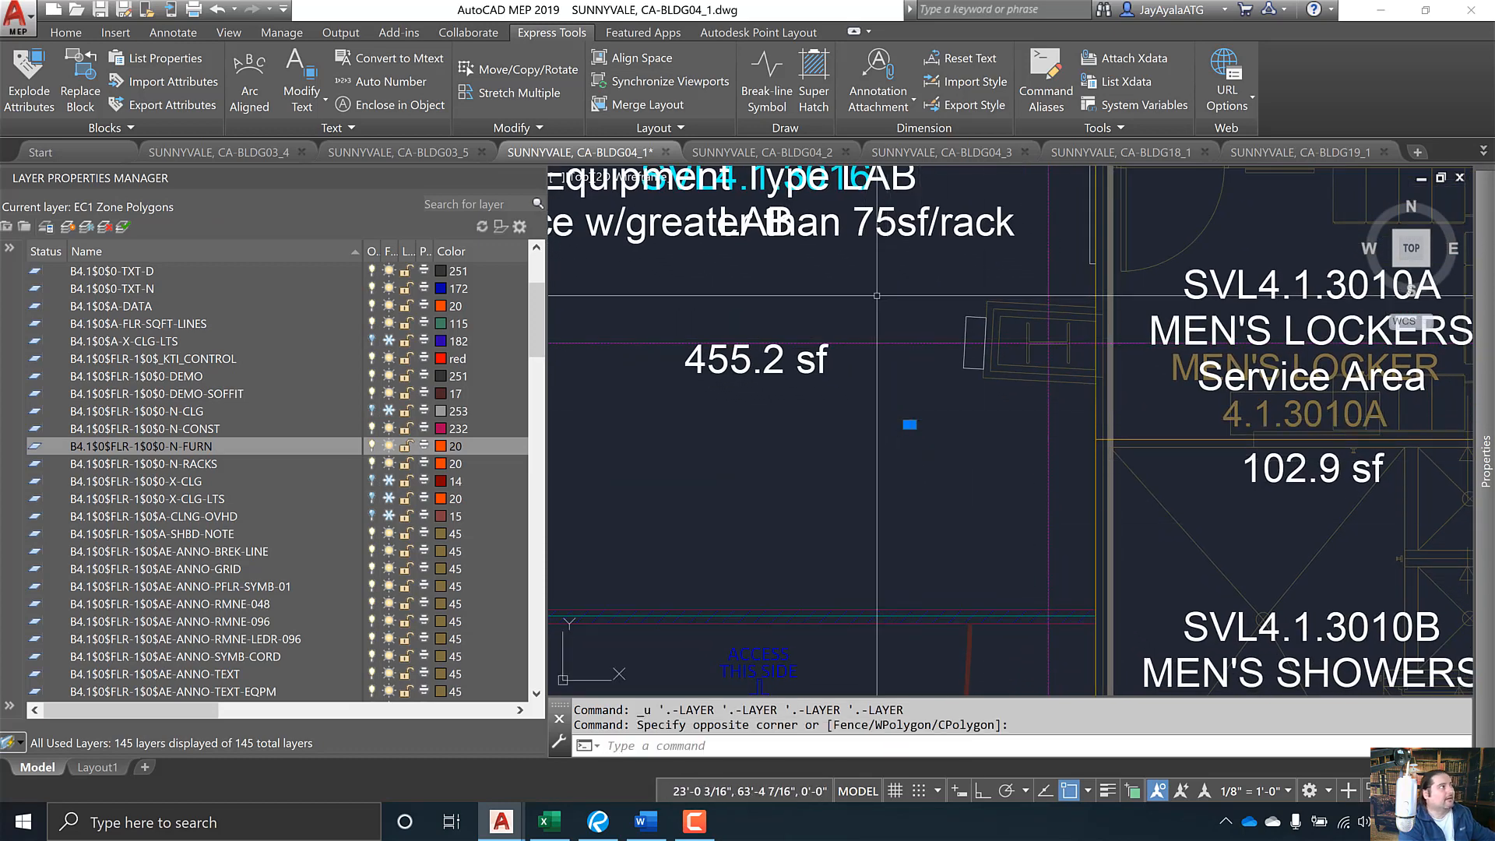
click(67, 35)
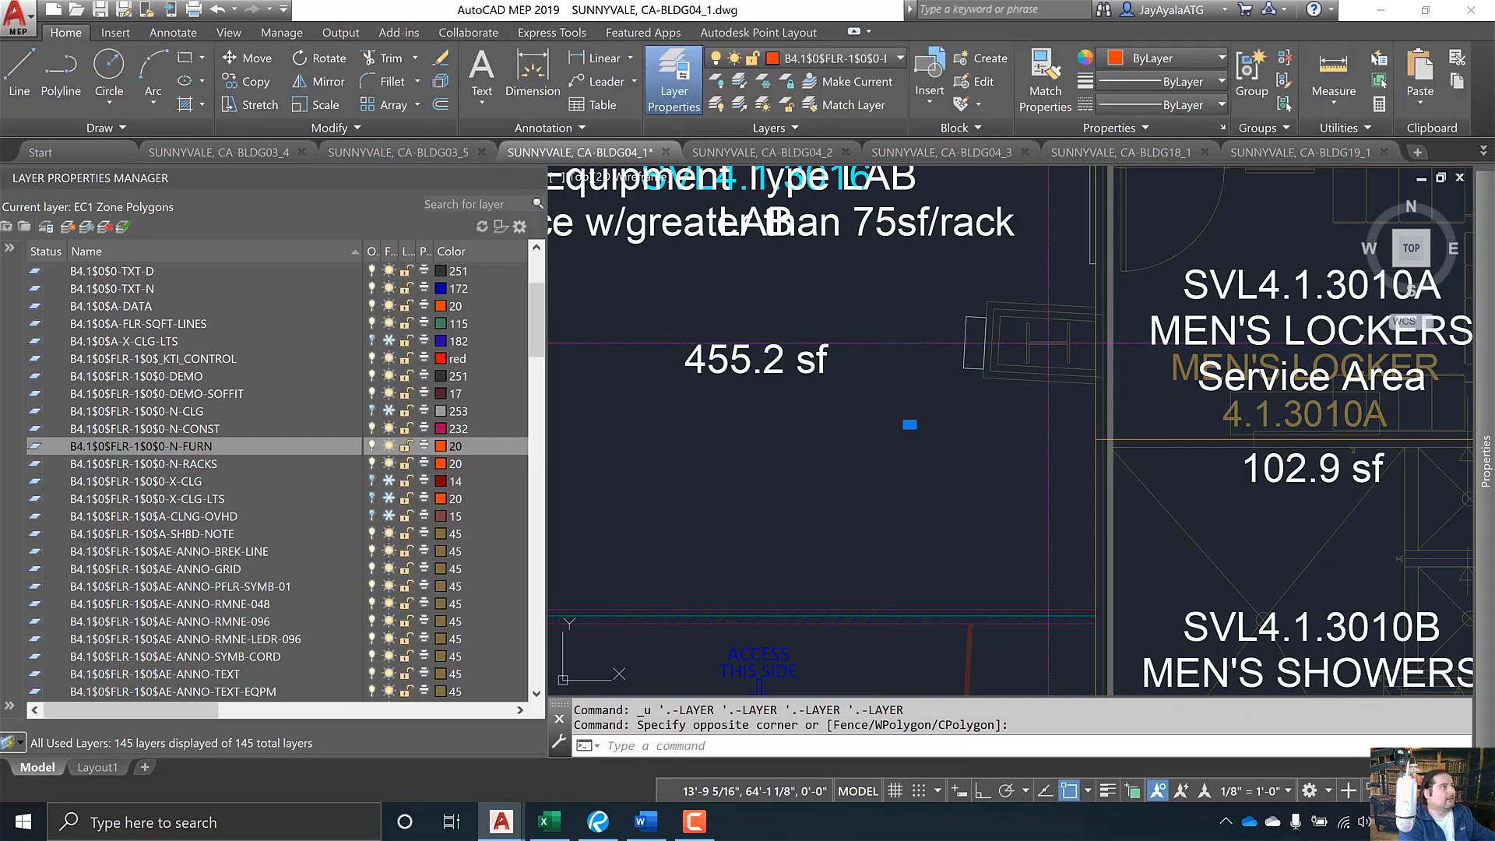
click(837, 59)
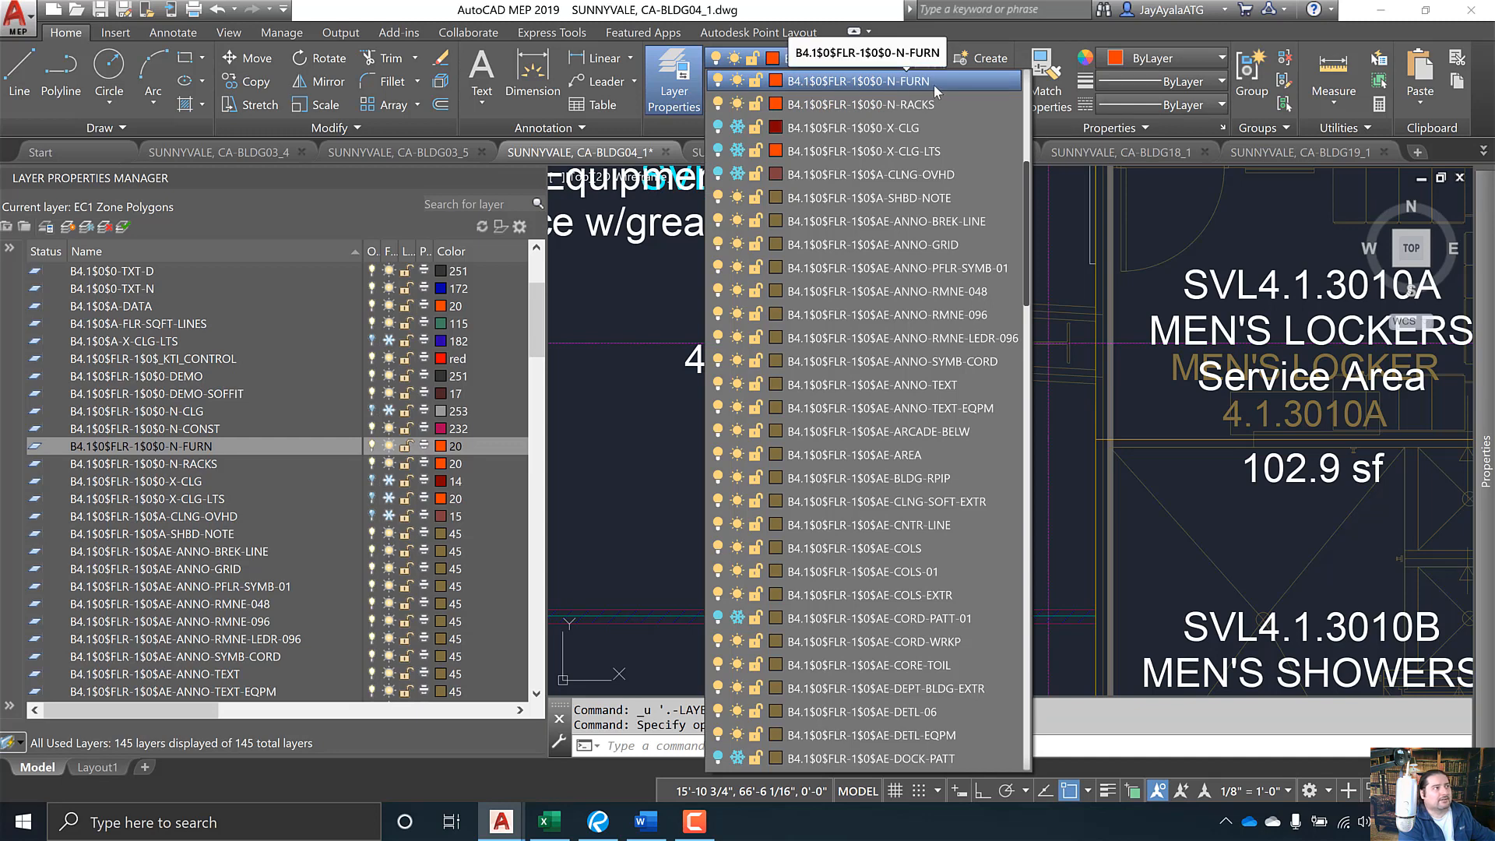
click(643, 356)
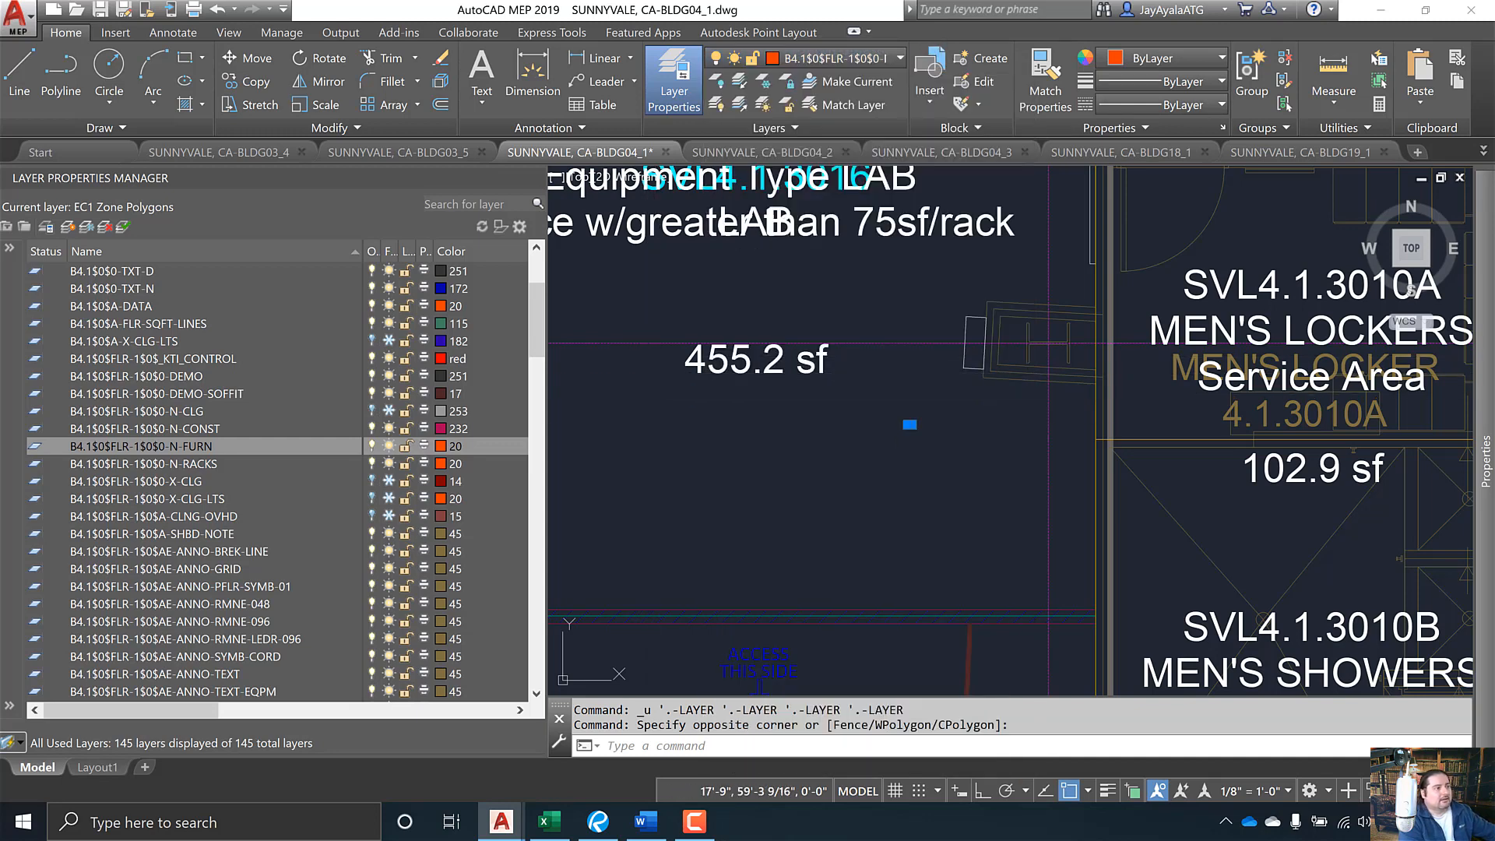
key(Escape)
scroll(855, 479, down, 3)
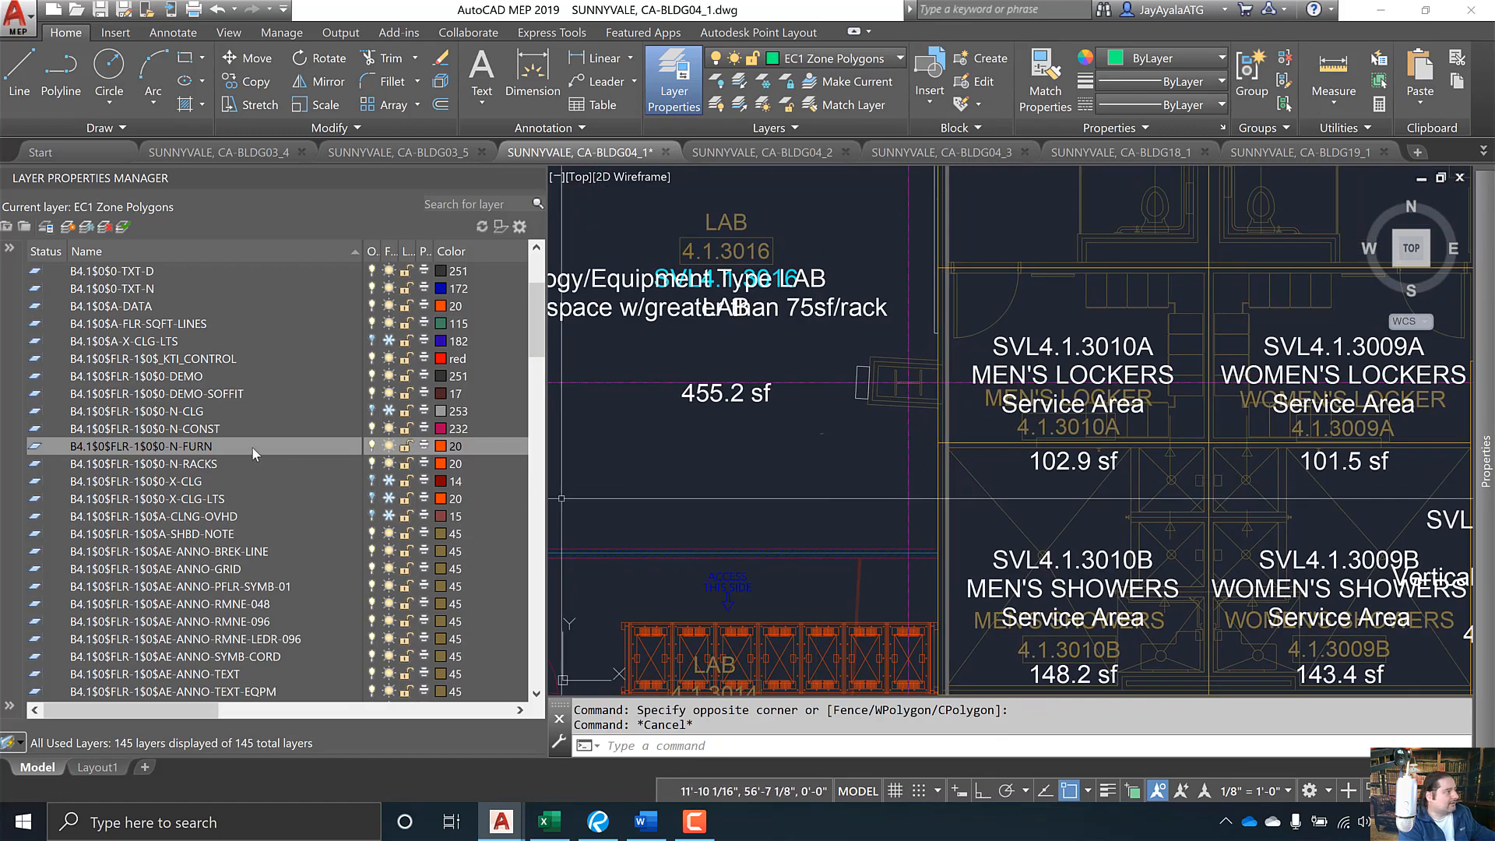
right_click(251, 446)
click(326, 269)
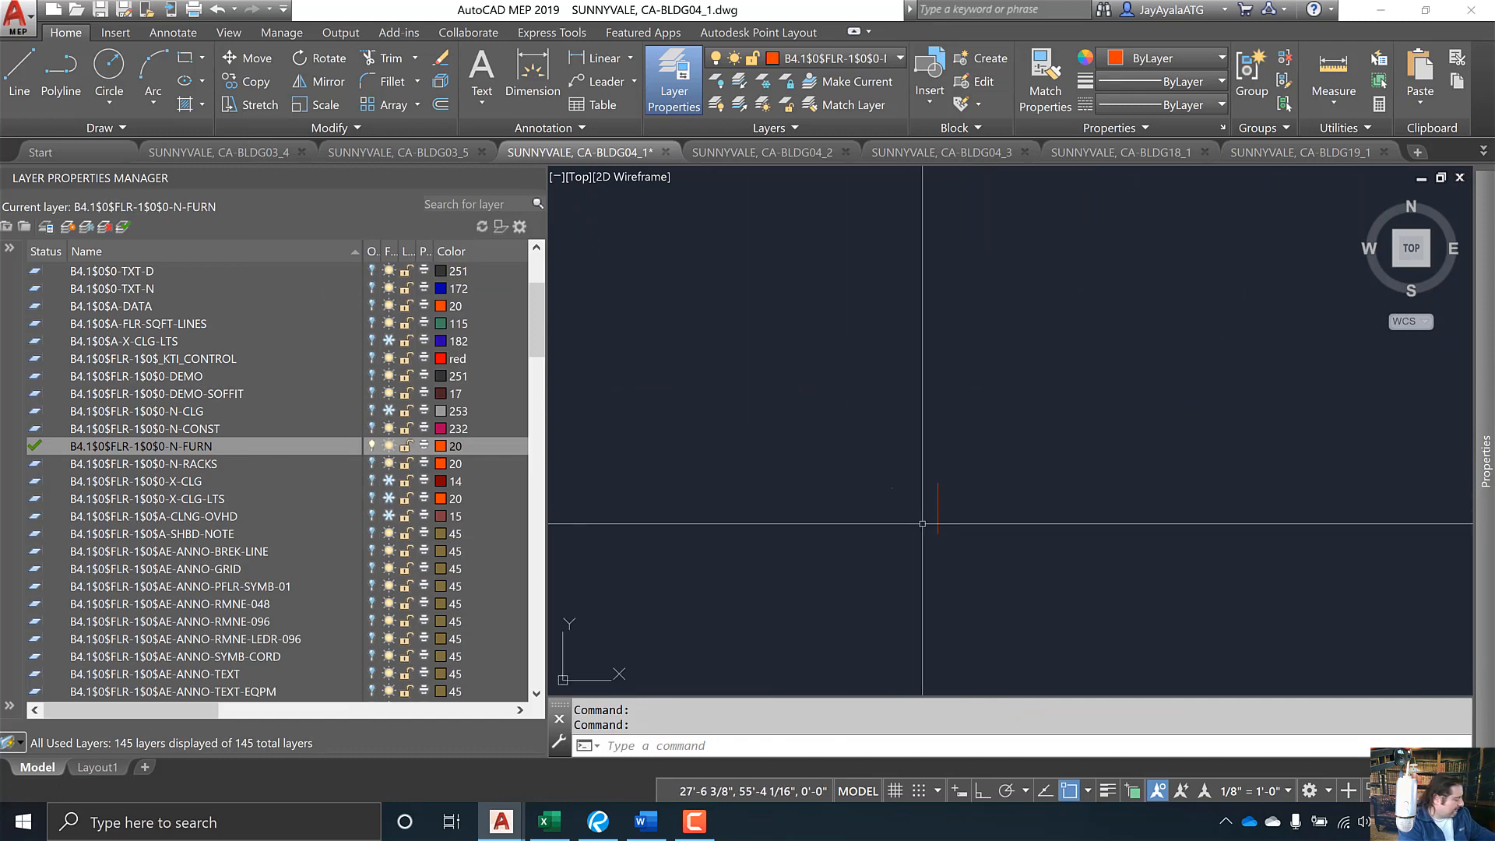
scroll(922, 524, up, 3)
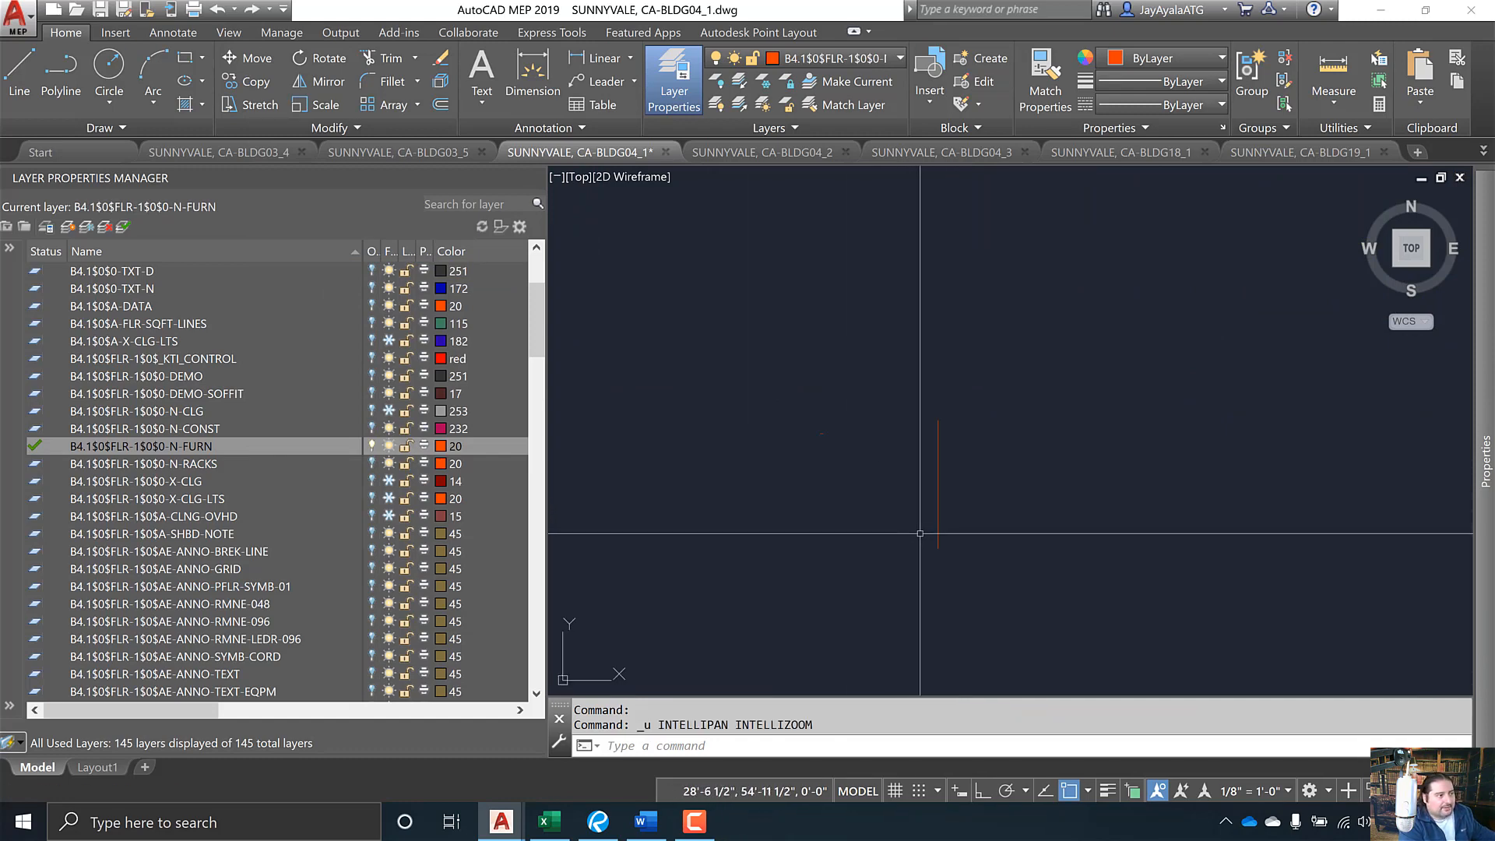
key(ctrl+z)
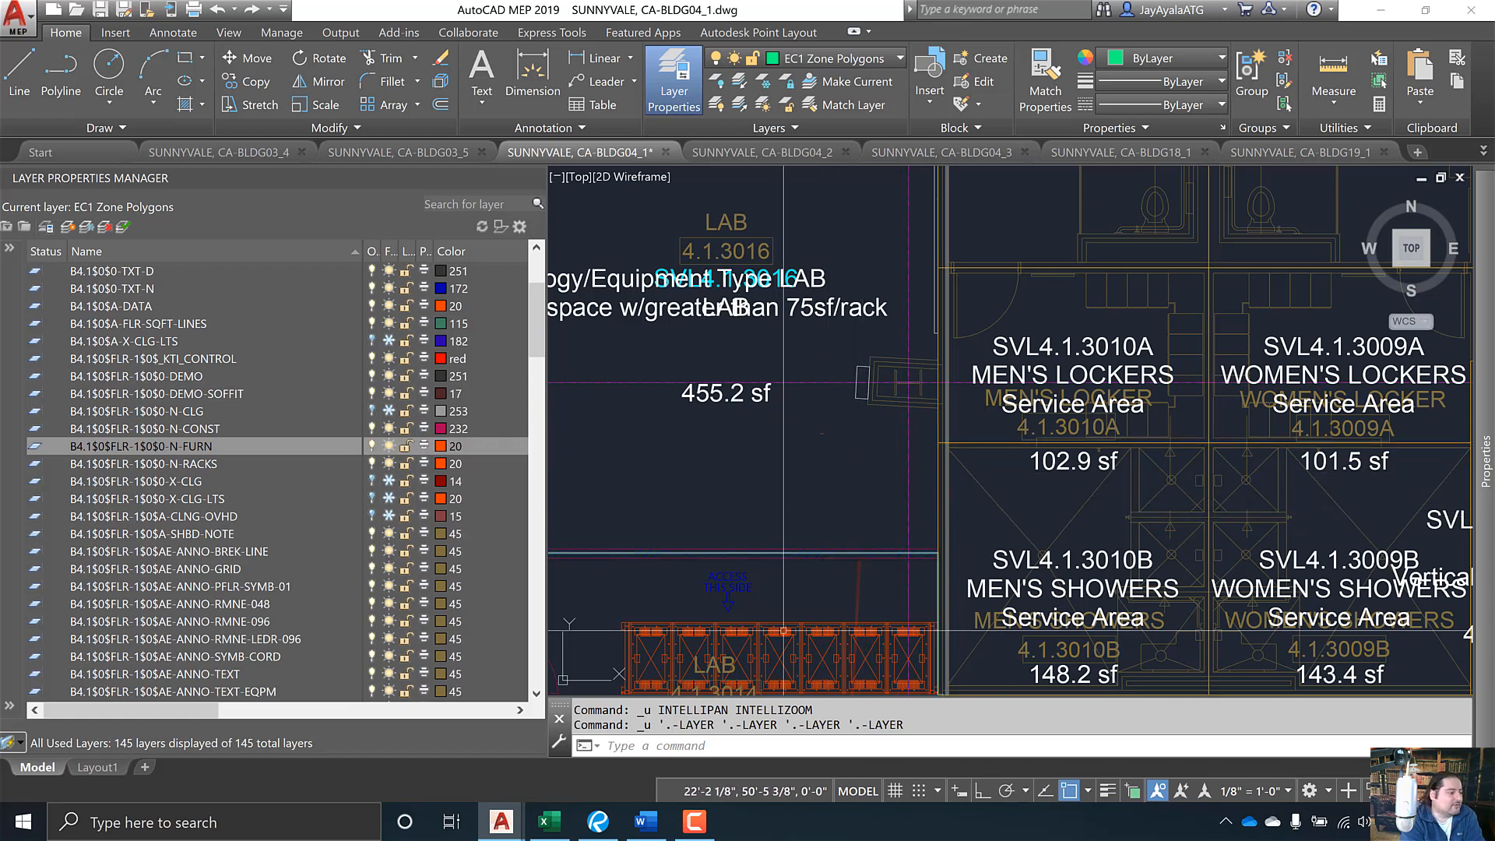
- Search the NetApp Layers PDF for 'floor' and jump to the page 9 floor plan layer list
click(600, 821)
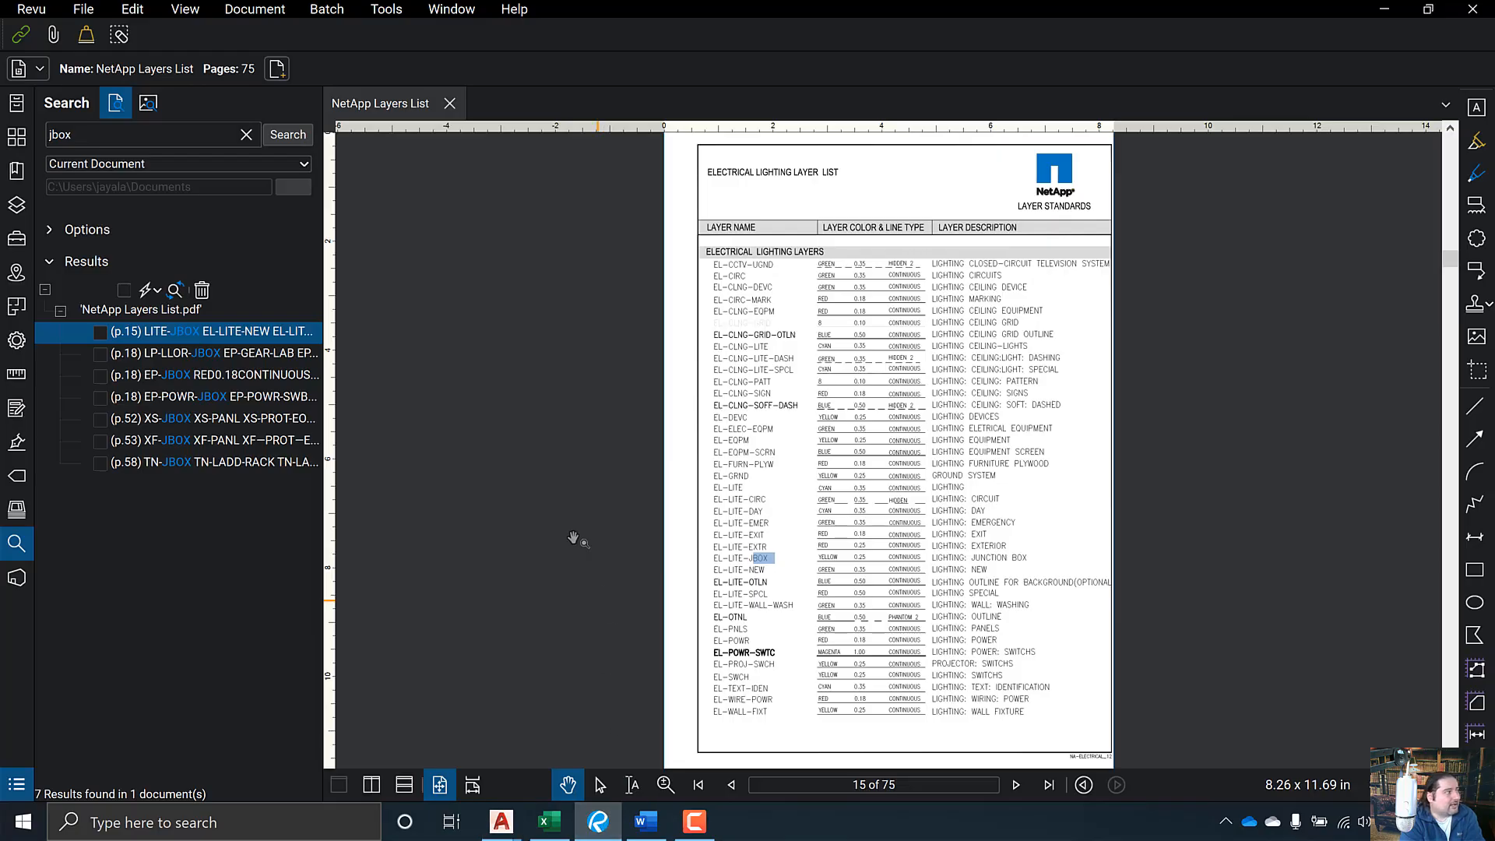
double_click(102, 138)
text(floor ou)
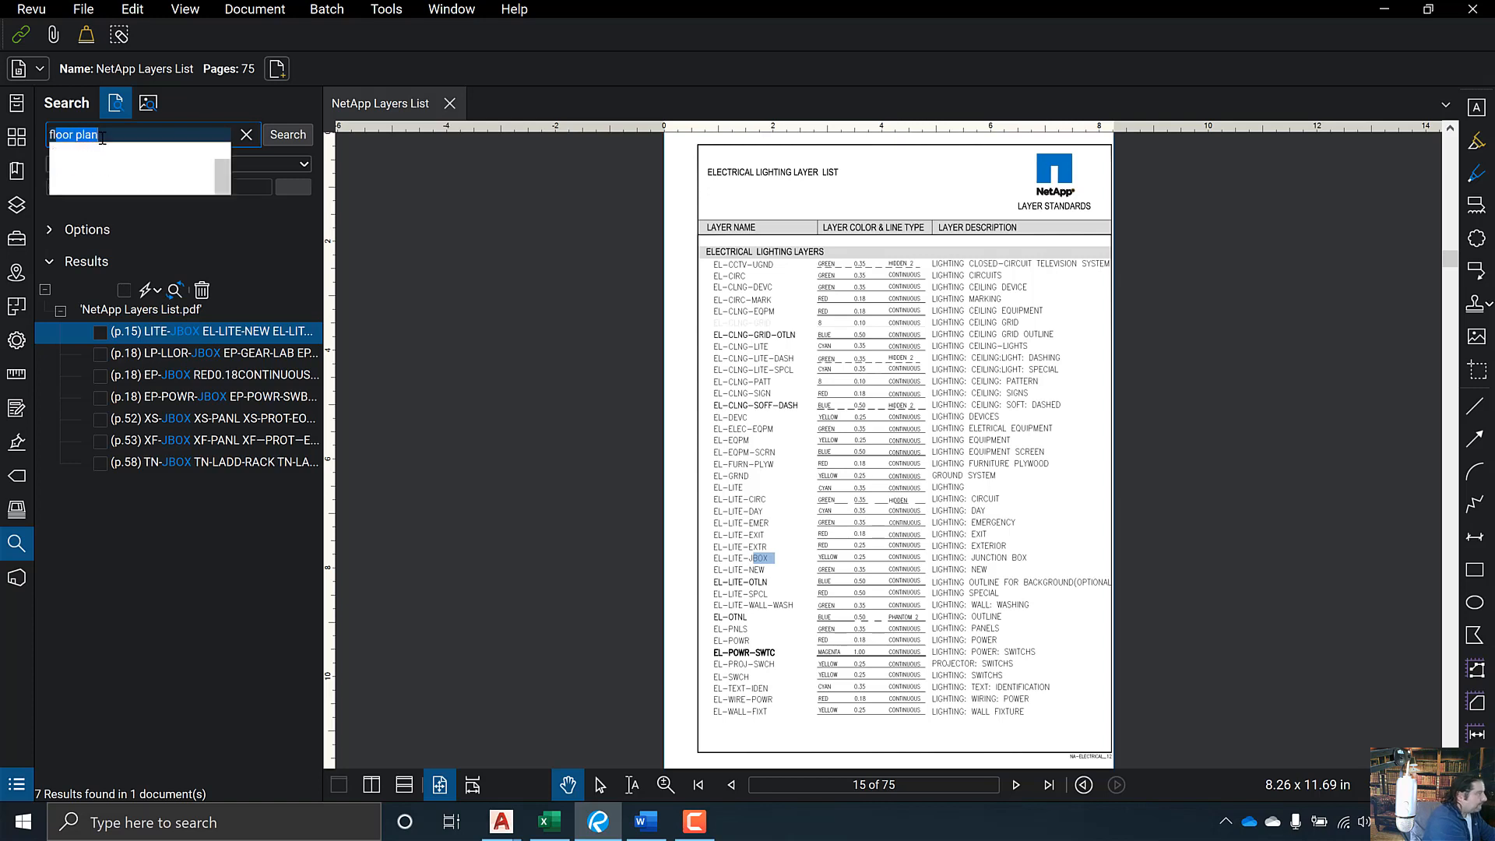
text(tline)
key(Return)
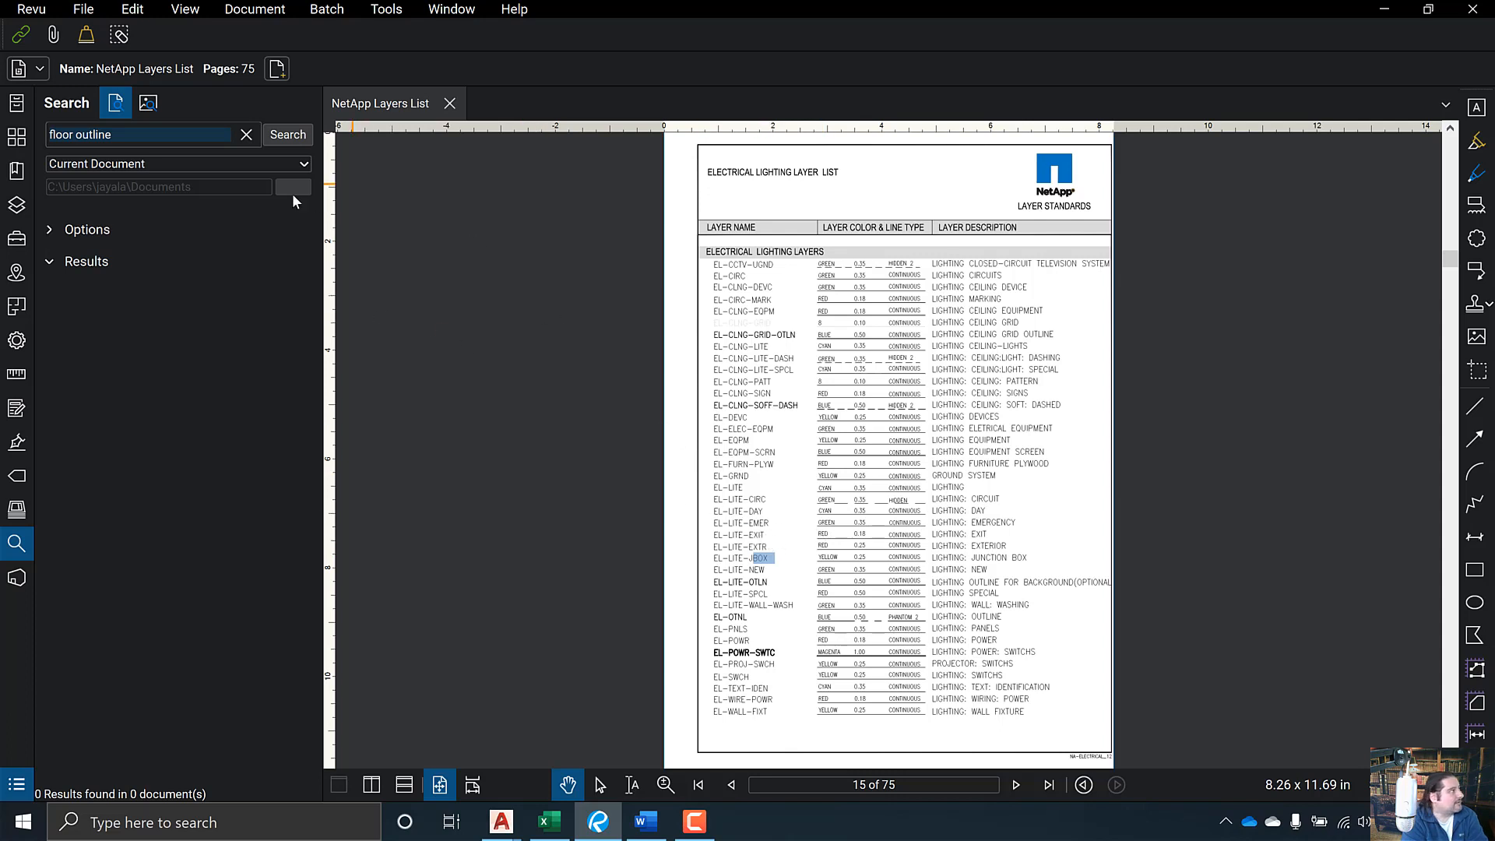
click(141, 134)
click(150, 134)
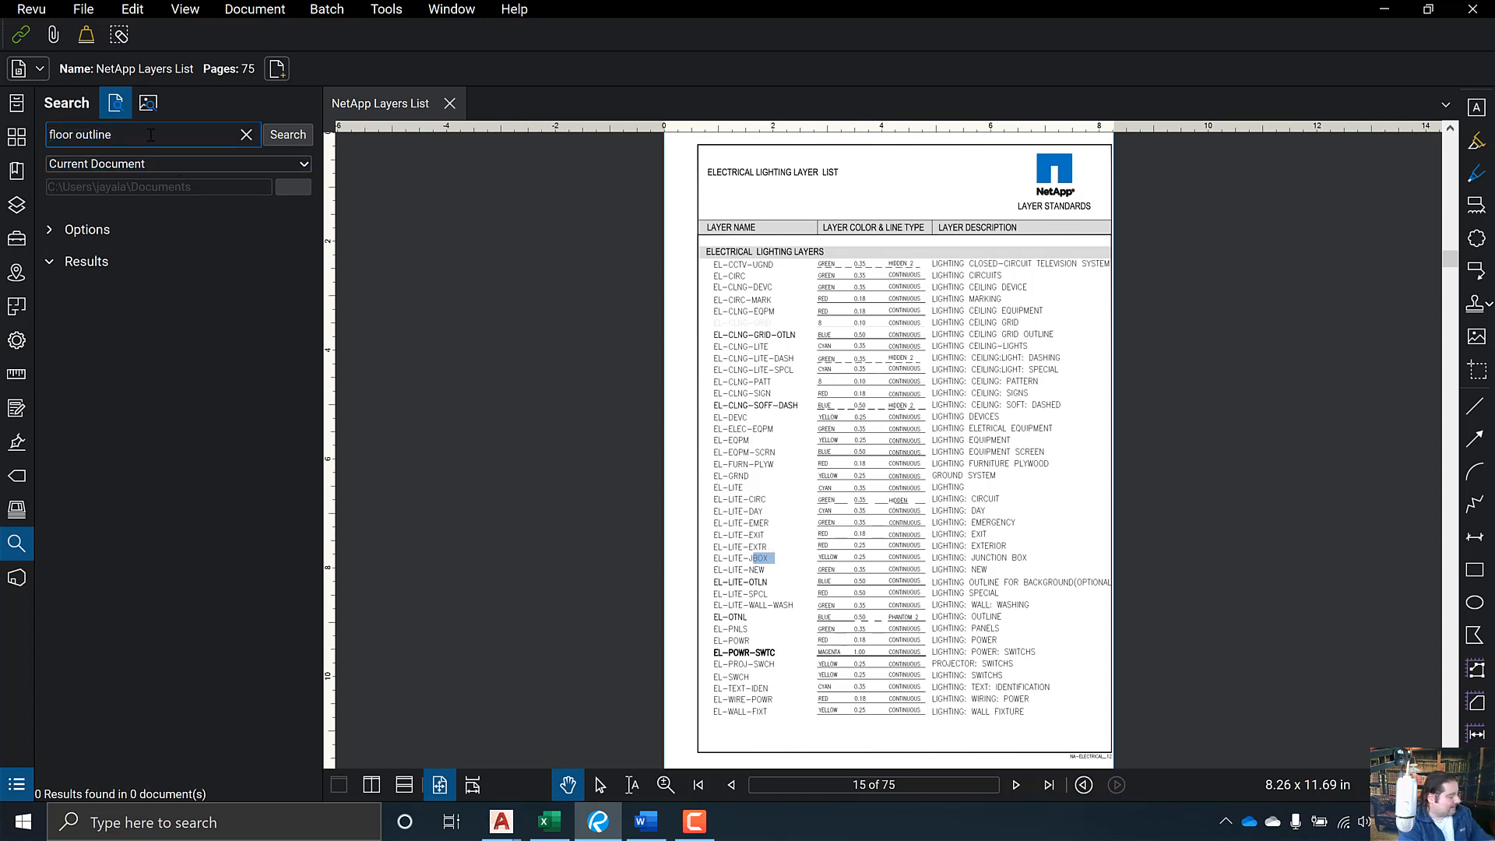
key(BackSpace)
key(BackSpace)
key(BackSpace)
key(BackSpace)
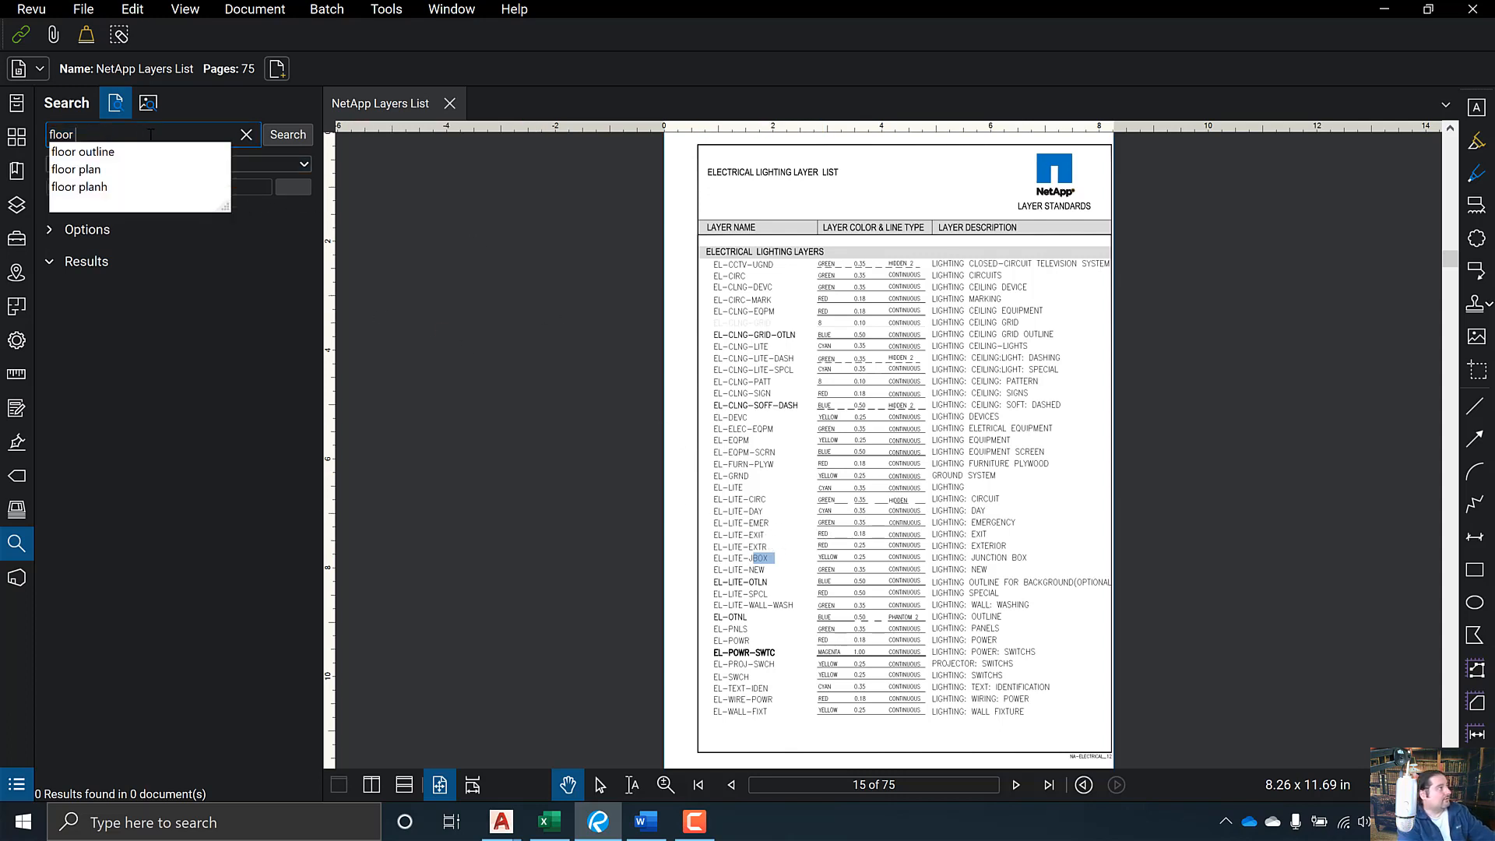
click(287, 134)
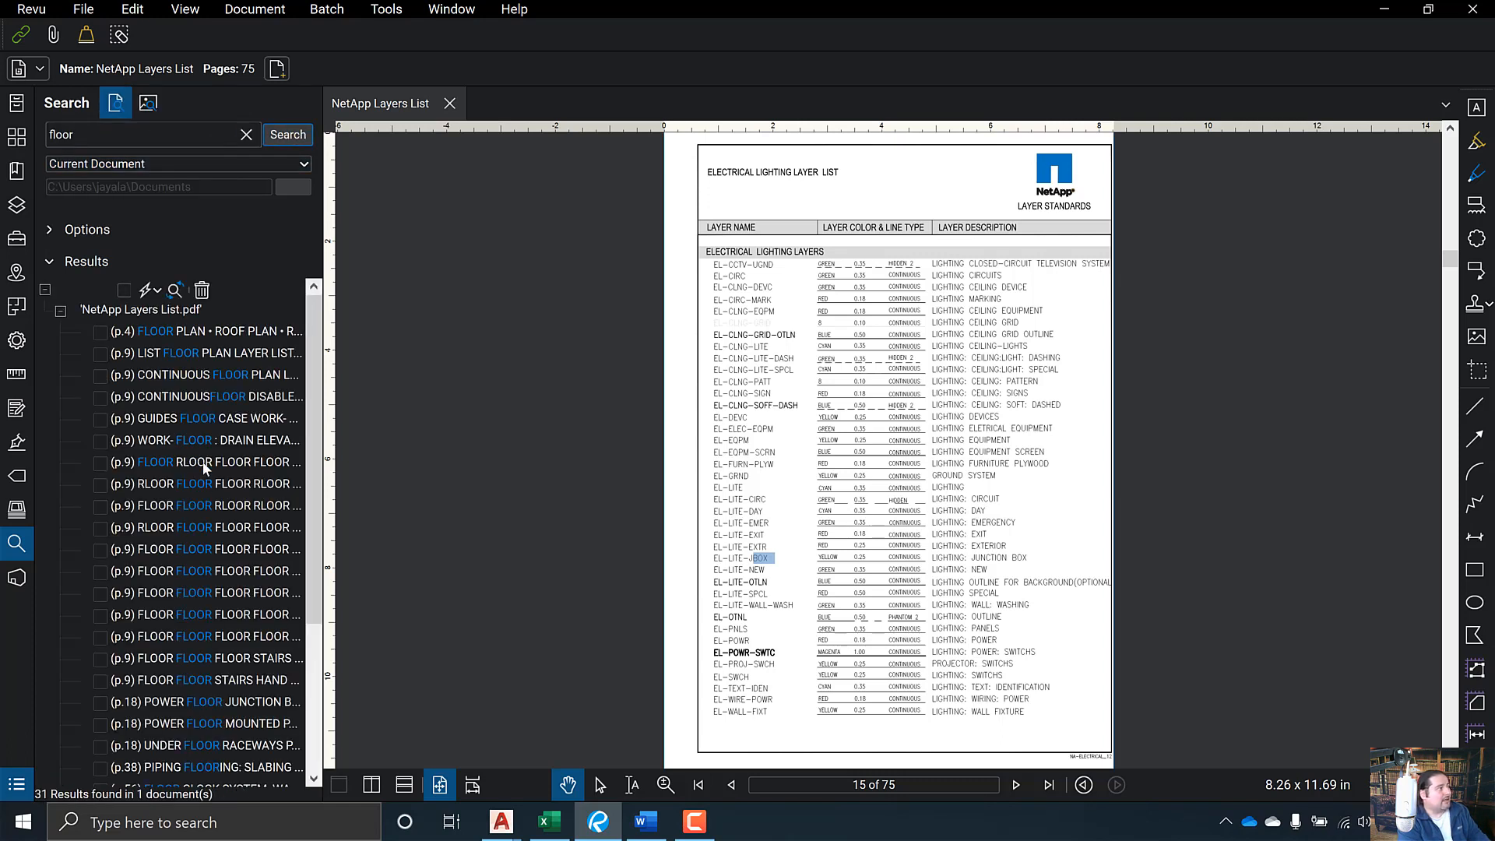
click(237, 354)
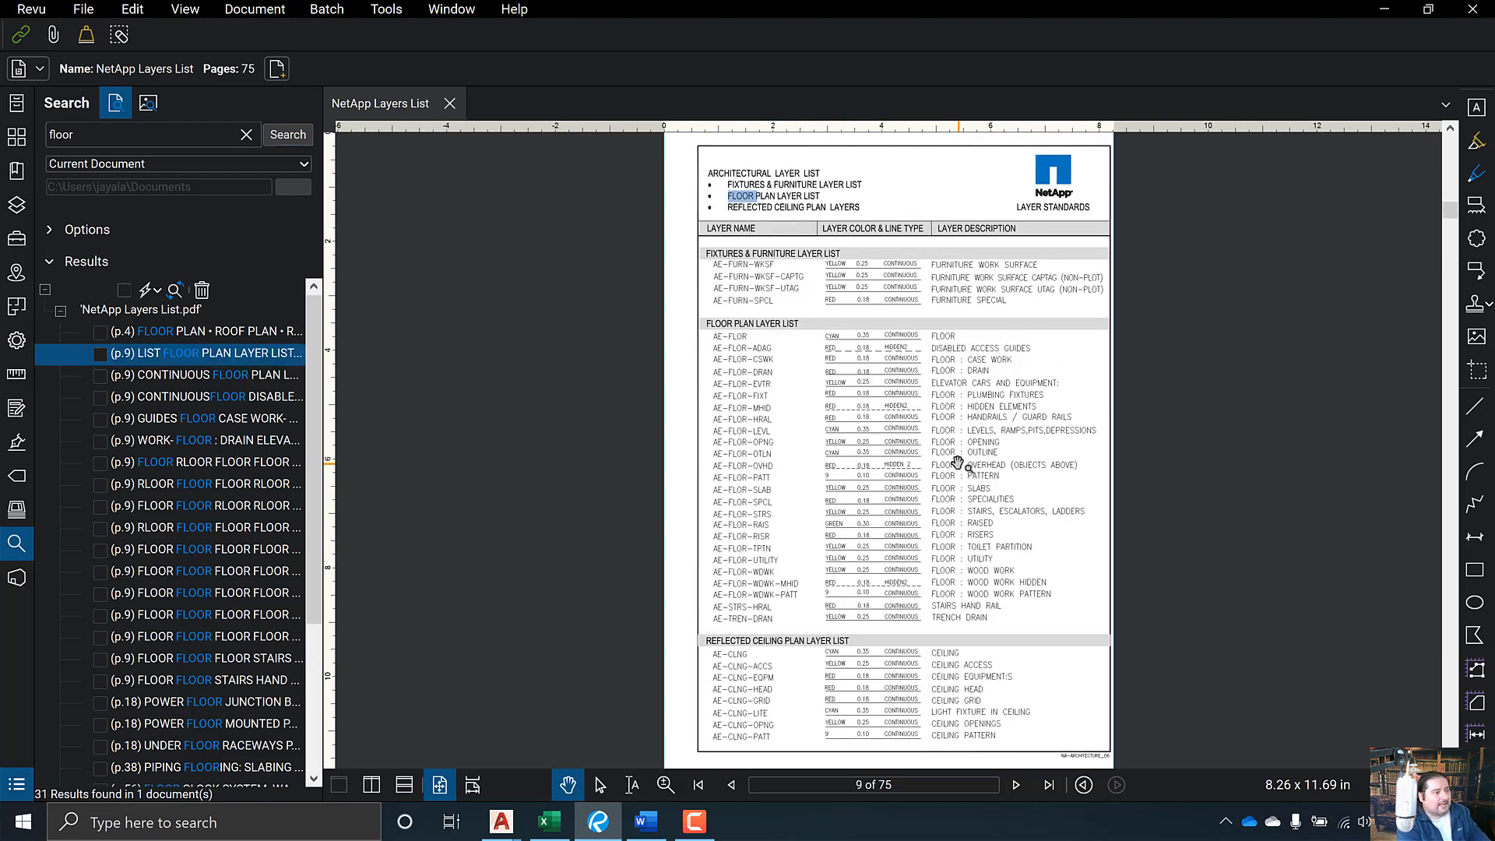
- Highlight the AE-FLOR-OTLN row in green, then return to the Excel mapping sheet
key(ctrl)
key(ctrl)
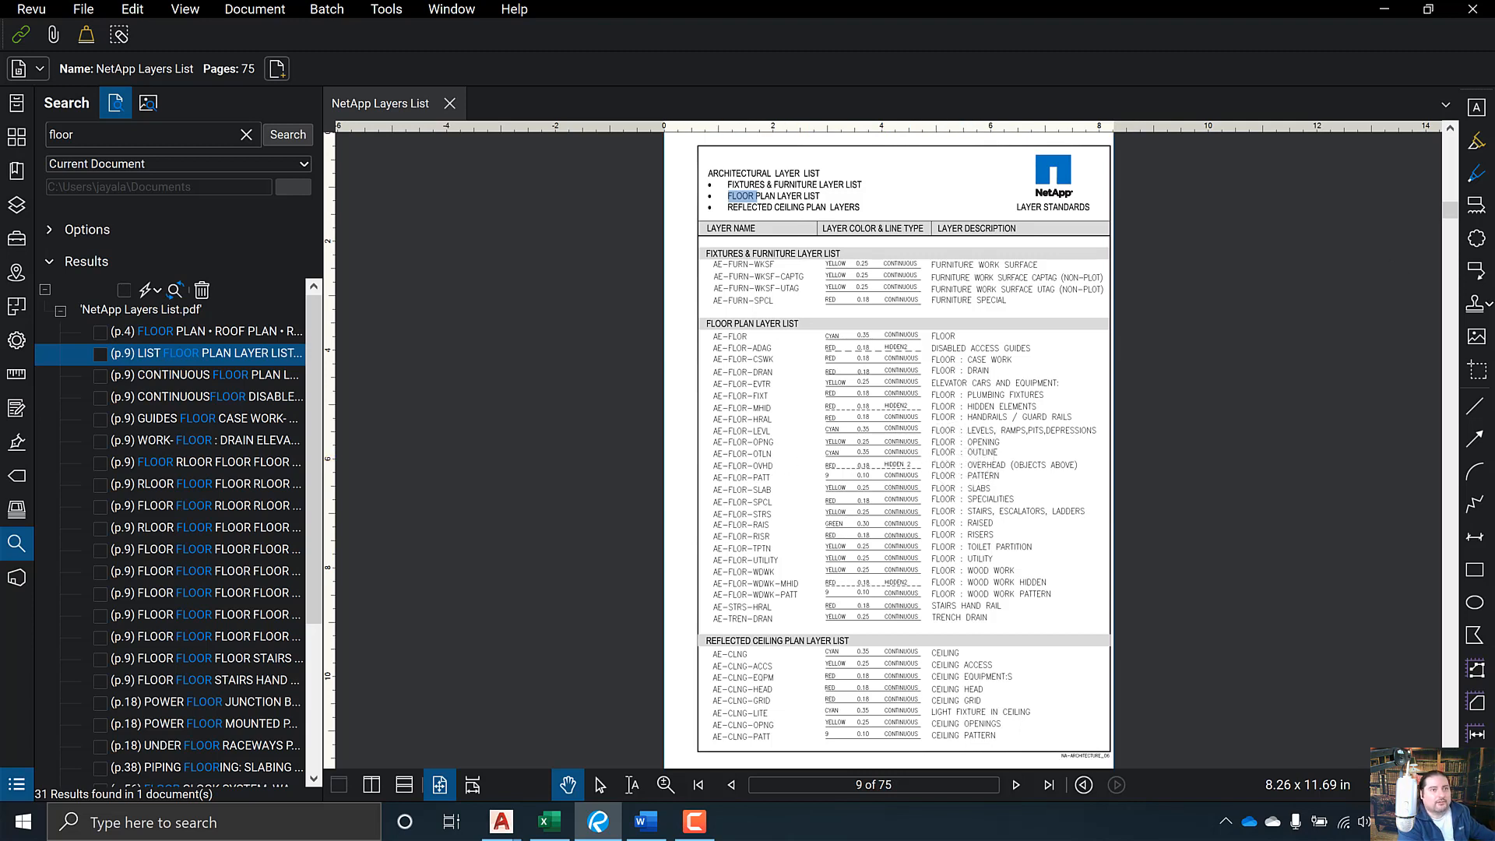
click(1476, 141)
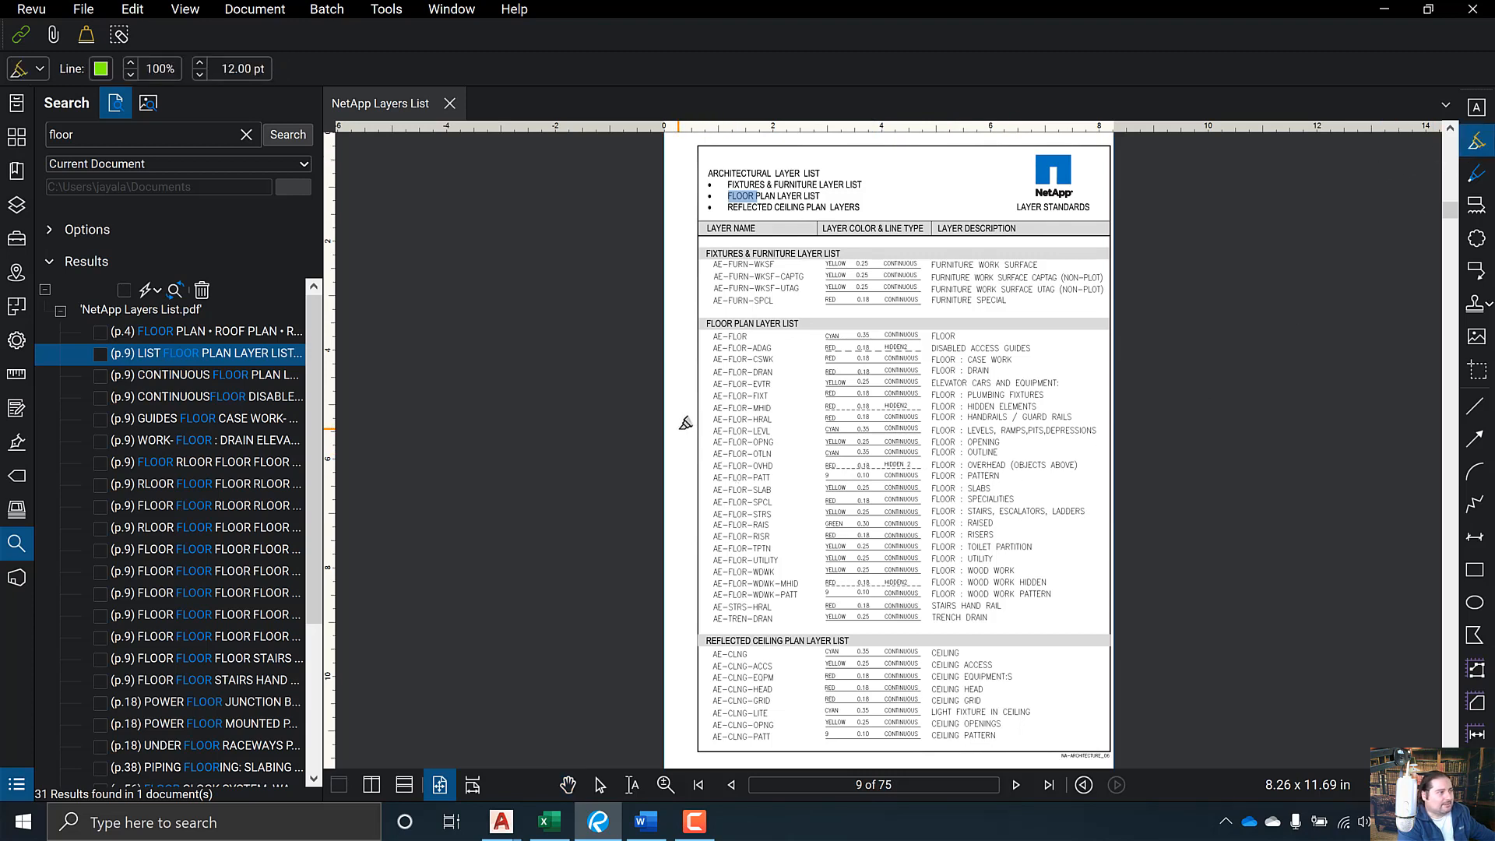
drag(679, 449, 1041, 450)
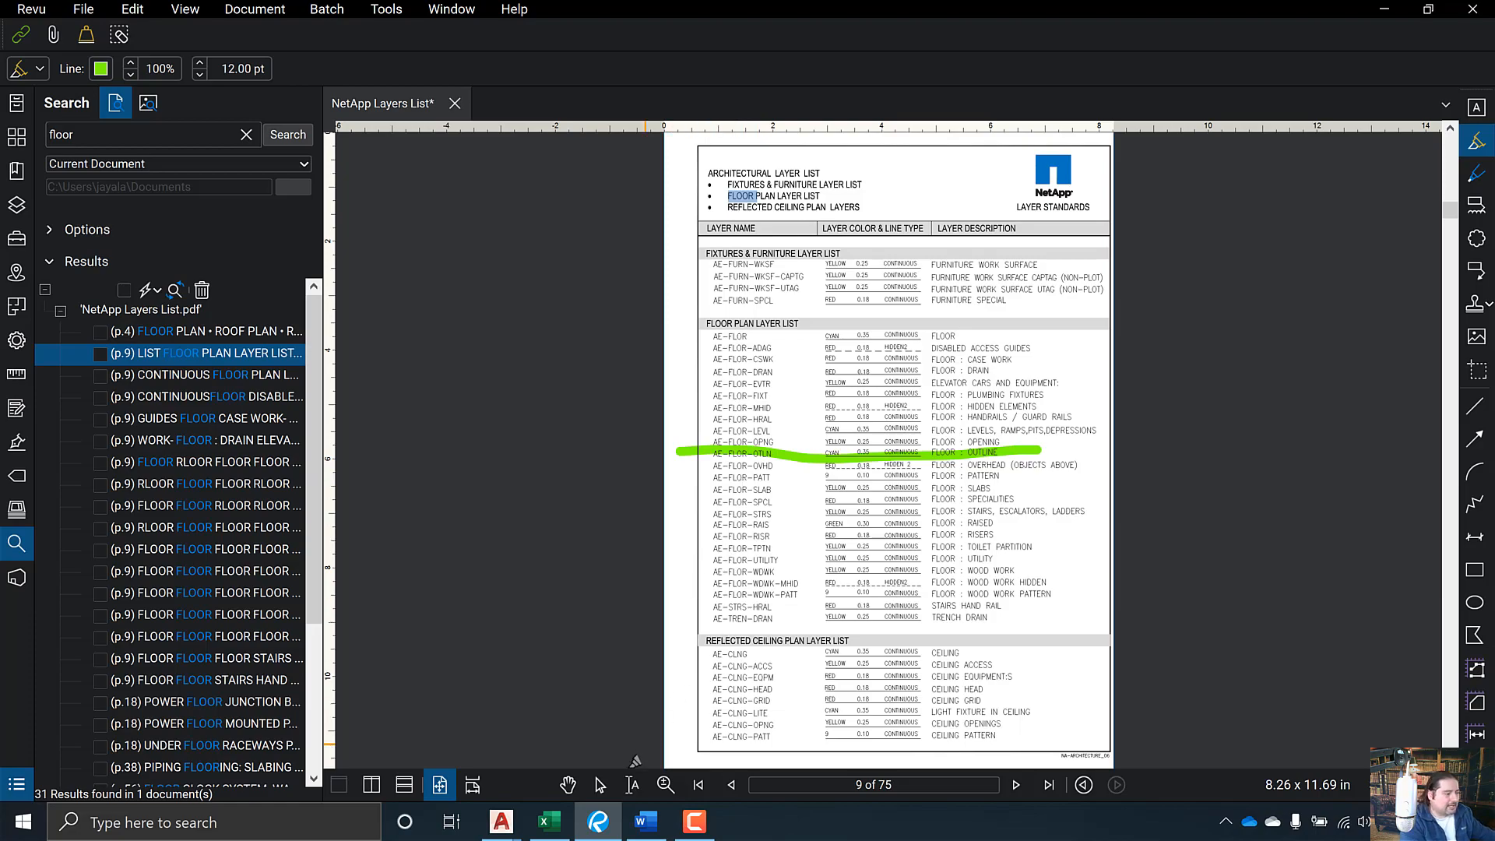
click(549, 822)
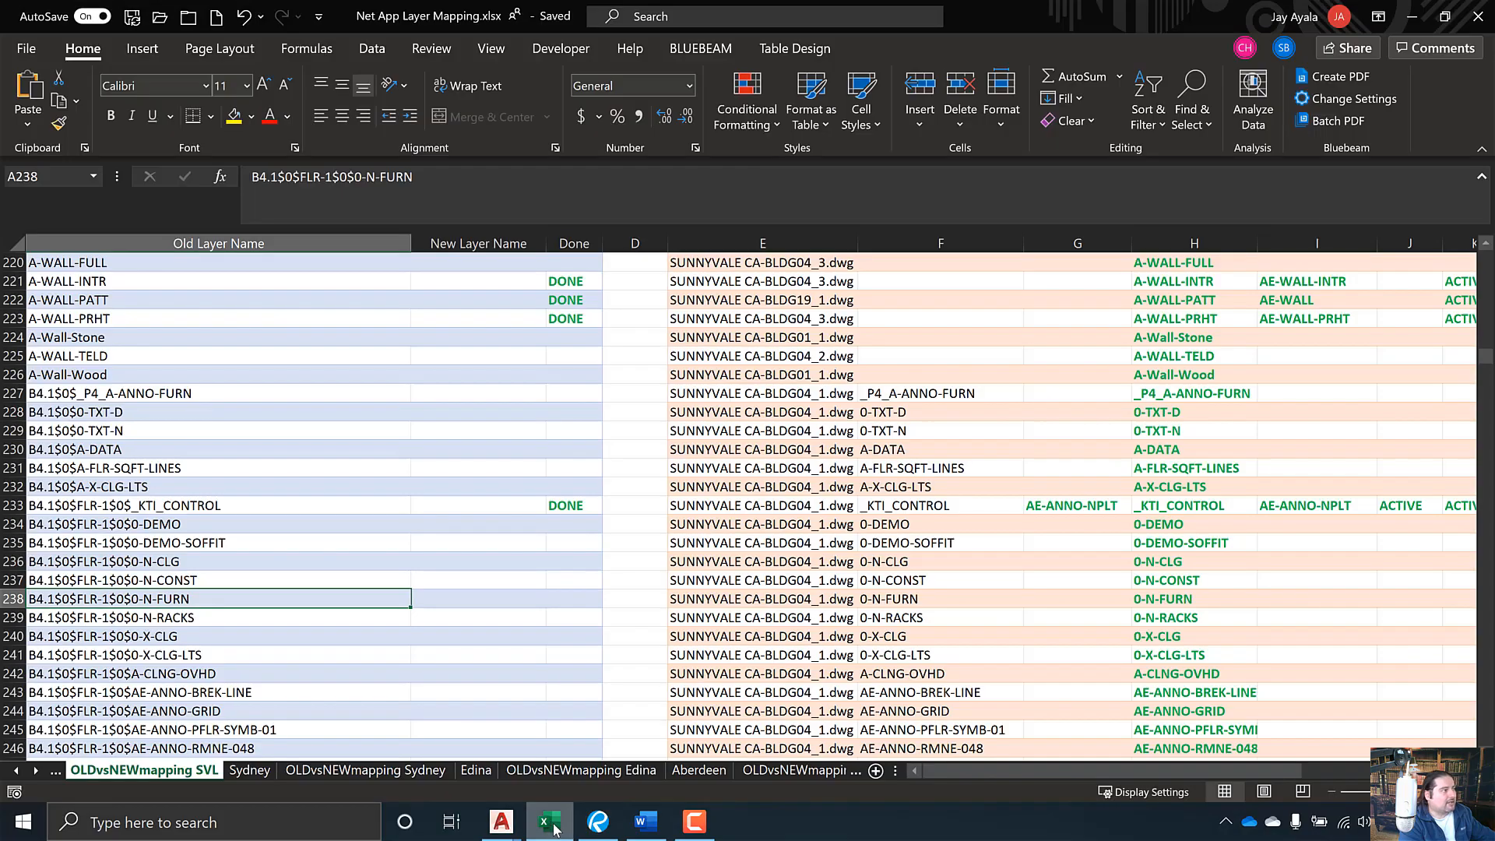
- Set B238's New Layer Name for N-FURN to AE-FLOR-OTLN
click(536, 604)
click(555, 599)
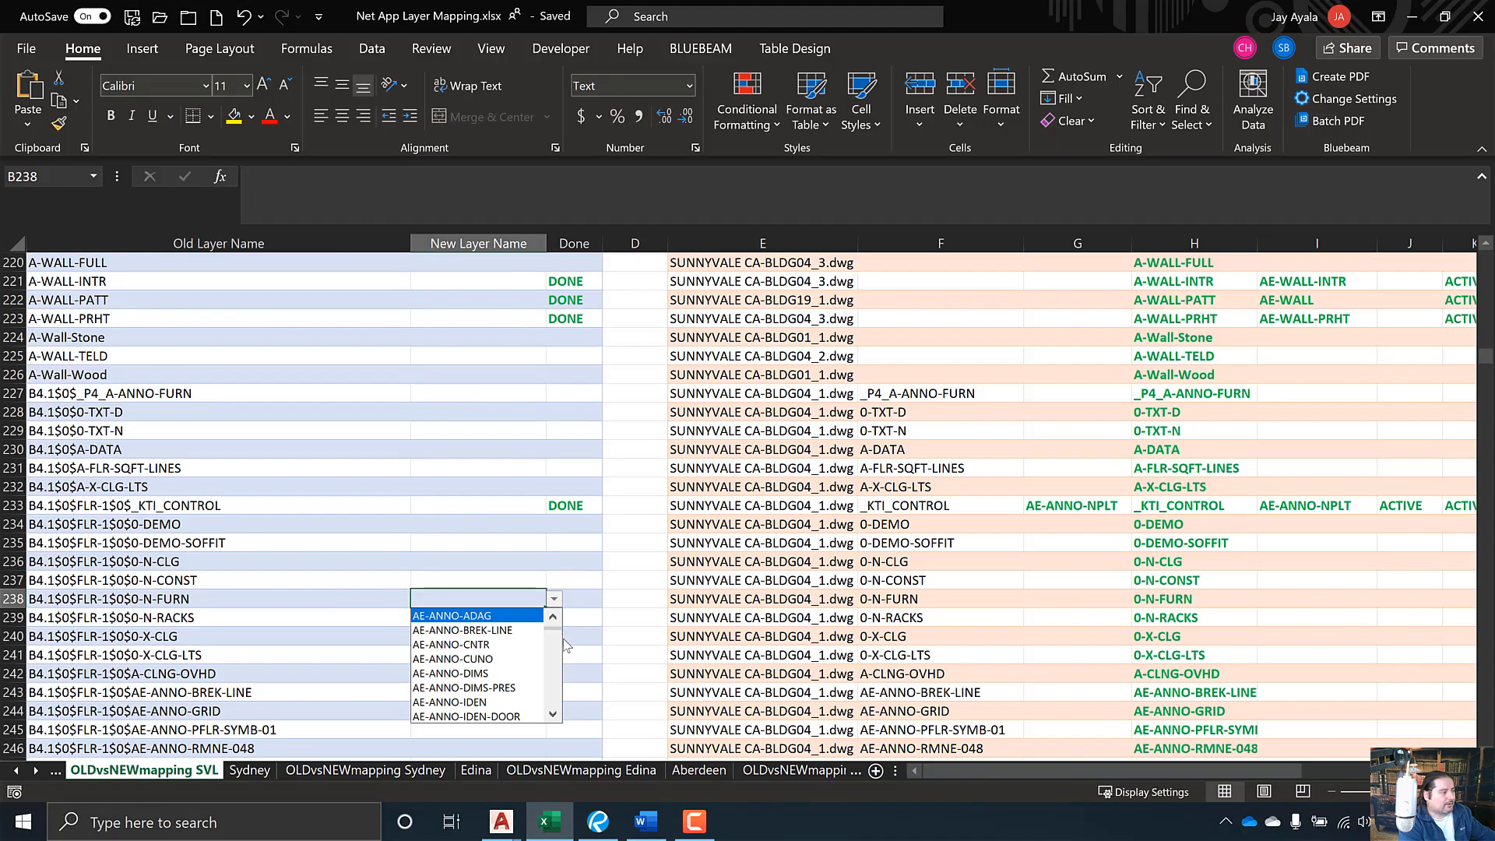
scroll(555, 688, down, 10)
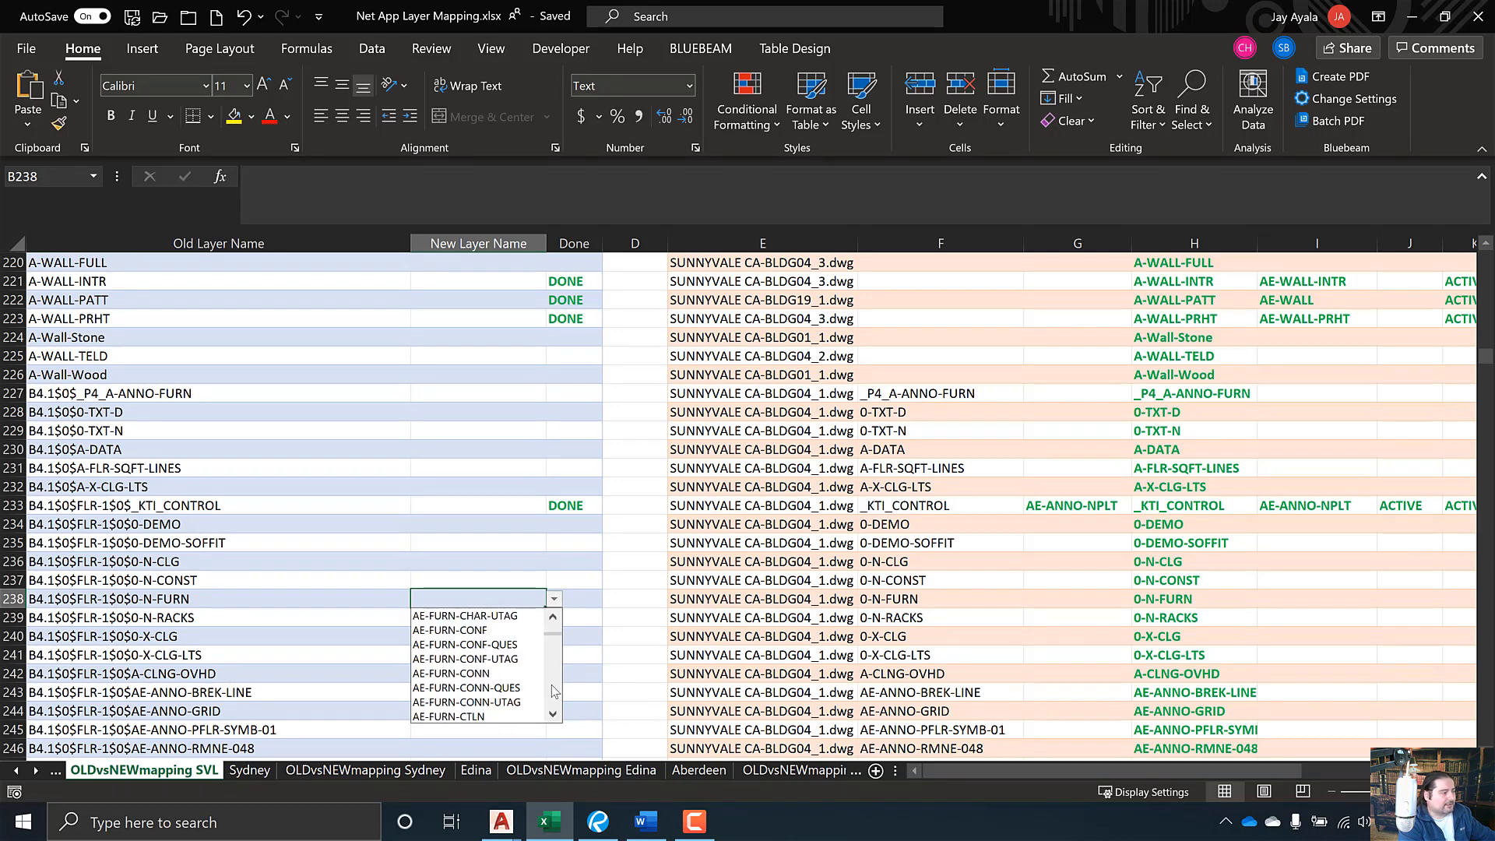
scroll(562, 633, up, 5)
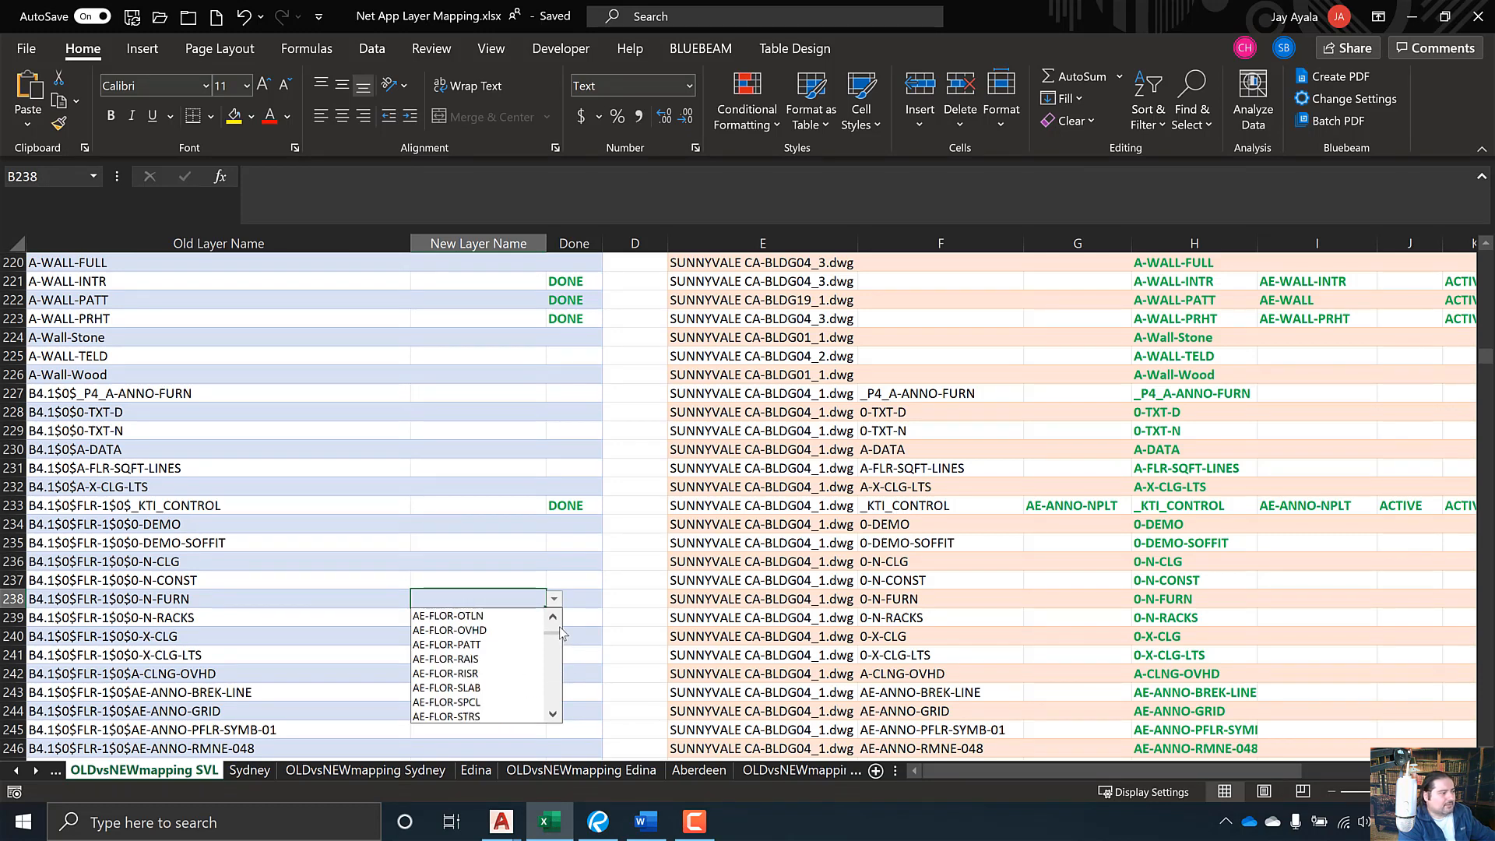
click(460, 615)
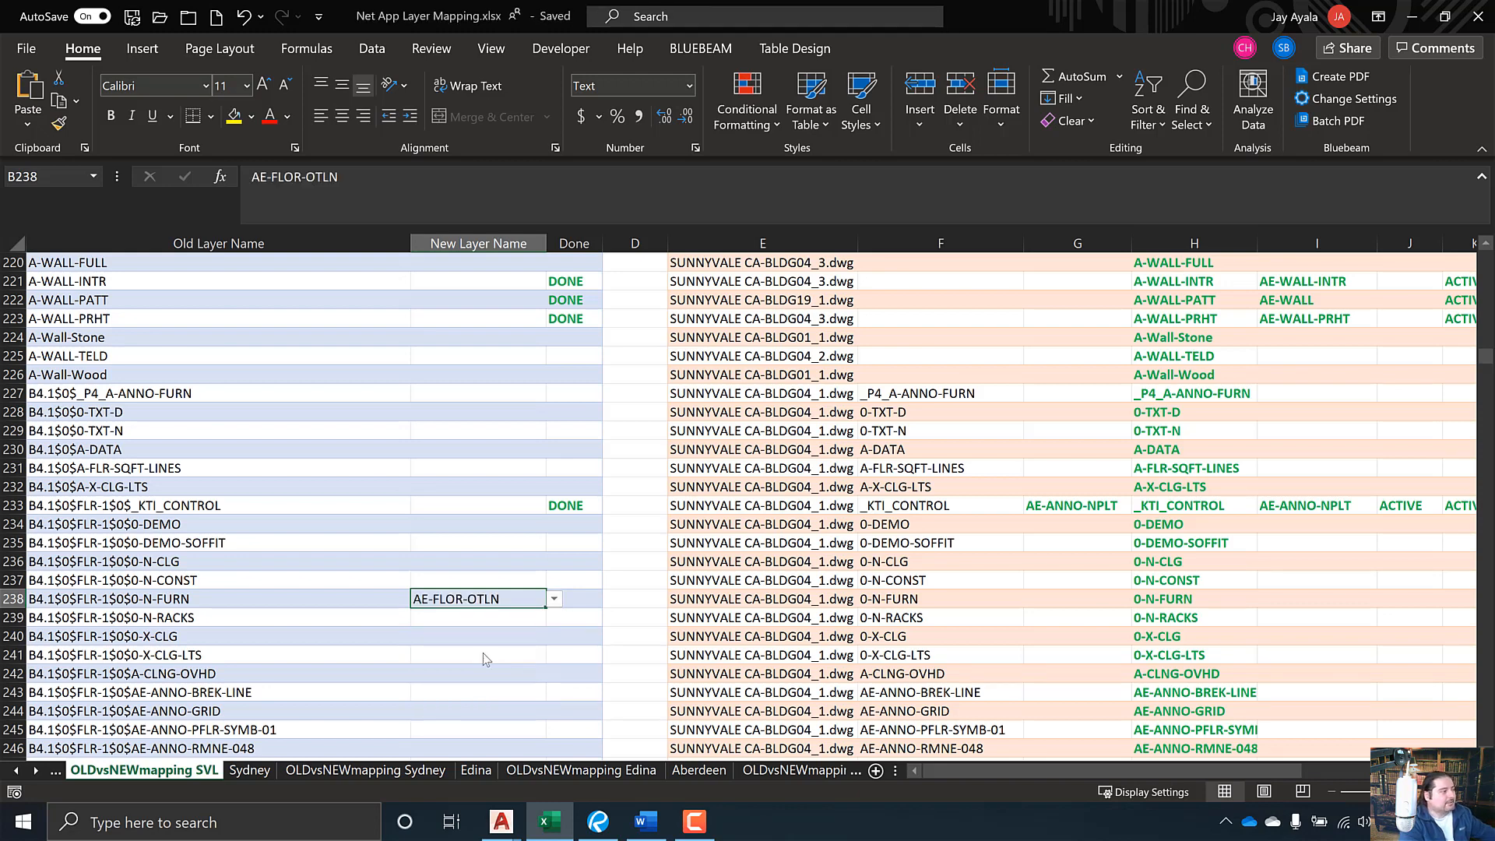
- Scroll to row 377, check old layer EBC composite background$0$16, and list recent Sunnyvale drawings
scroll(482, 653, down, 1)
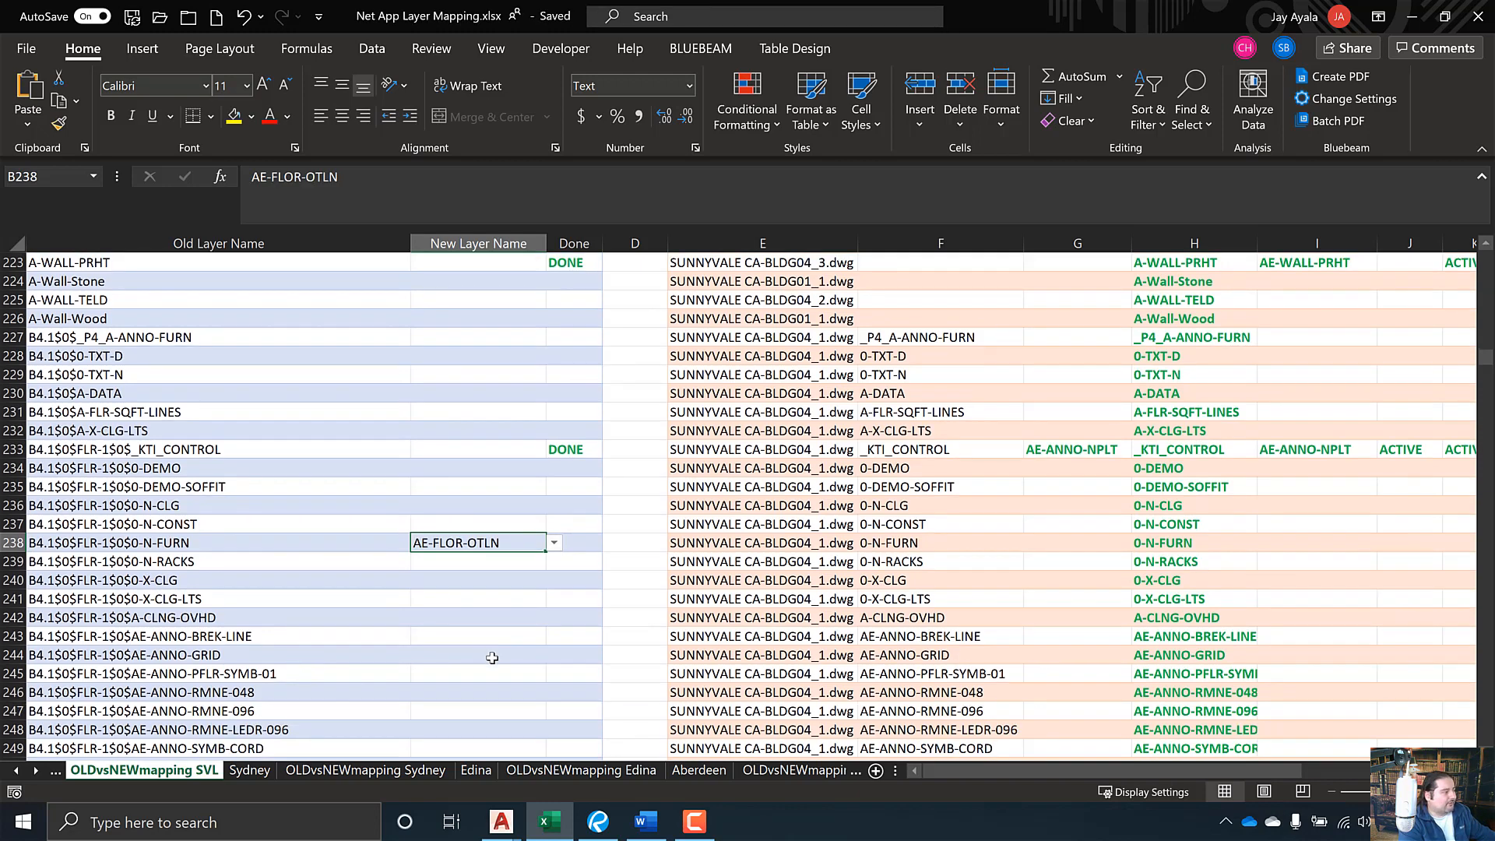
scroll(492, 657, down, 5)
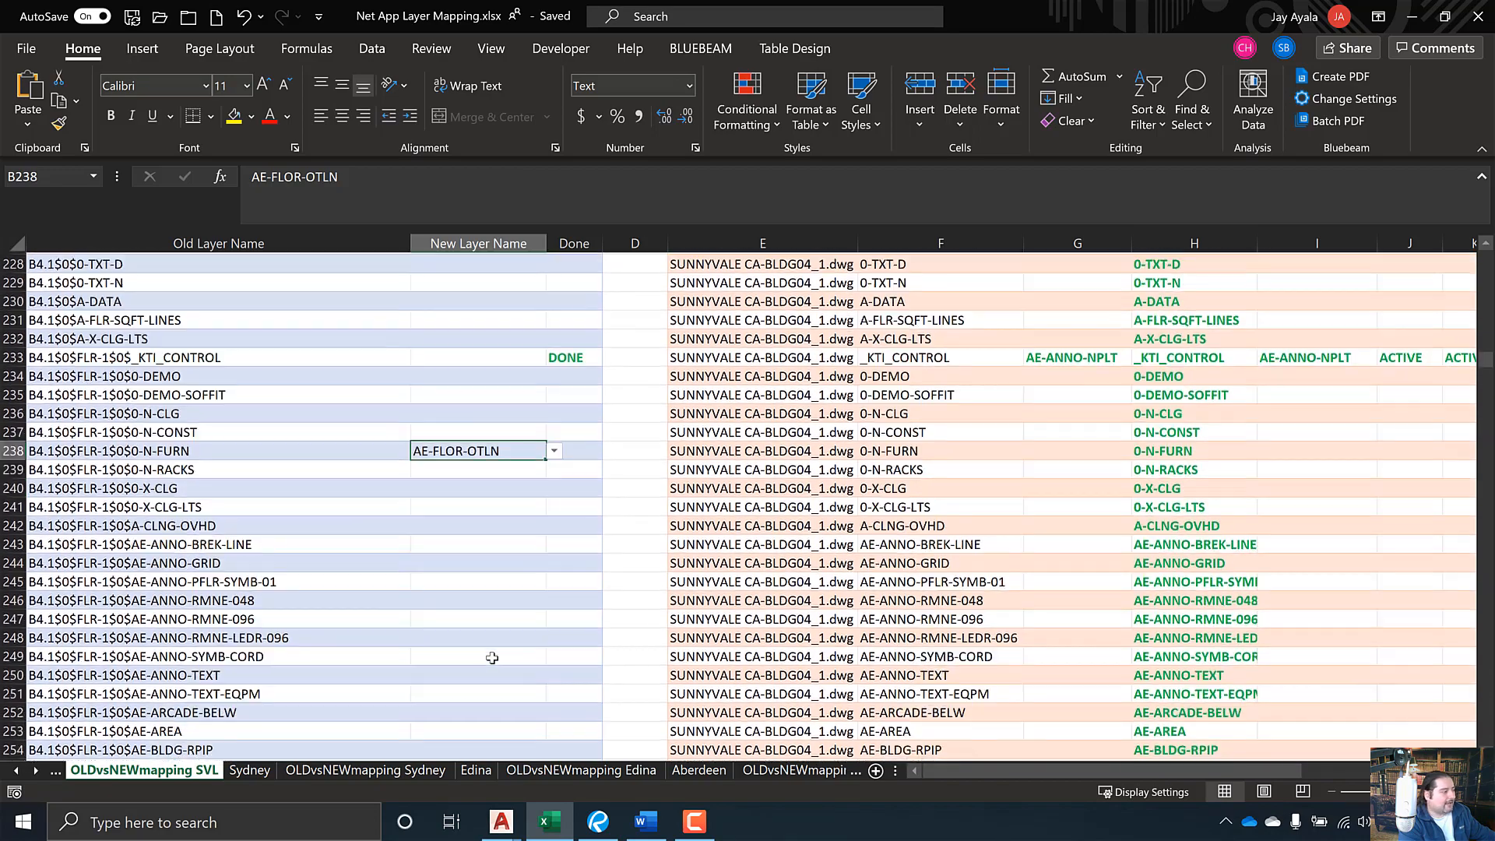
scroll(492, 658, down, 14)
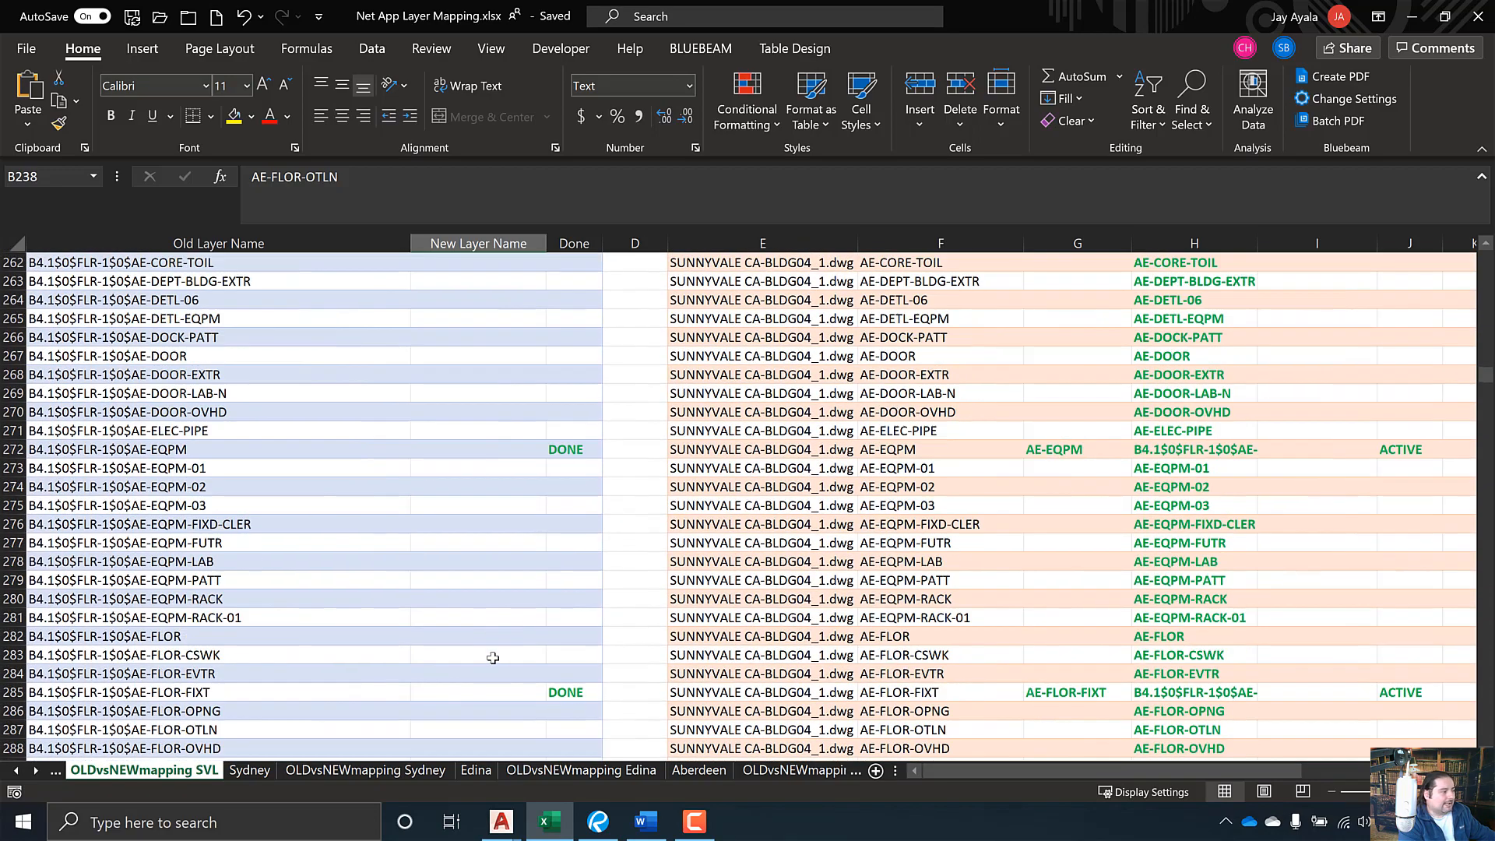
scroll(493, 659, down, 13)
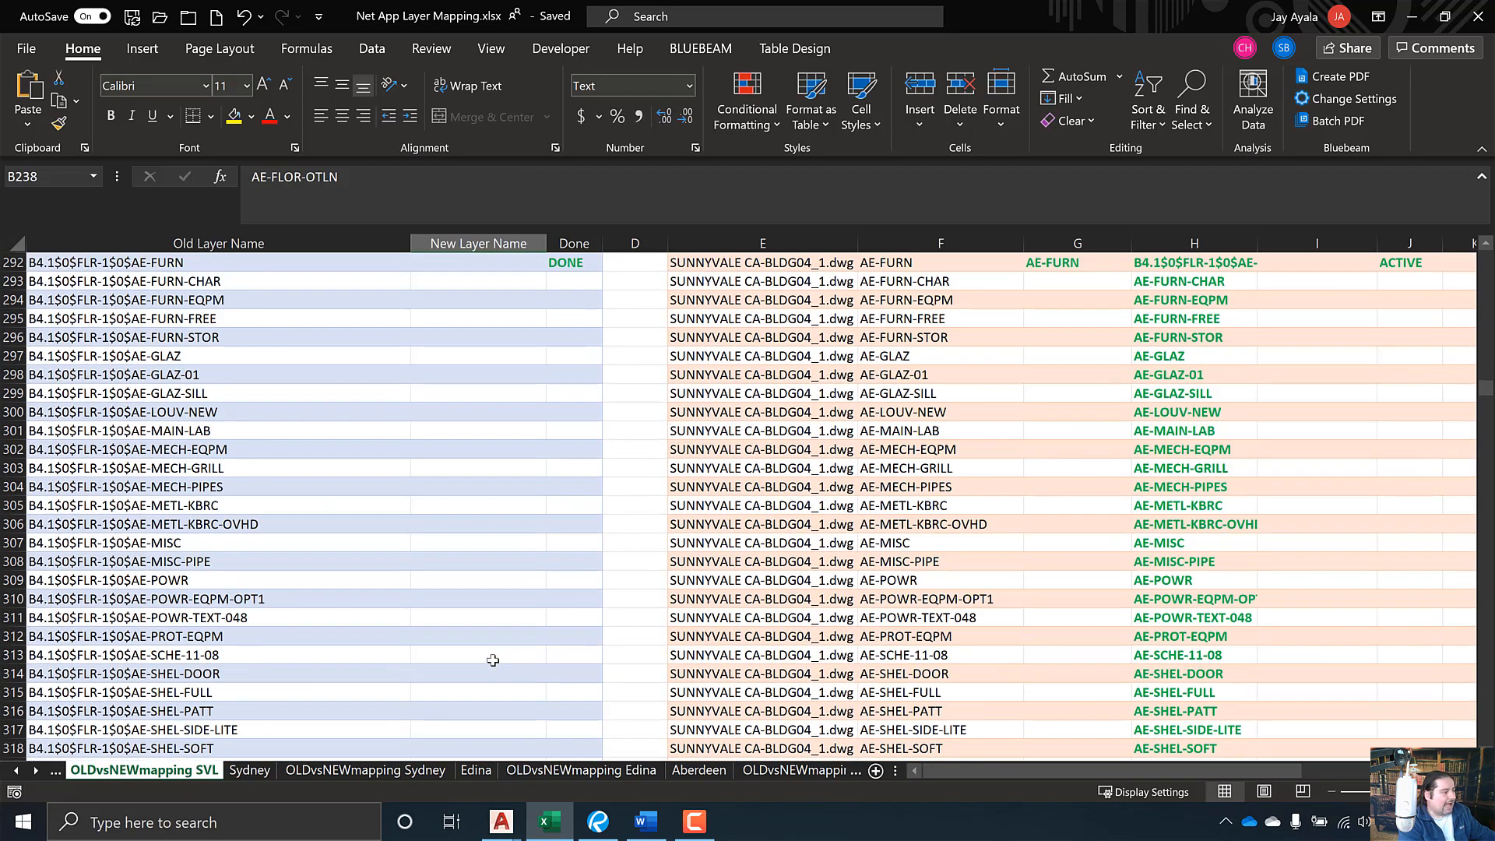
scroll(493, 660, down, 5)
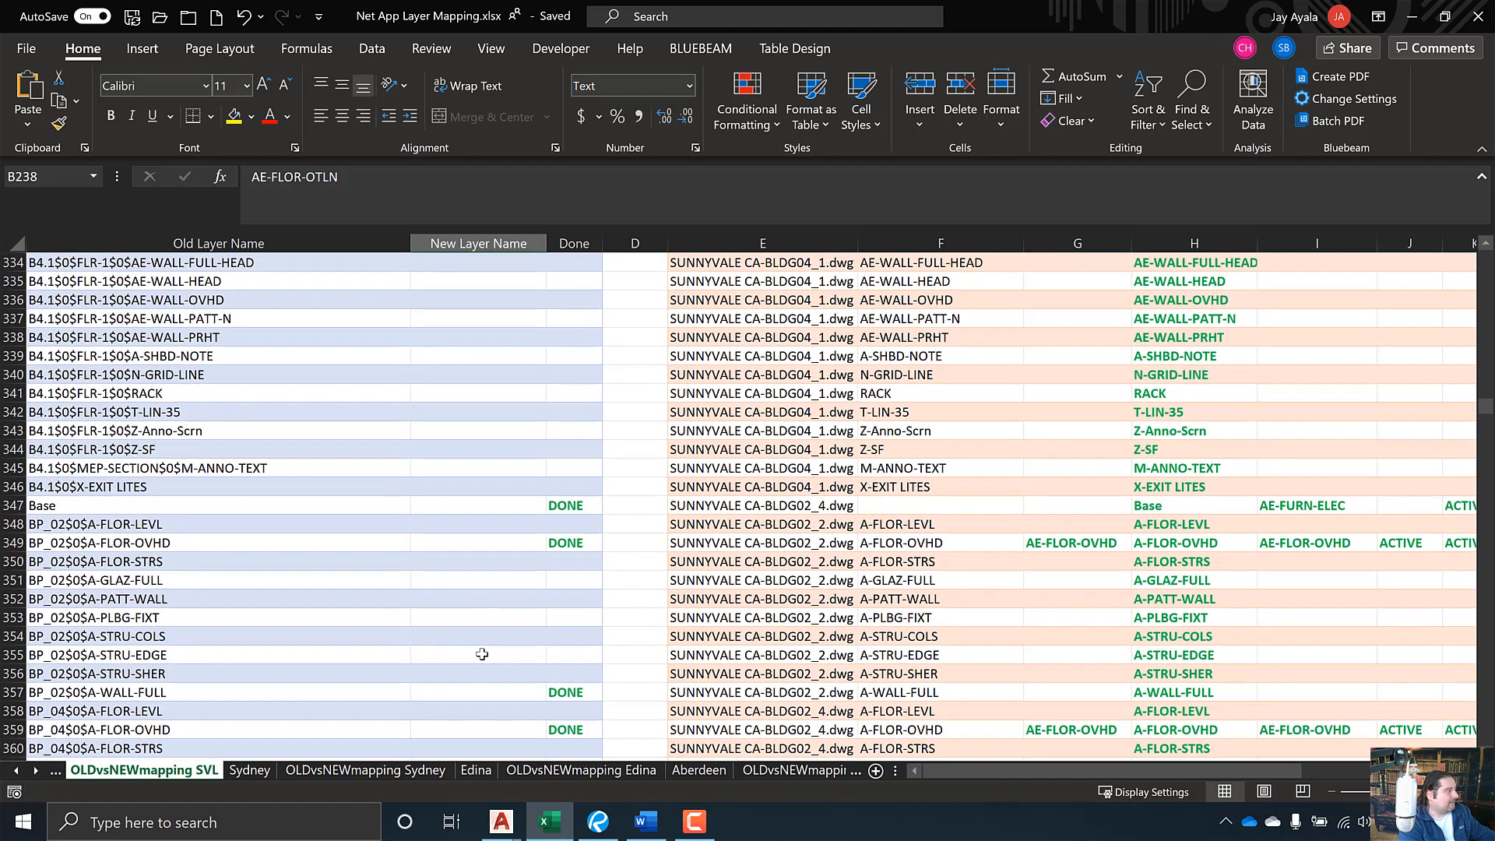
scroll(474, 637, down, 8)
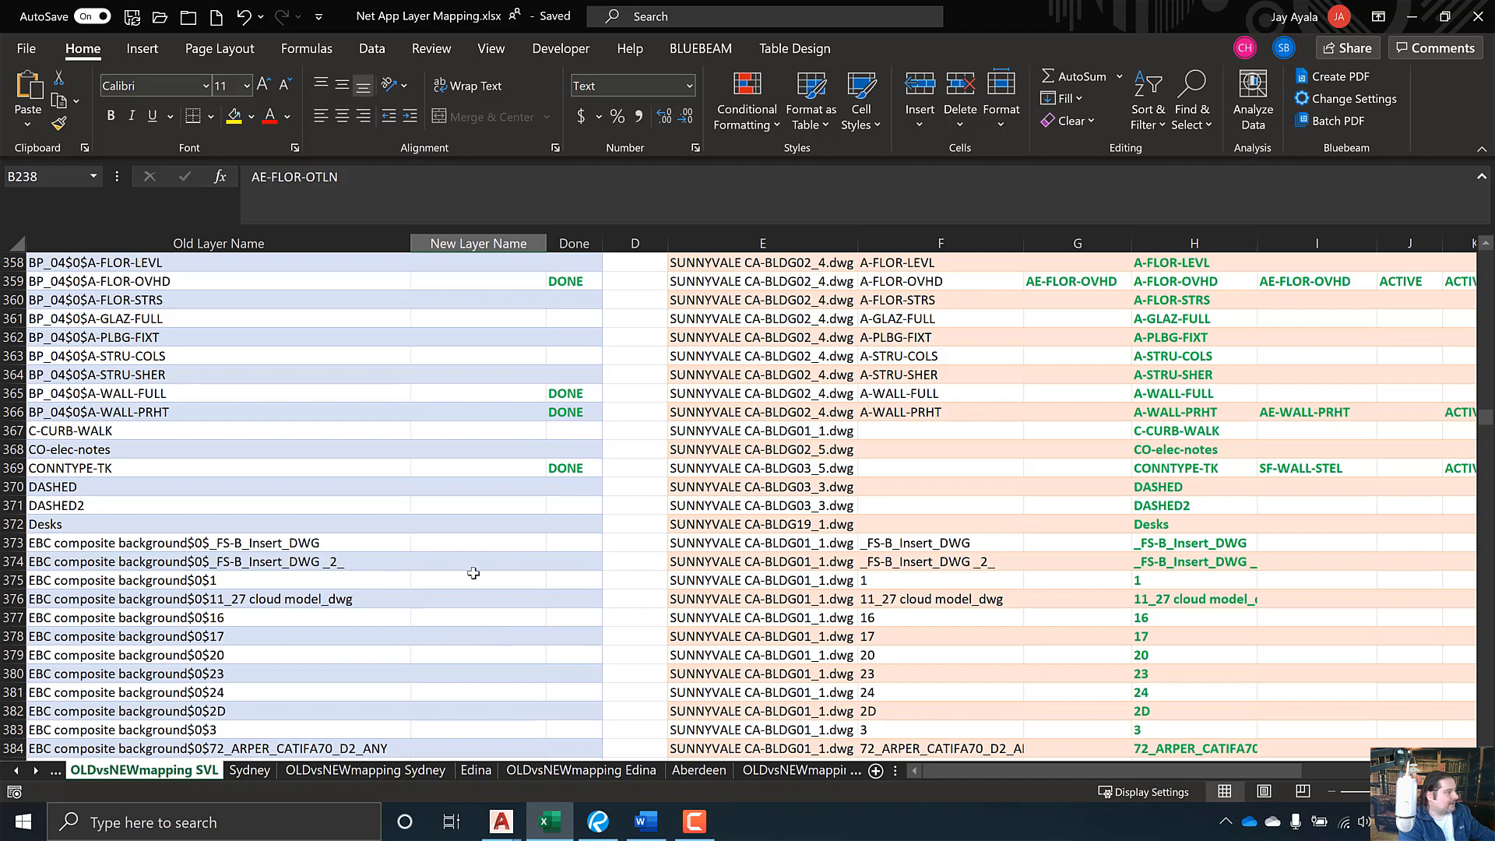
click(500, 619)
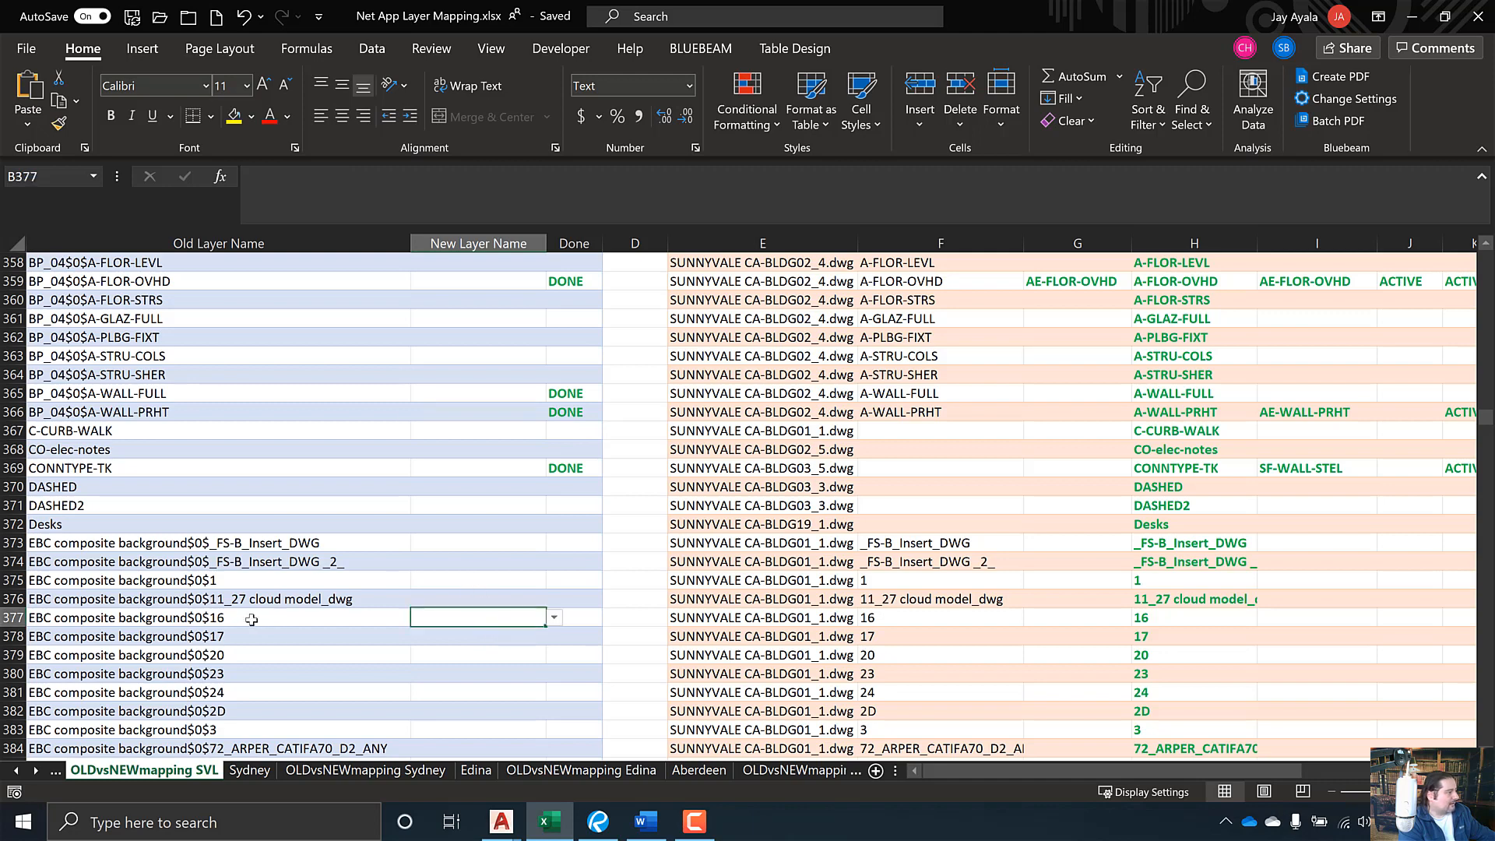
click(144, 620)
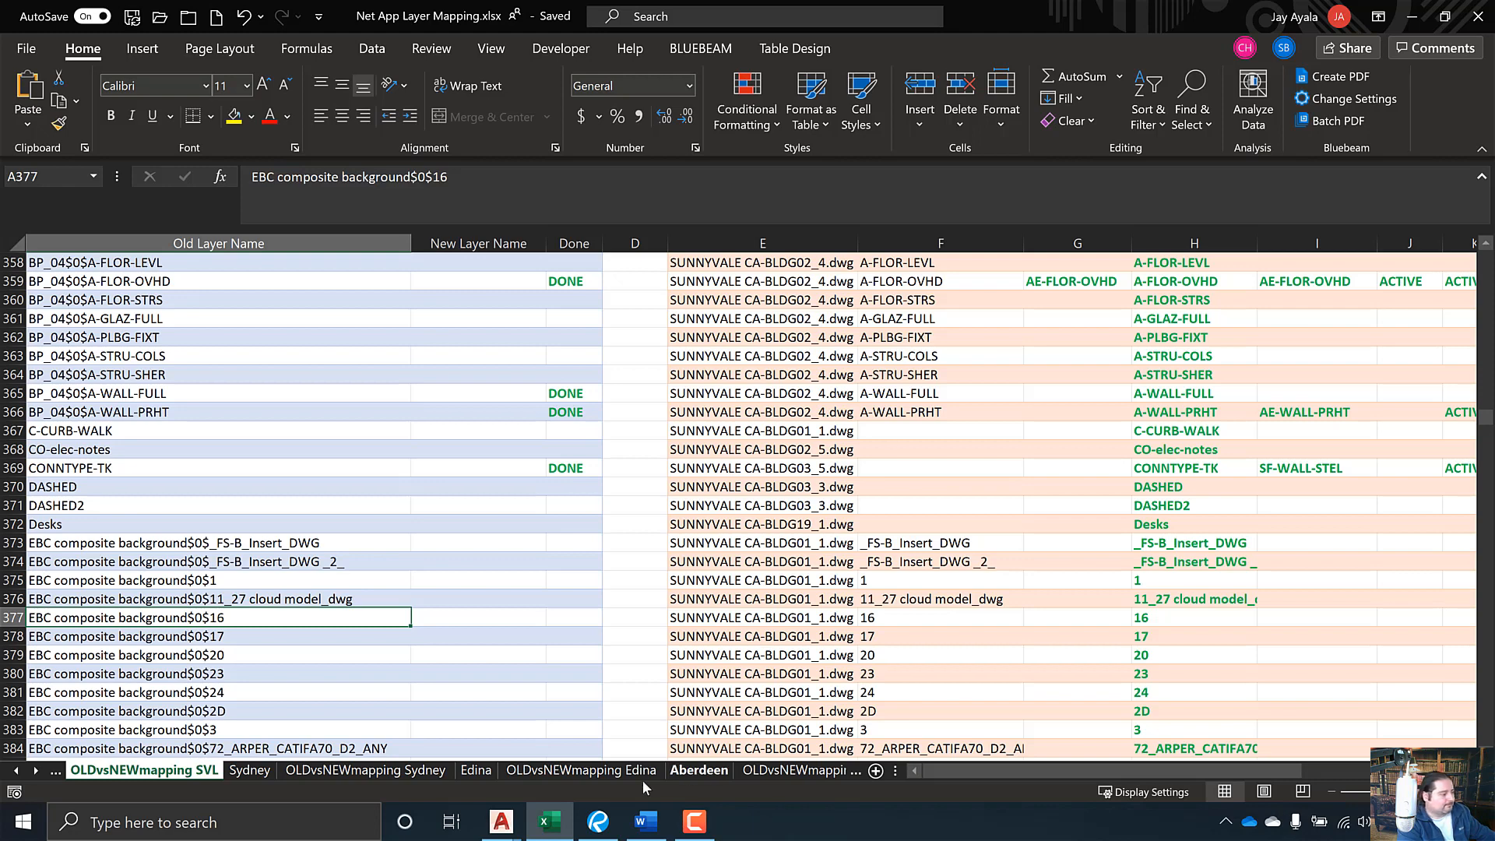
right_click(500, 821)
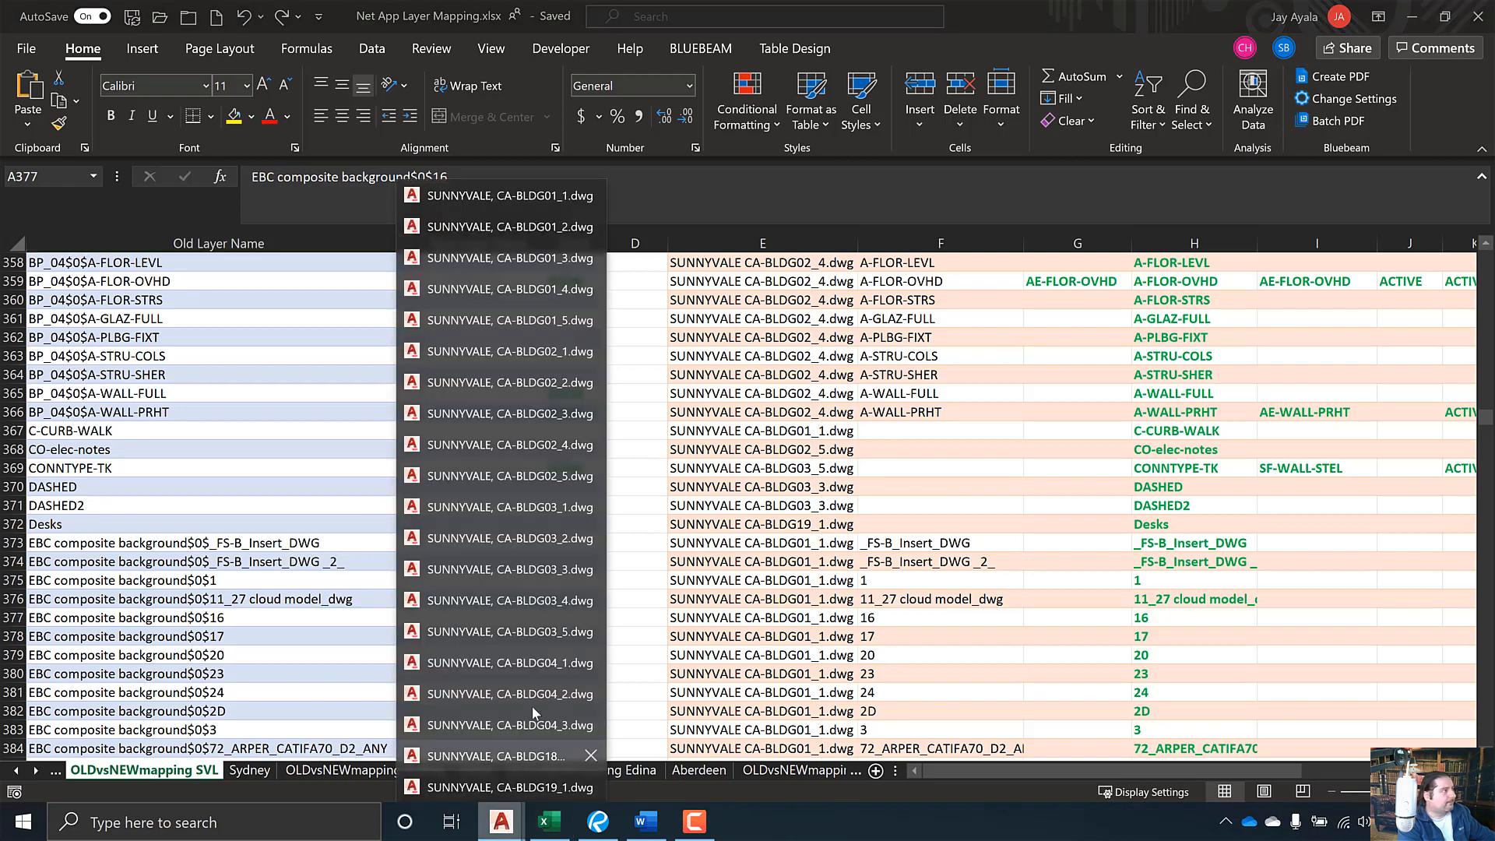
- Open SUNNYVALE, CA-BLDG01_1.dwg and isolate layer EBC composite background$0$16
click(503, 196)
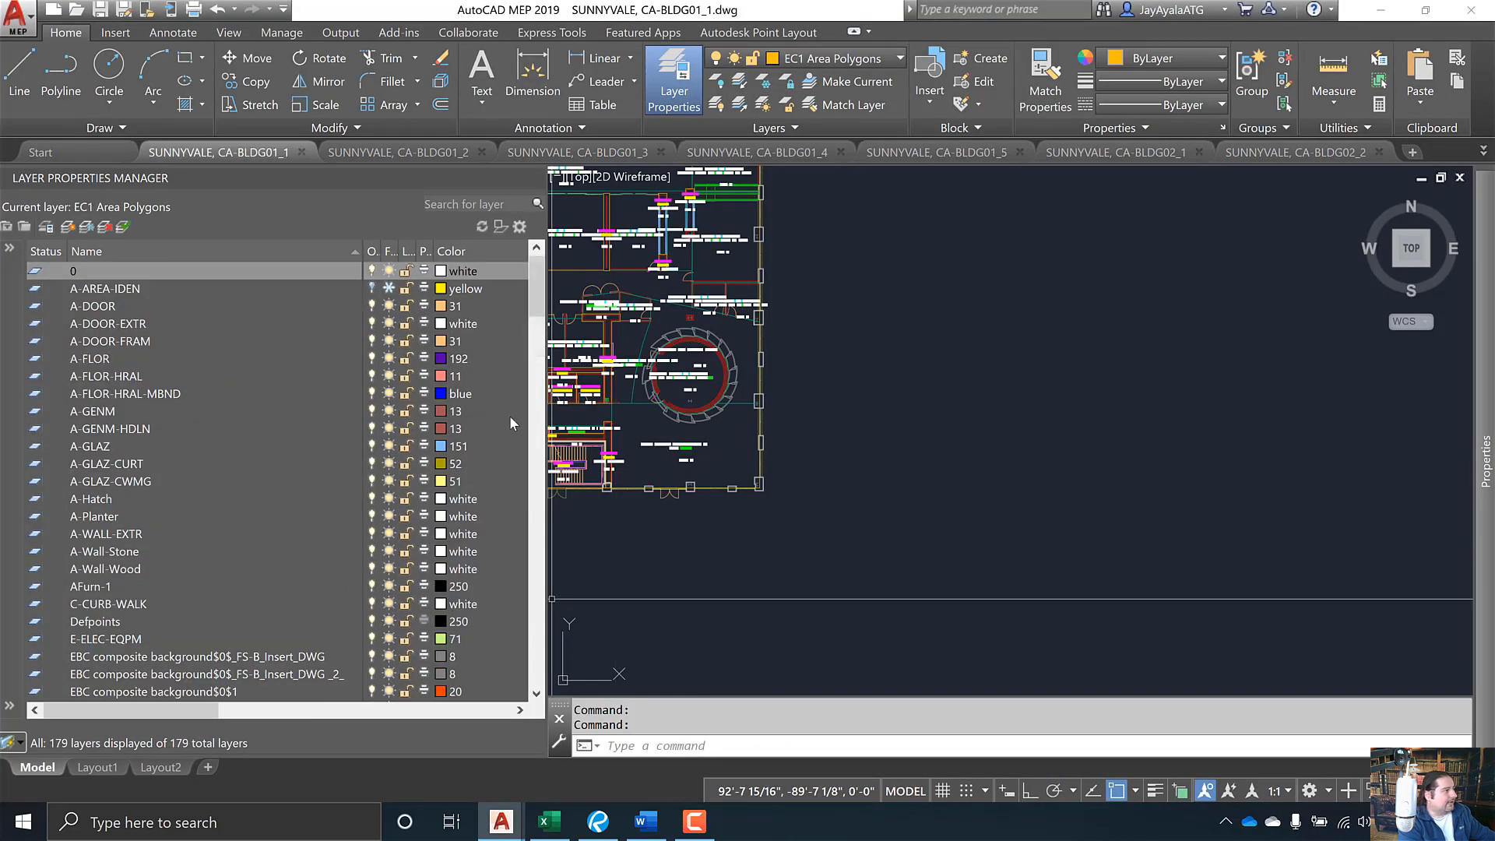
drag(532, 307, 545, 351)
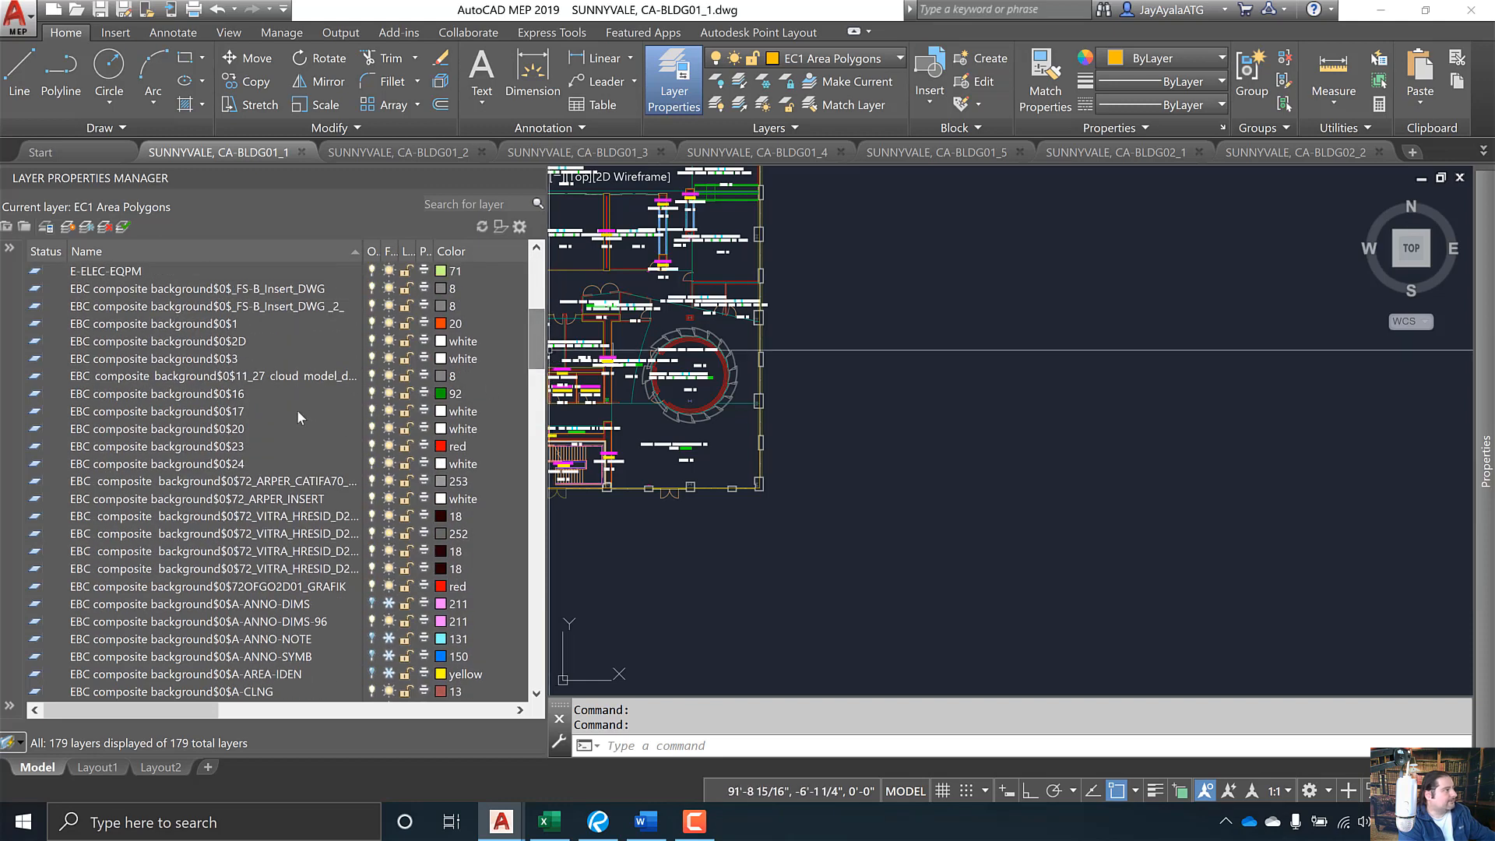
click(207, 397)
right_click(206, 396)
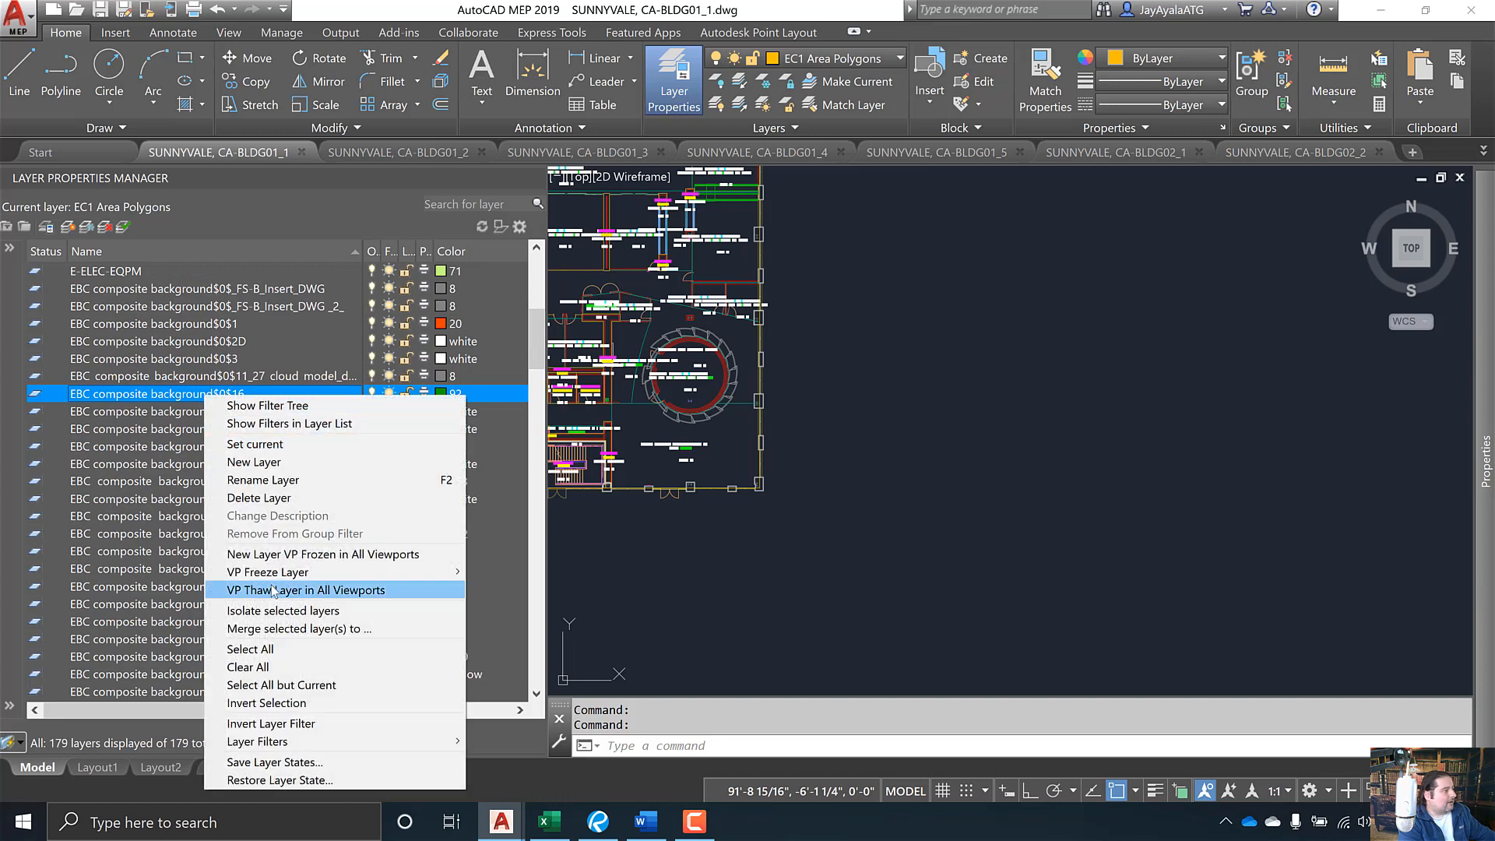
click(280, 610)
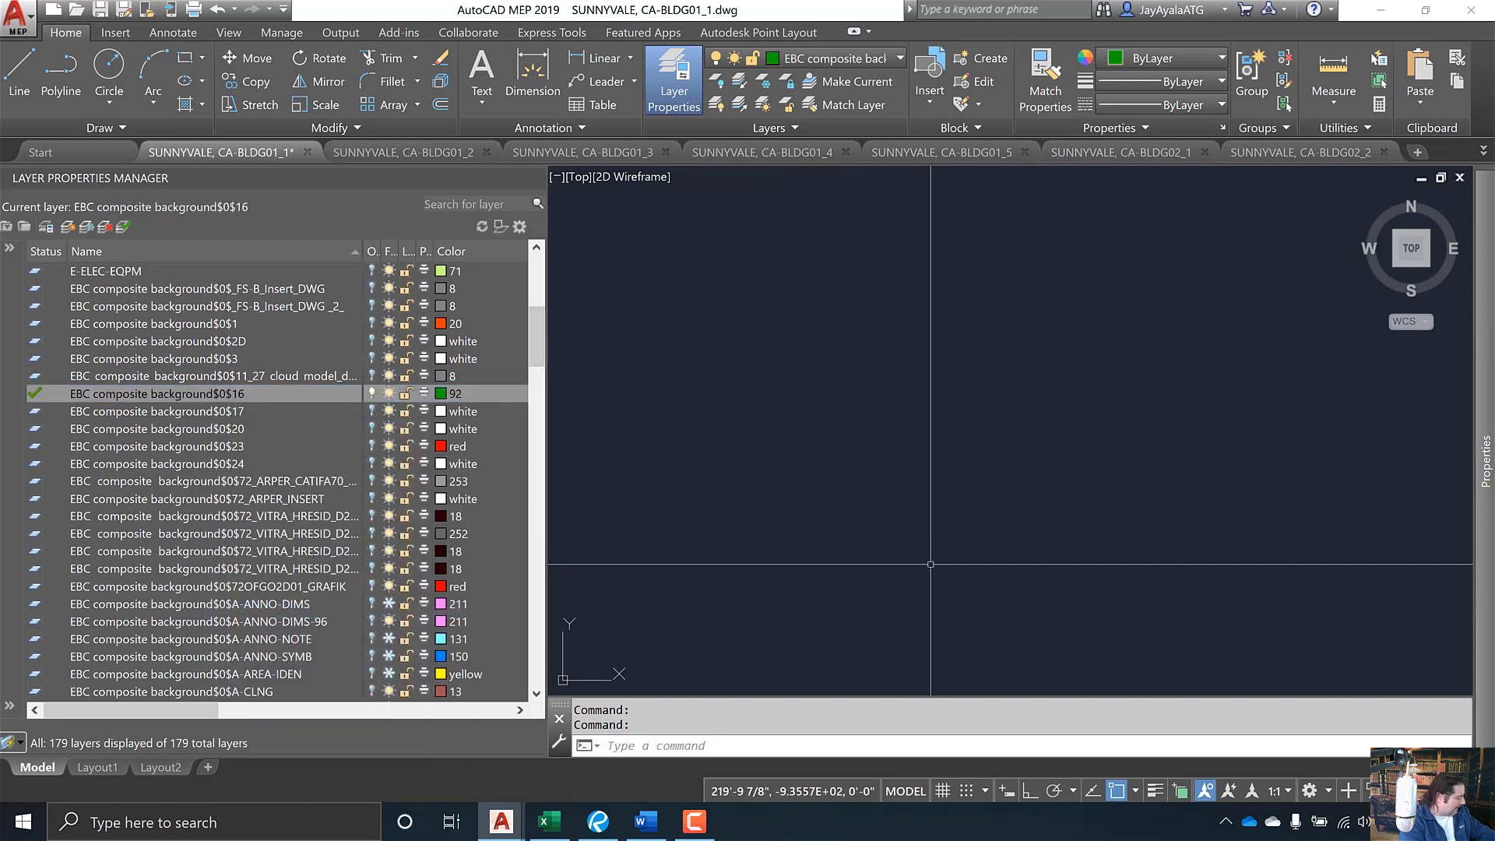
- Zoom extents on the isolated layer, then undo the isolation and zoom extents on the whole plan
text(ze)
key(Return)
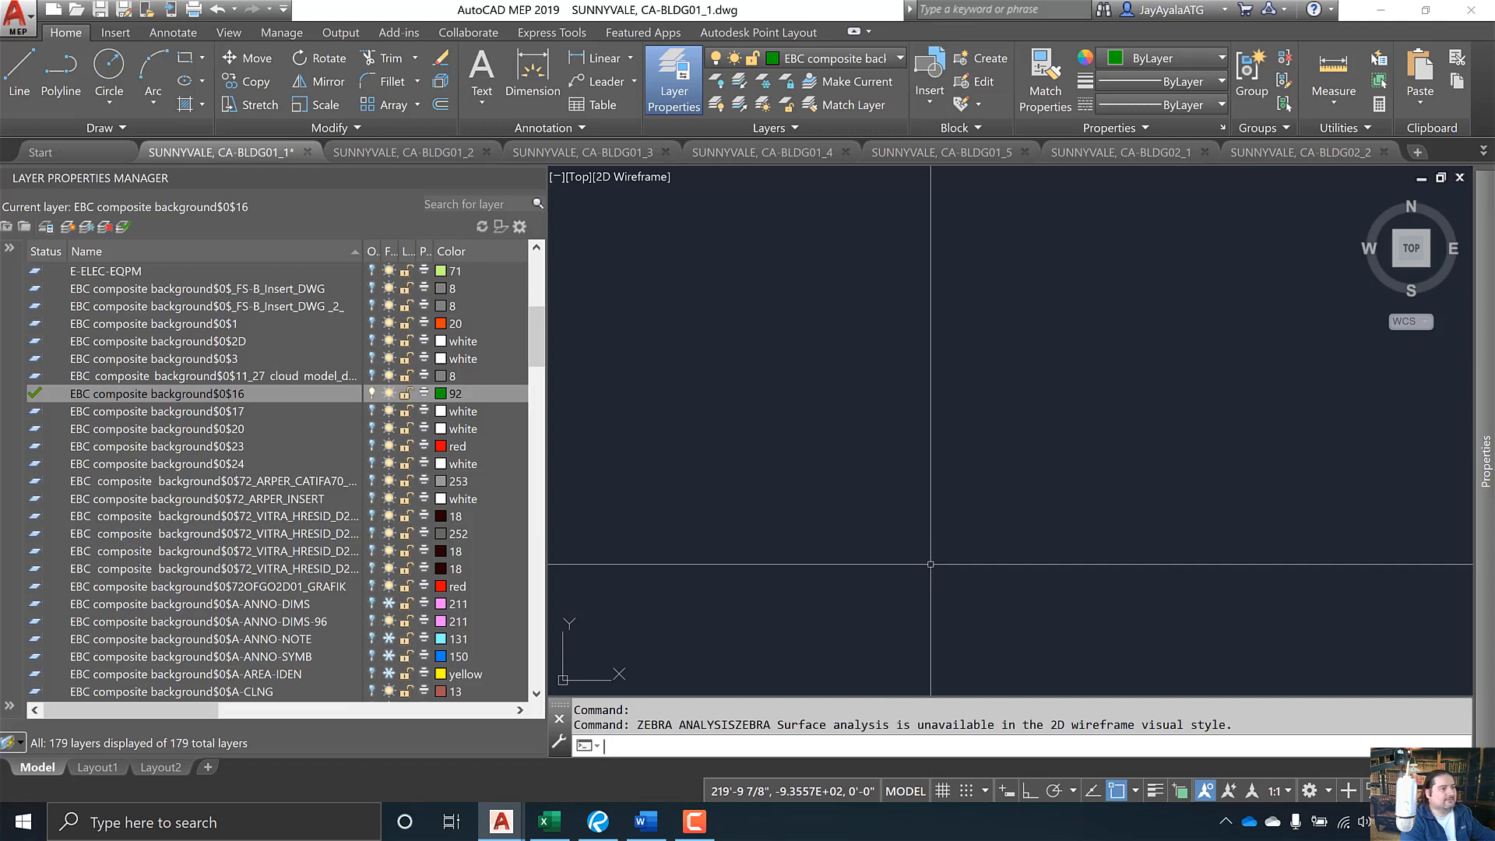
key(Escape)
key(Escape)
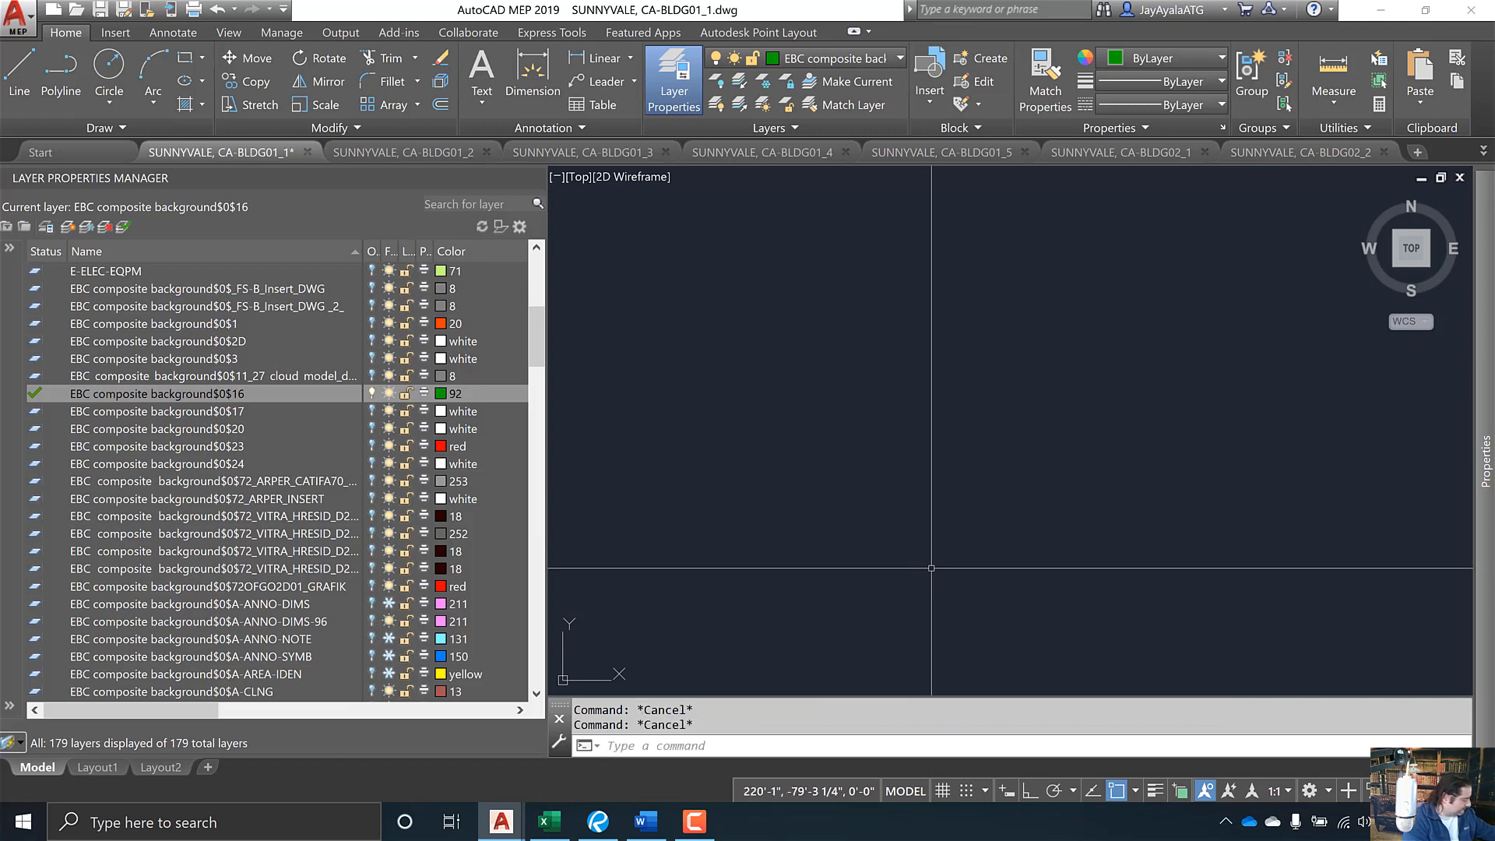
text(z)
key(Return)
text(e)
key(Return)
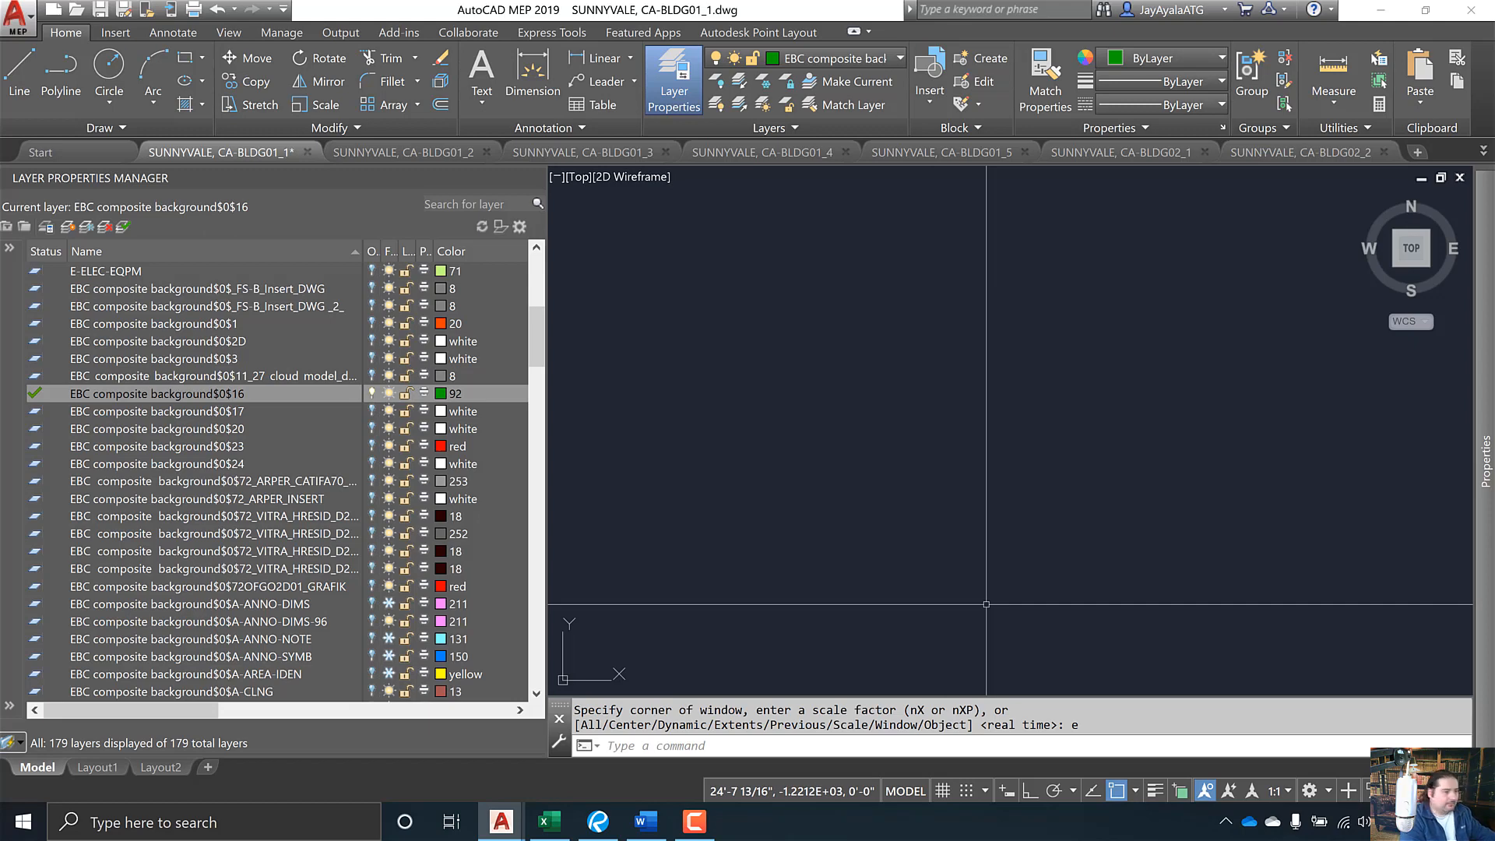
key(ctrl+z)
key(ctrl+z)
key(ctrl+z)
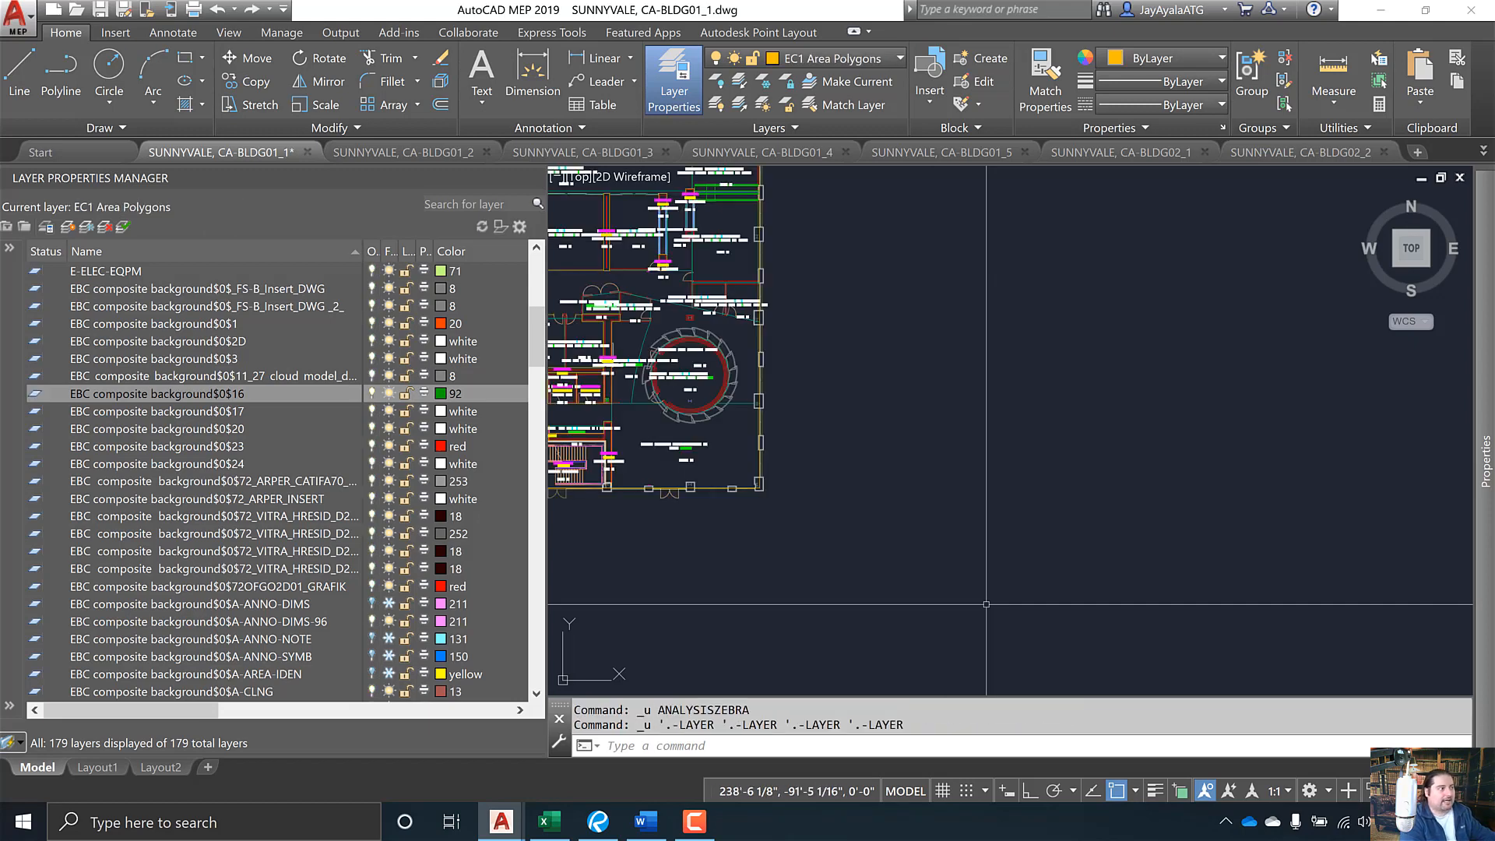
text(z)
key(Return)
text(e)
key(Return)
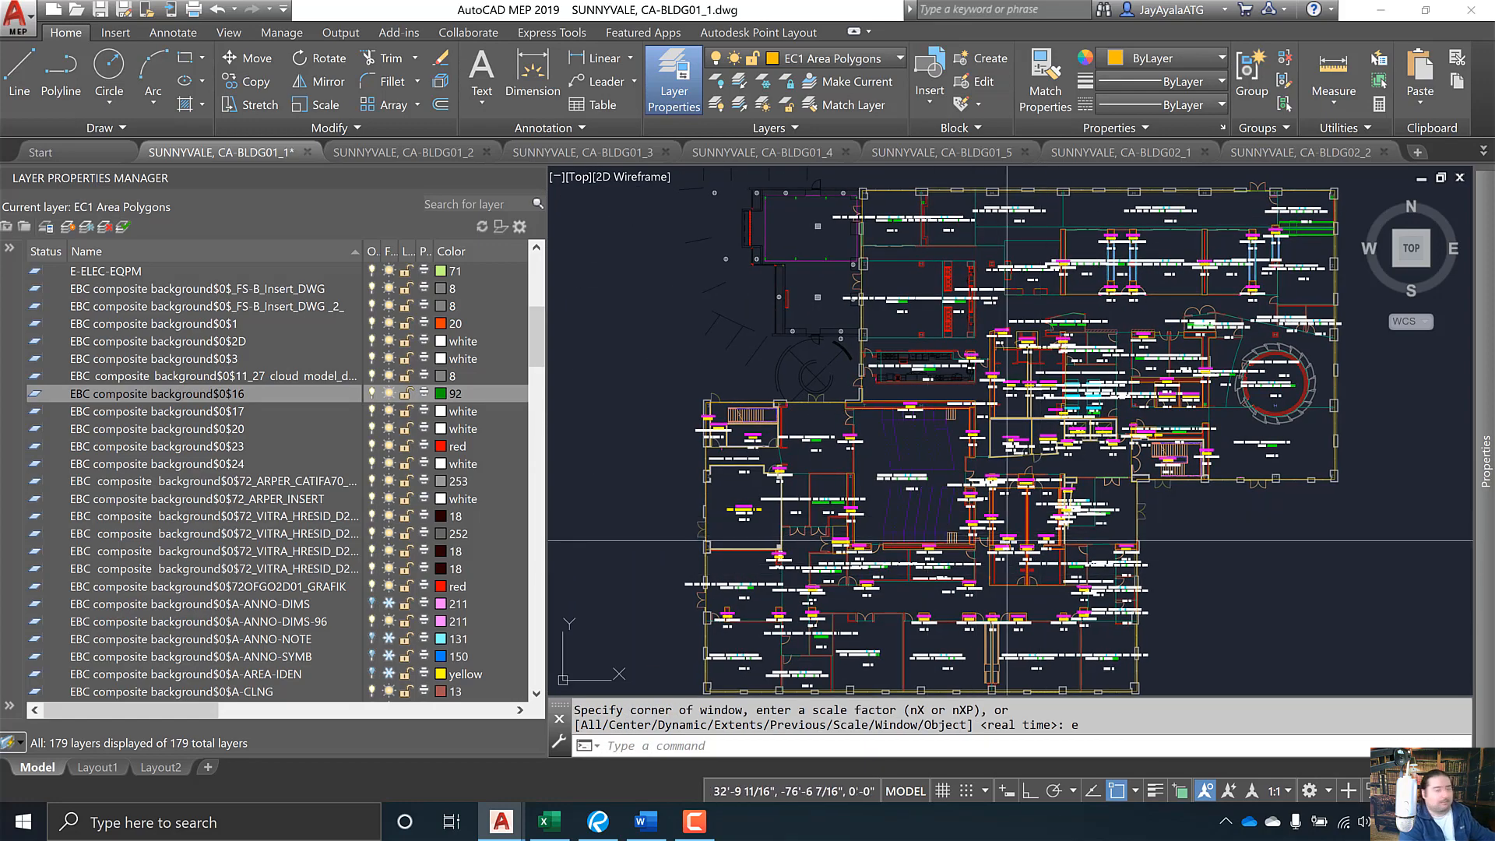
- Isolate the $0$16 layer again, window-select to confirm it holds nothing, and return to Excel
right_click(268, 394)
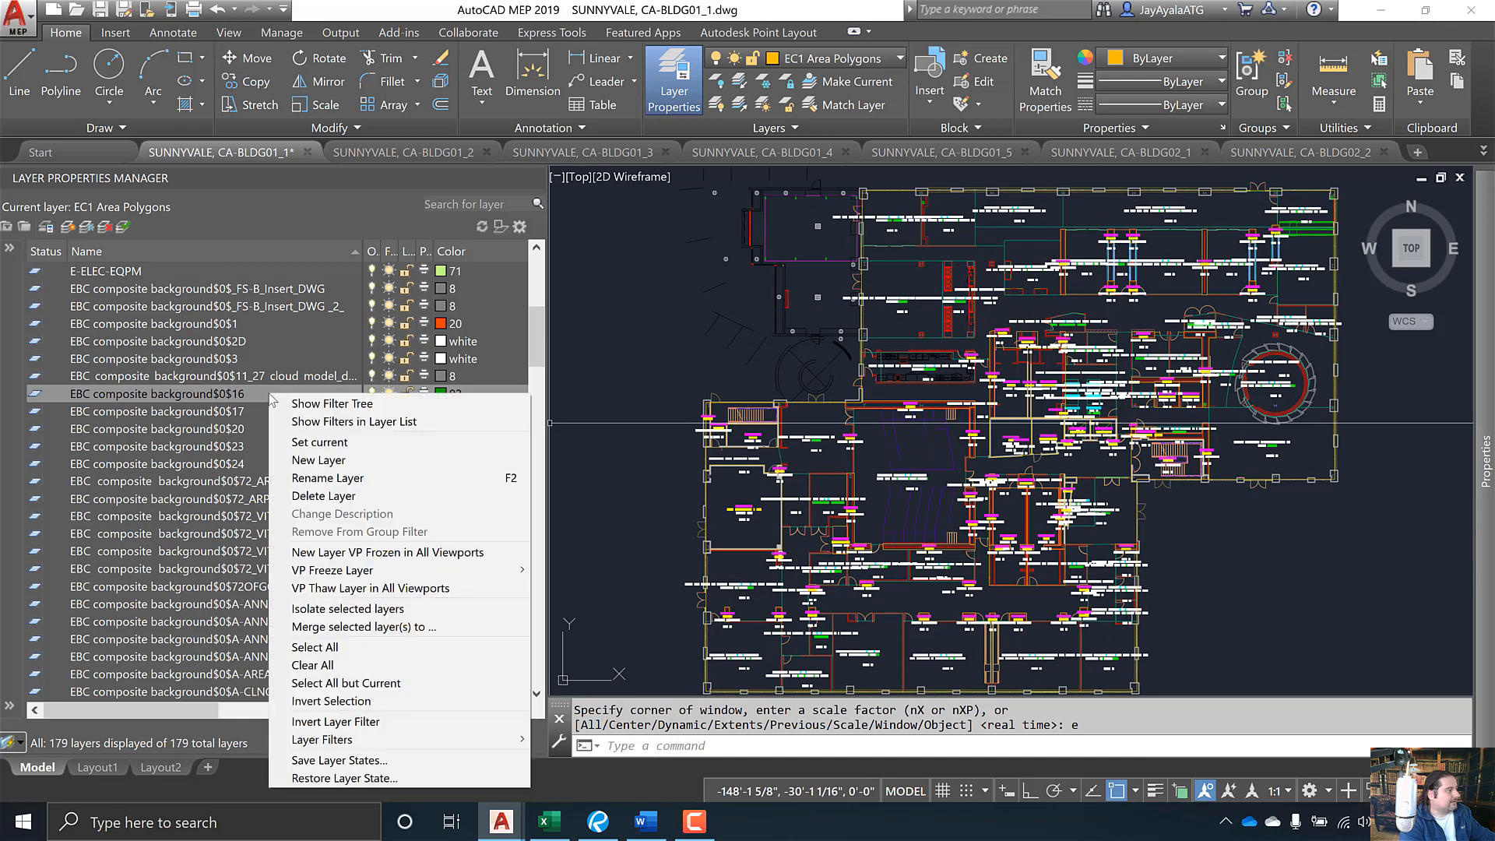
click(494, 604)
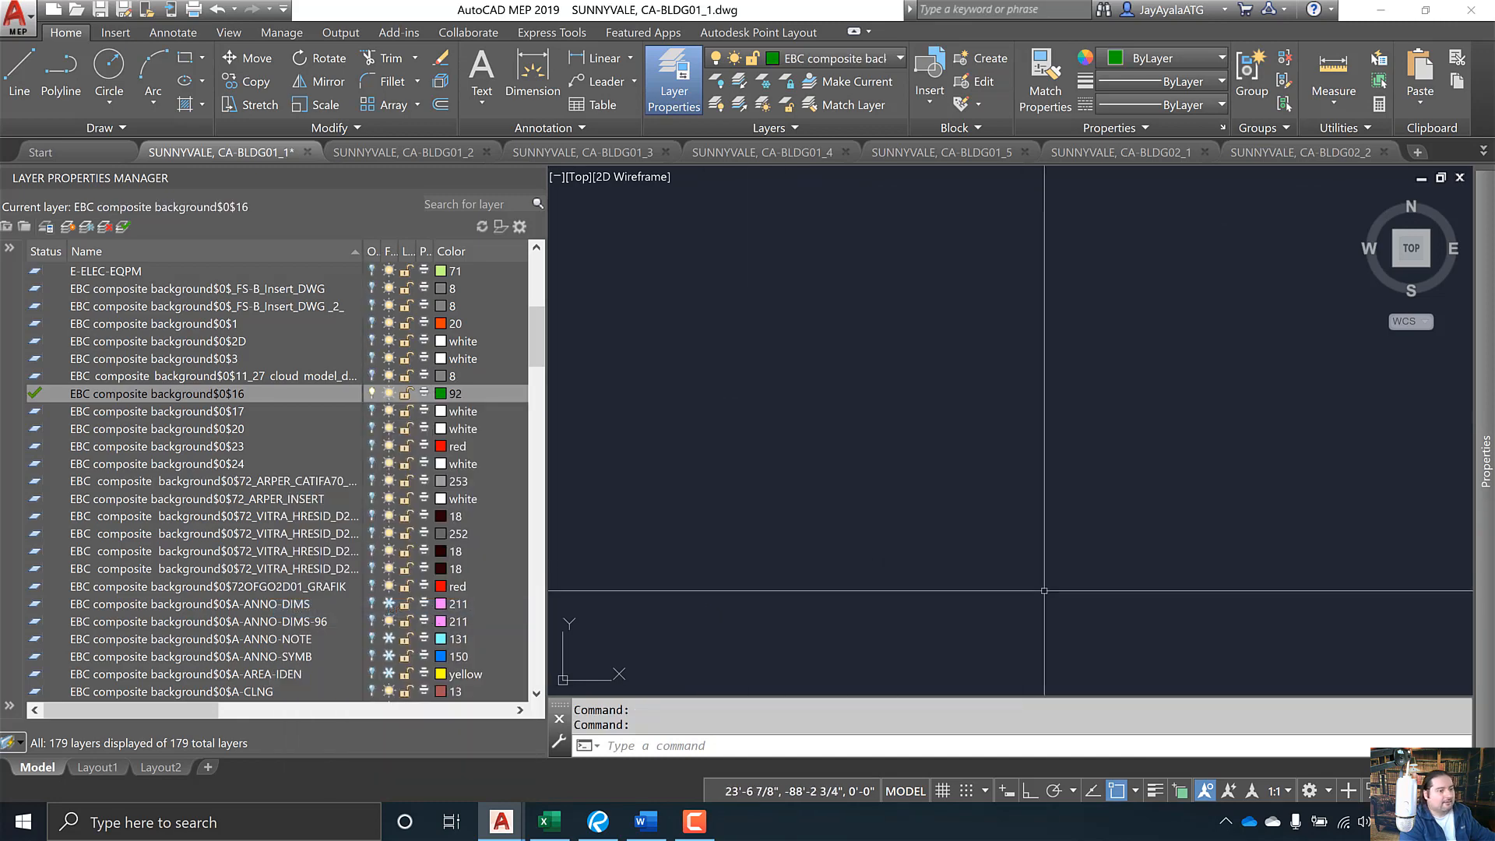
click(1458, 685)
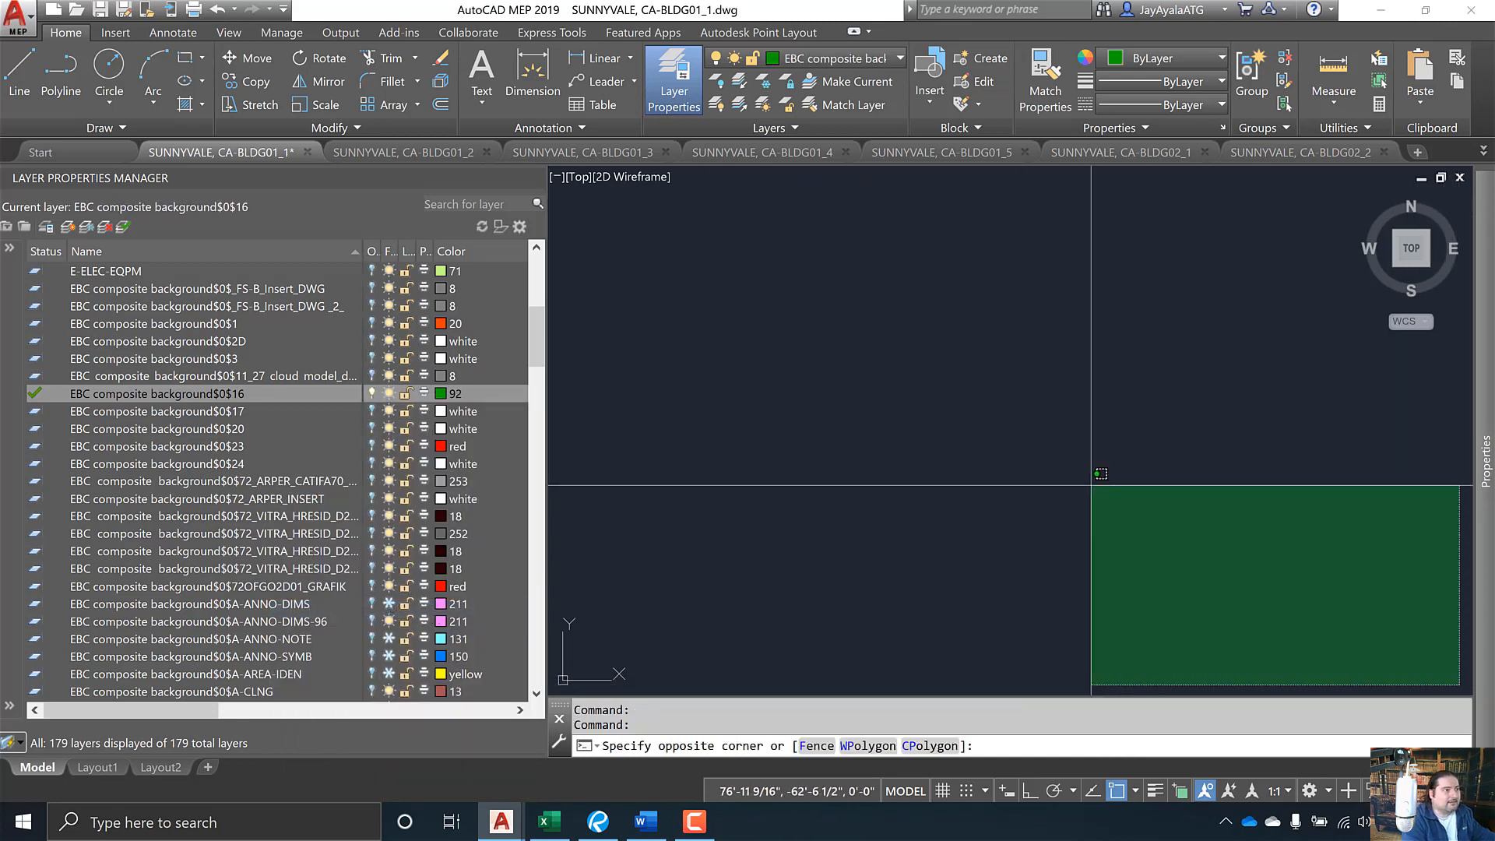
click(563, 189)
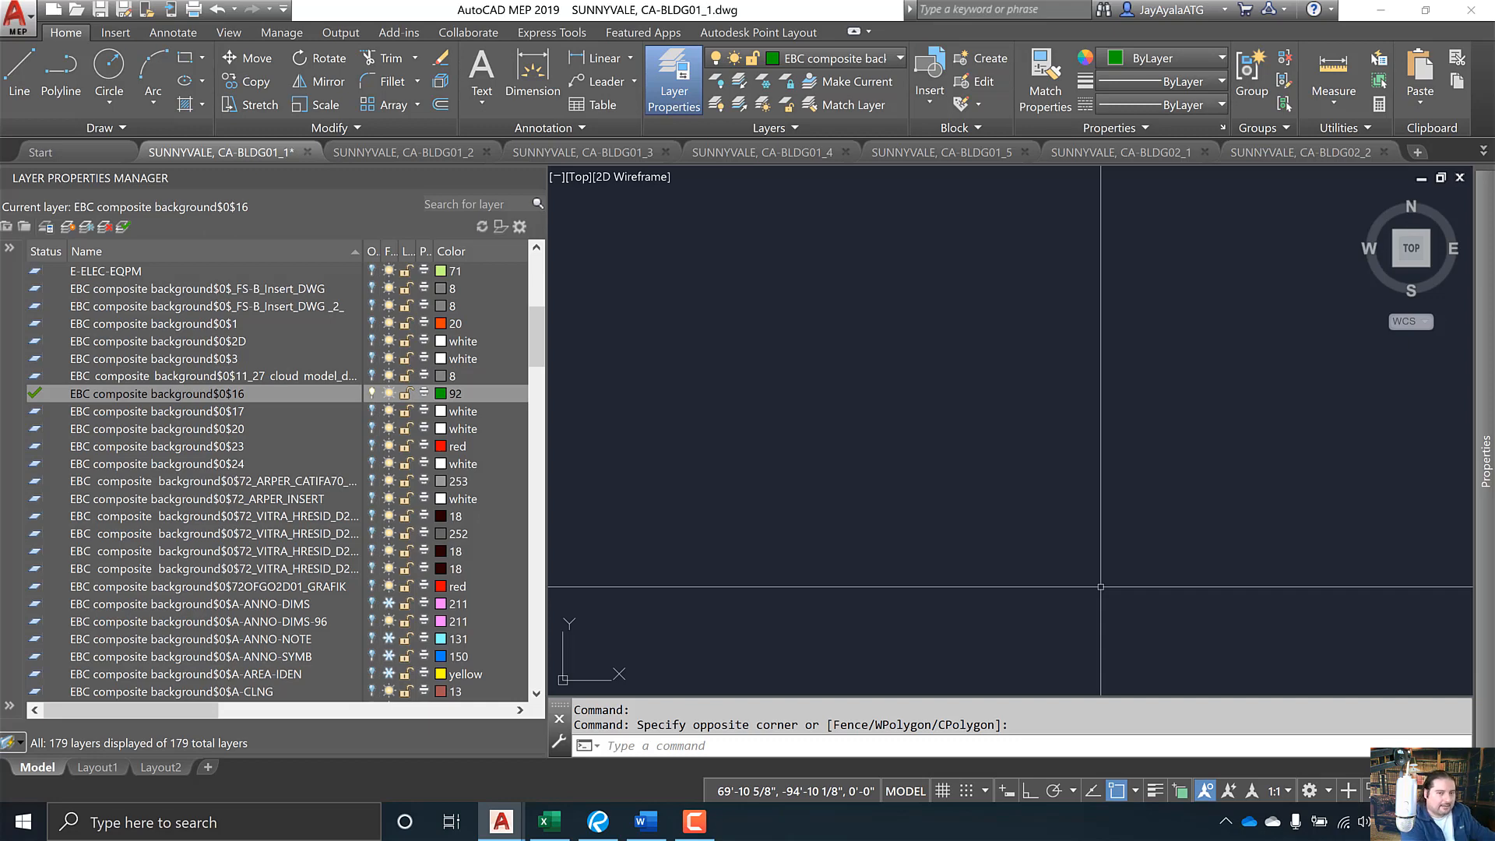
key(alt+Tab)
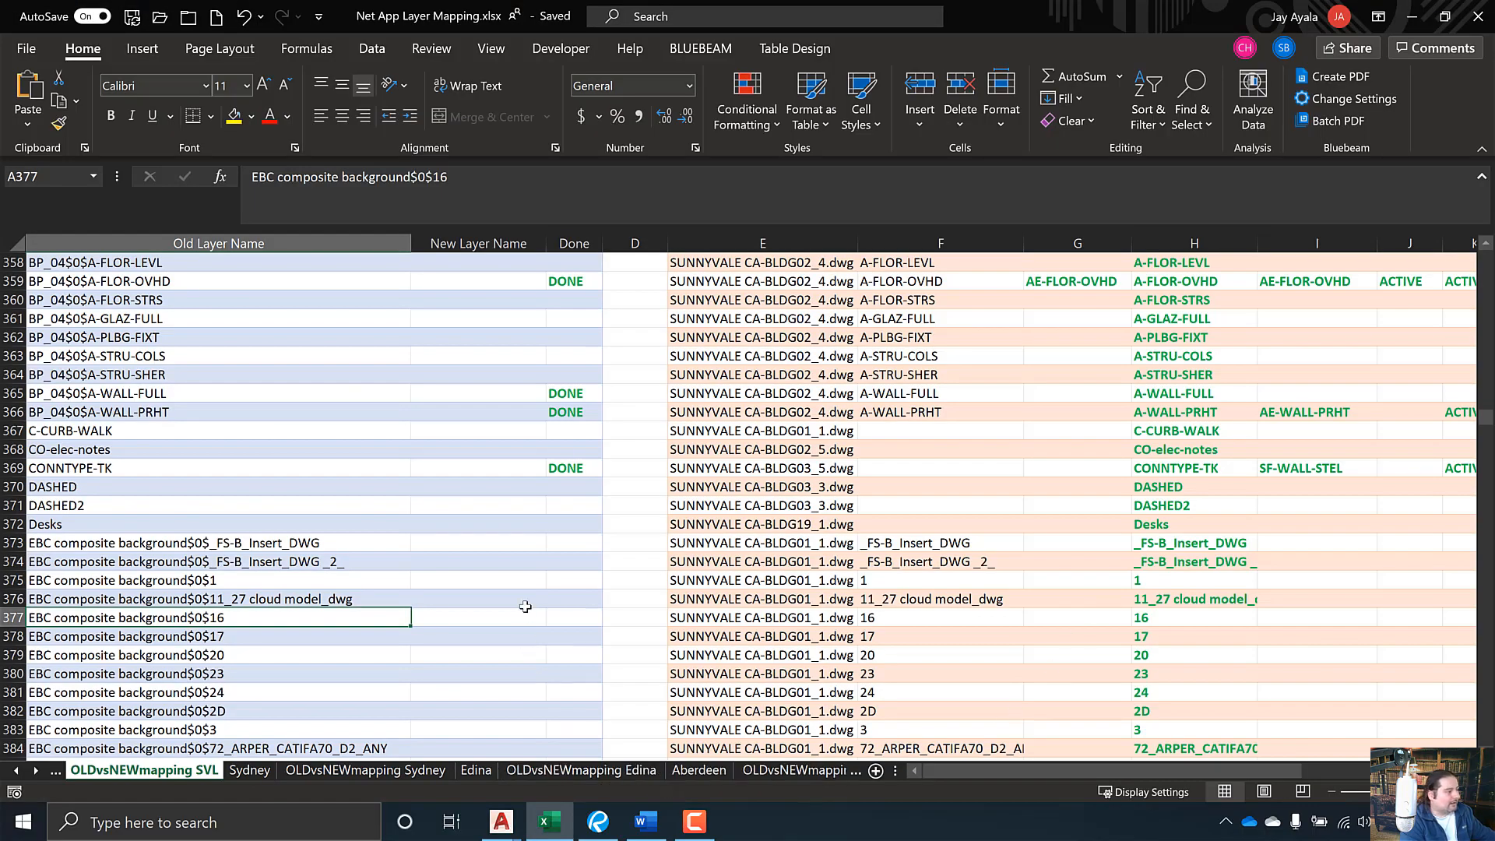
- Compare row 377's New Layer Name cell with its Done formula cells
click(502, 616)
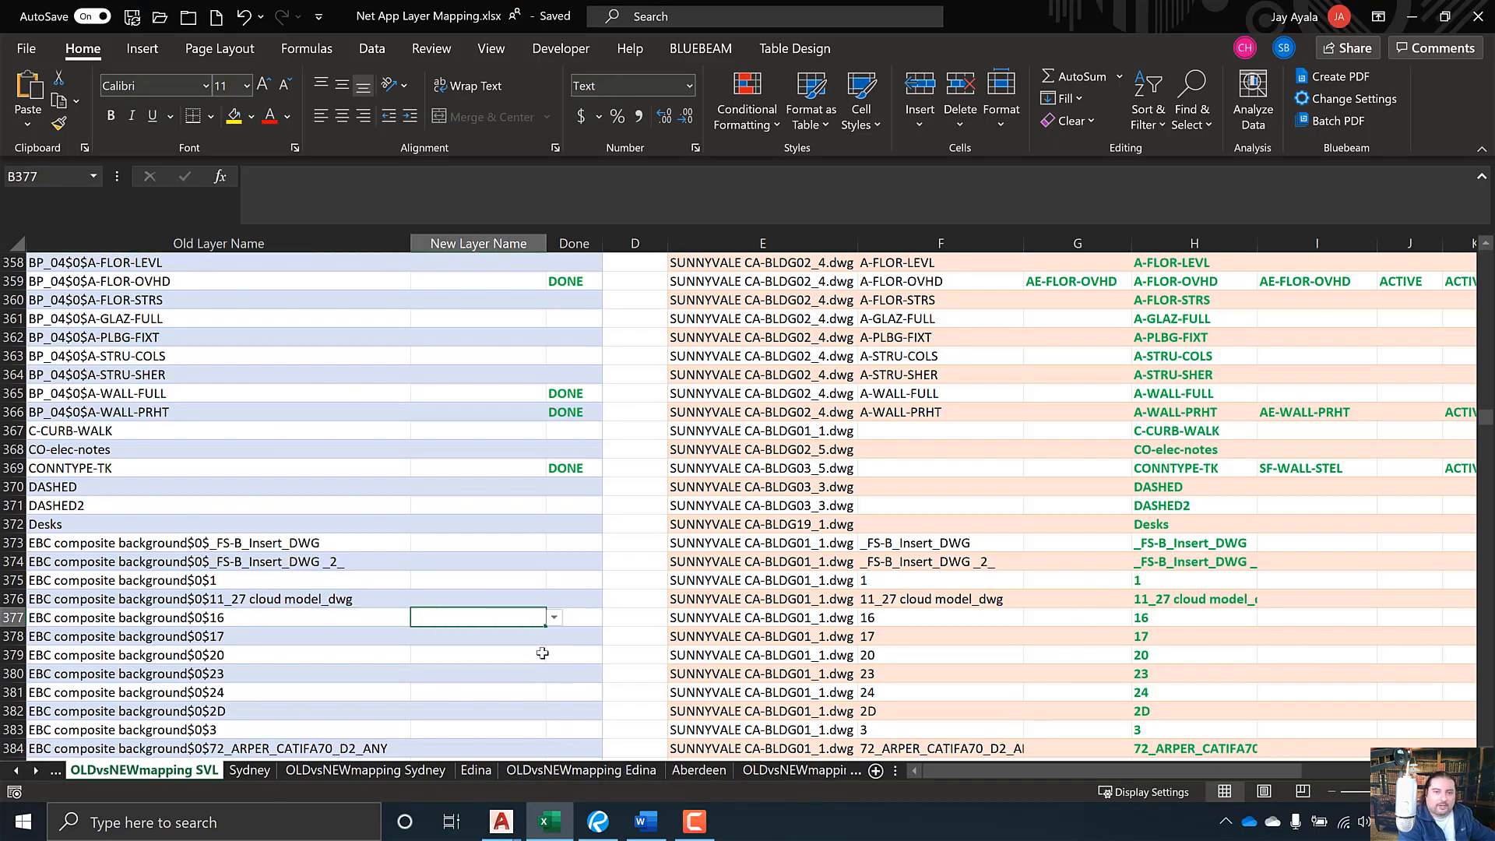
click(576, 619)
click(502, 619)
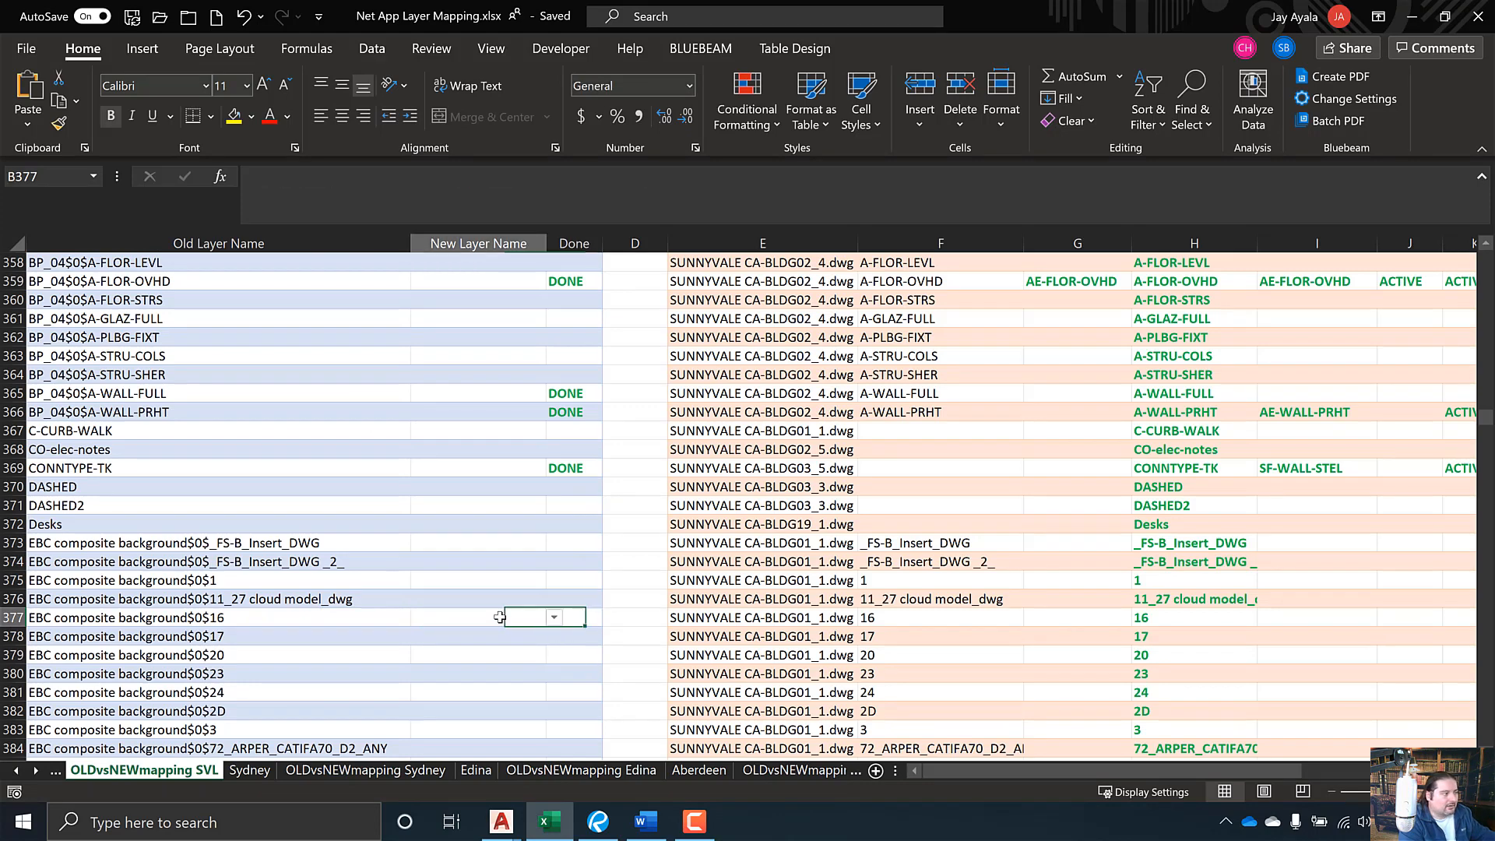
click(593, 617)
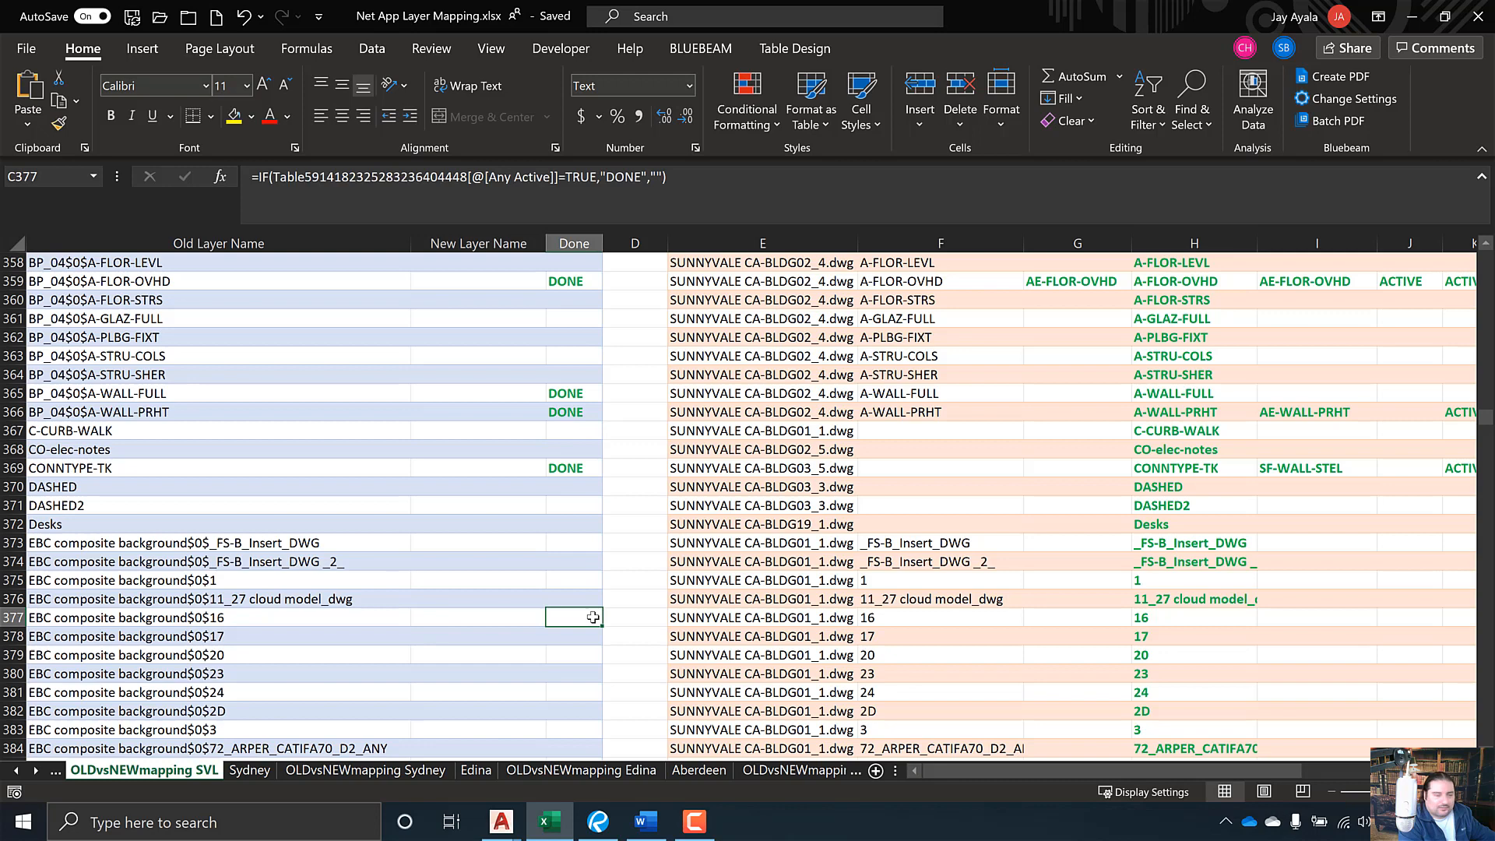
click(519, 621)
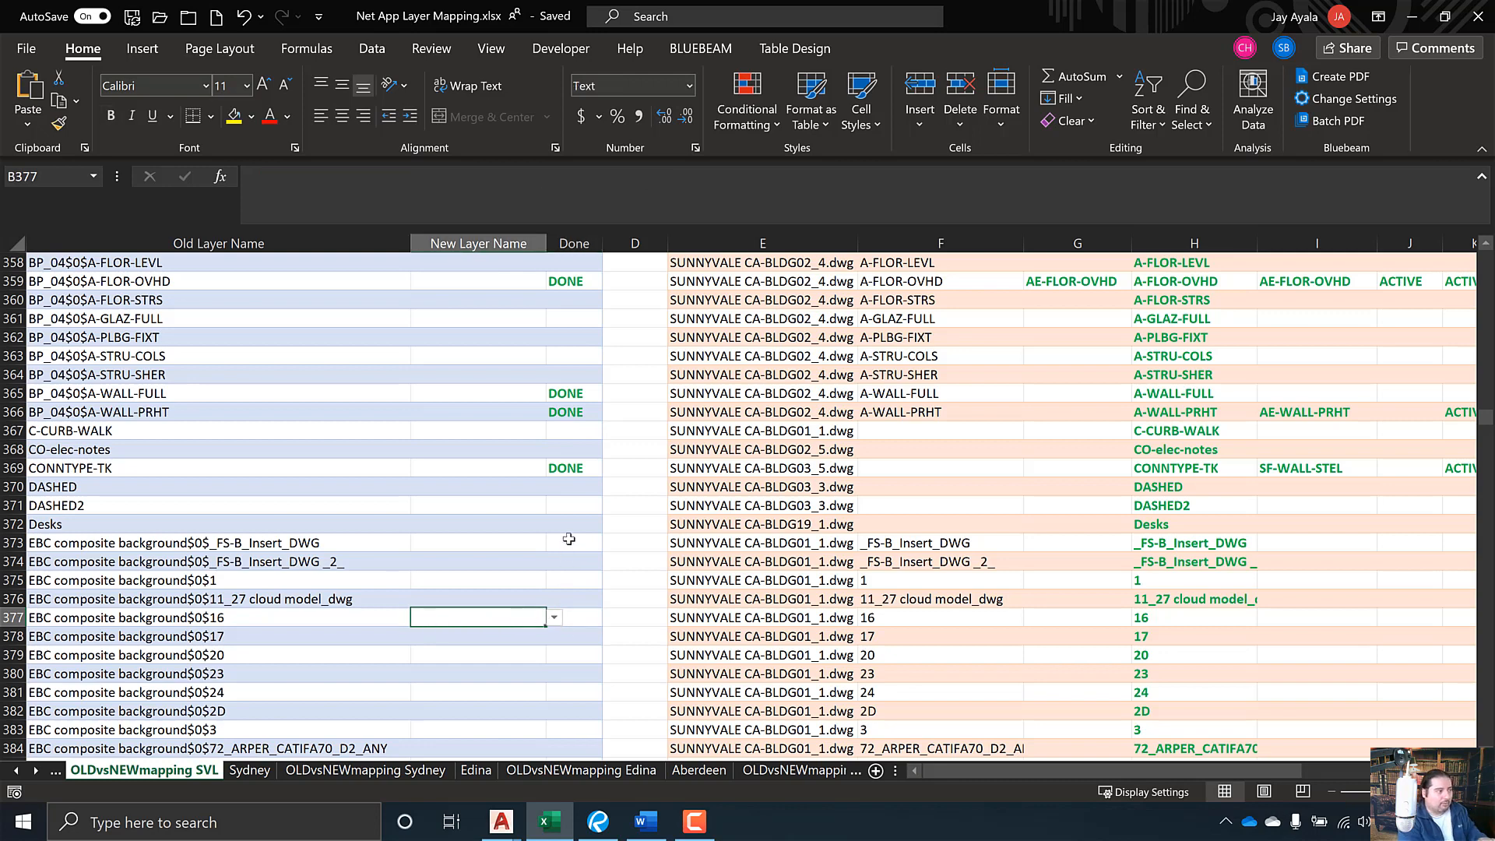
drag(575, 542, 575, 682)
click(493, 617)
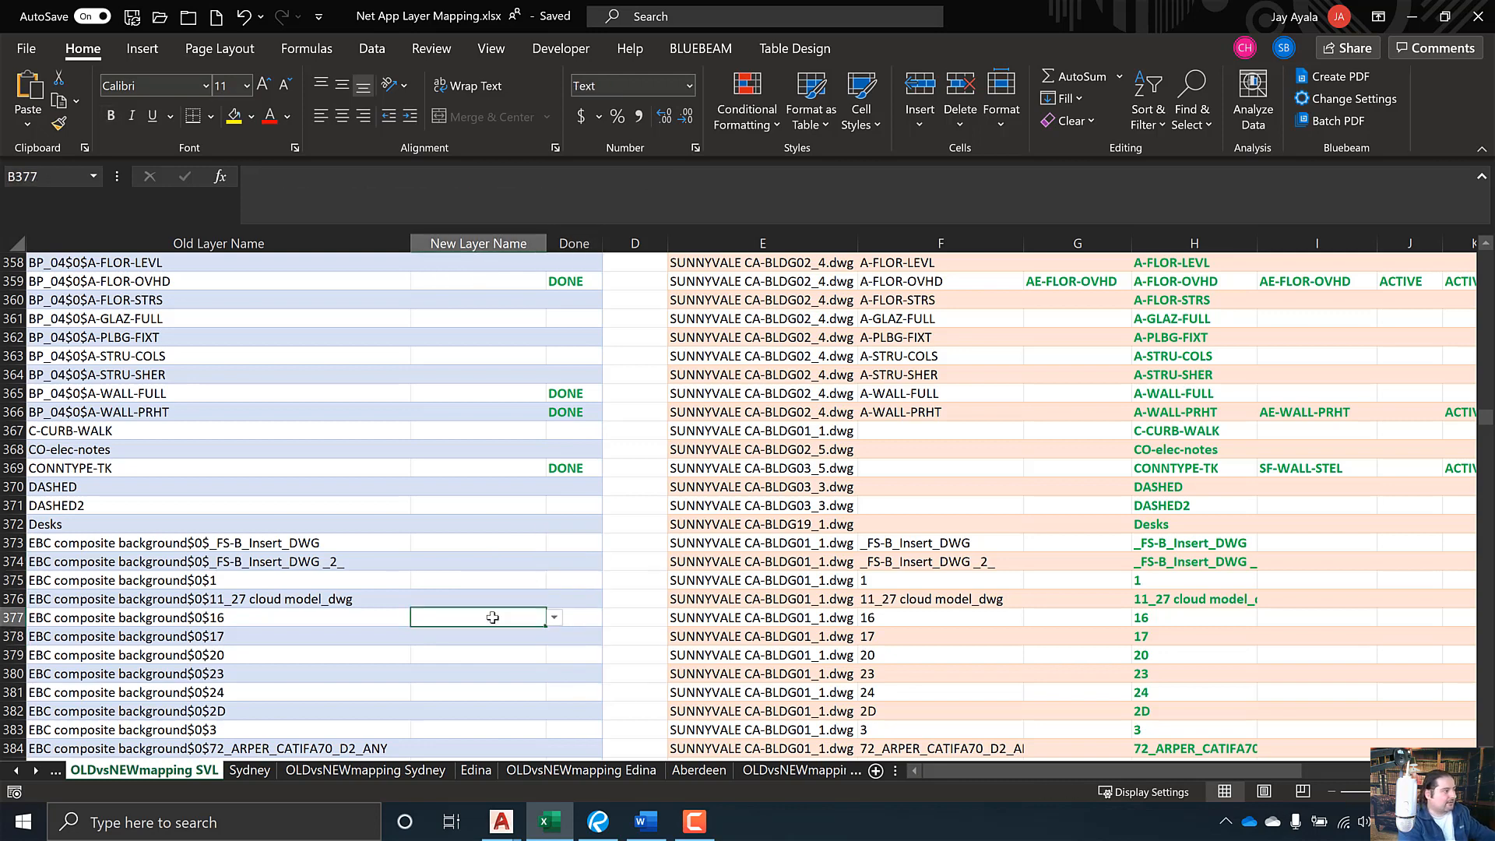
- Choose AE-ANNO-NPLT from B377's name list for EBC composite background$0$16
click(553, 618)
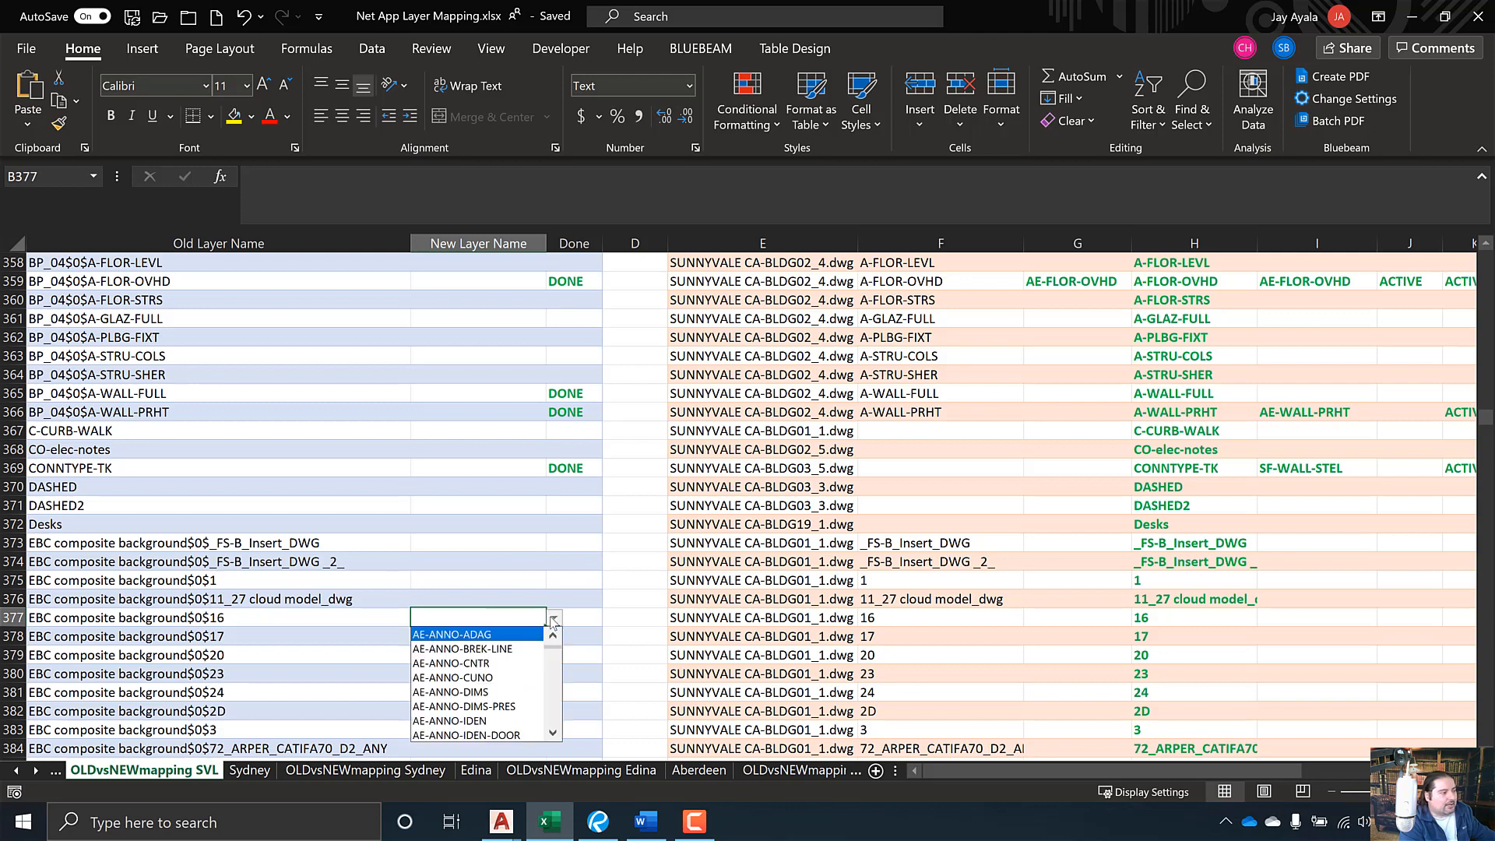
click(553, 674)
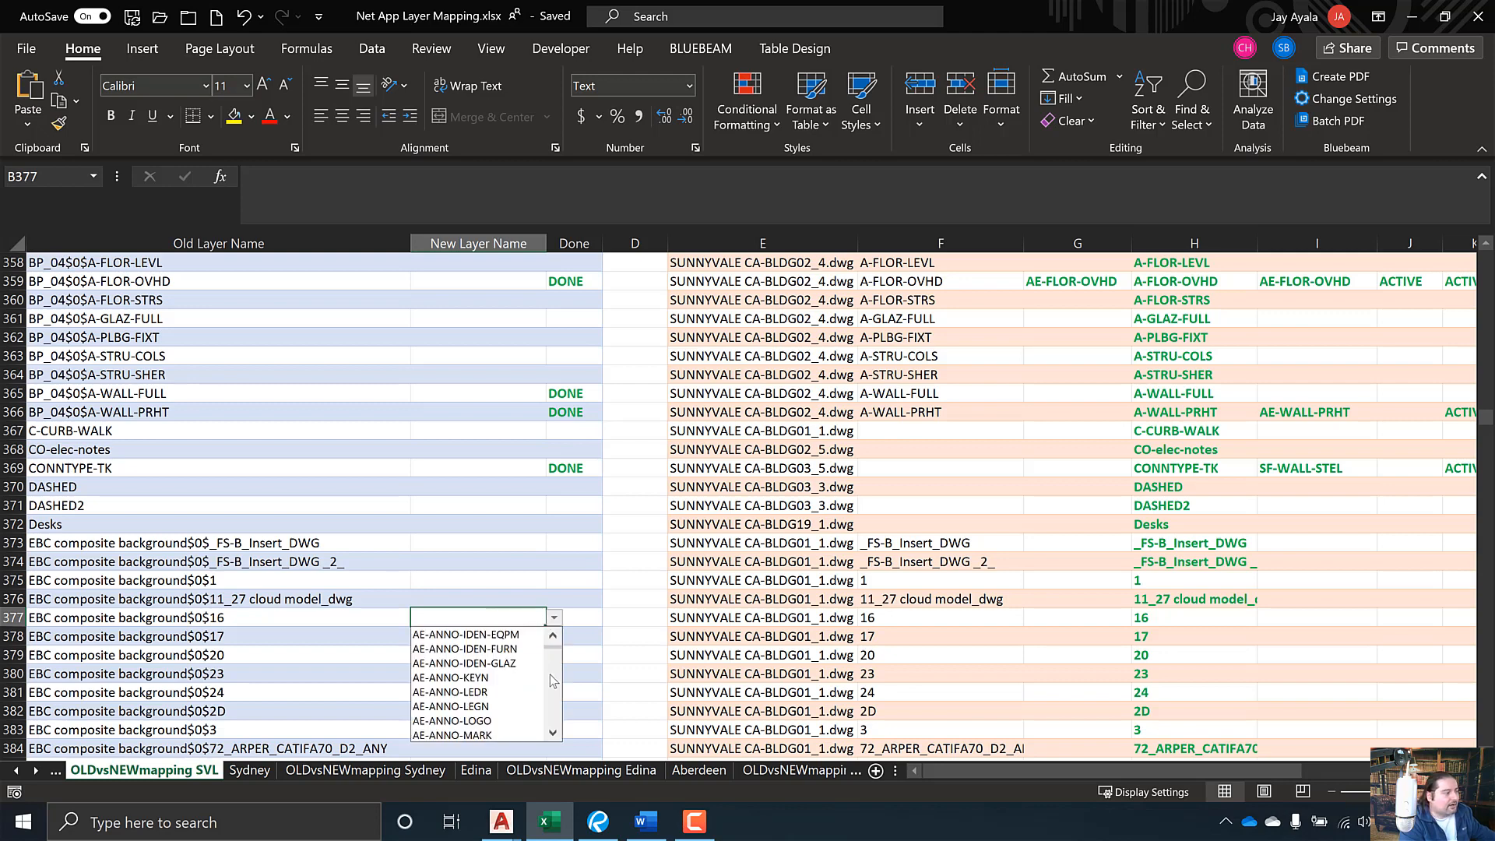
click(553, 680)
click(508, 663)
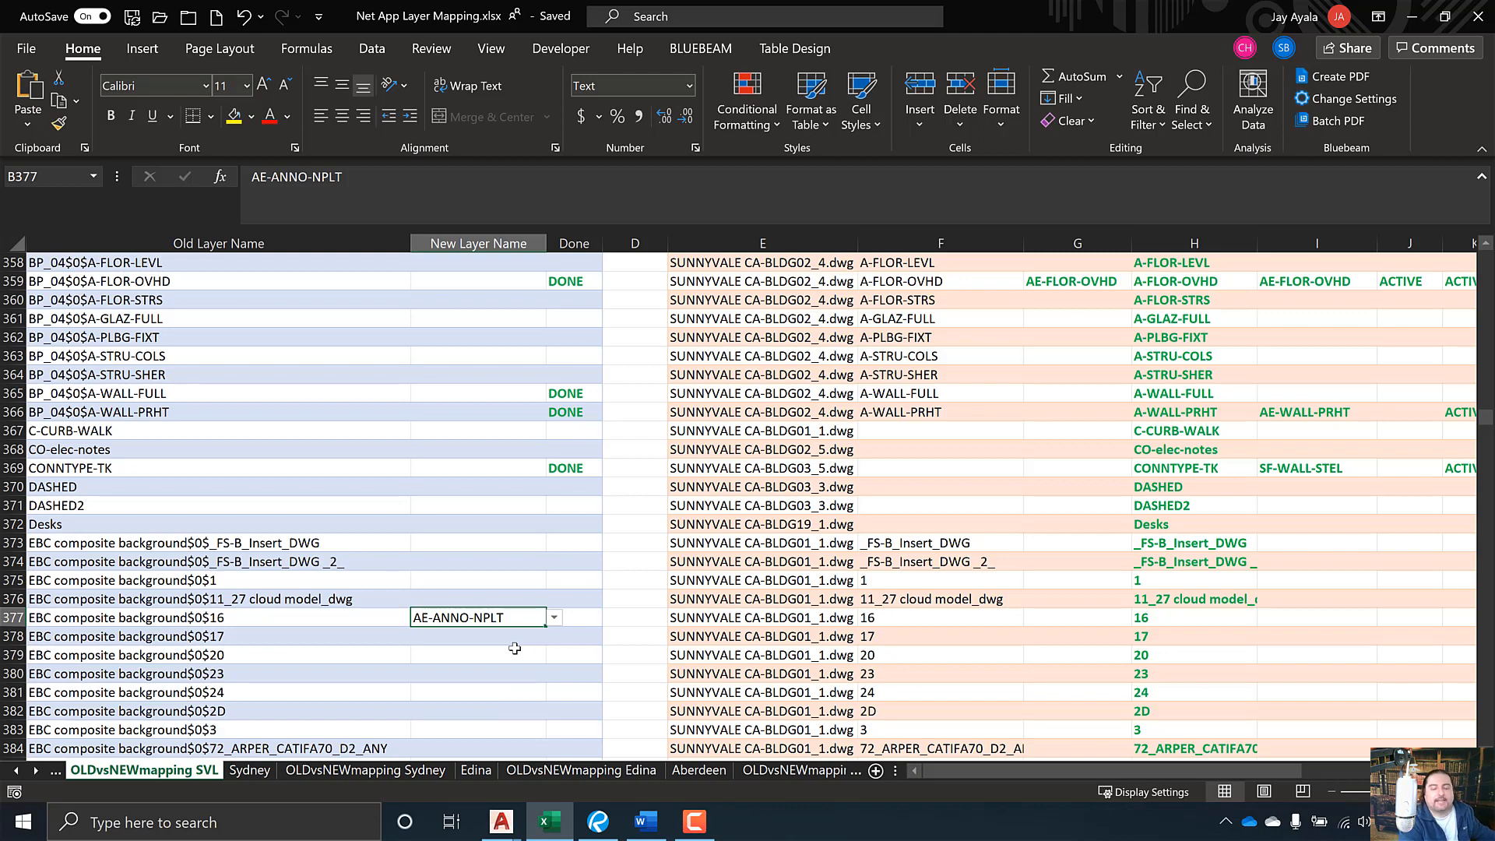
click(511, 649)
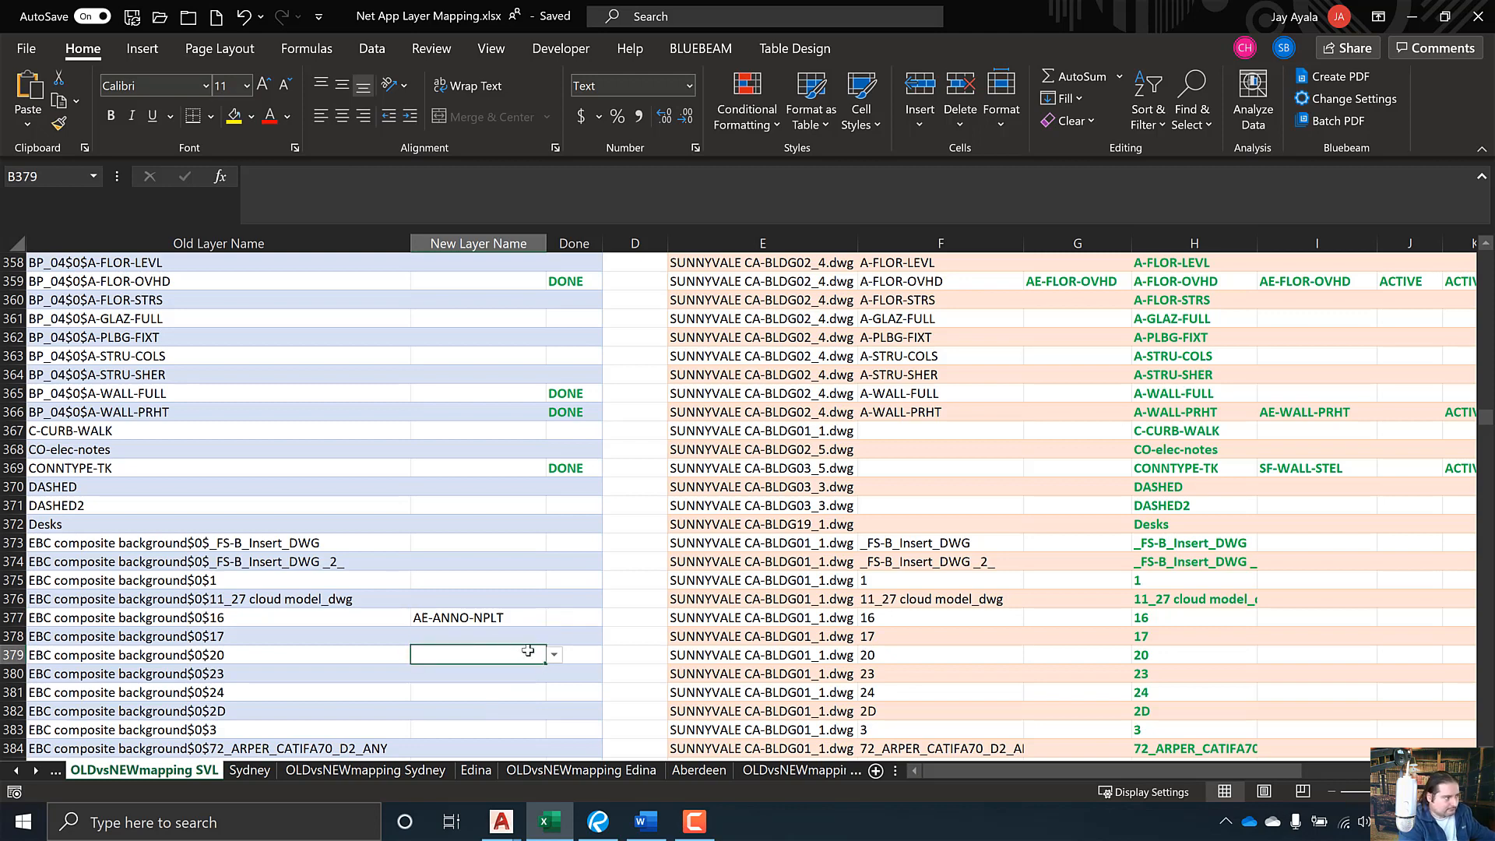
click(563, 492)
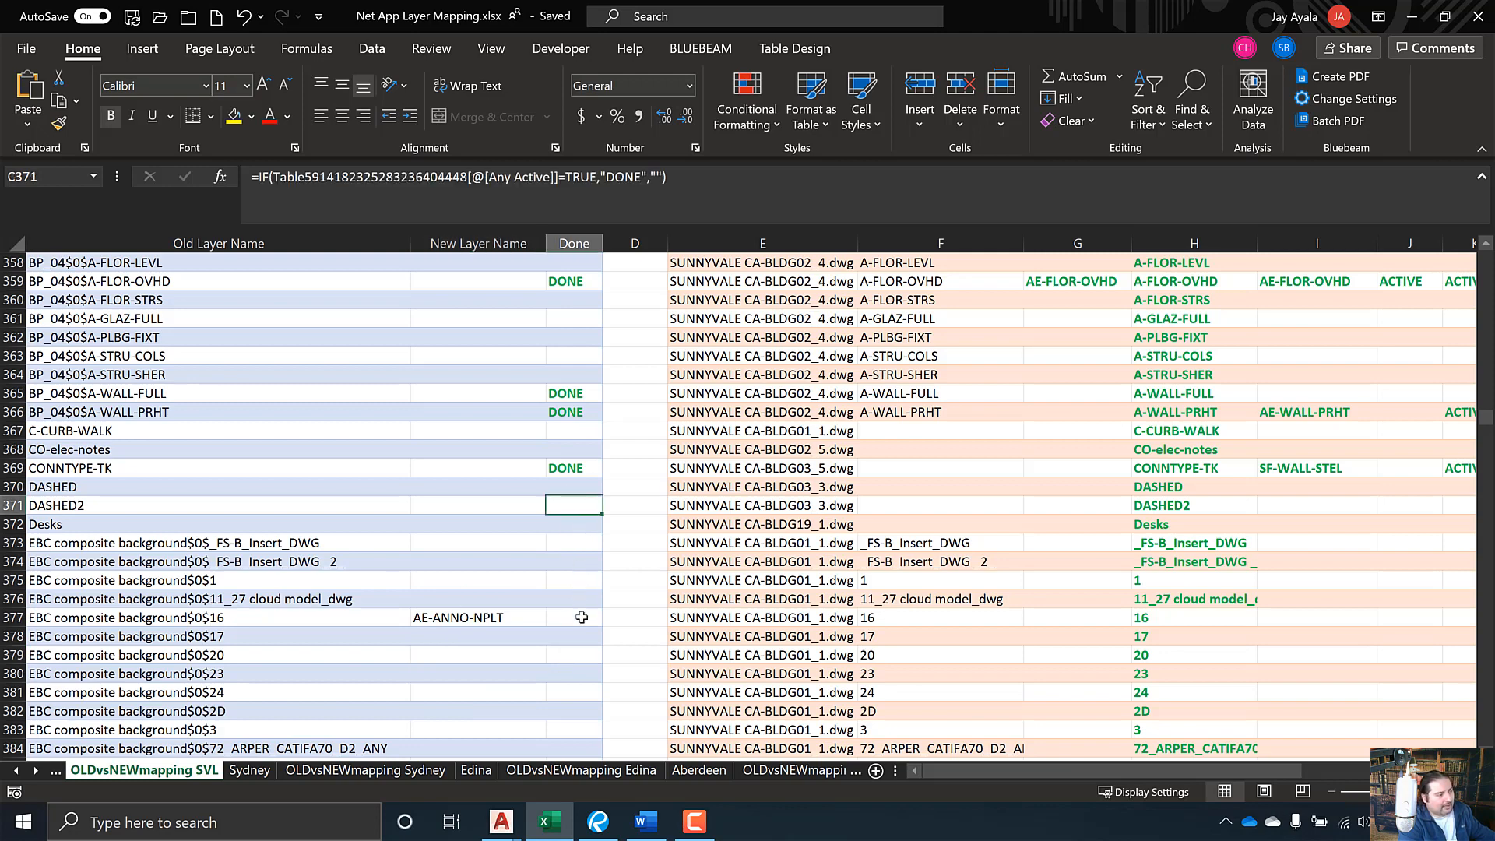
drag(573, 562, 576, 669)
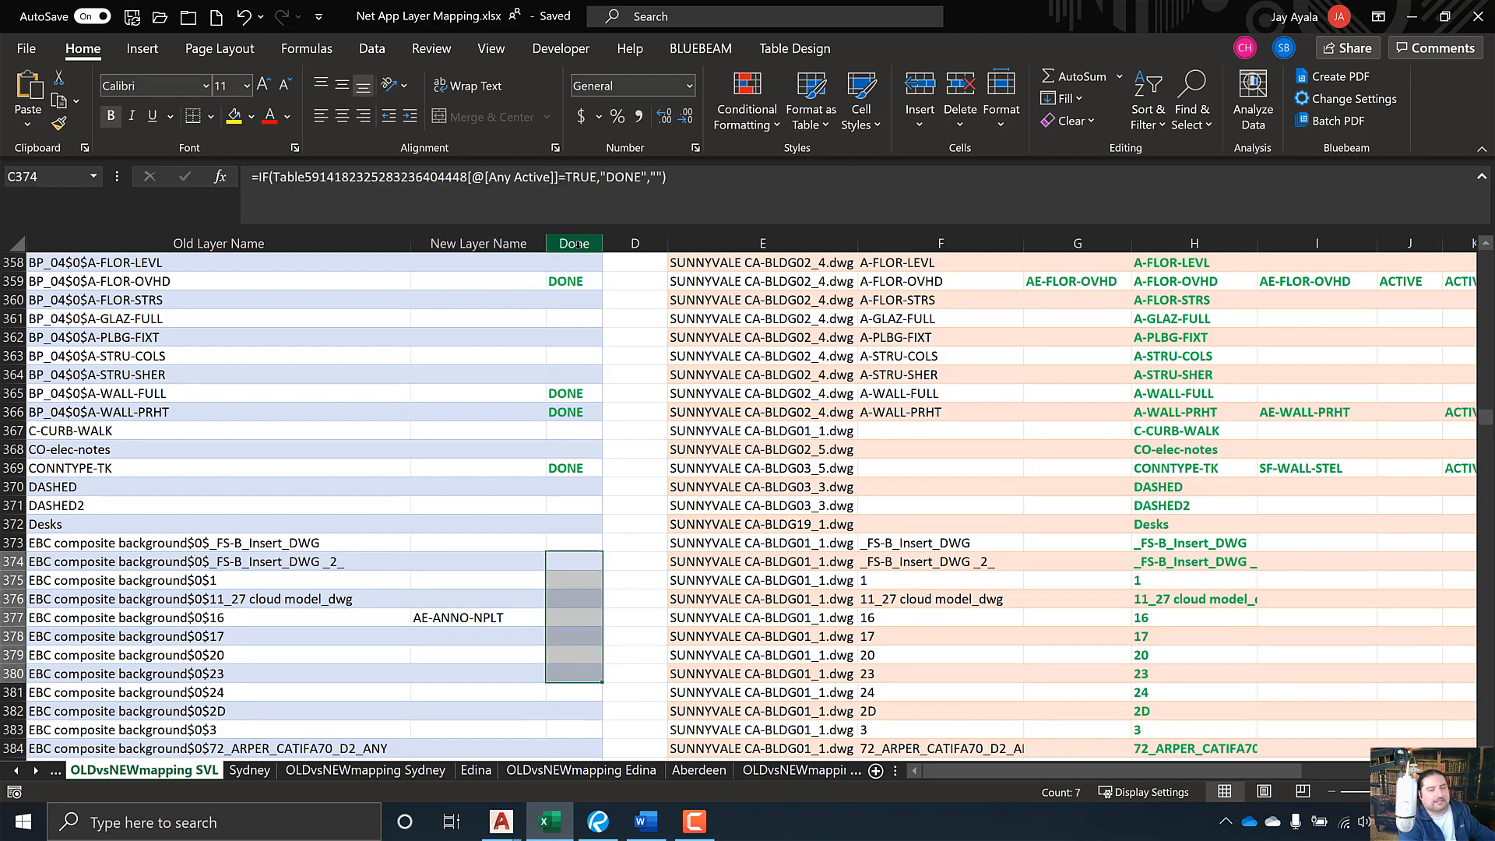
key(ctrl+q)
key(Escape)
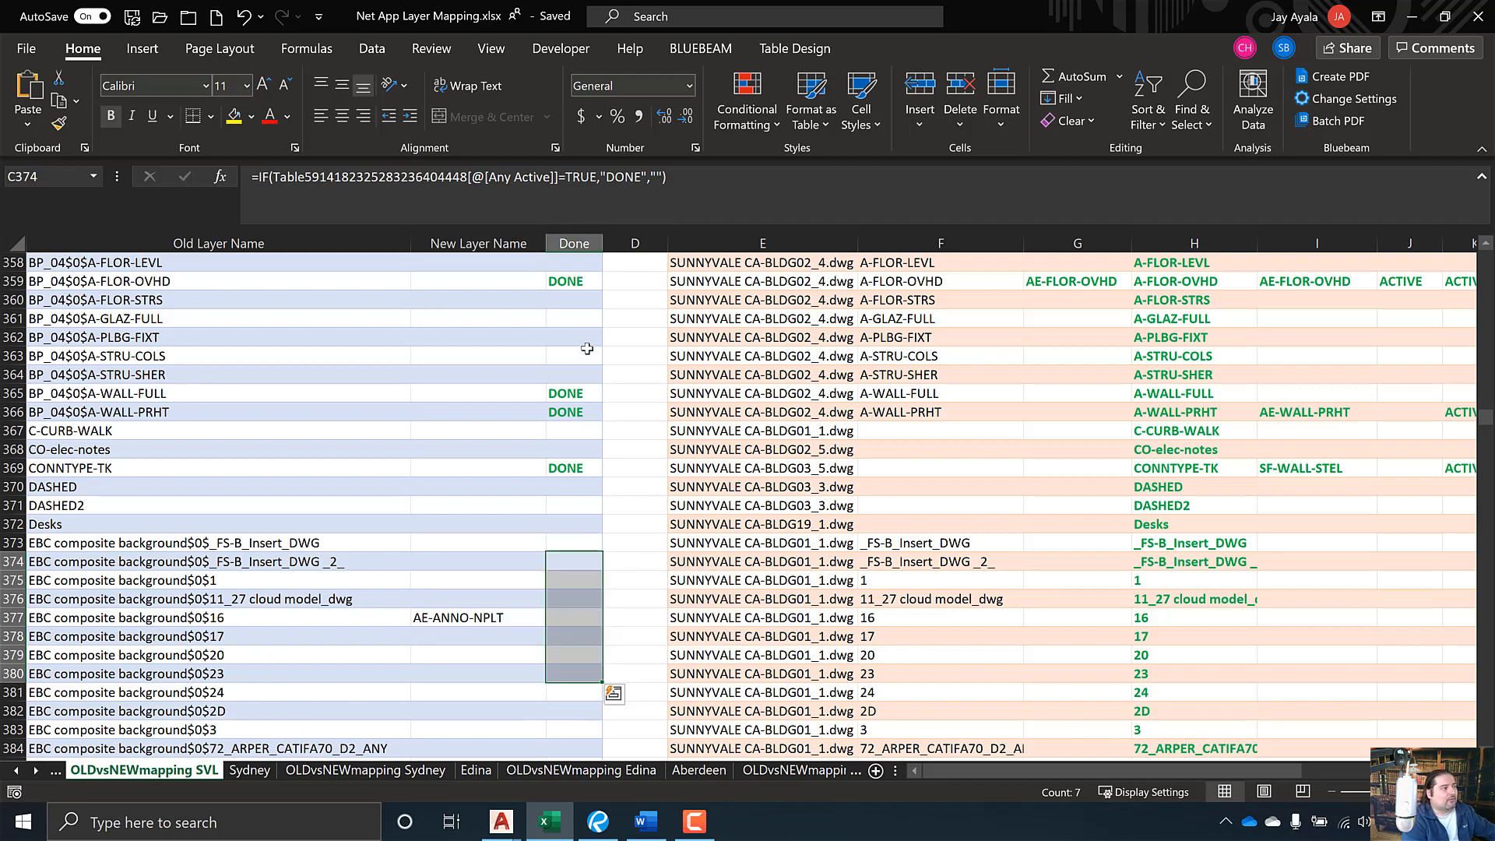
click(584, 397)
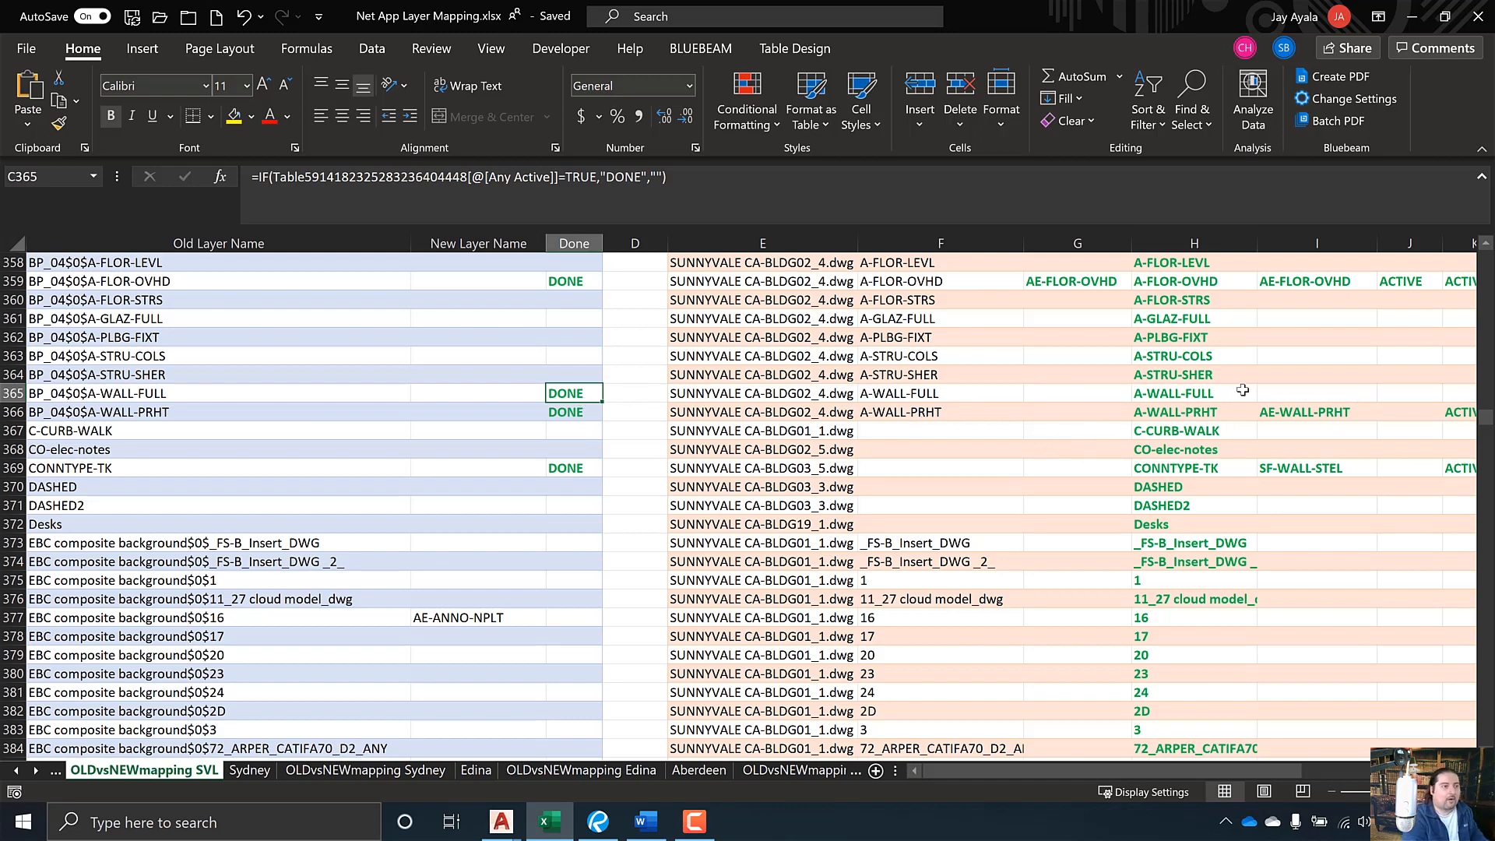
click(1292, 373)
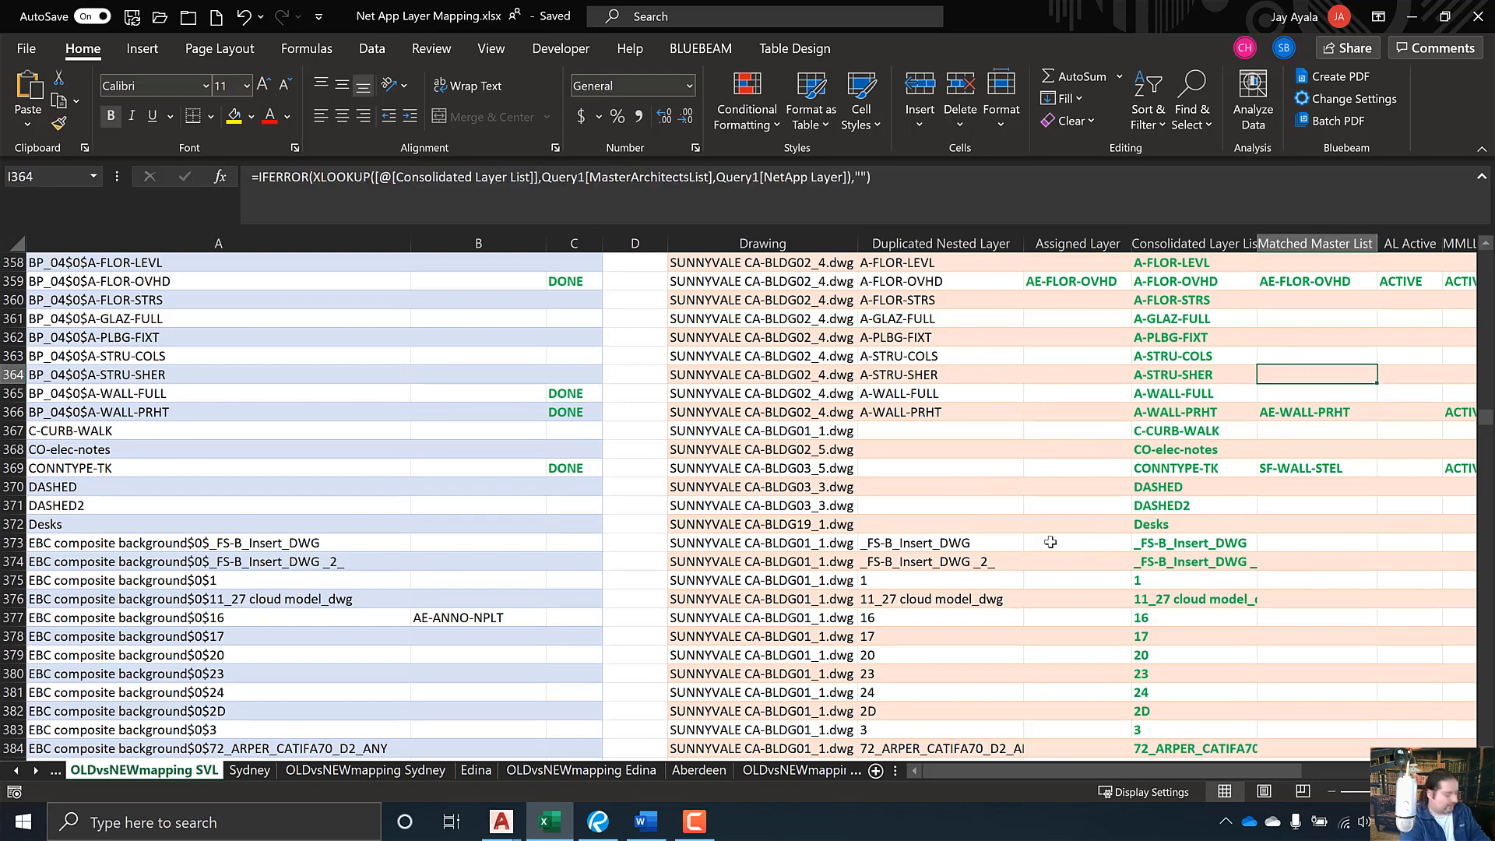
key(Right)
key(Right)
key(Right)
key(Right)
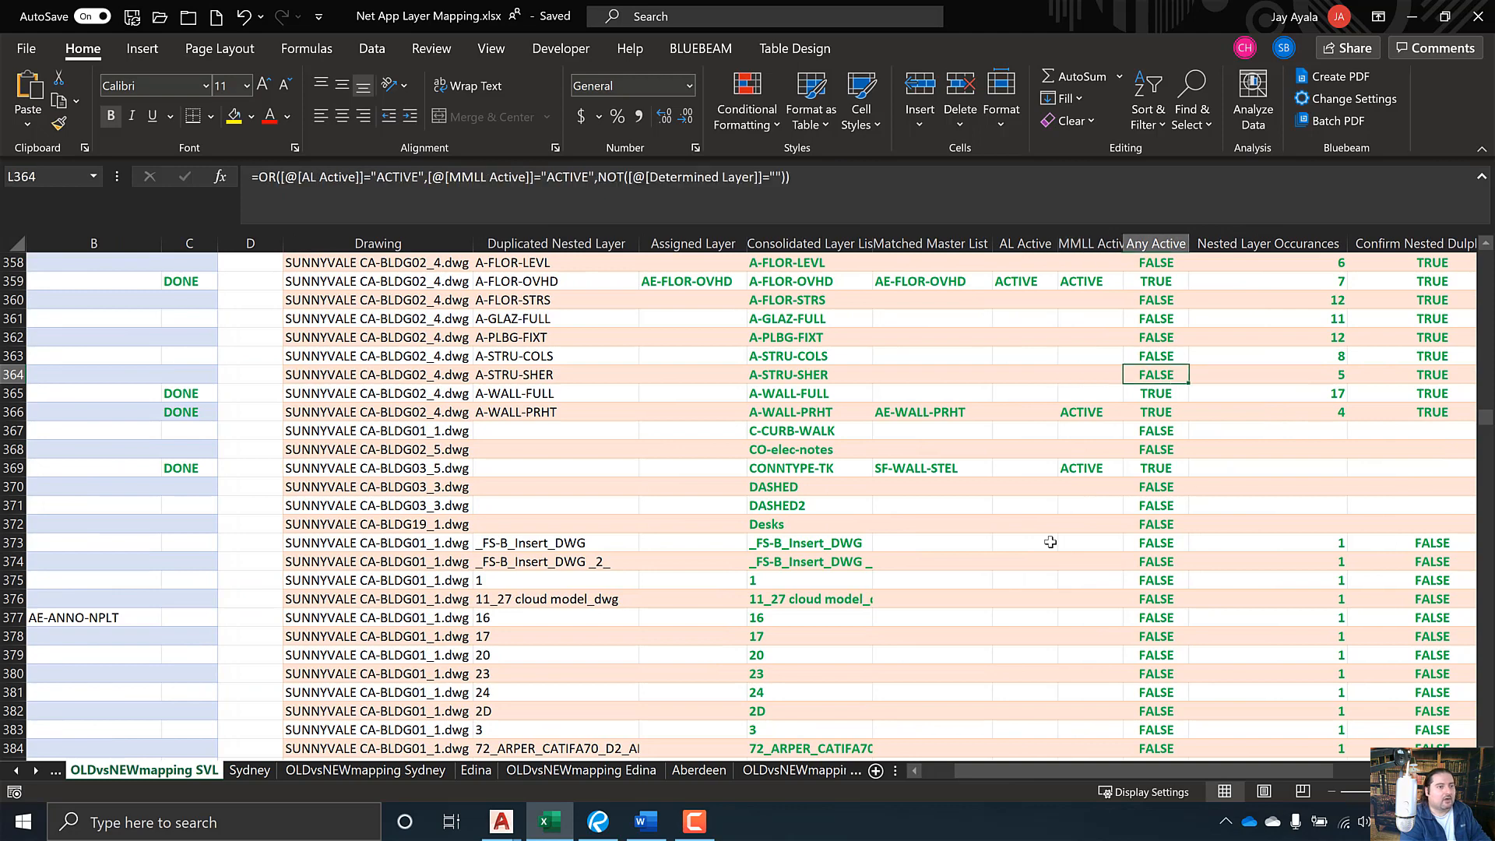
key(Right)
key(Right)
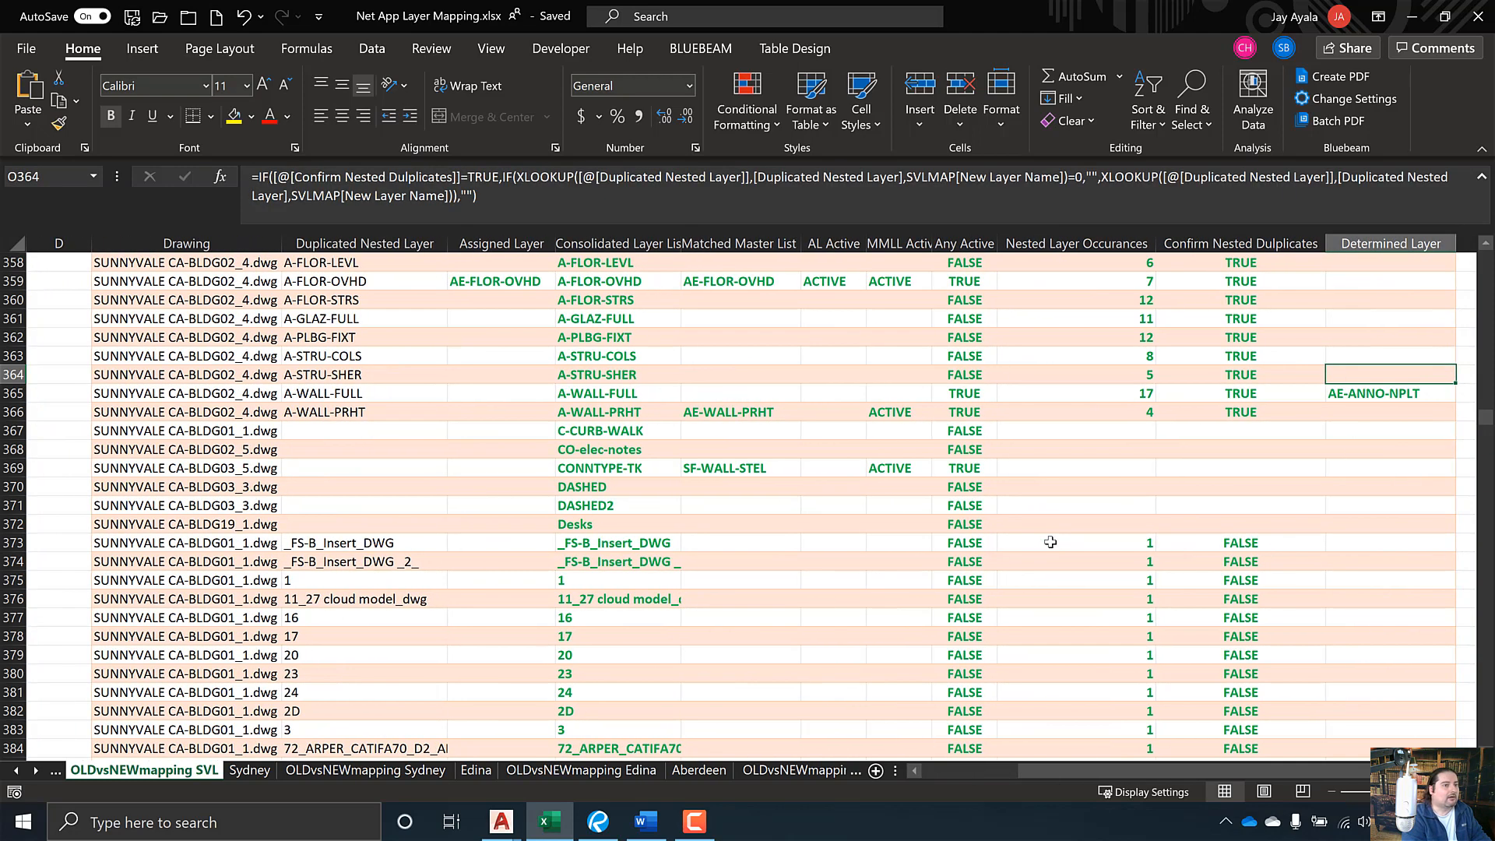
key(Left)
key(Left)
key(Left)
key(Left)
key(Left)
key(Left)
key(Left)
key(Left)
key(Left)
key(Left)
key(Left)
key(Left)
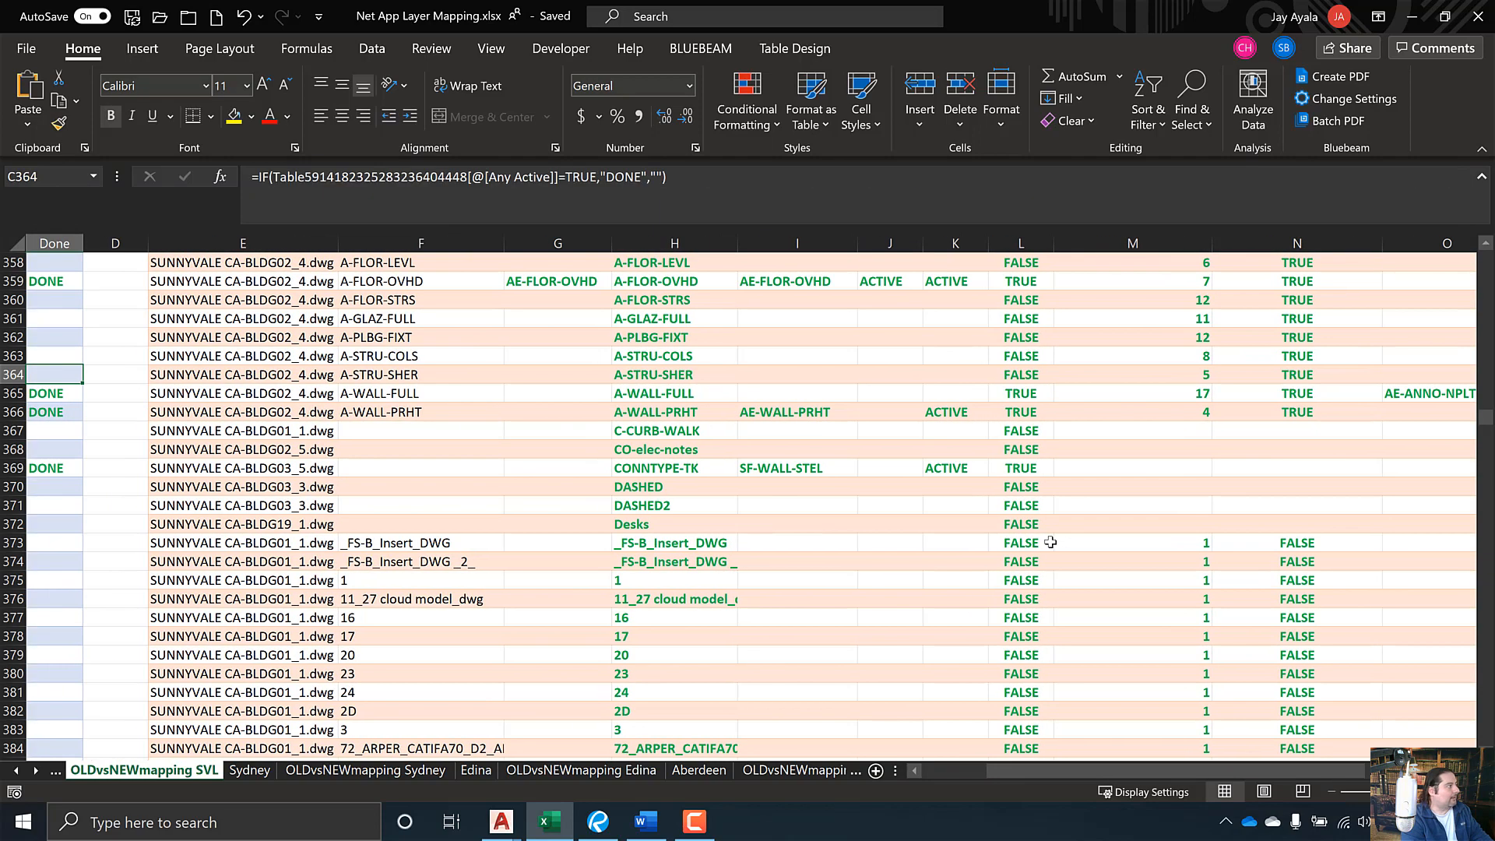
key(Down)
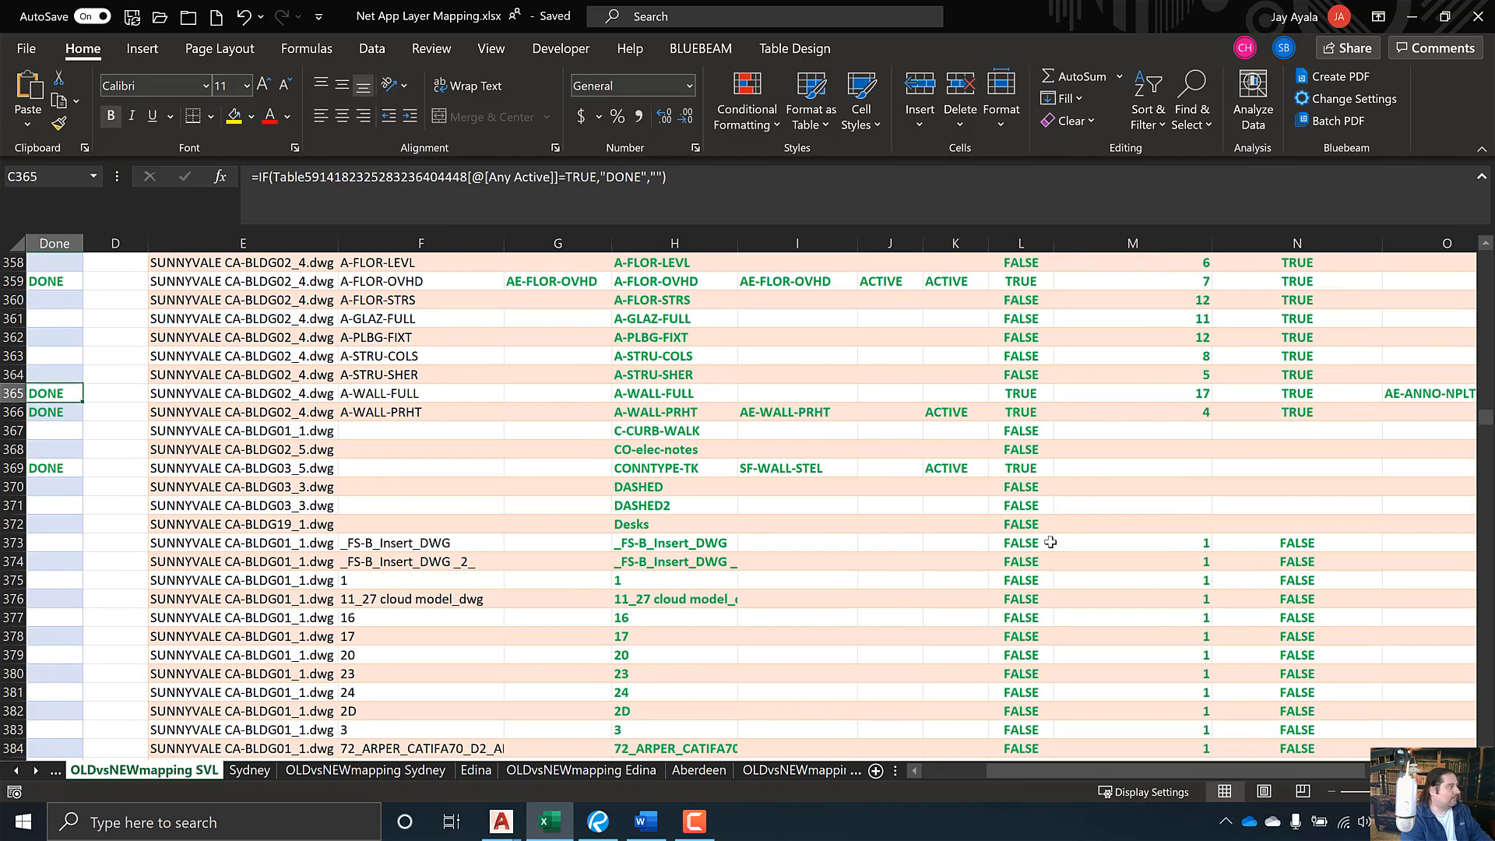
key(Left)
key(Left)
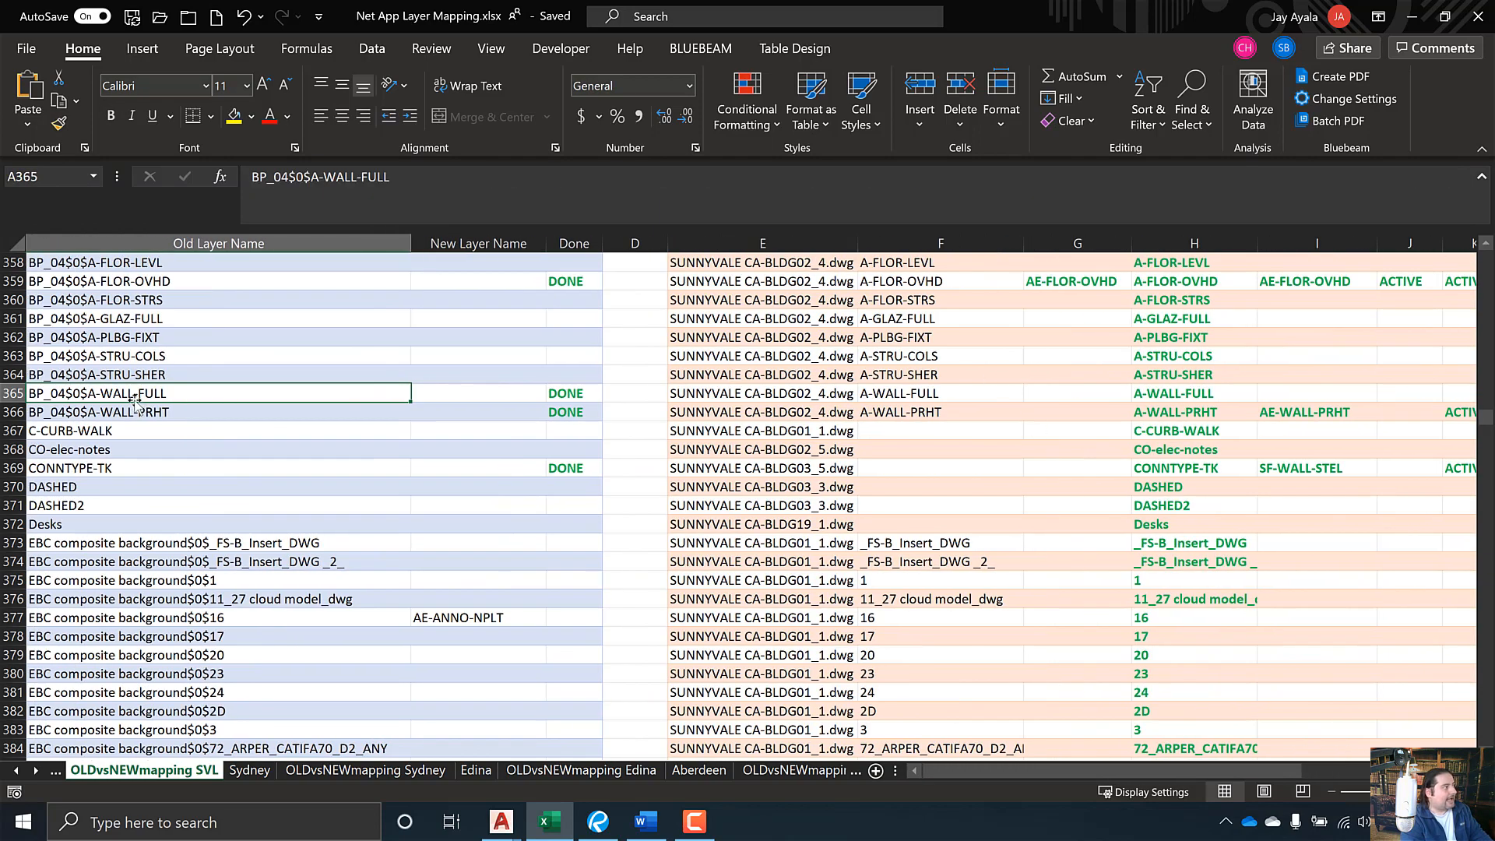
key(Right)
key(Right)
key(Right)
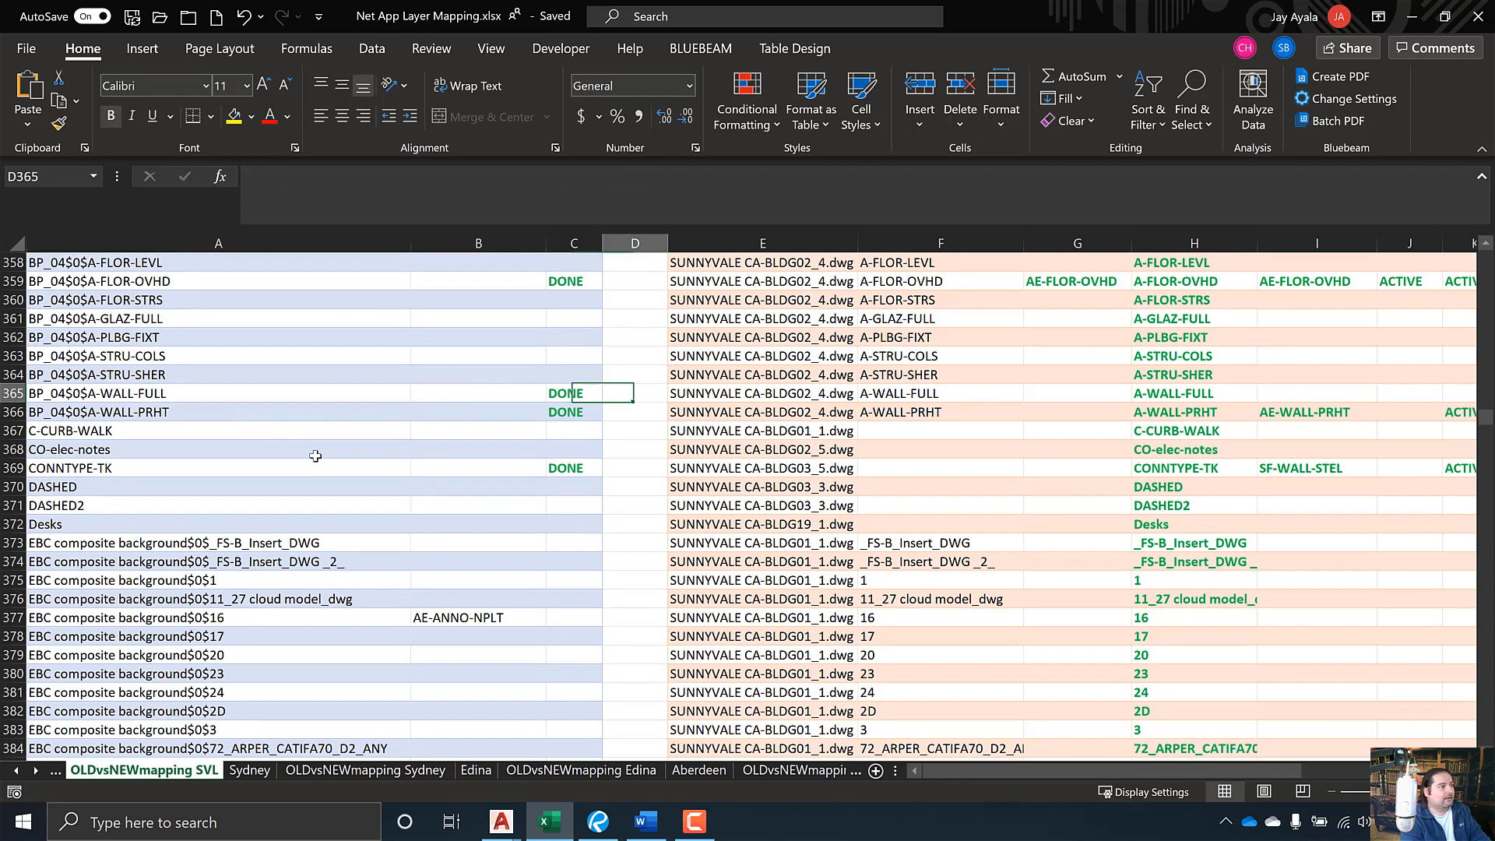
key(Right)
key(Right)
key(Right)
key(Right)
key(Right)
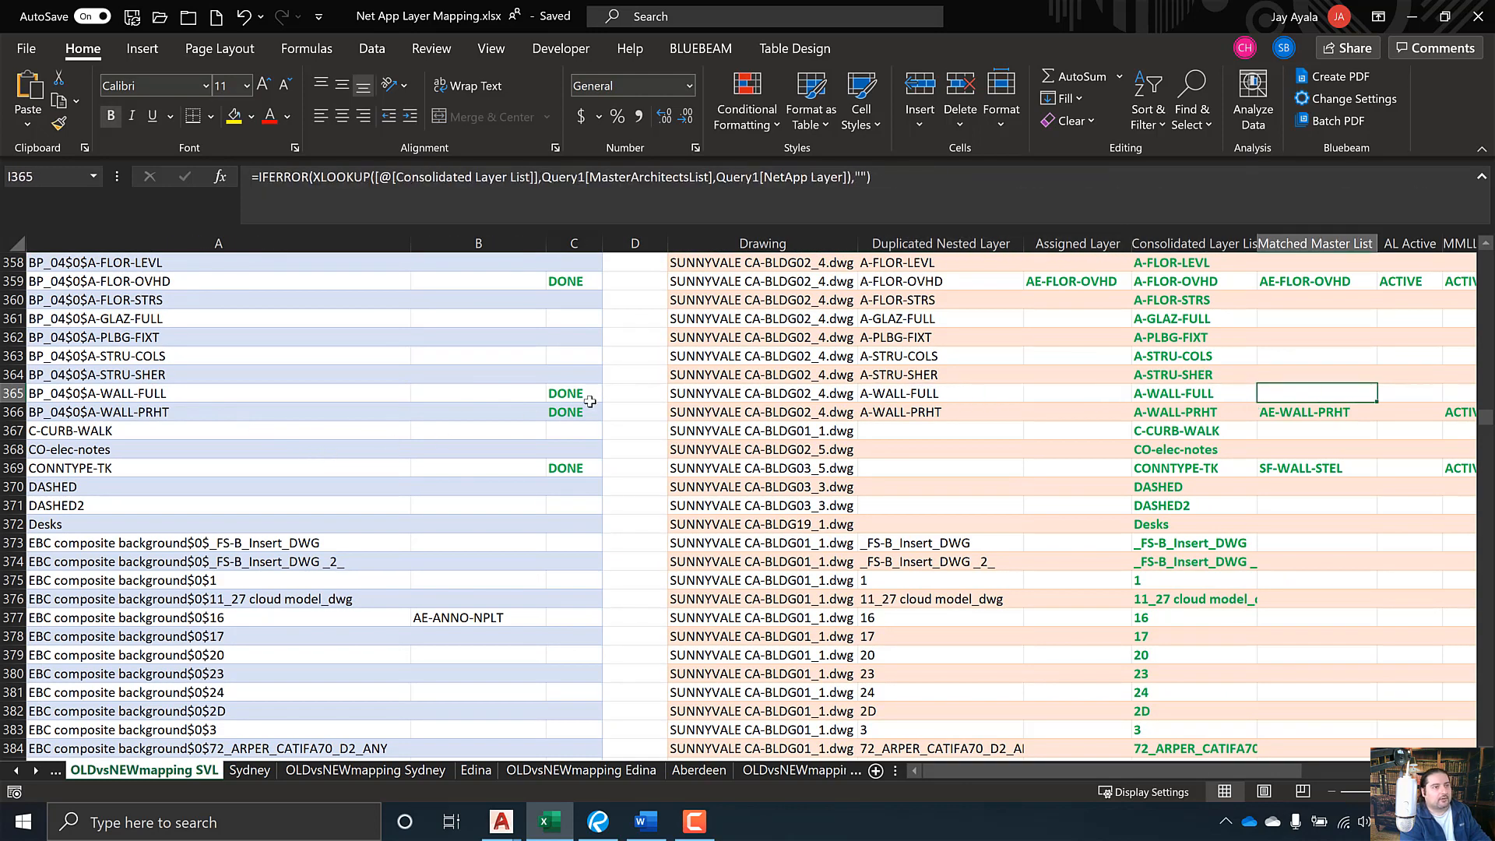
key(Right)
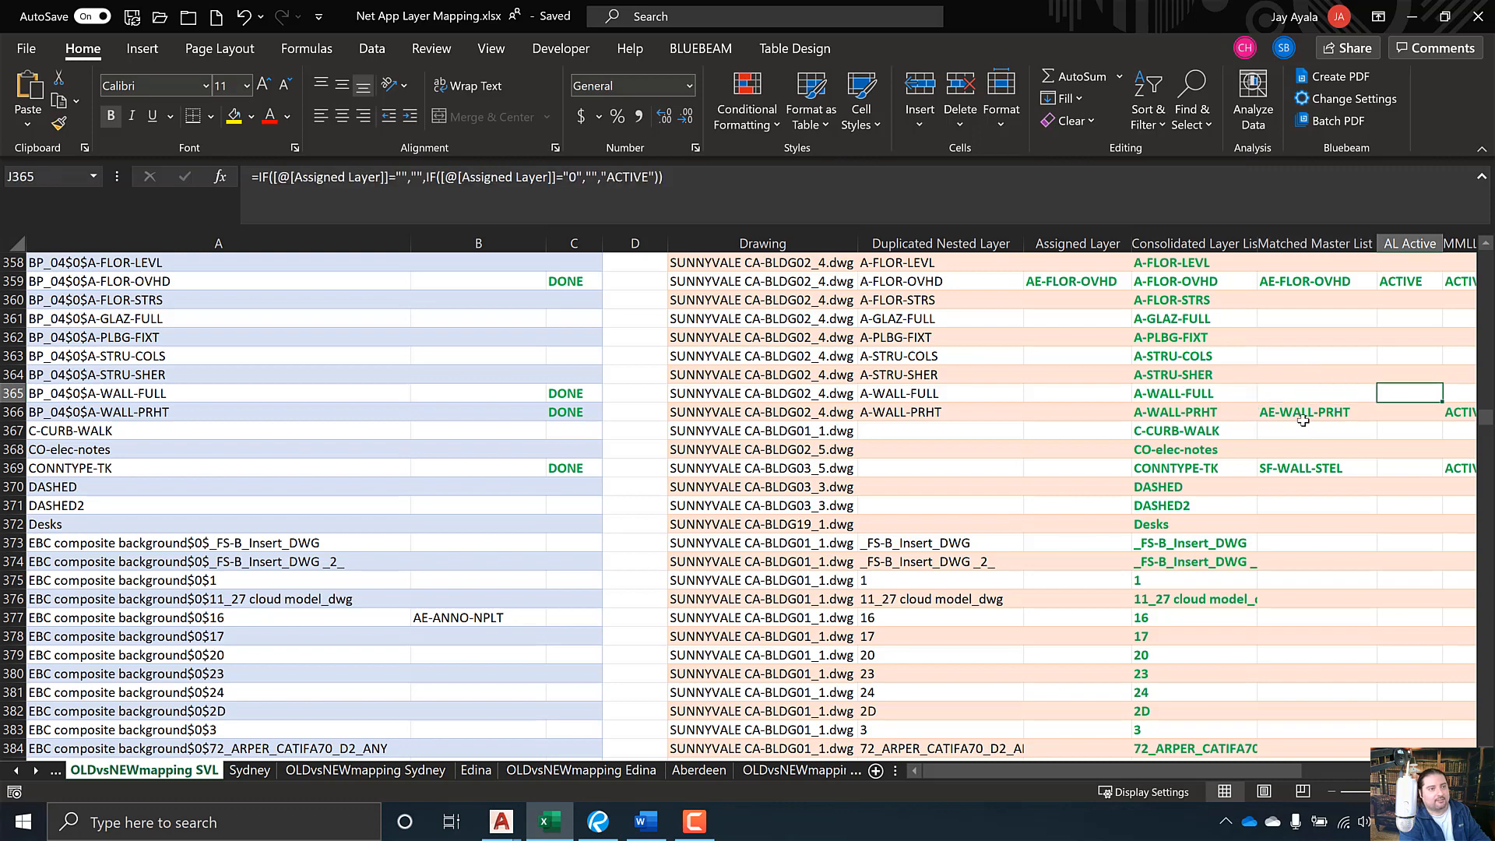
key(Right)
key(Right)
key(Right)
key(Right)
key(Right)
key(Right)
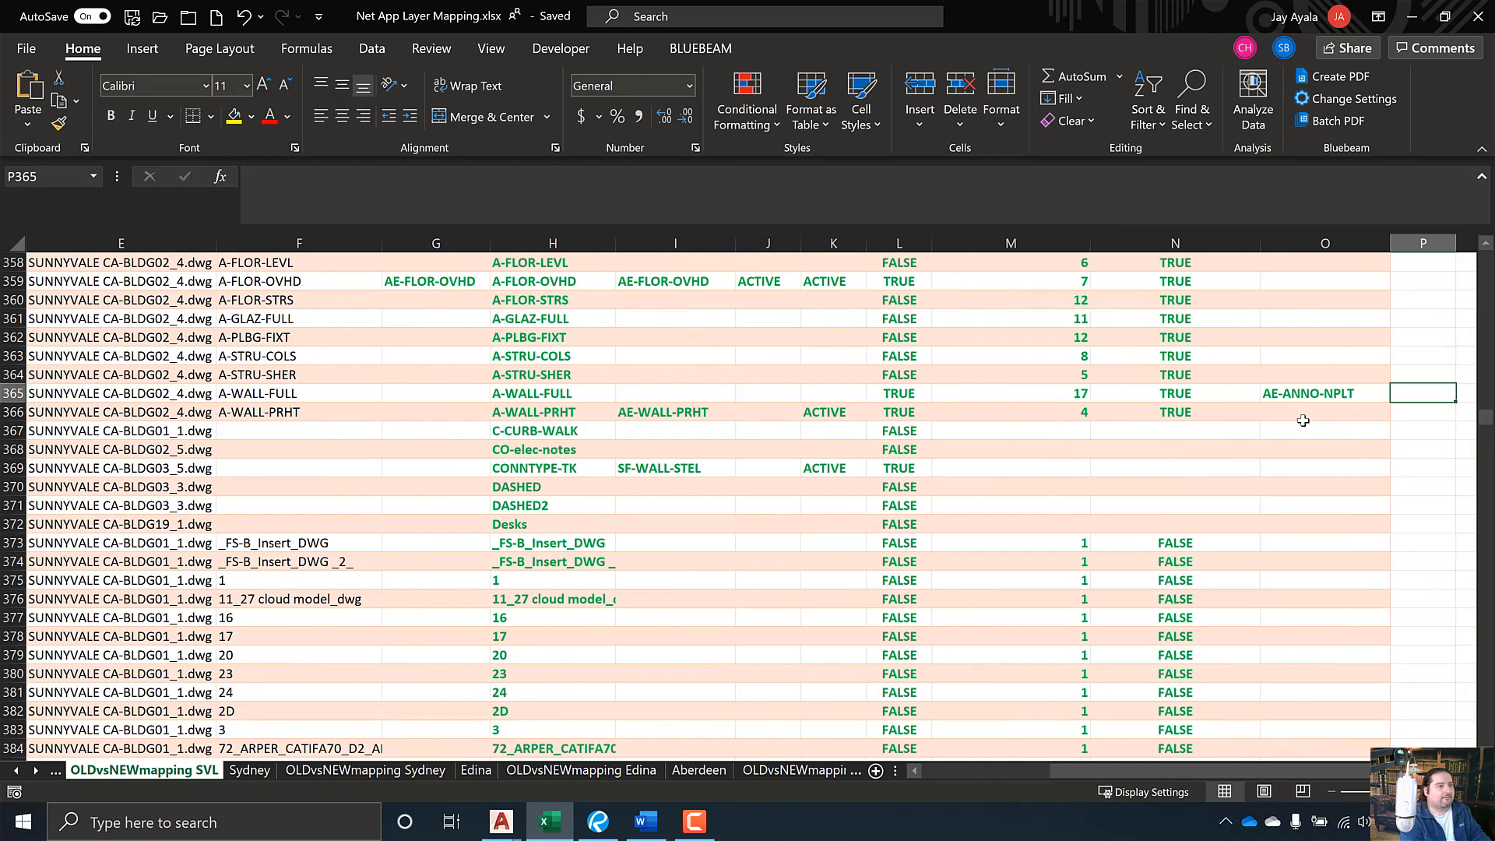
click(1310, 395)
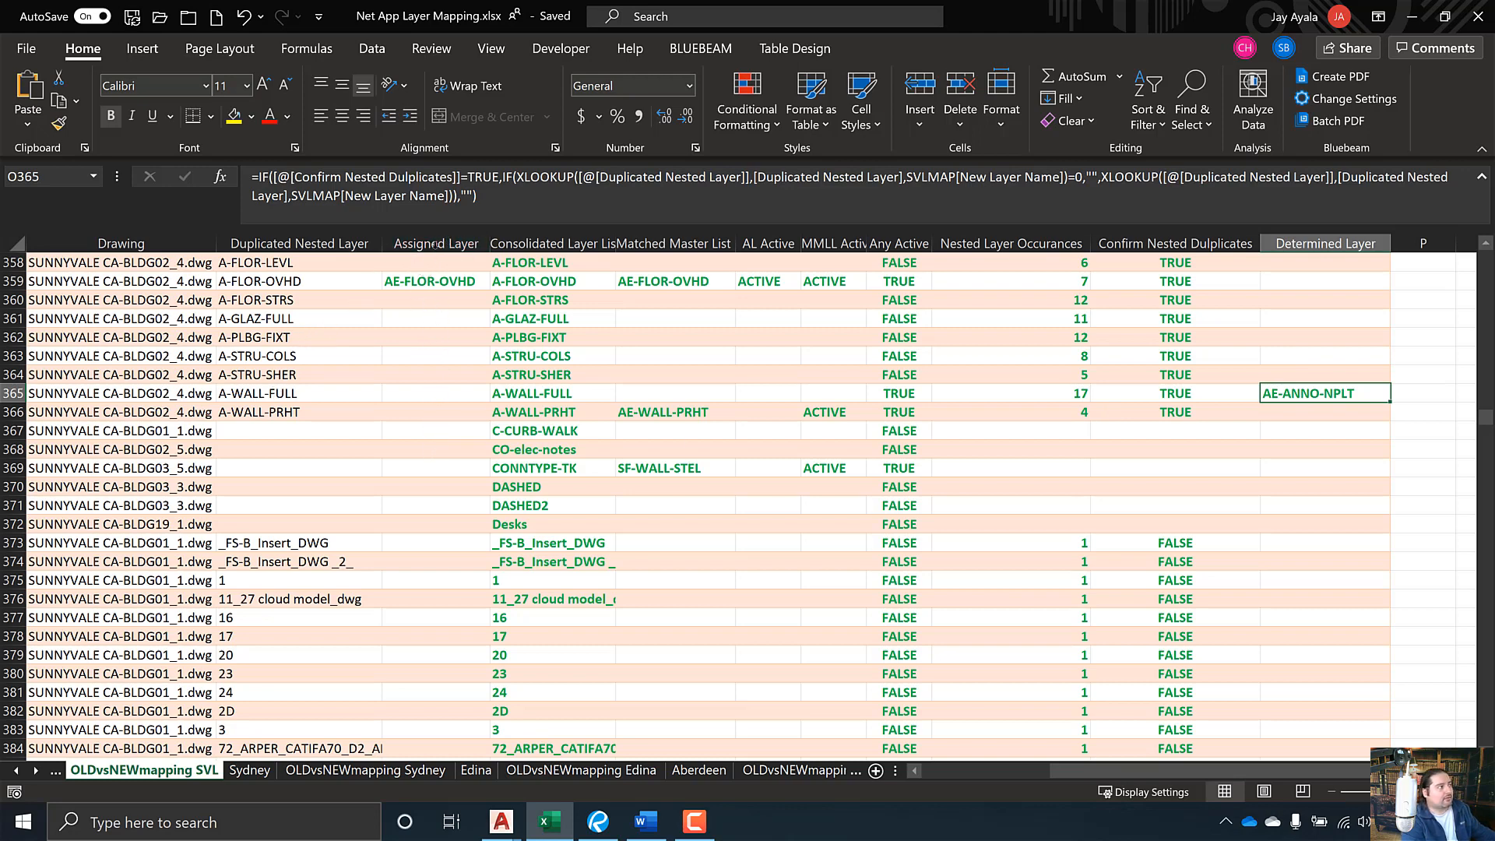
- Select the Assigned Layer, Matched Master List and Determined Layer columns together
click(432, 243)
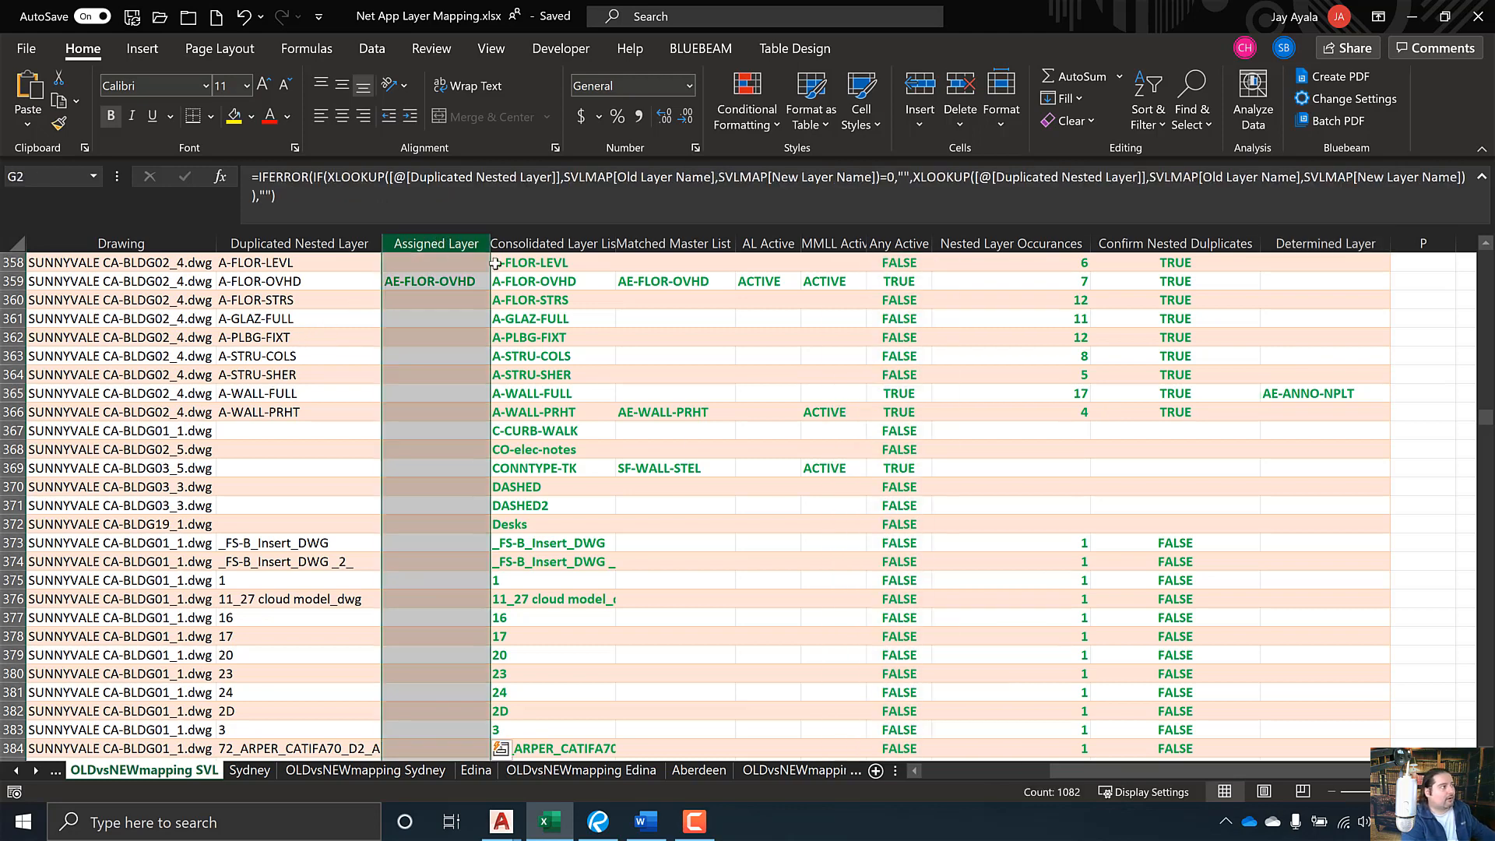
ctrl+click(658, 243)
ctrl+click(1301, 244)
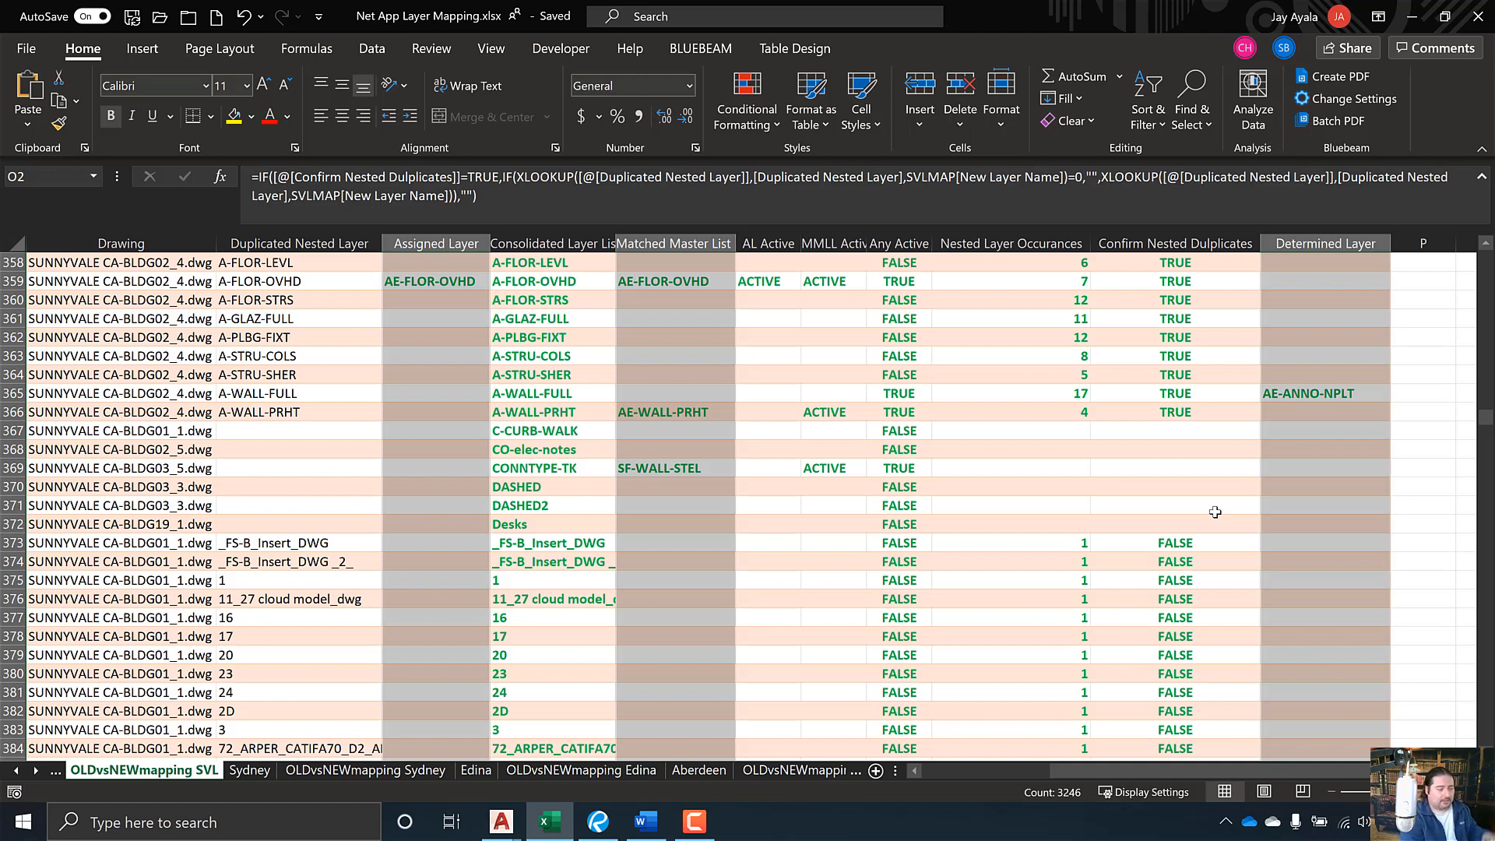
- Copy AE-ANNO-NPLT from O365 and return to the New Layer Name cell B365
click(1307, 393)
key(ctrl+c)
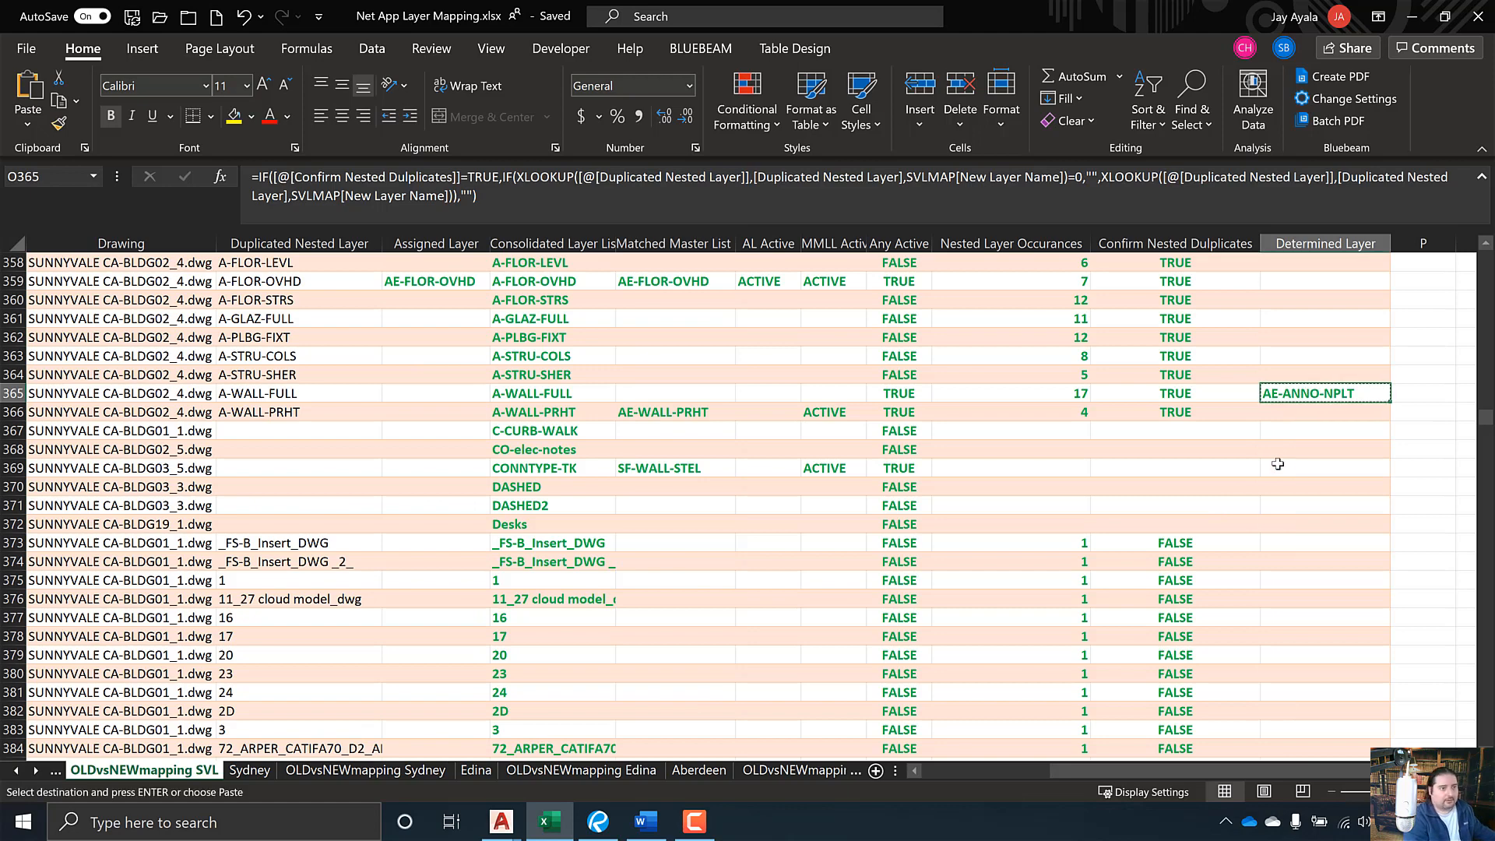
key(Left)
key(Left)
key(Left)
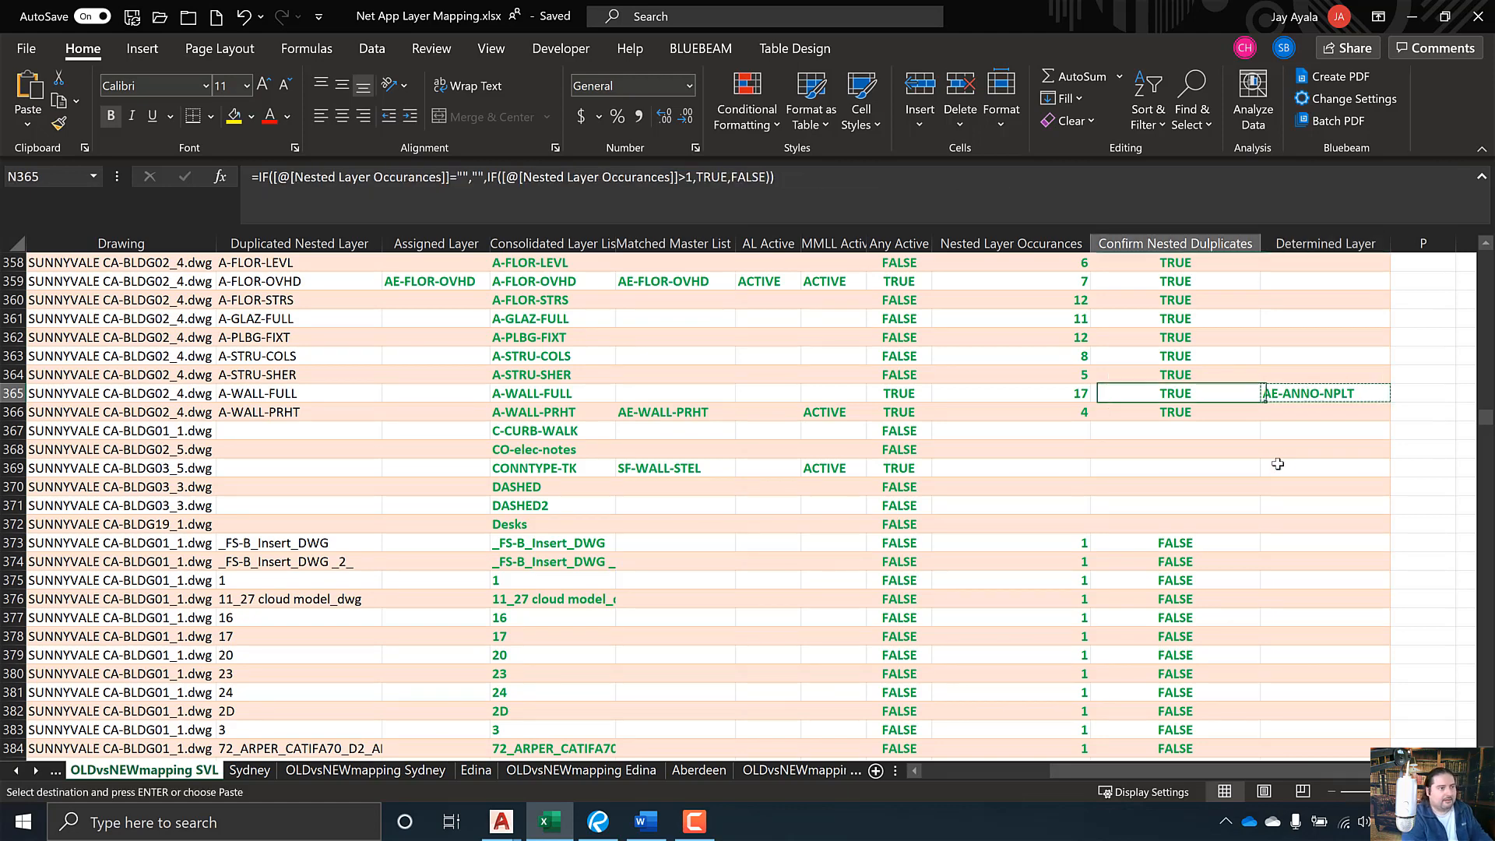
key(Left)
key(Left)
key(Left)
key(Left)
key(Left)
key(Left)
key(Left)
key(Left)
key(Left)
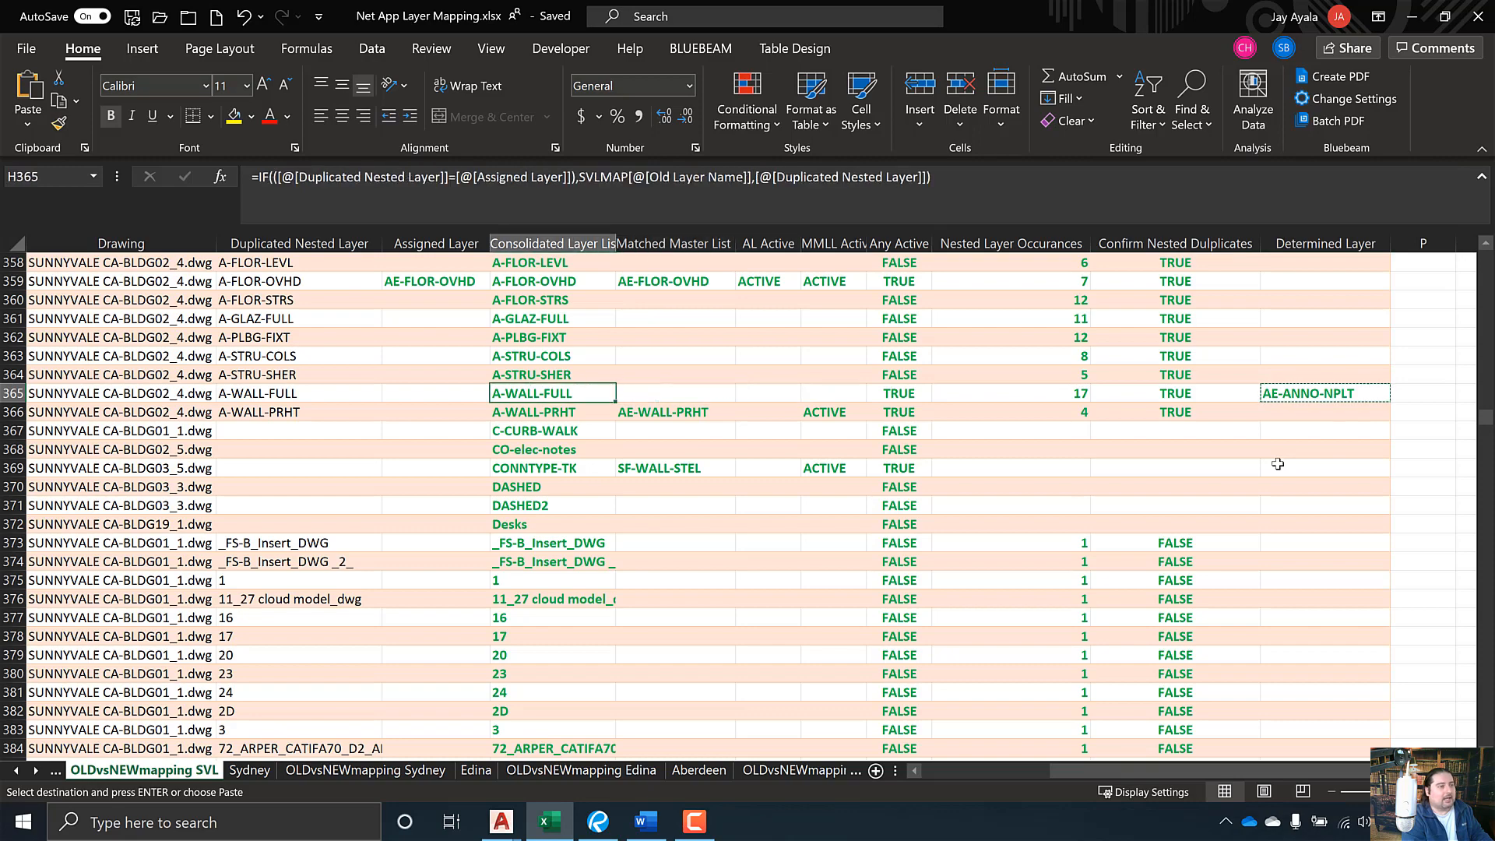
key(Left)
key(Left)
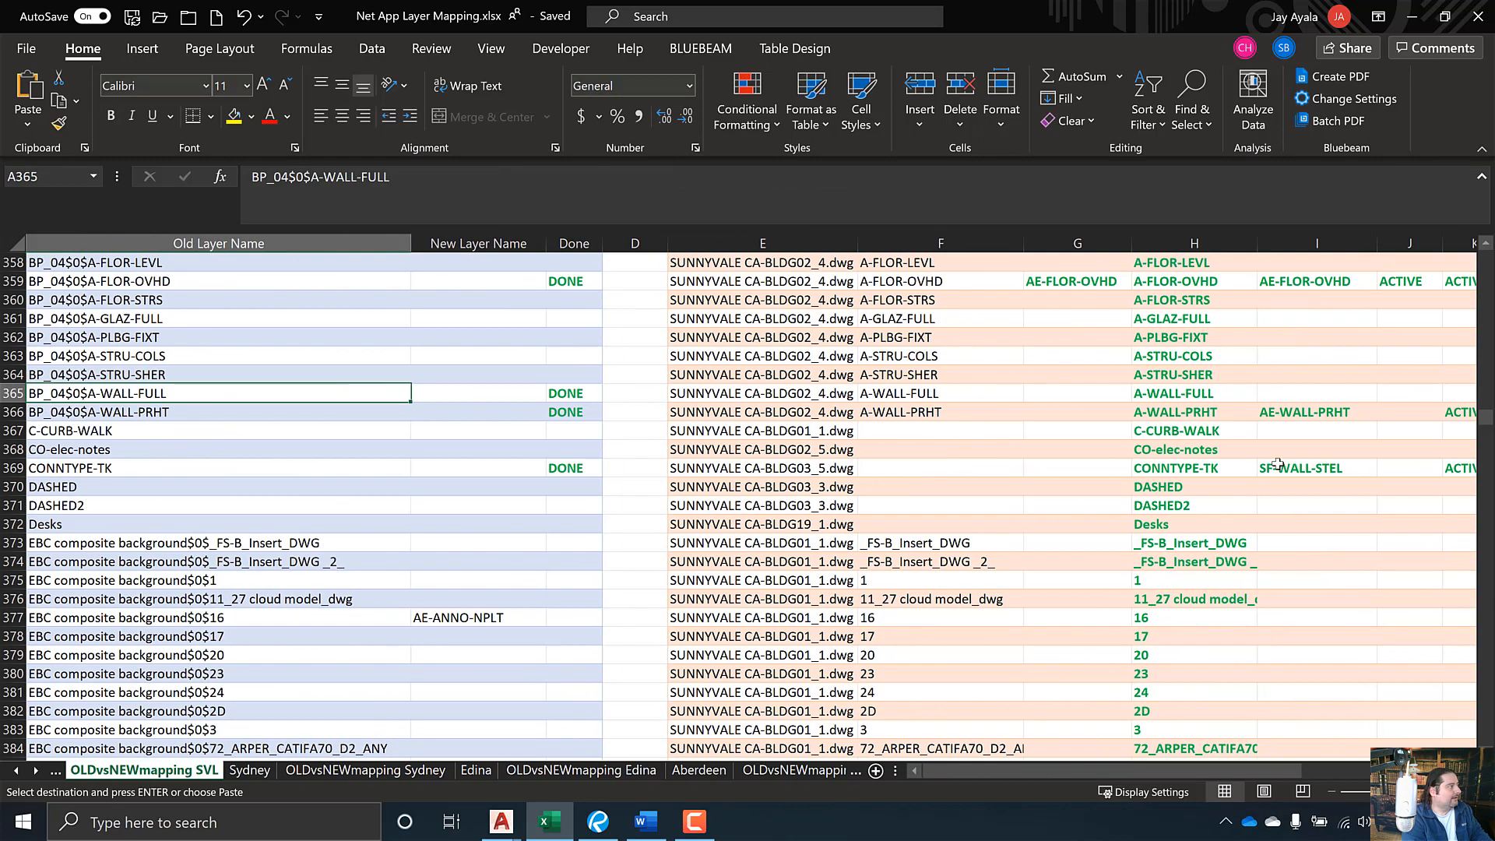
key(Right)
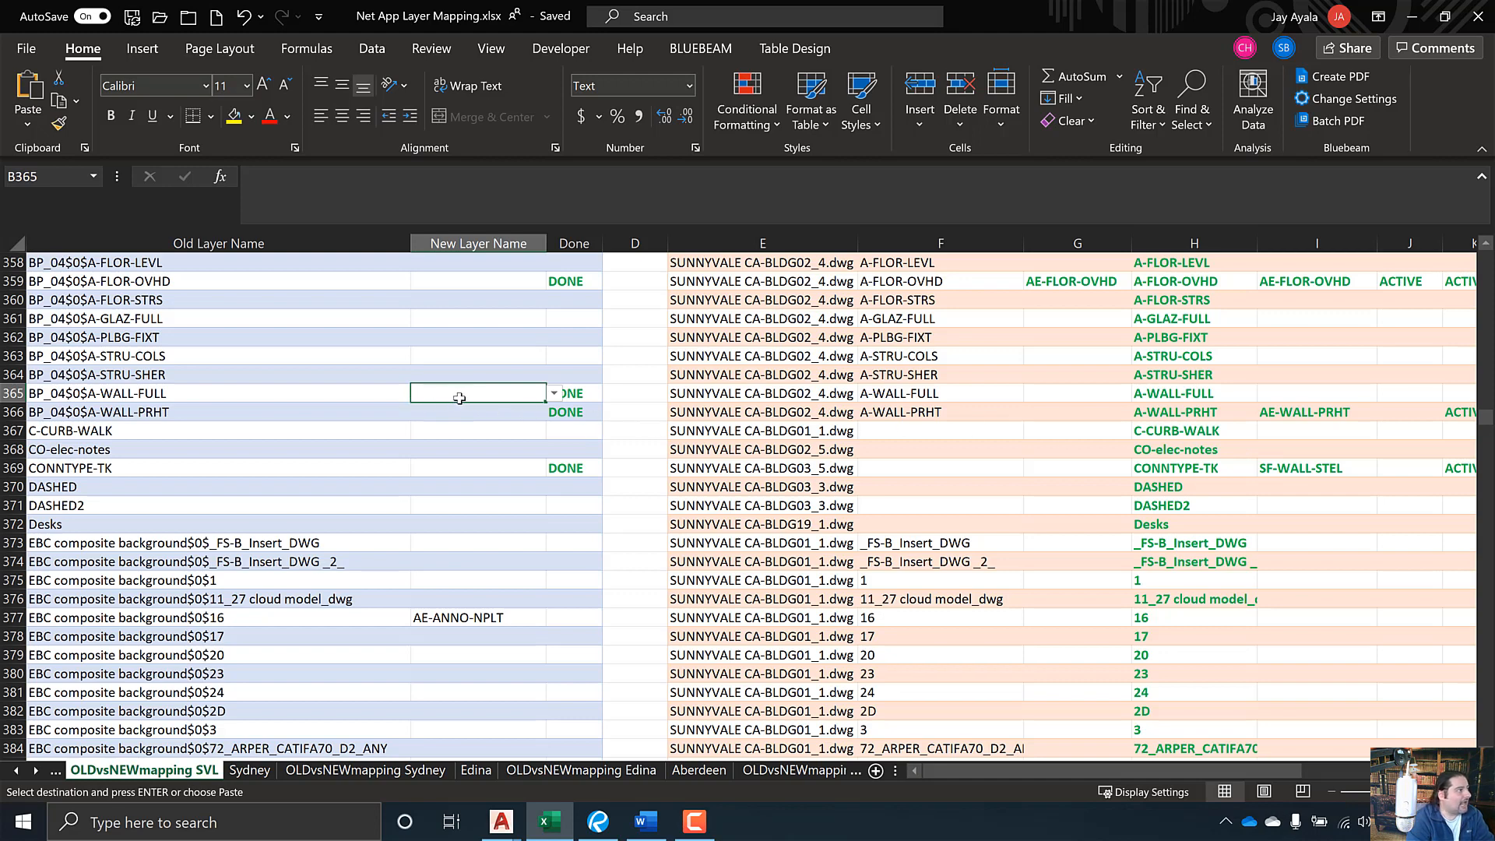
- Pick AE-WALL-FULL from B365's name list for BP_04$0$A-WALL-FULL
click(553, 394)
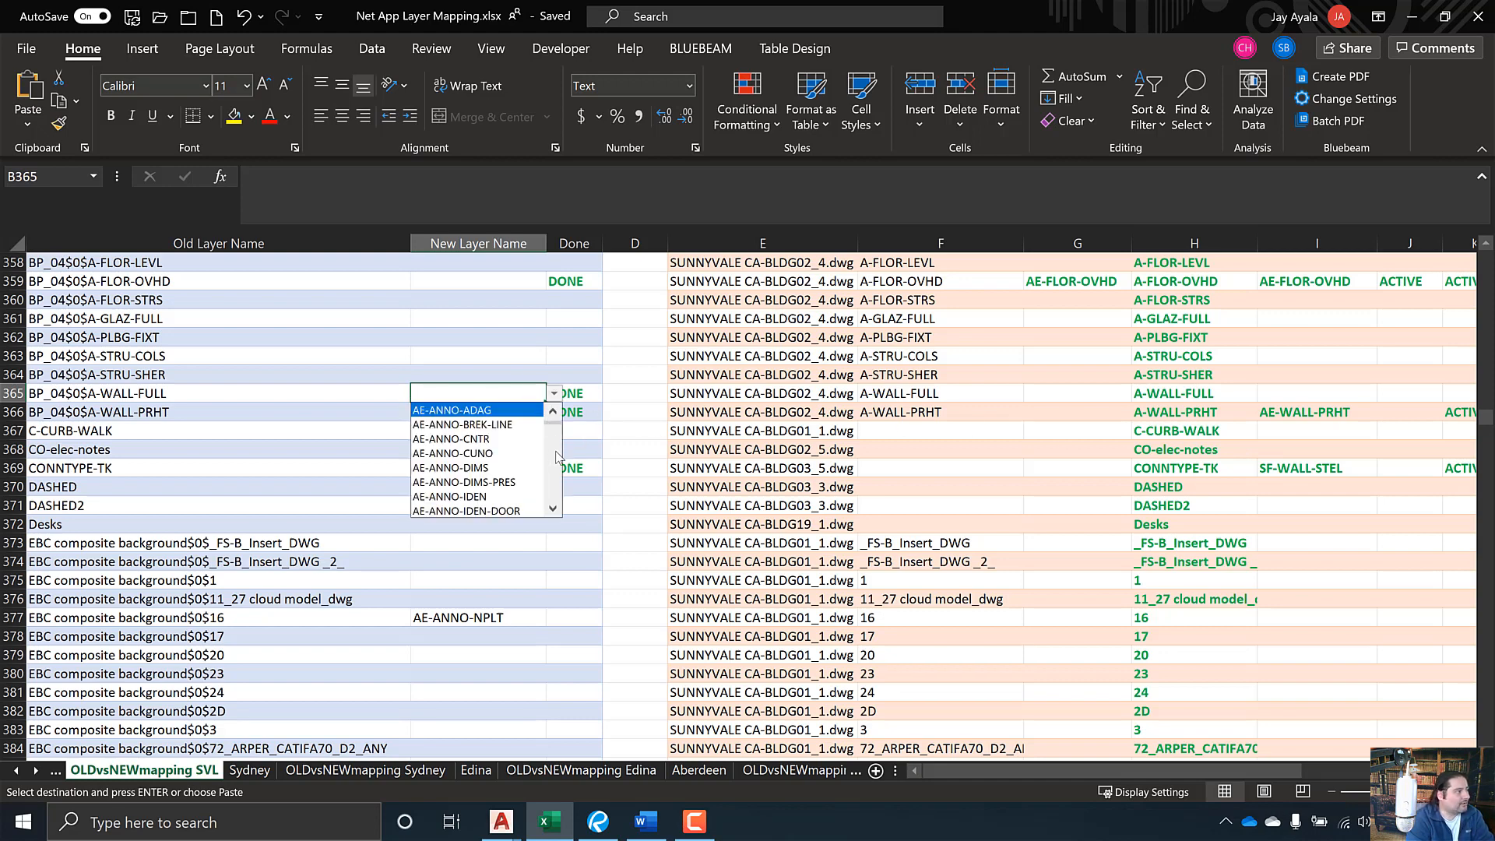
scroll(557, 459, down, 12)
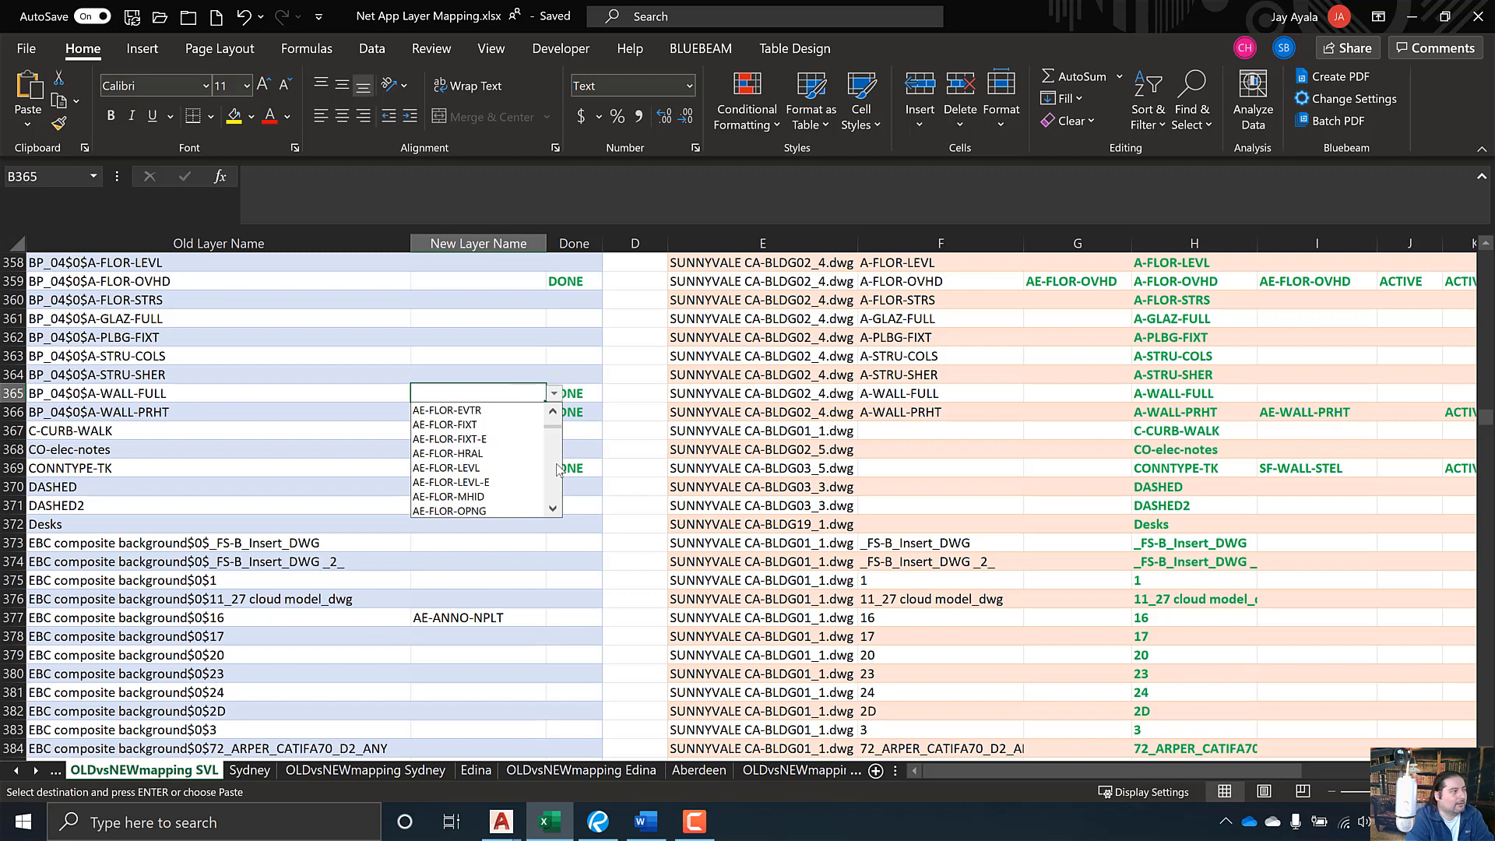
scroll(557, 468, down, 4)
scroll(557, 468, down, 8)
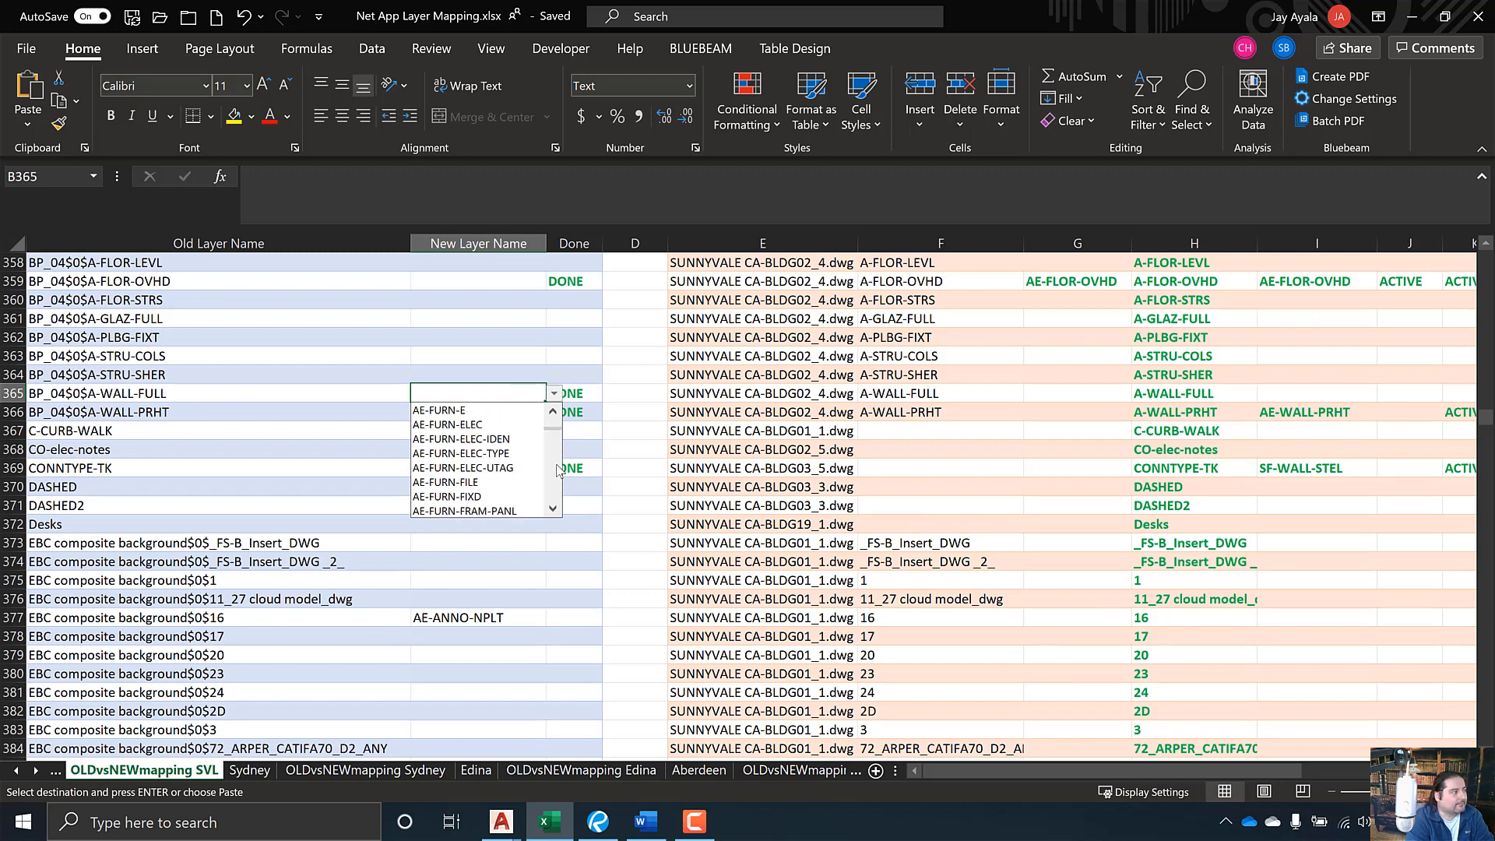
scroll(558, 468, down, 10)
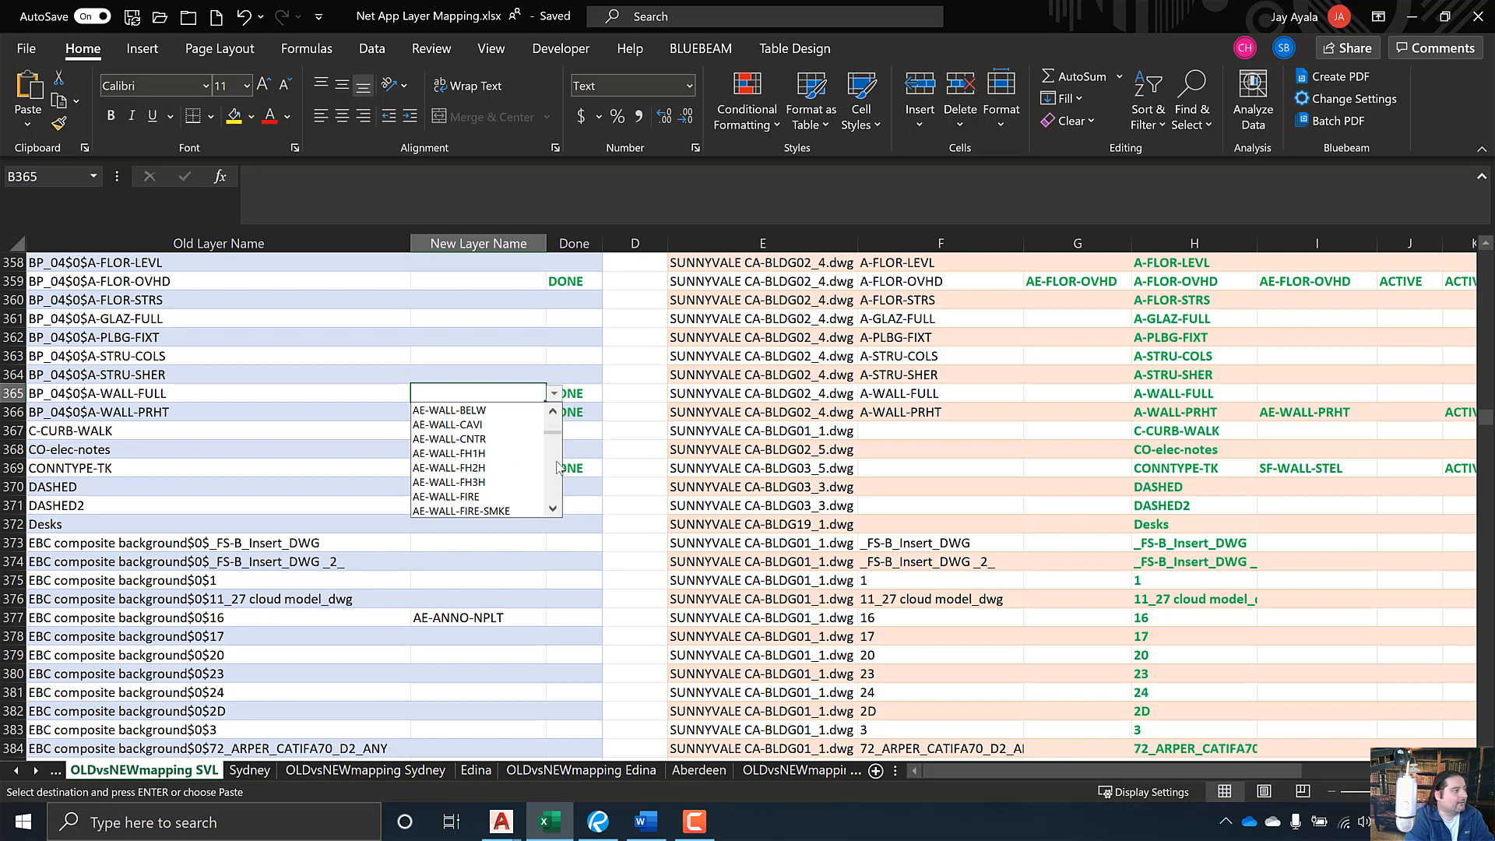
scroll(557, 468, down, 3)
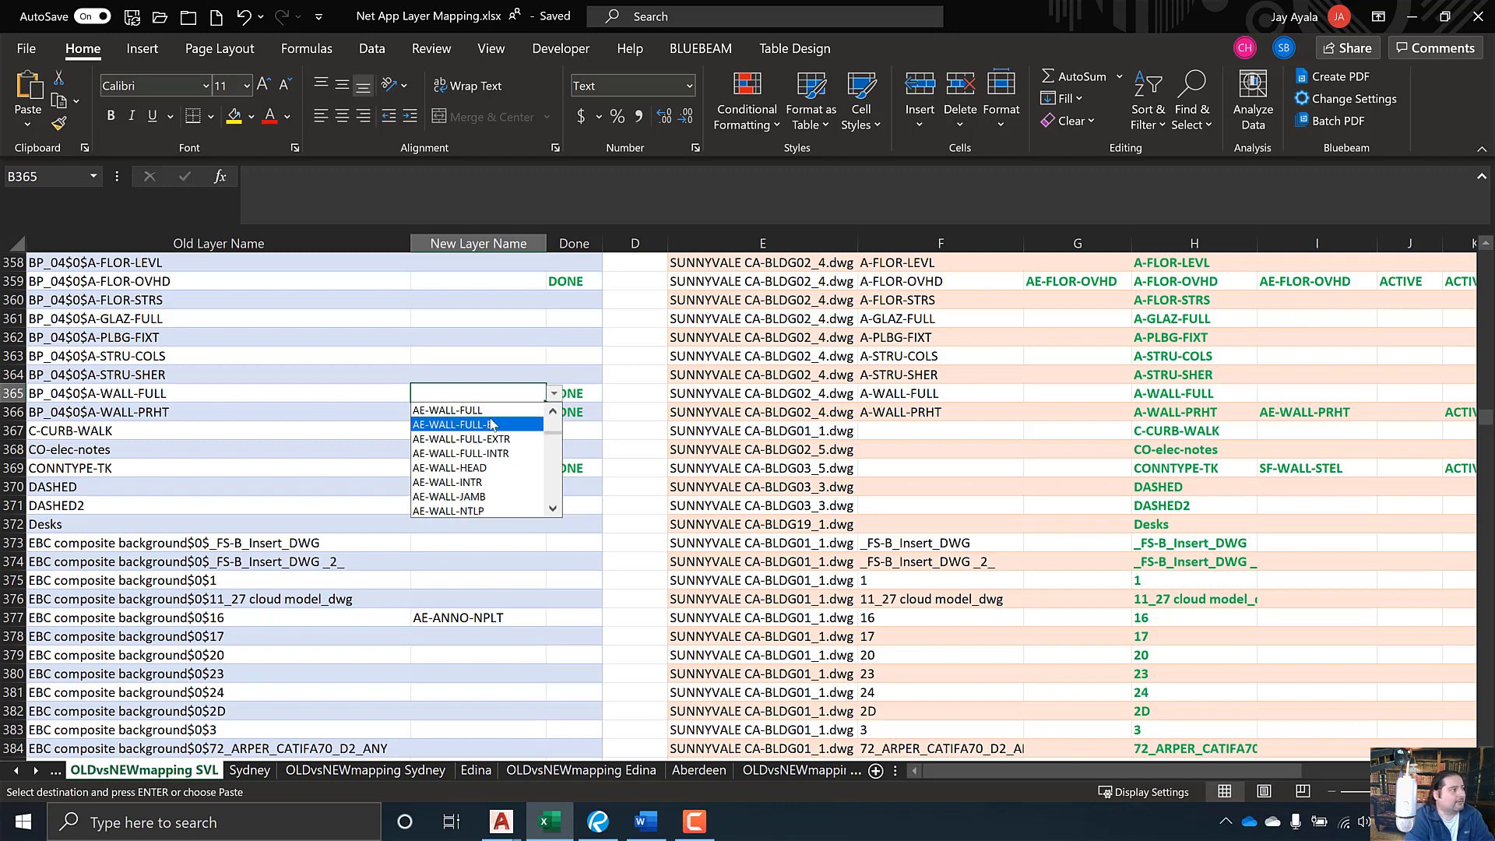
click(452, 410)
key(Down)
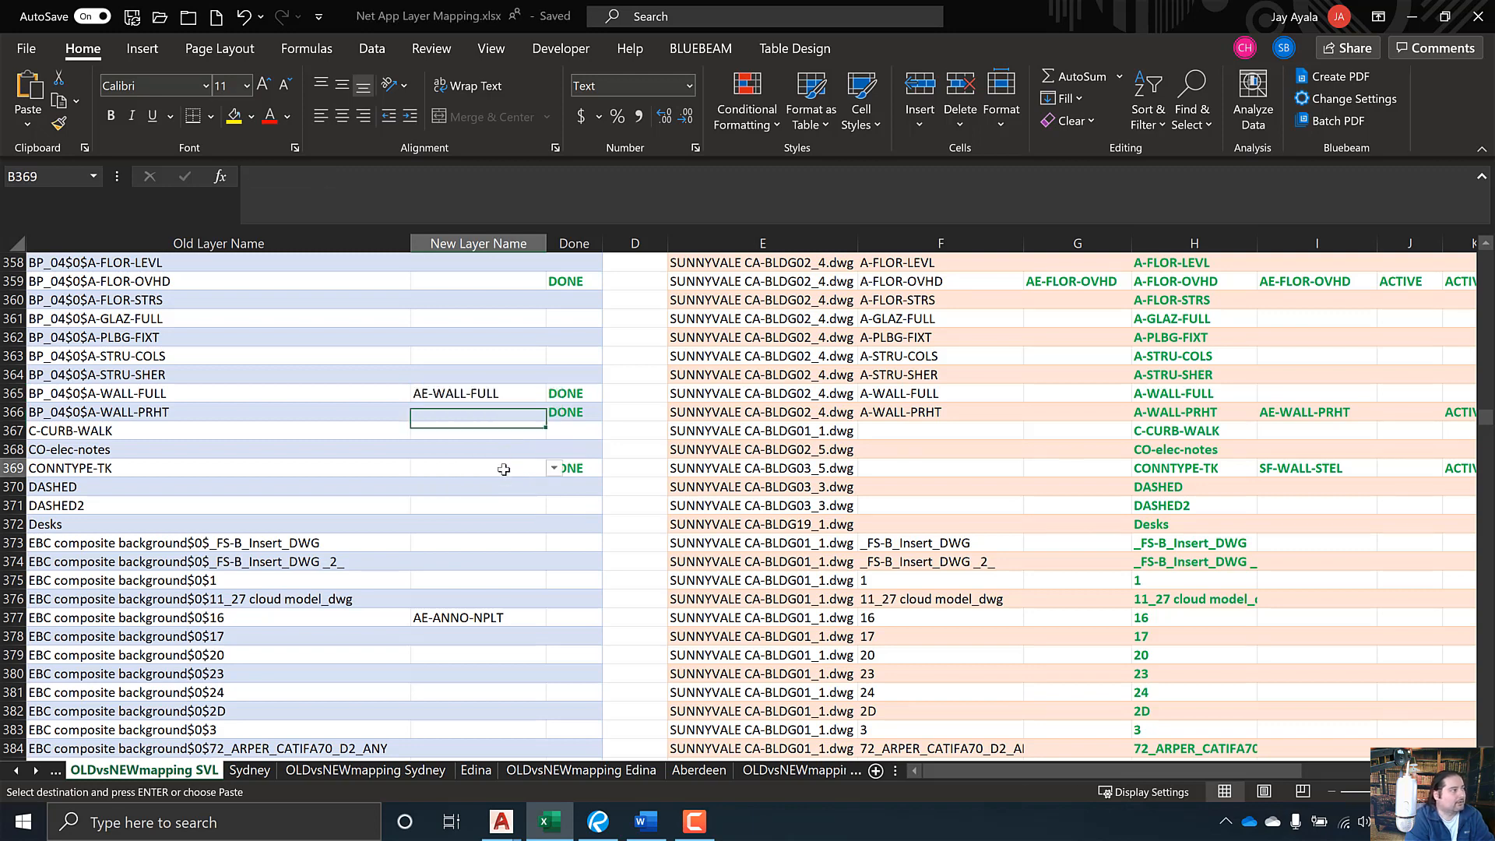
click(501, 467)
click(473, 425)
click(475, 413)
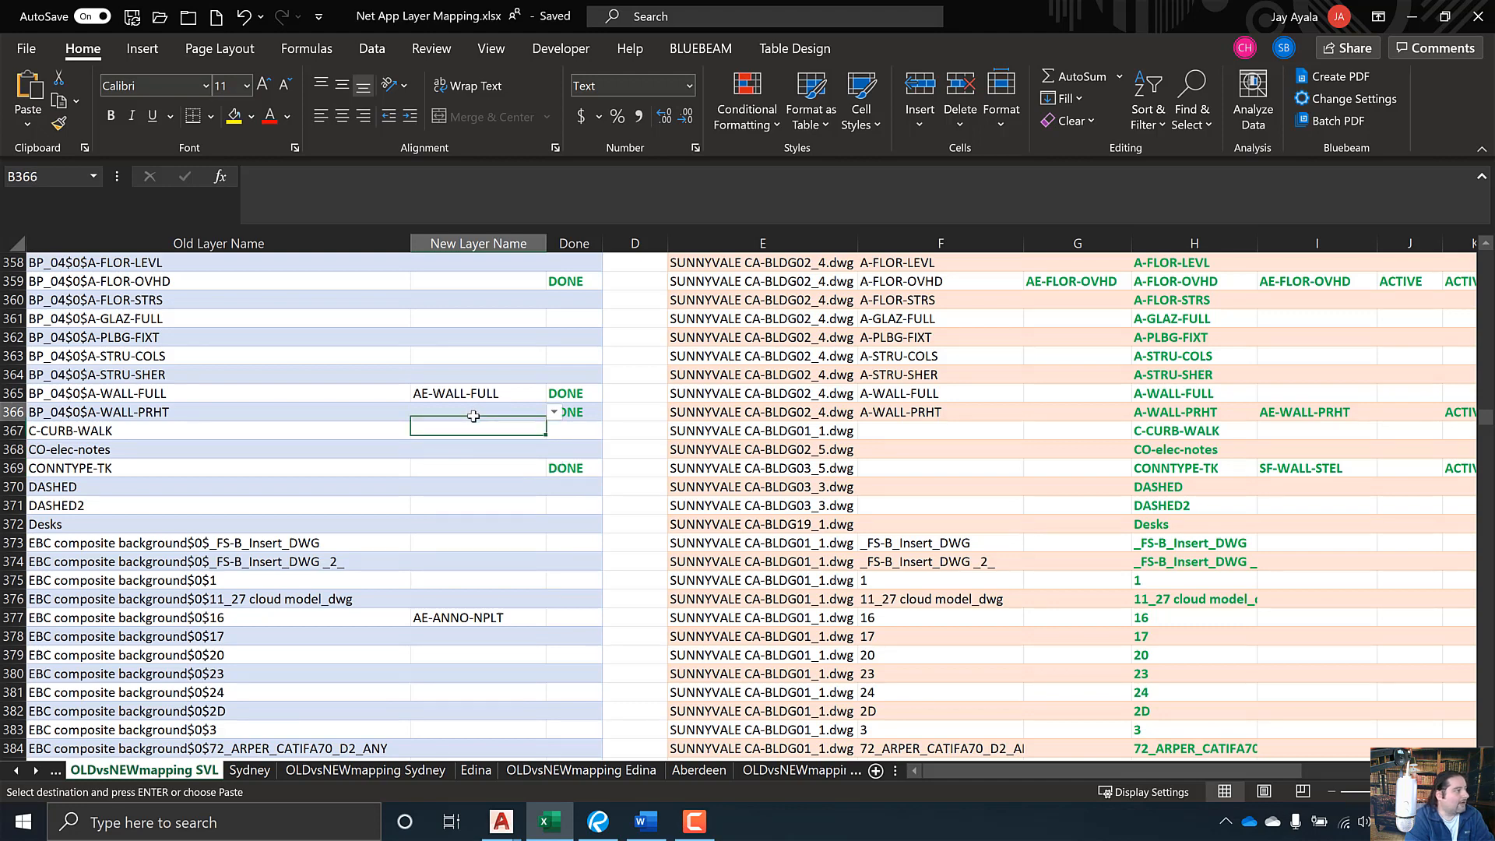
click(1294, 413)
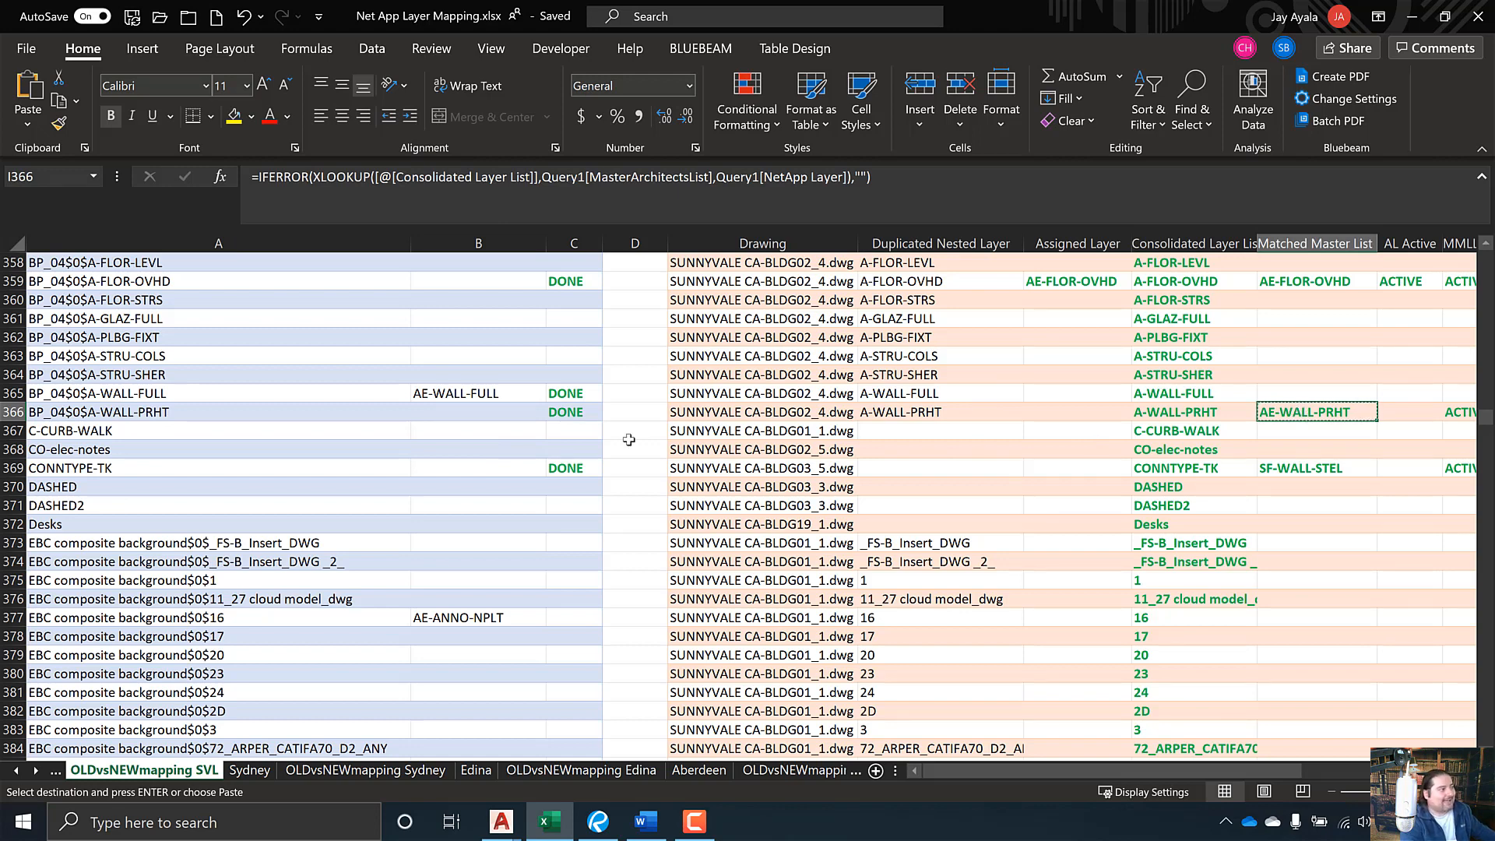
click(451, 411)
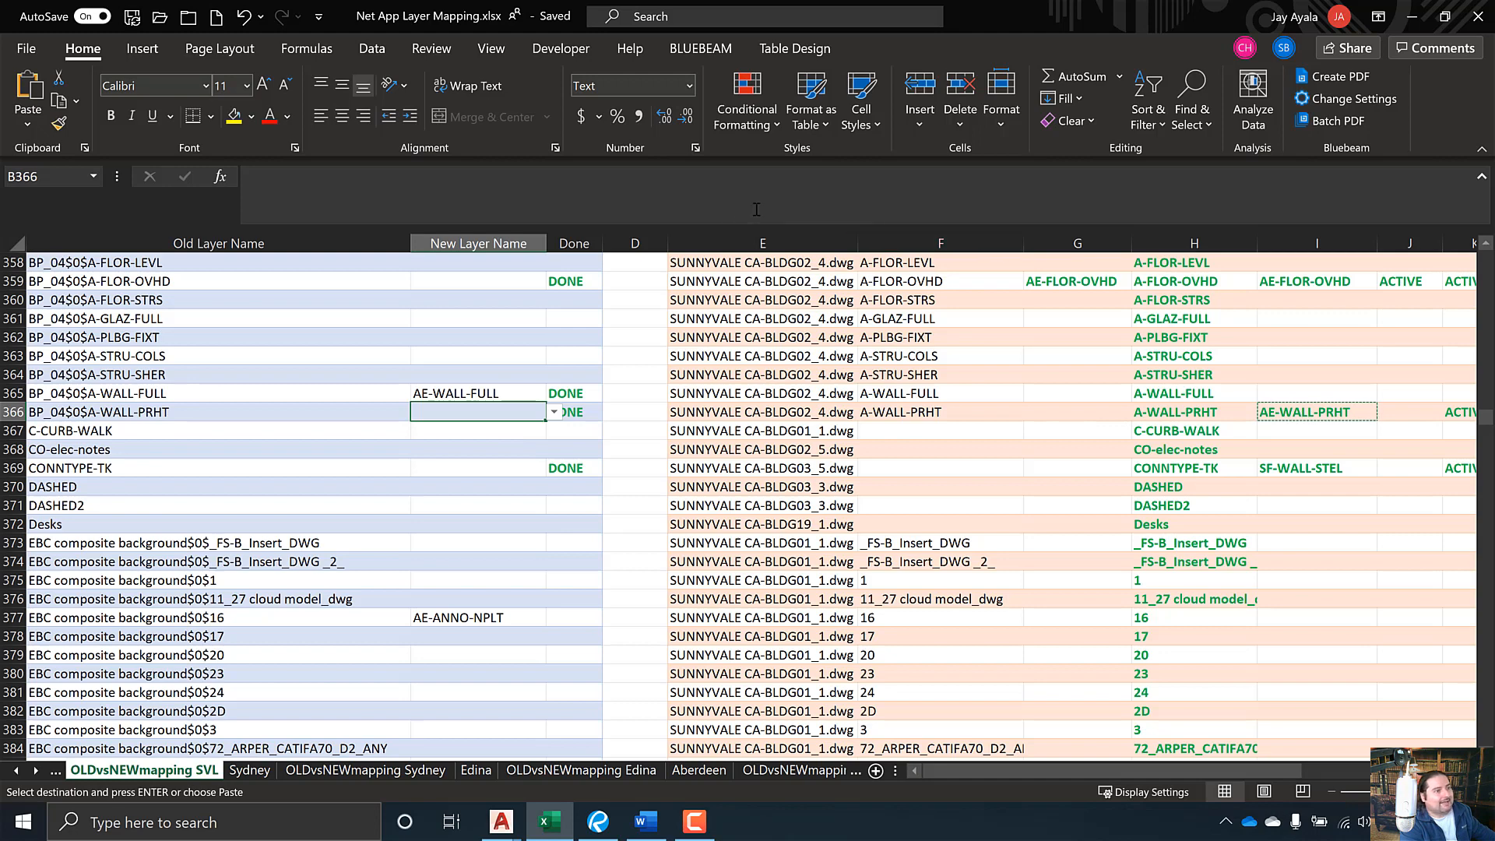
click(1308, 416)
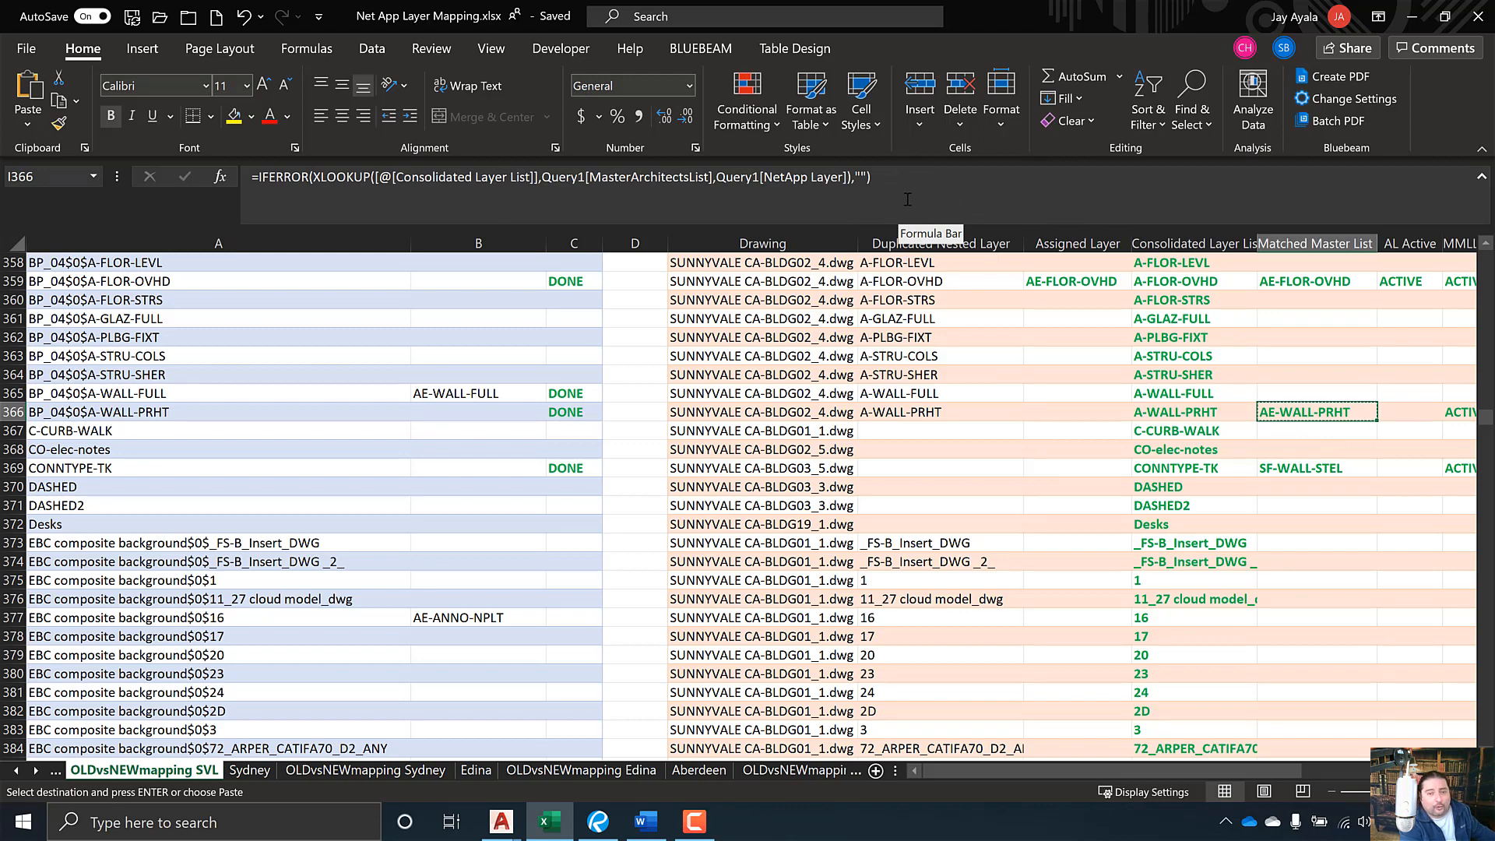
click(504, 413)
key(ctrl+v)
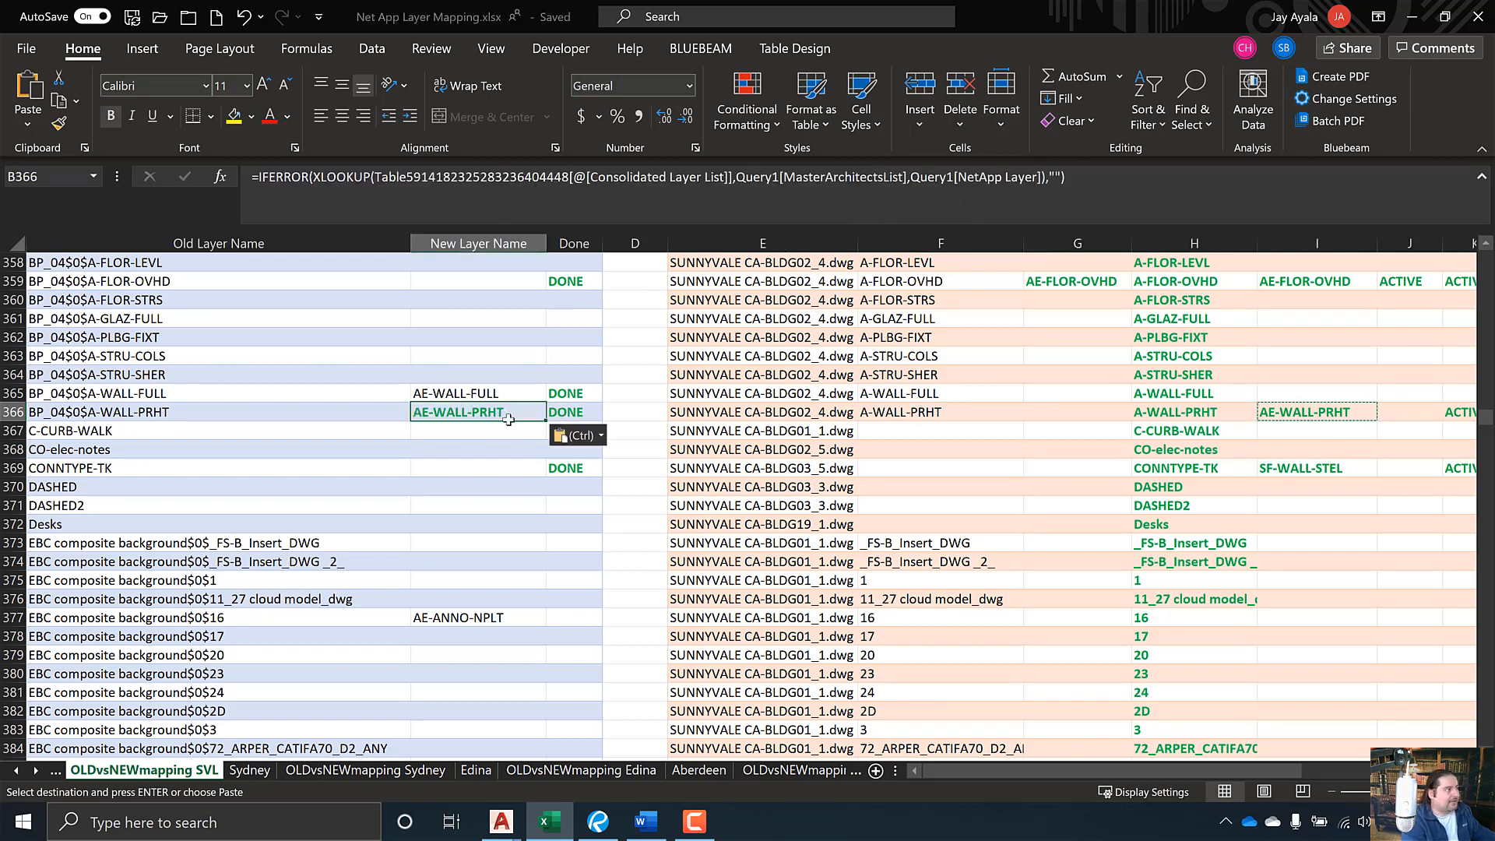
key(ctrl)
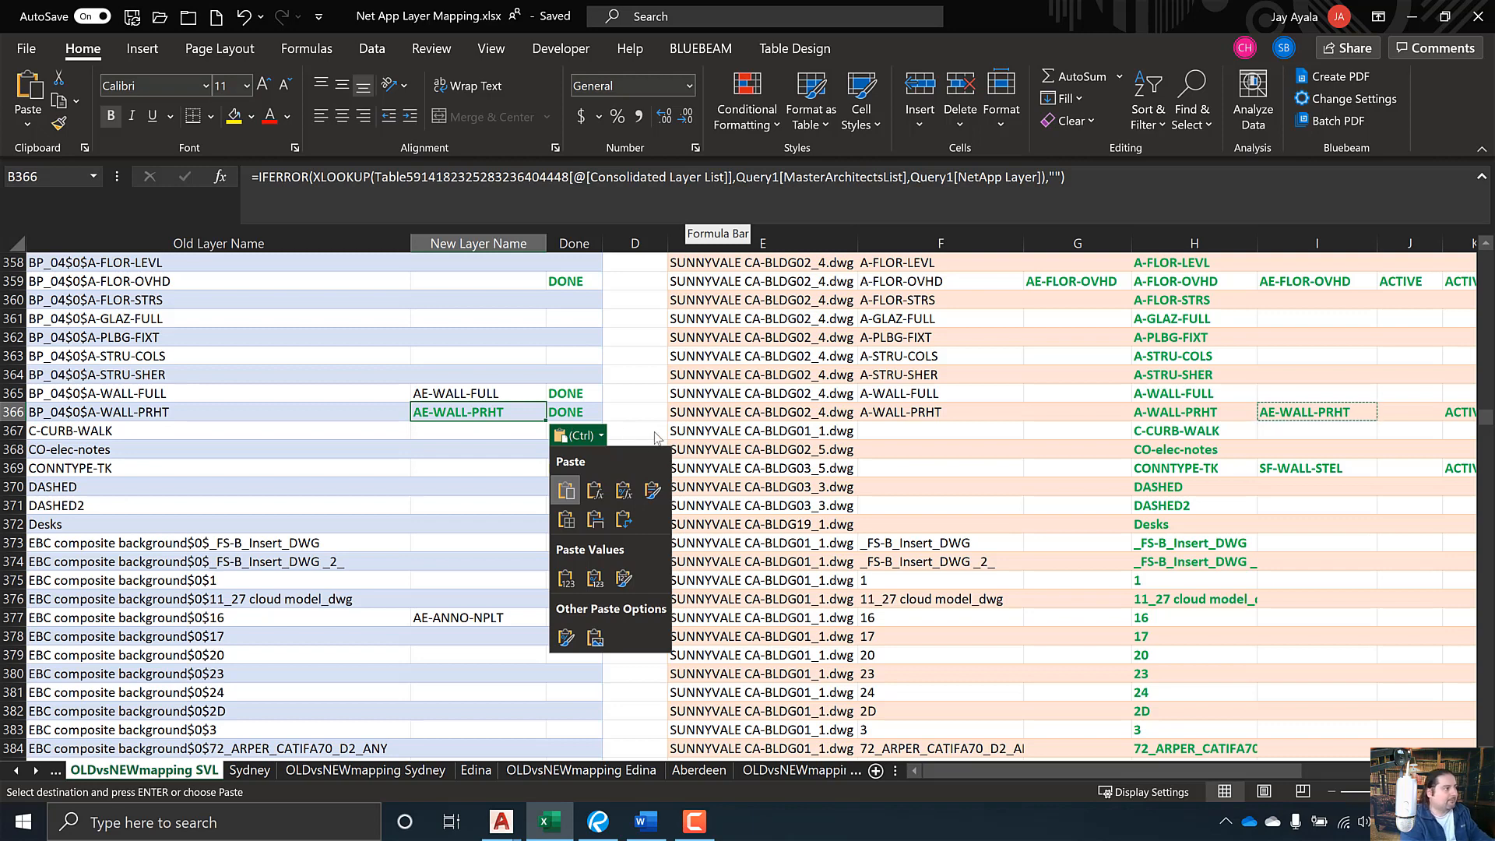
key(Escape)
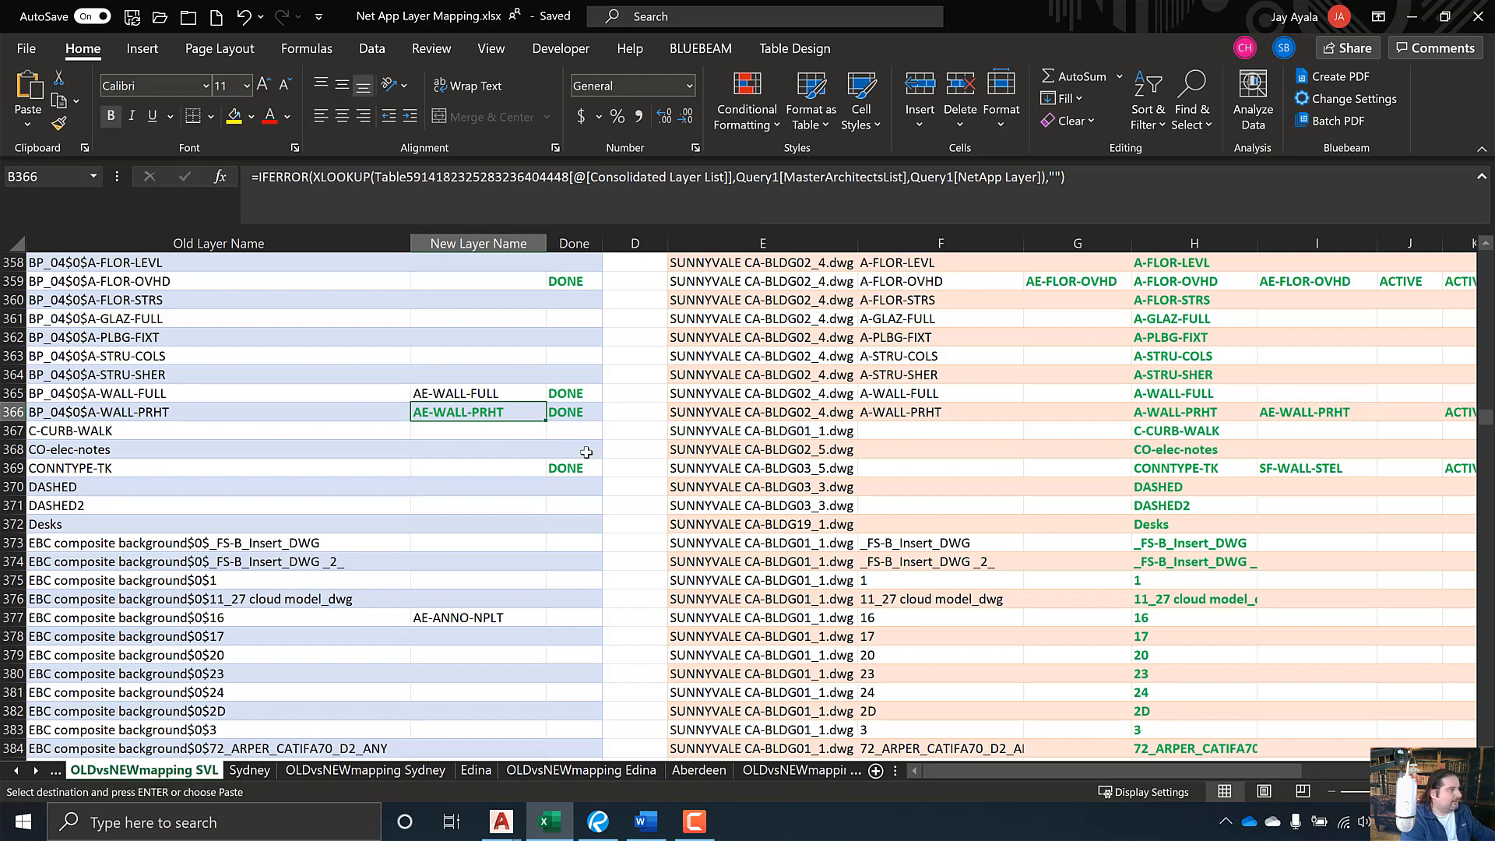
key(ctrl+z)
- Copy AE-WALL-PRHT from I366 and paste it as a value into B366
click(1261, 412)
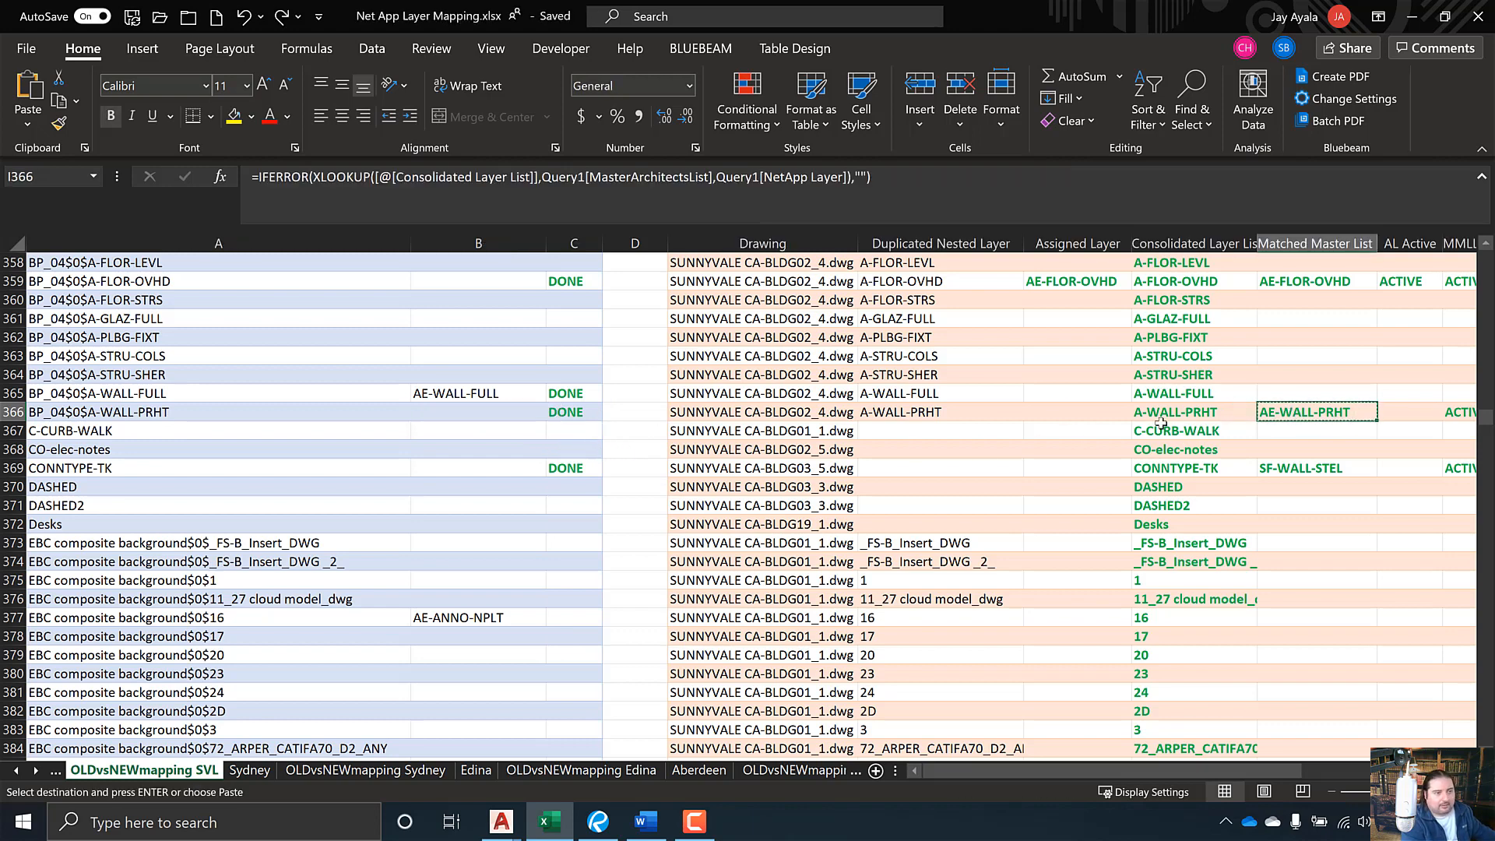
right_click(1289, 410)
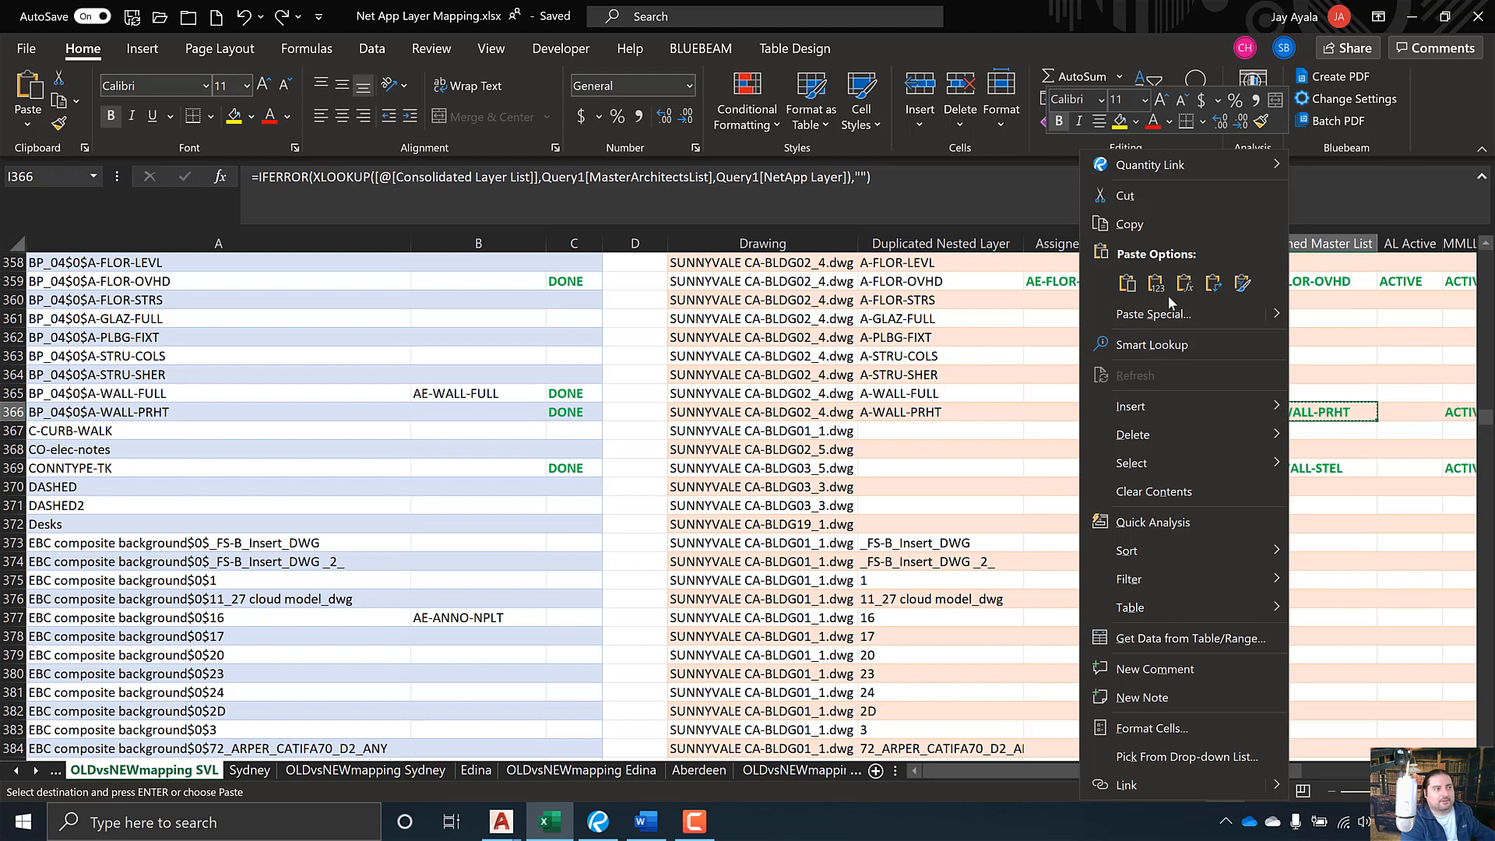
click(1126, 221)
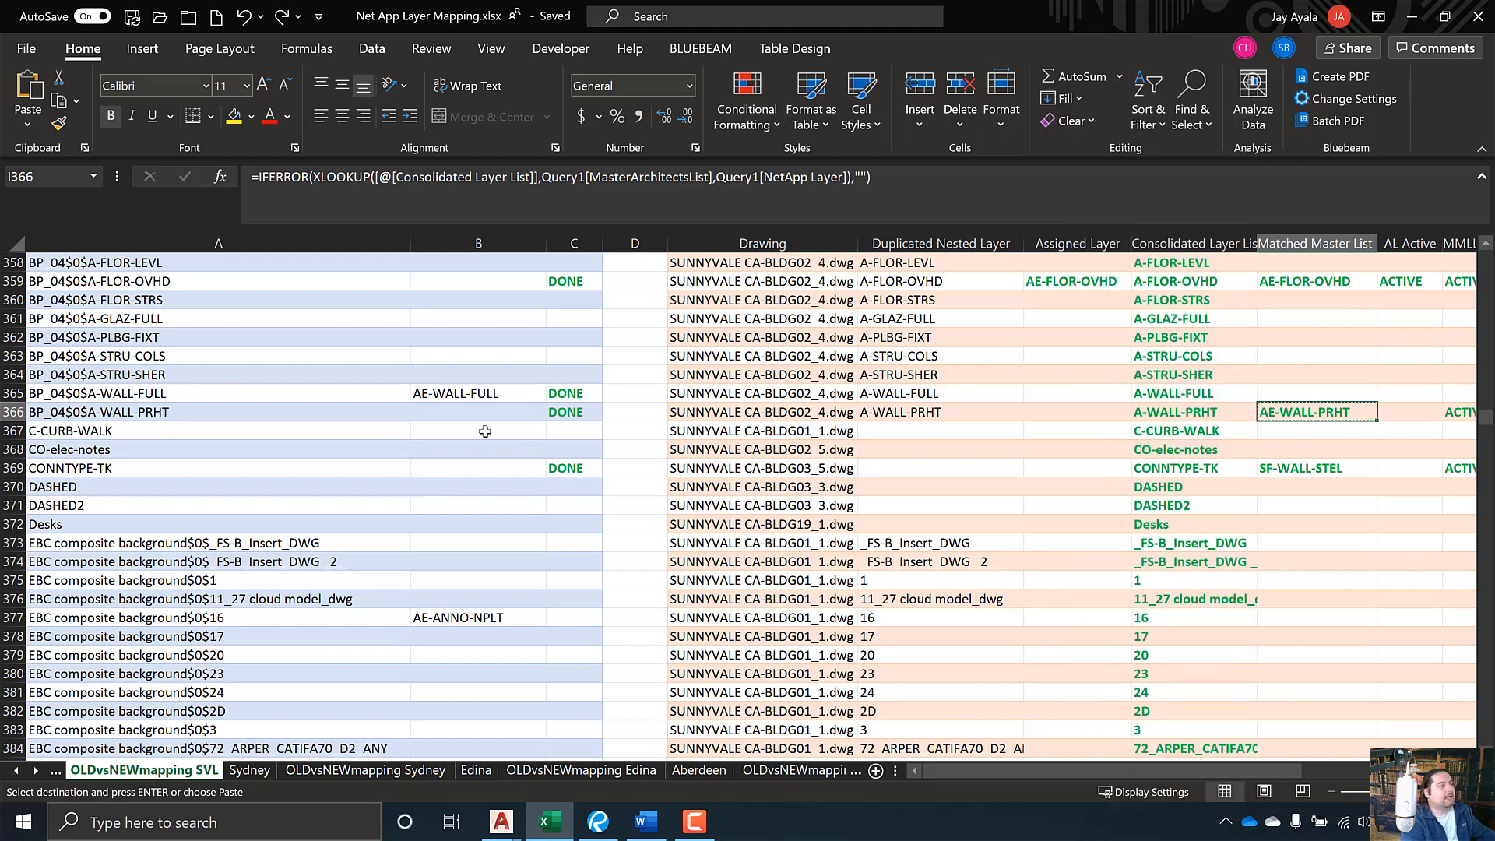
click(469, 413)
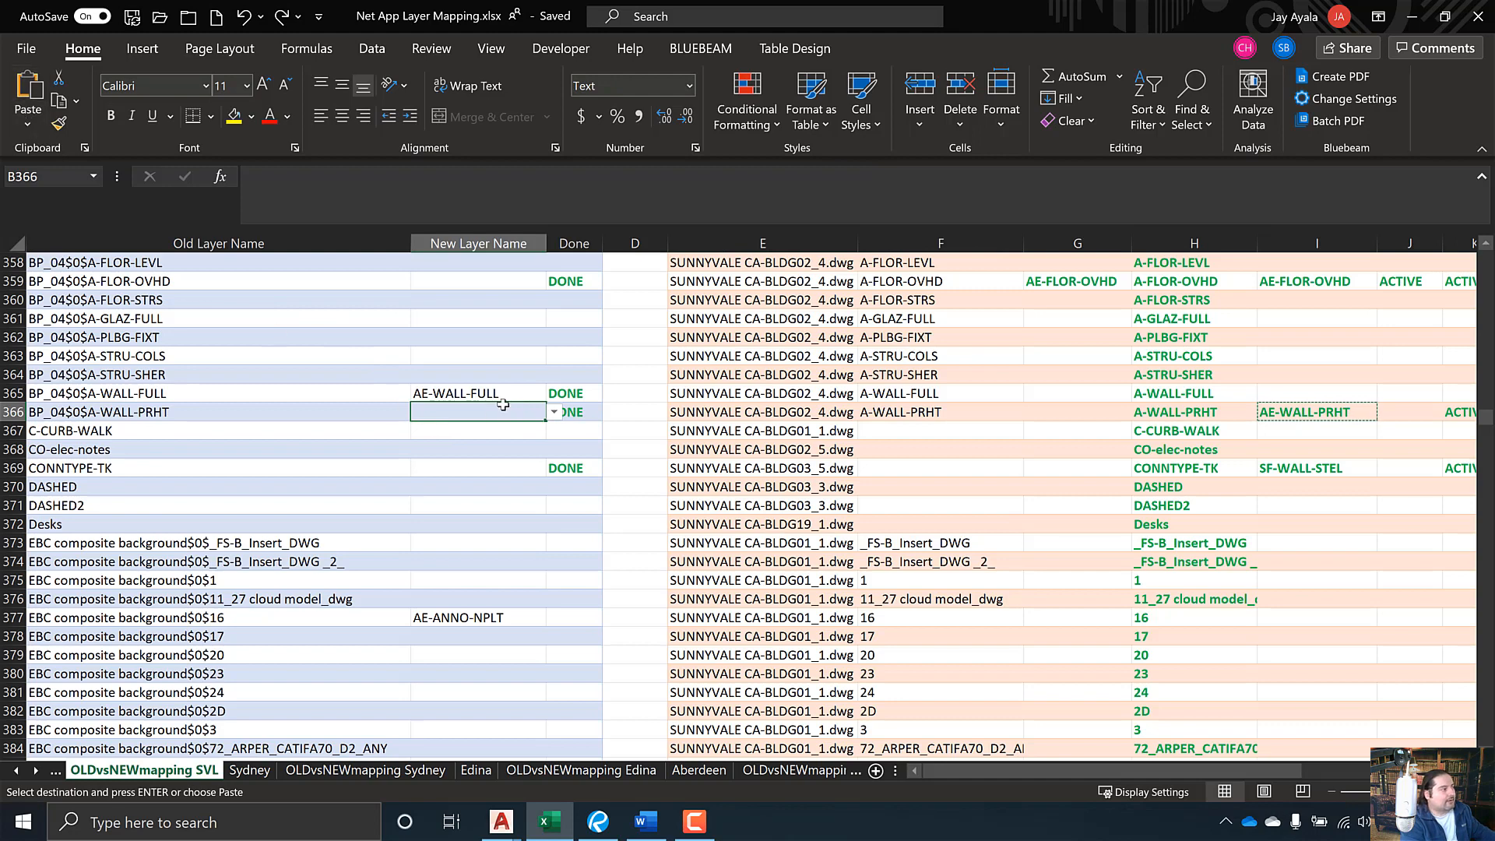
click(555, 412)
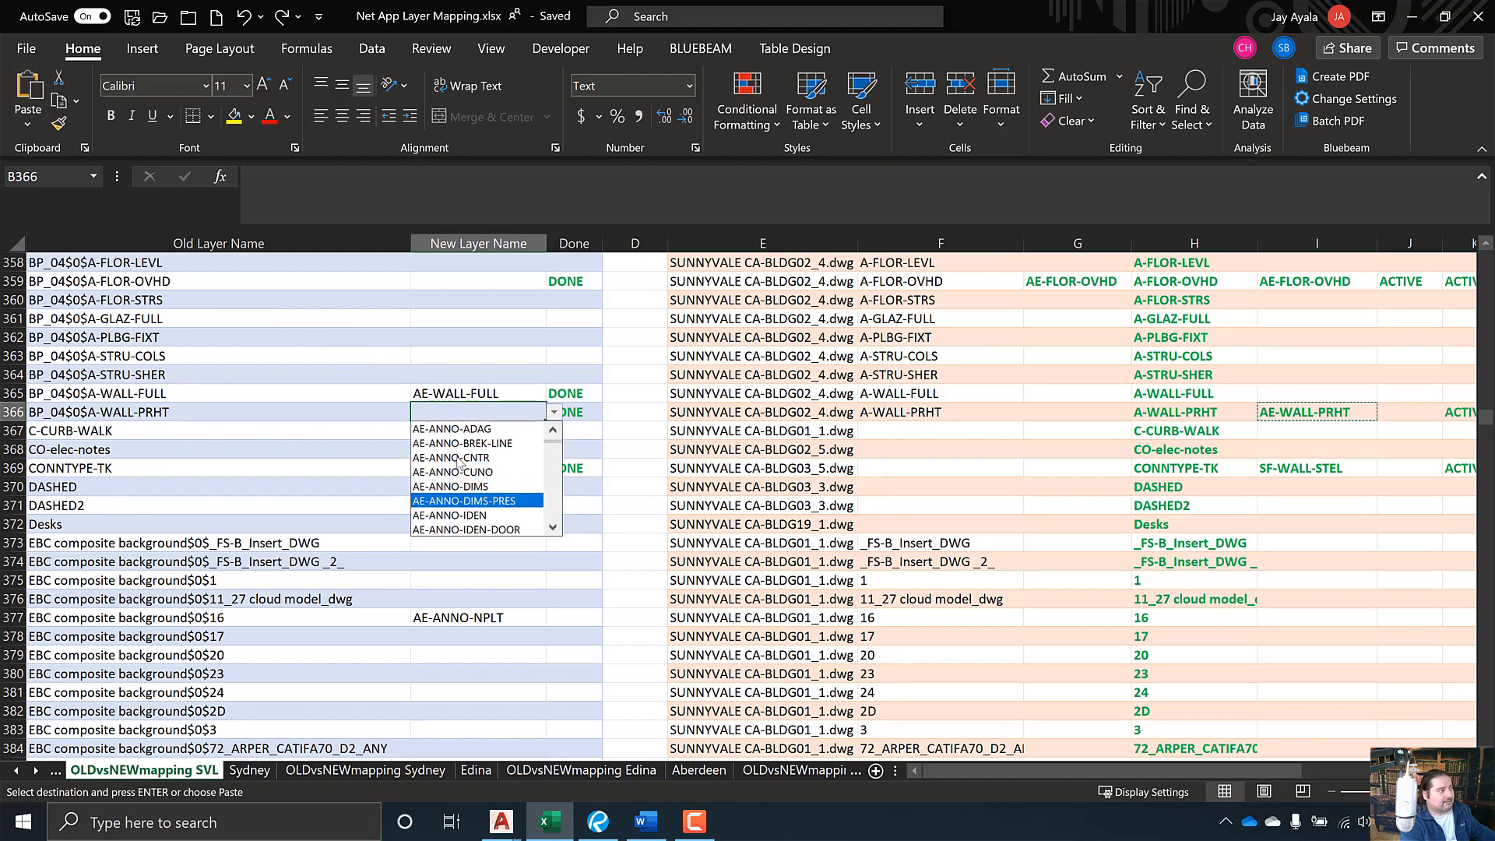
click(424, 413)
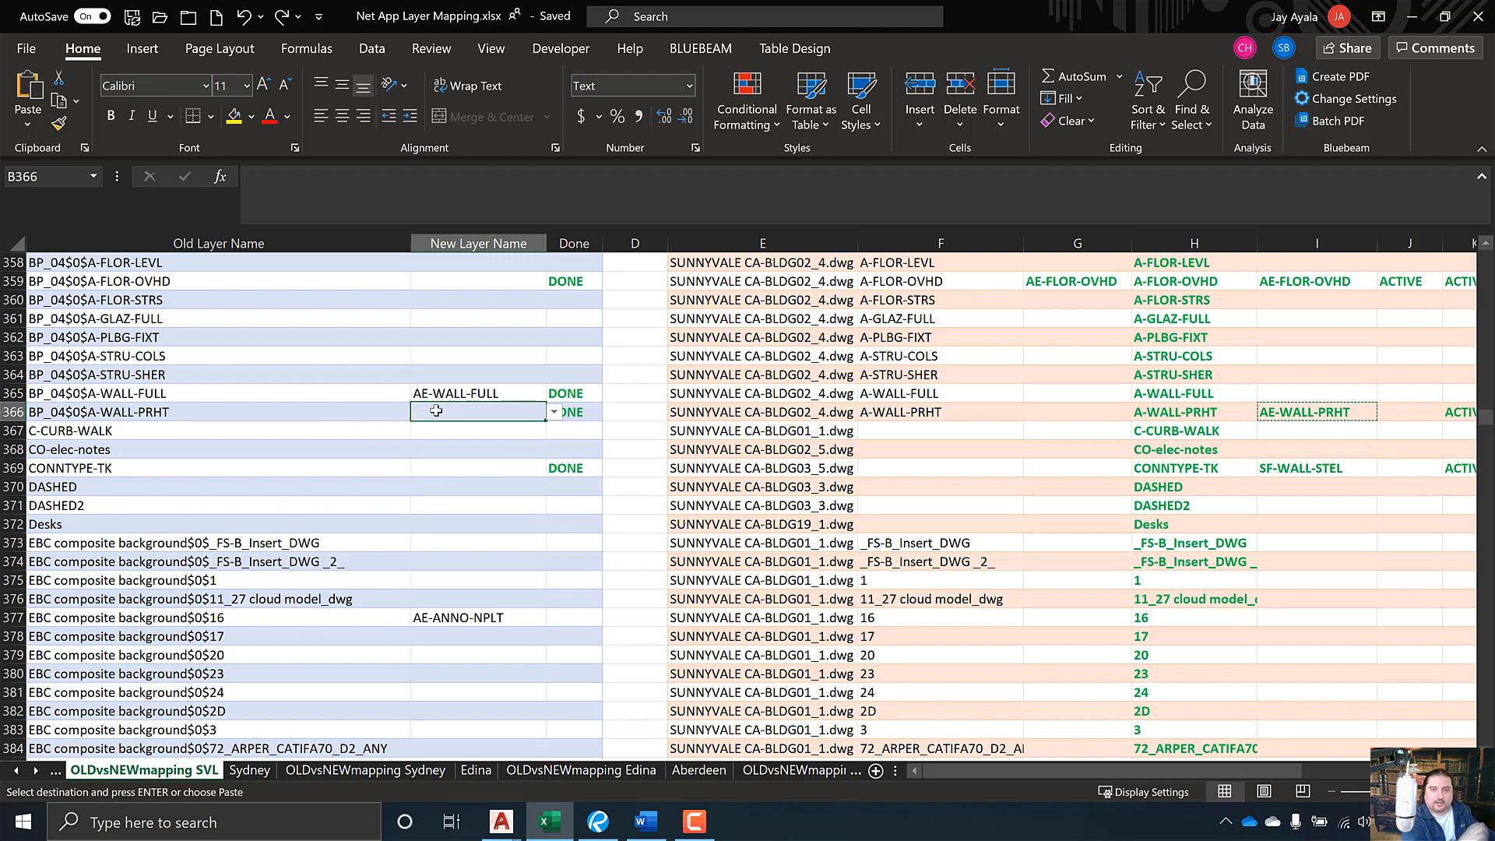
click(28, 123)
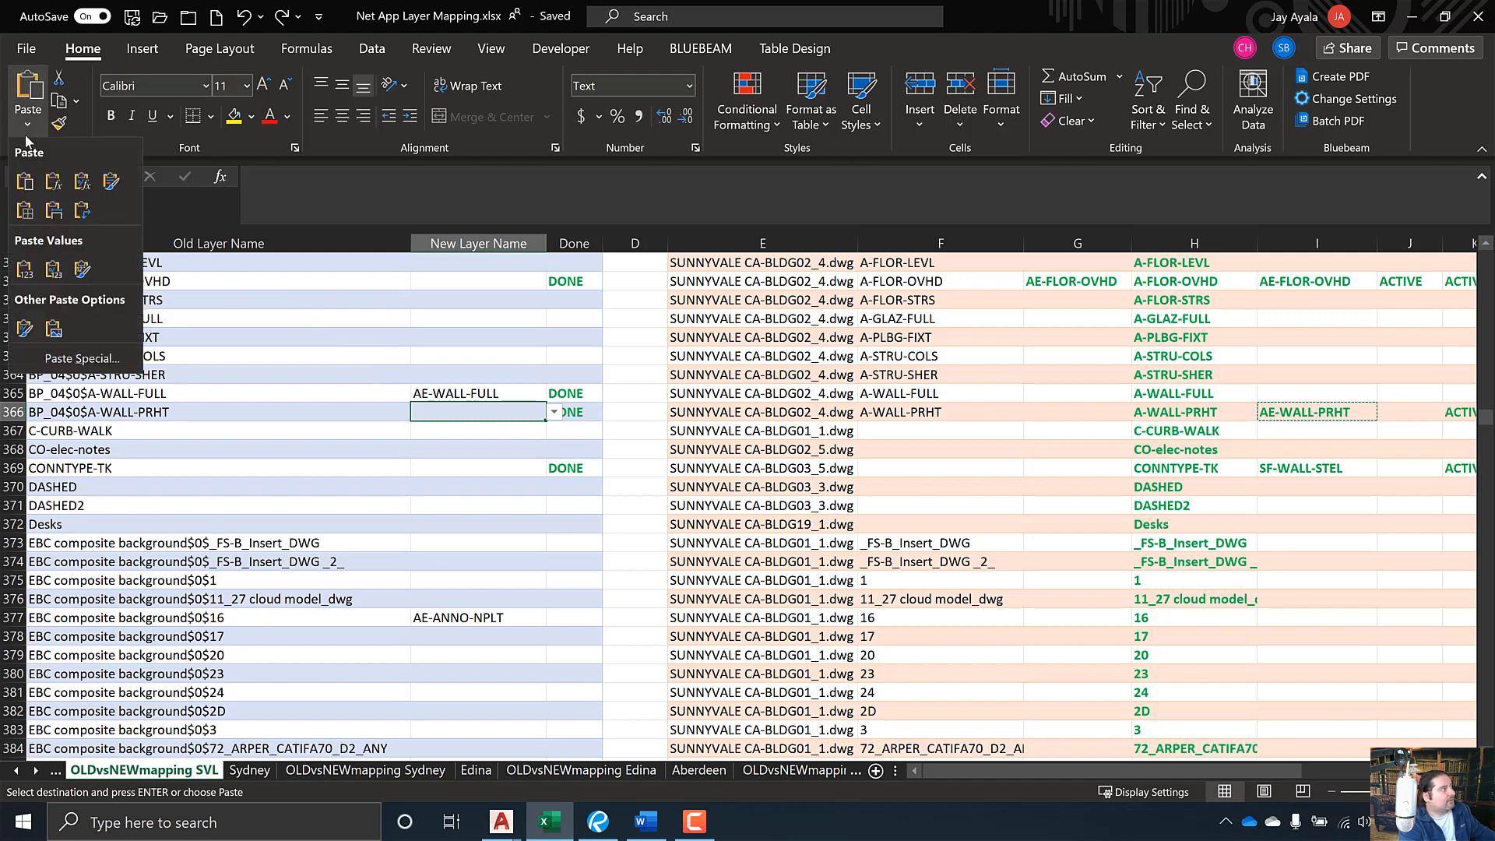
click(26, 270)
click(554, 412)
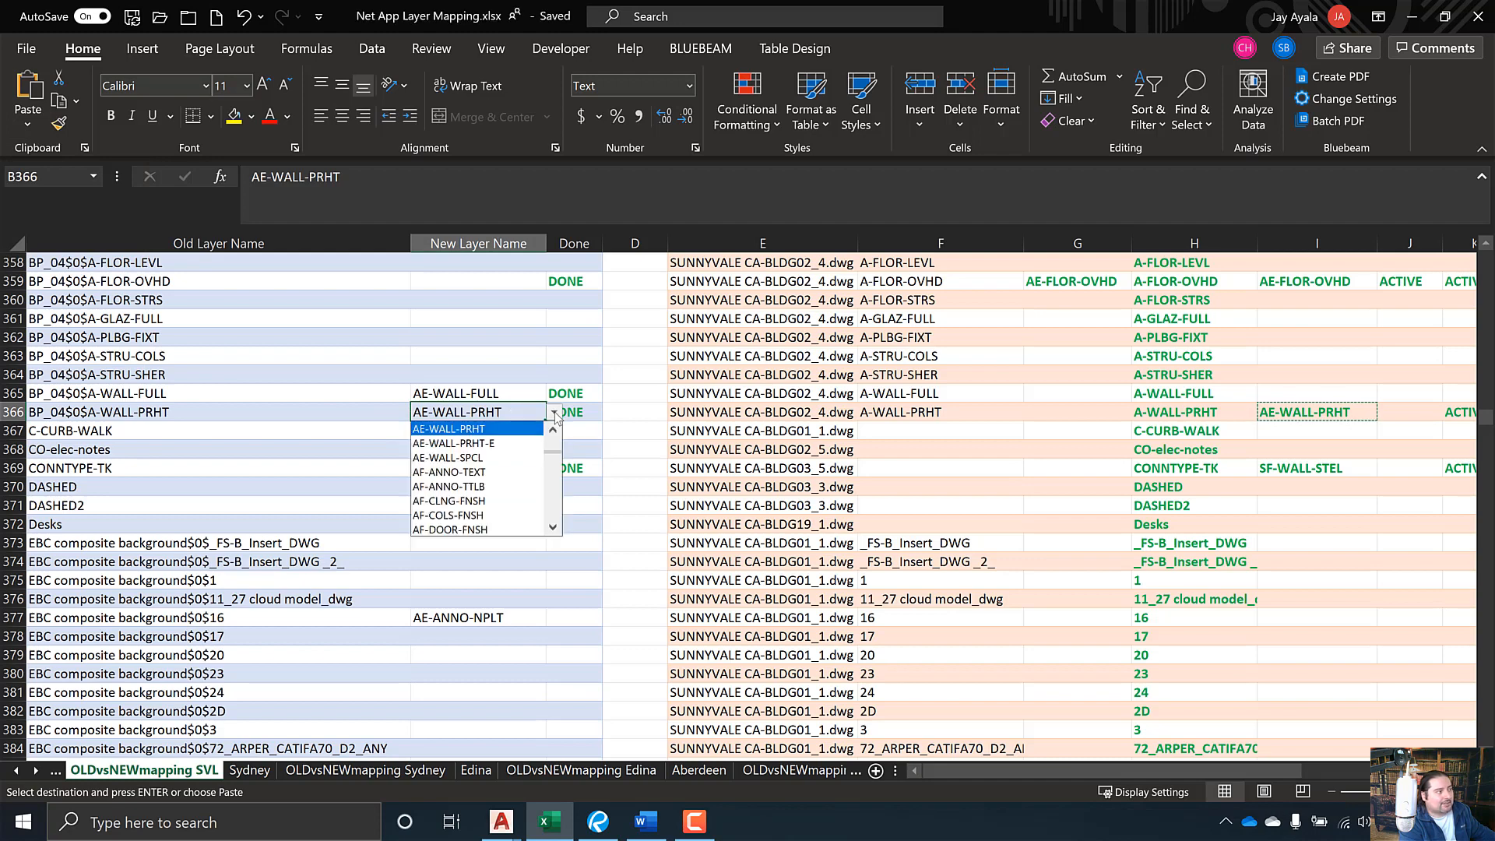
click(438, 415)
key(Escape)
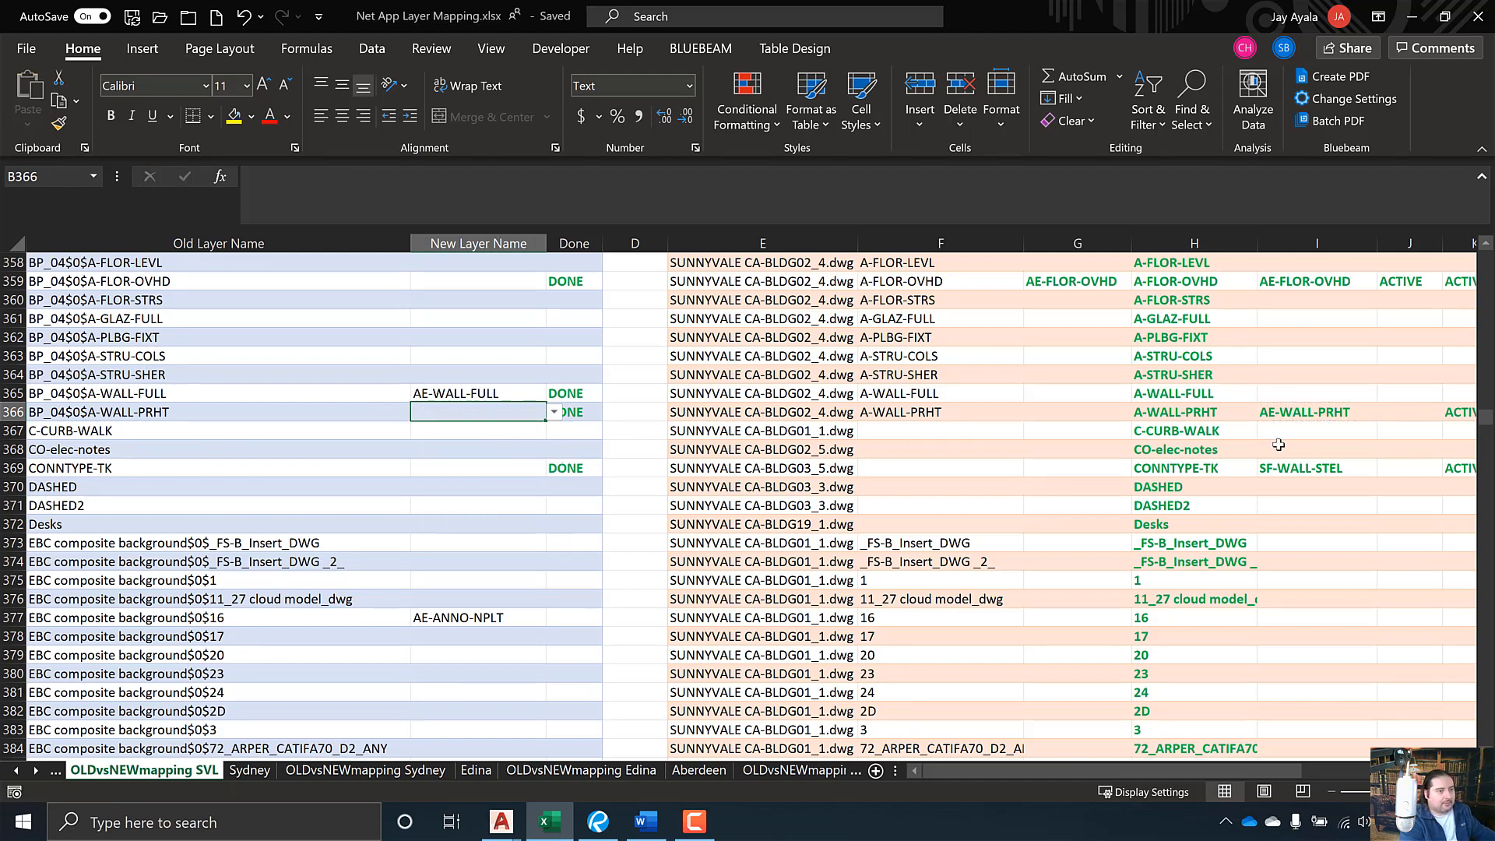
- Re-copy AE-WALL-PRHT from I366 and paste values into B366 again
click(1300, 415)
right_click(1300, 415)
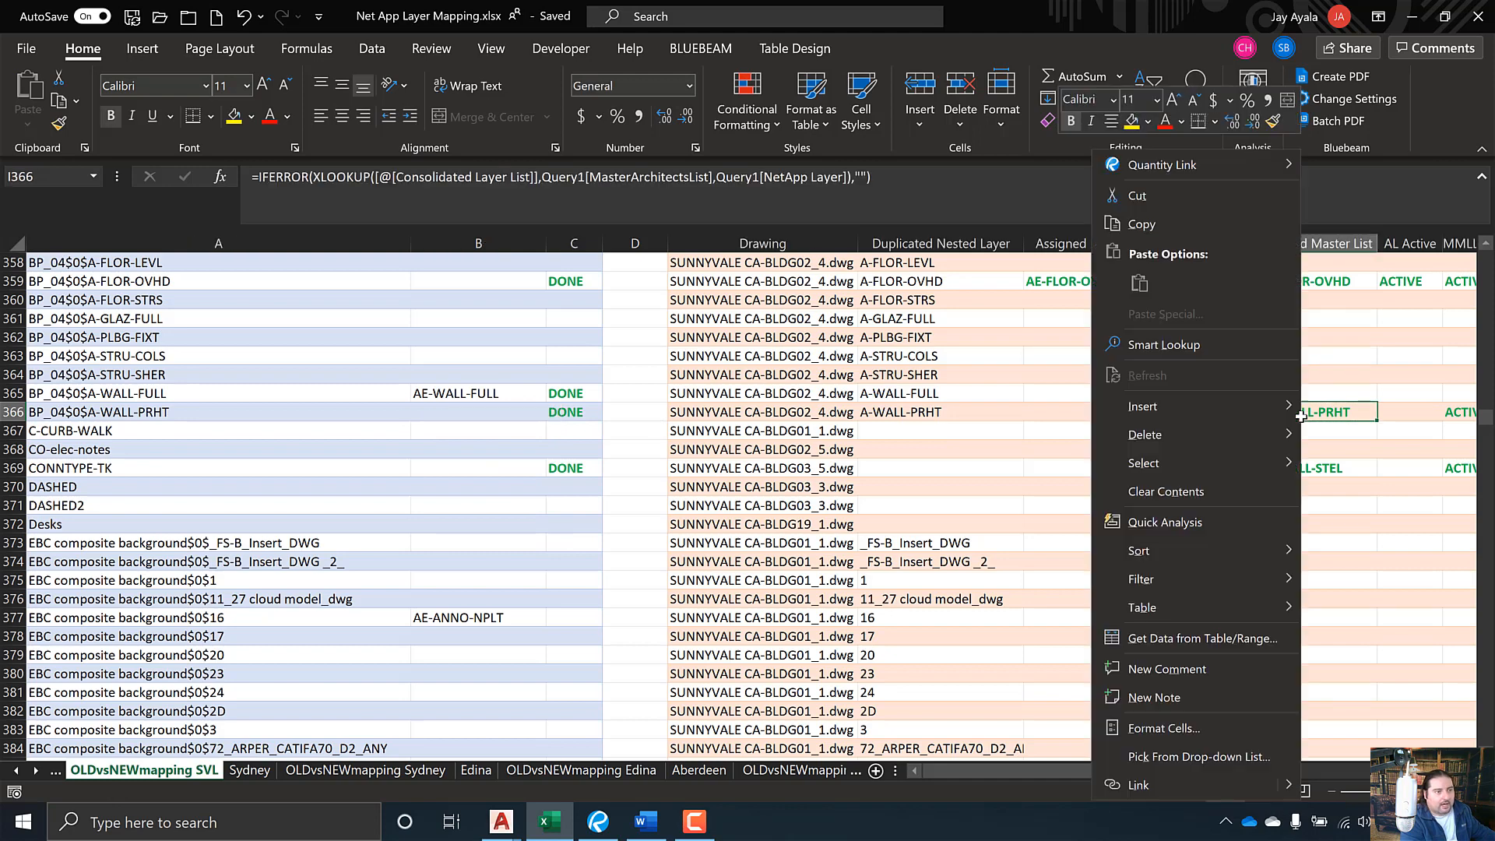
click(1175, 223)
click(455, 410)
right_click(456, 410)
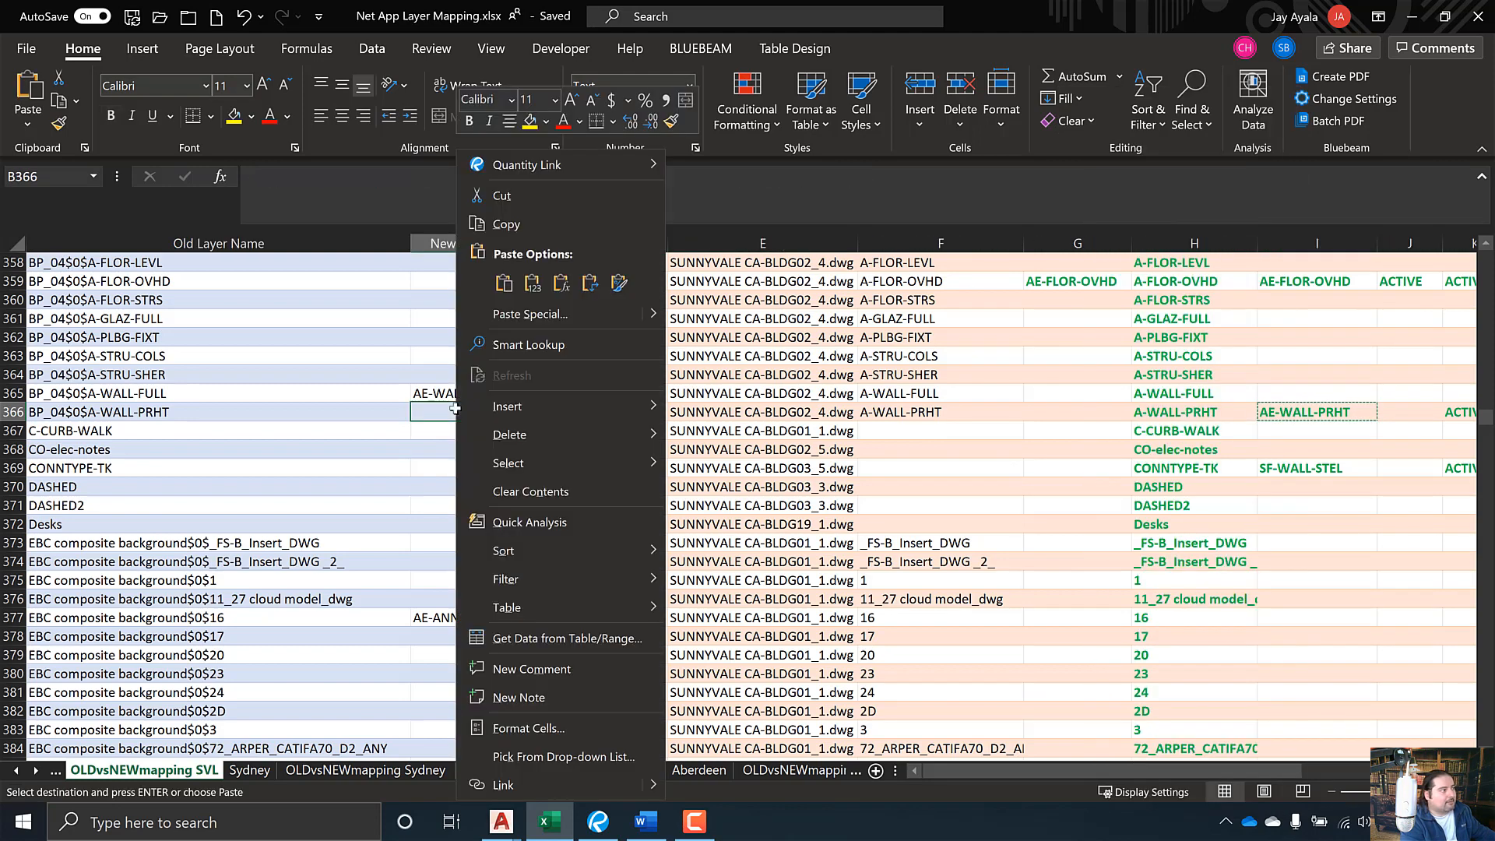
click(531, 293)
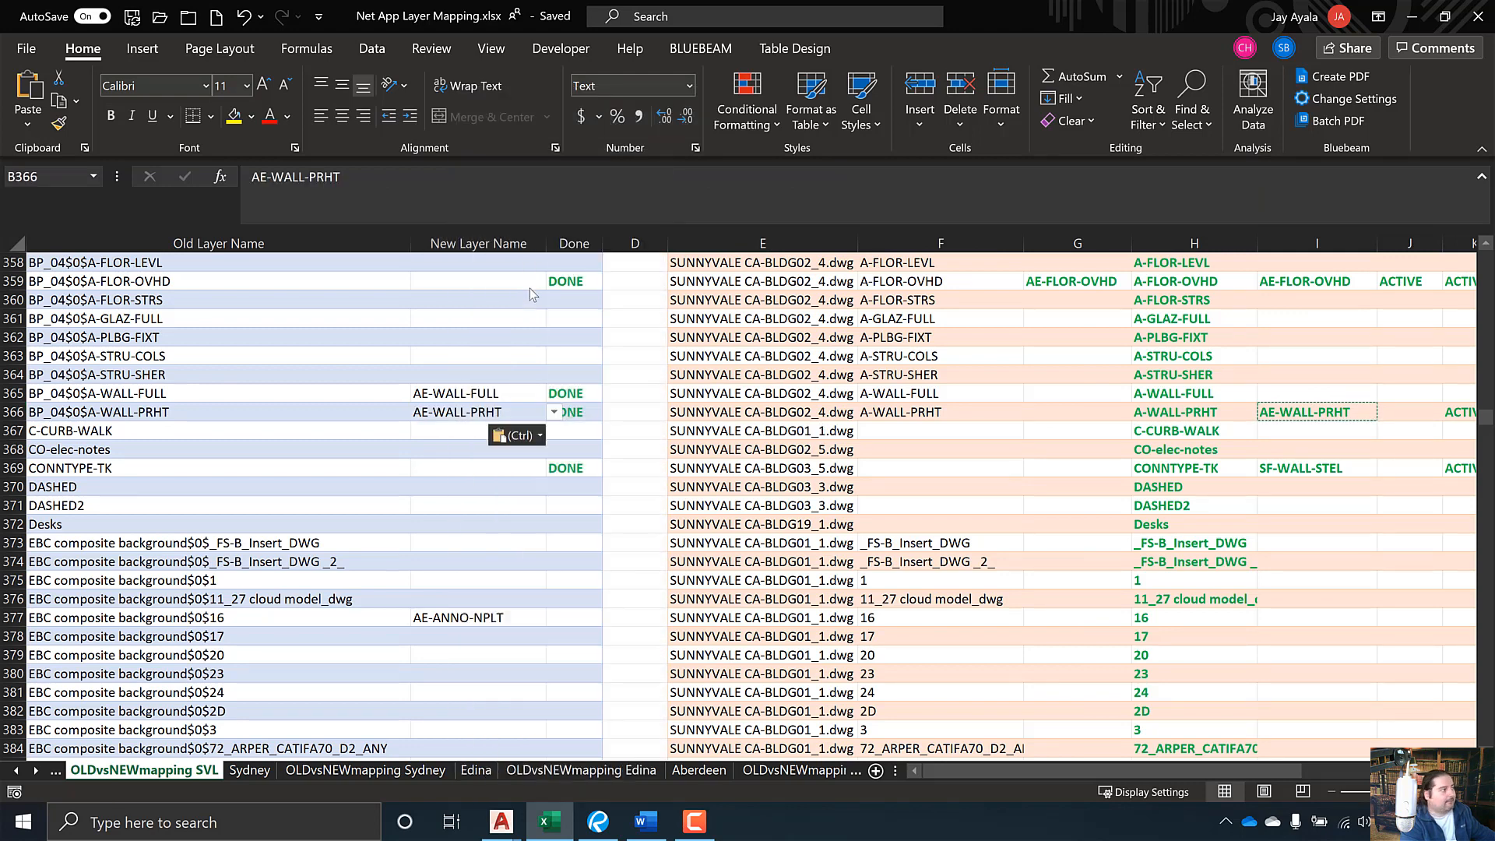
- Clear B366 and retry copying AE-WALL-PRHT, then cancel the paste
key(Delete)
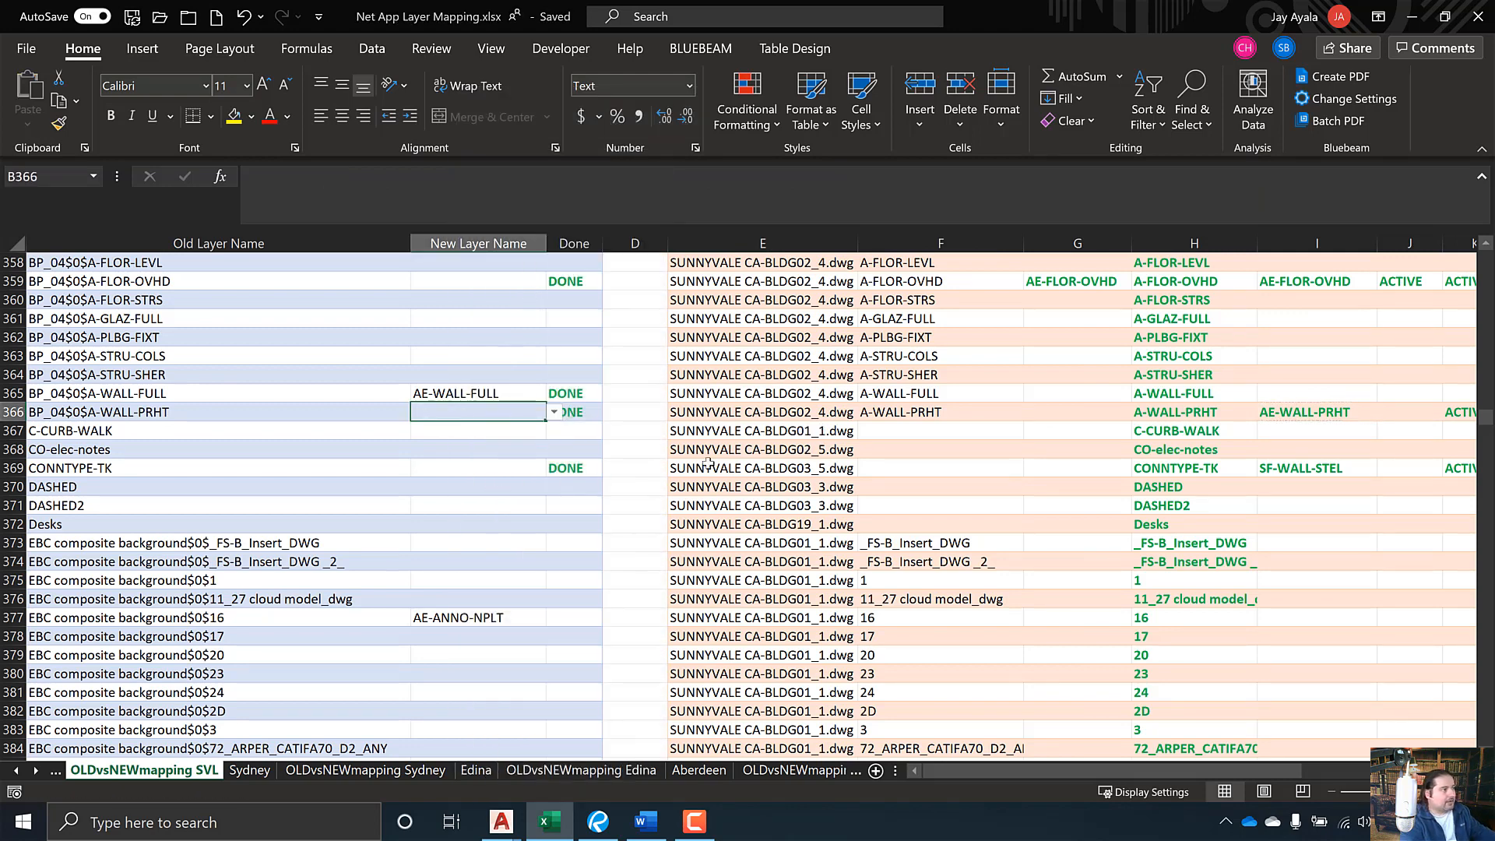
right_click(1285, 415)
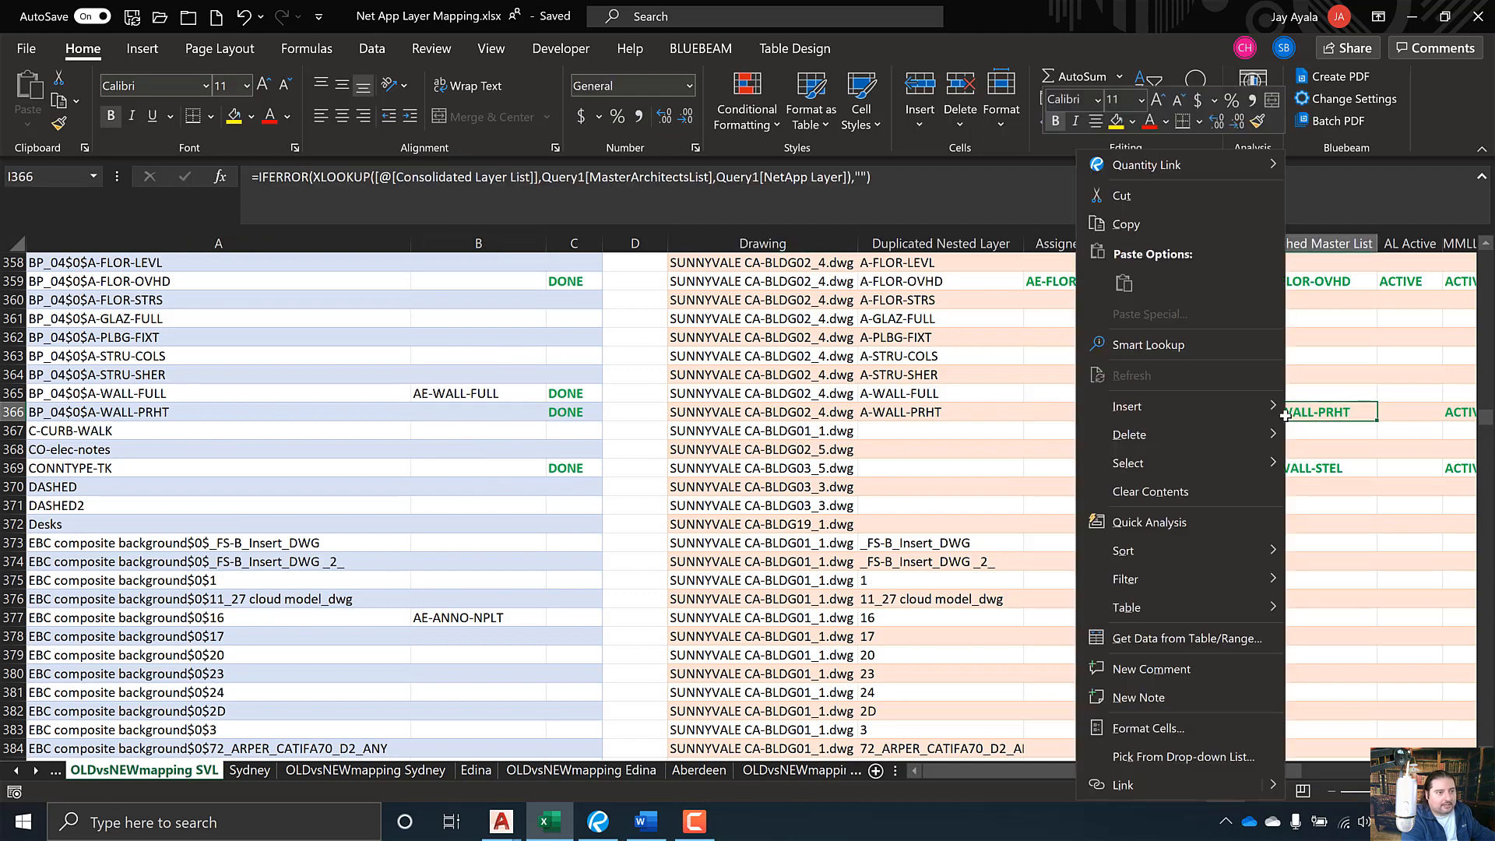
click(1126, 224)
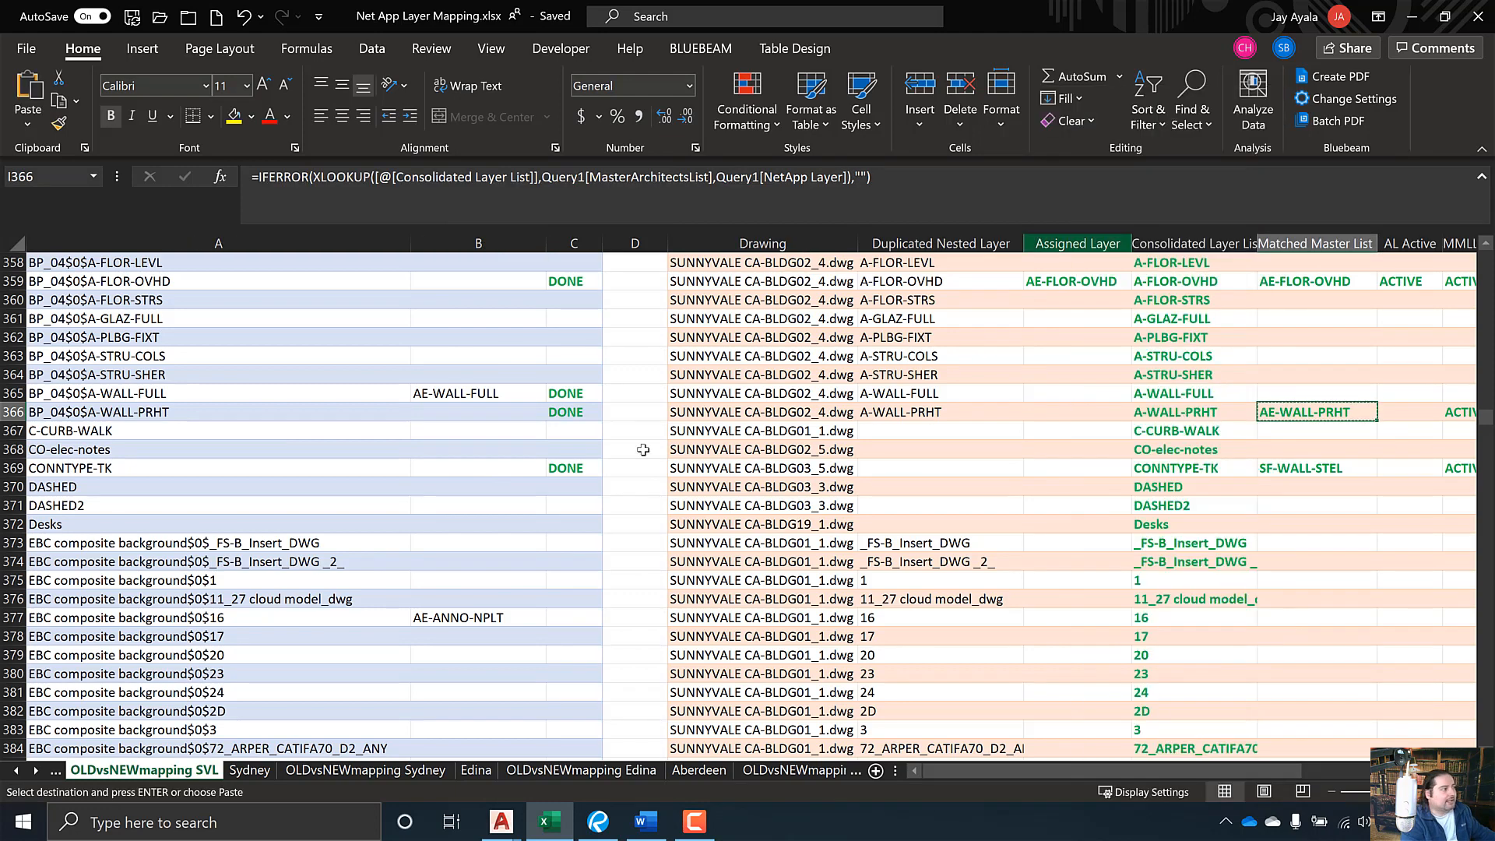
click(488, 411)
right_click(488, 410)
key(Escape)
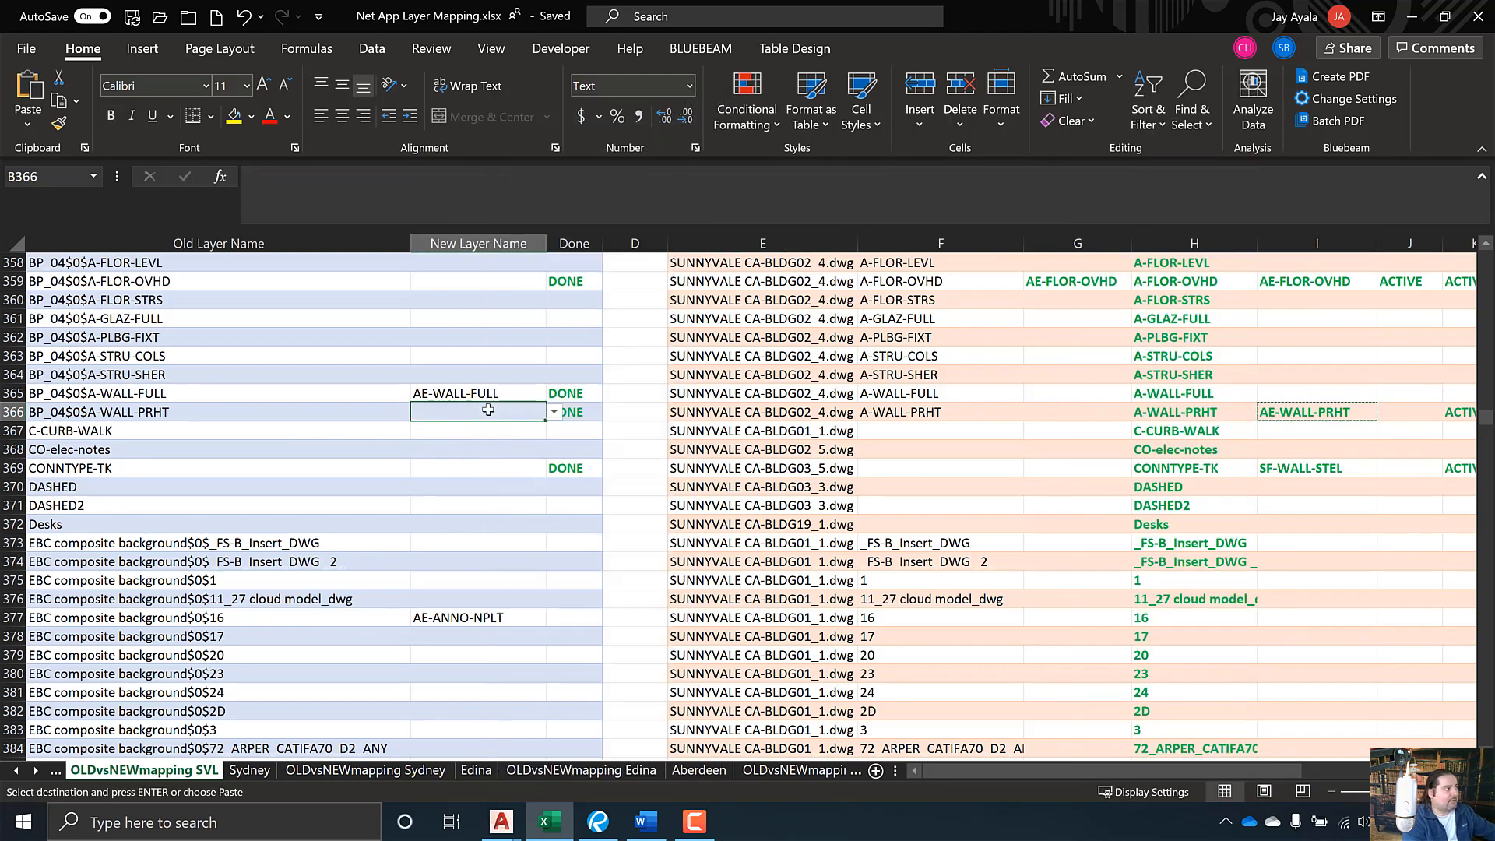
key(Escape)
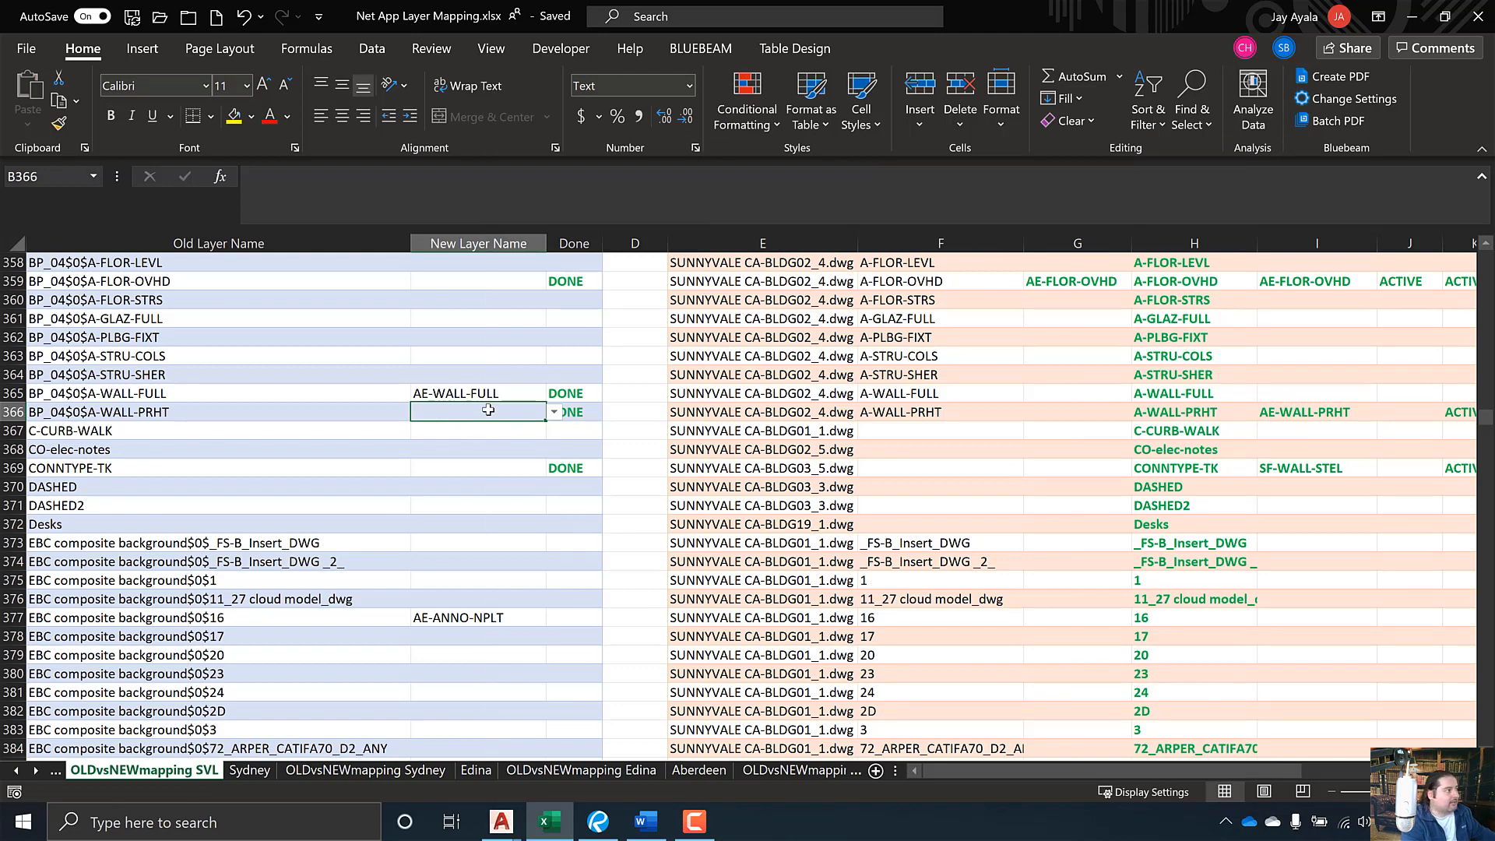
click(495, 501)
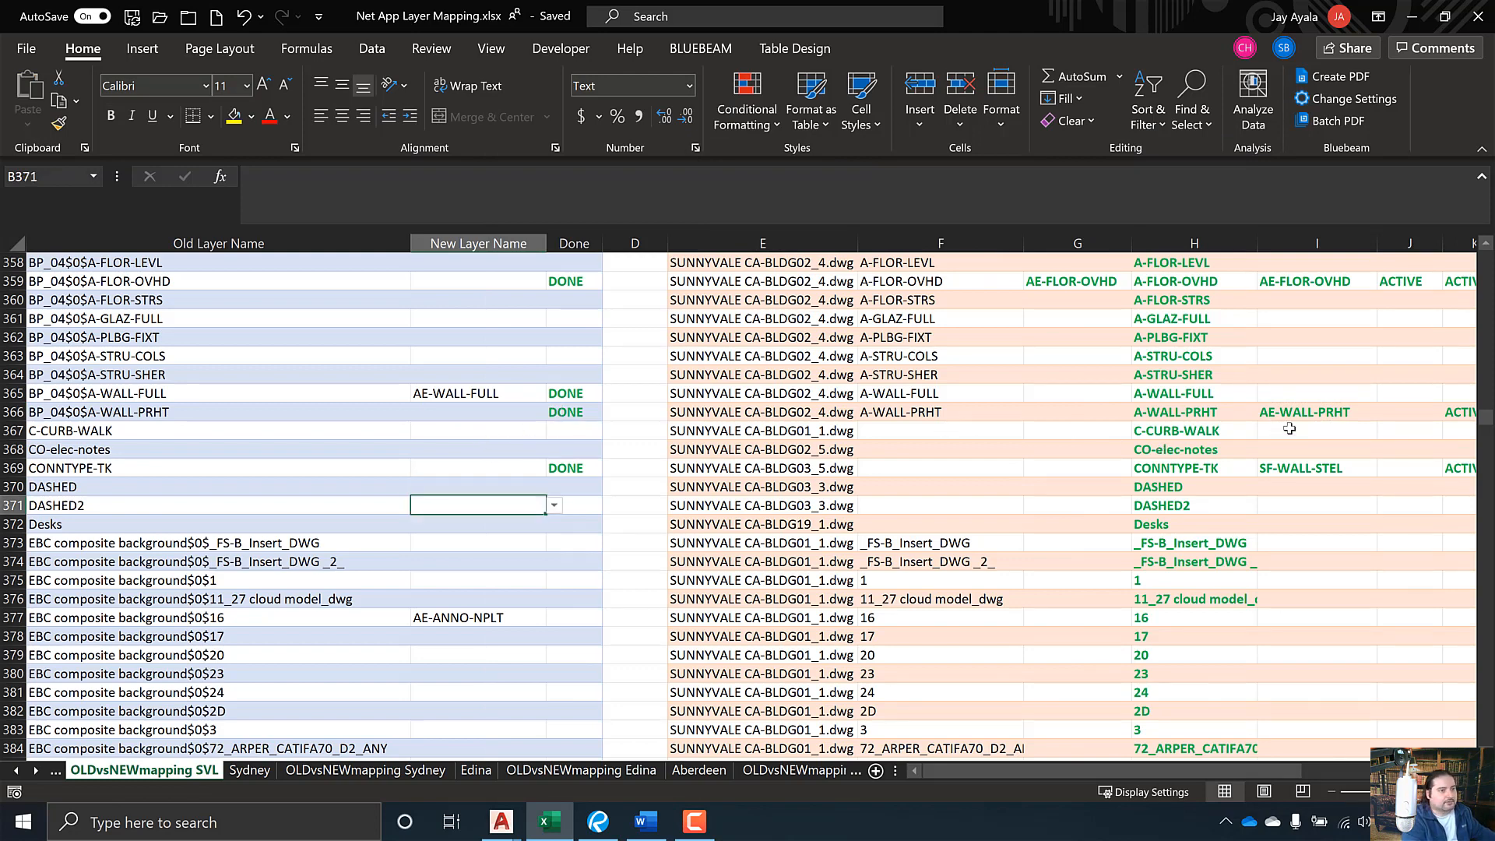
- Paste AE-WALL-PRHT from I366 into B366, keeping only the plain value
click(1289, 415)
key(ctrl+c)
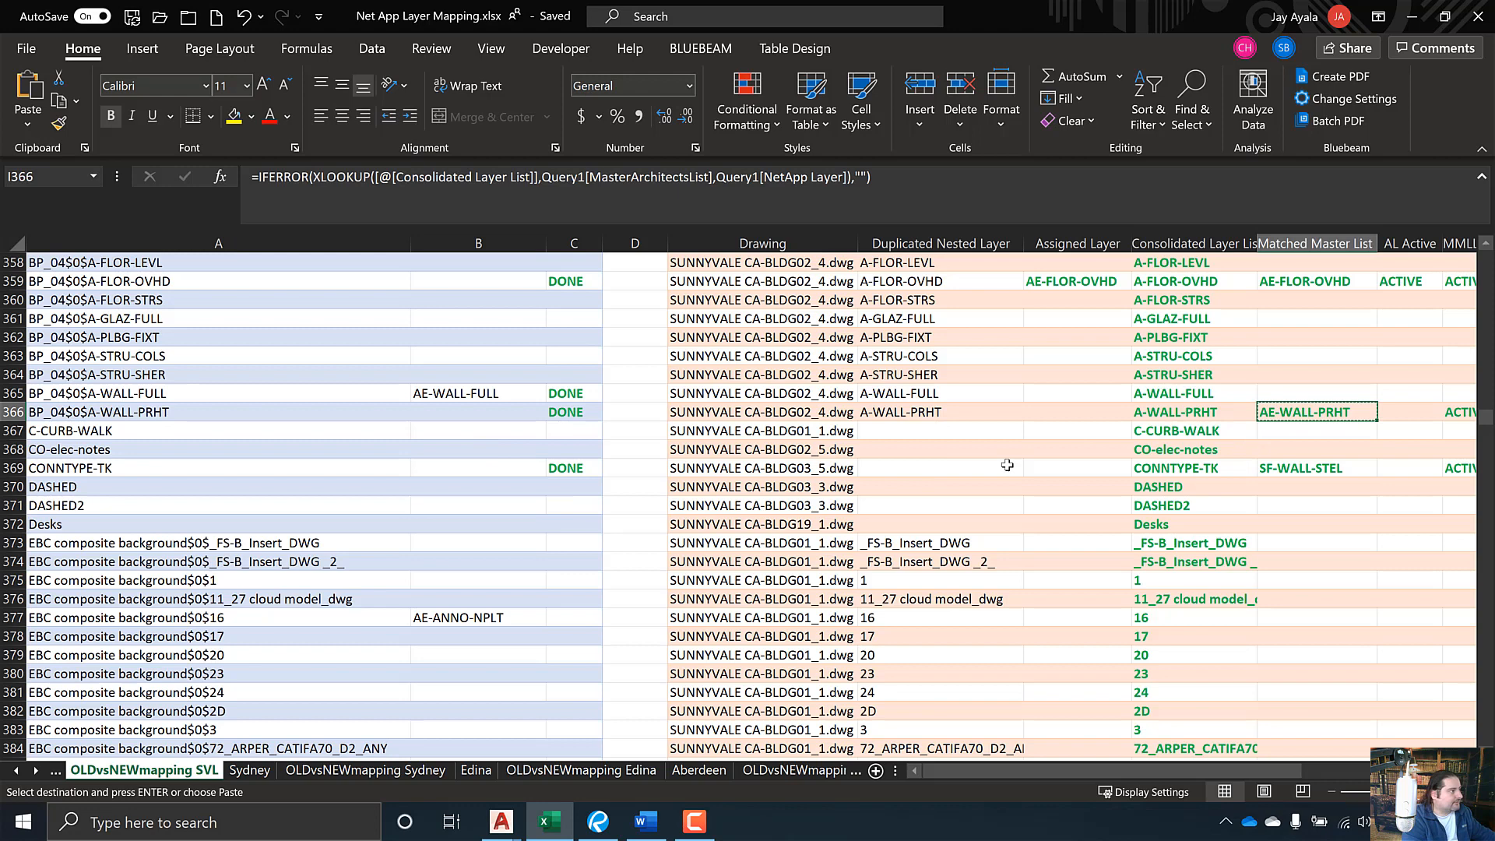
click(442, 405)
key(ctrl+v)
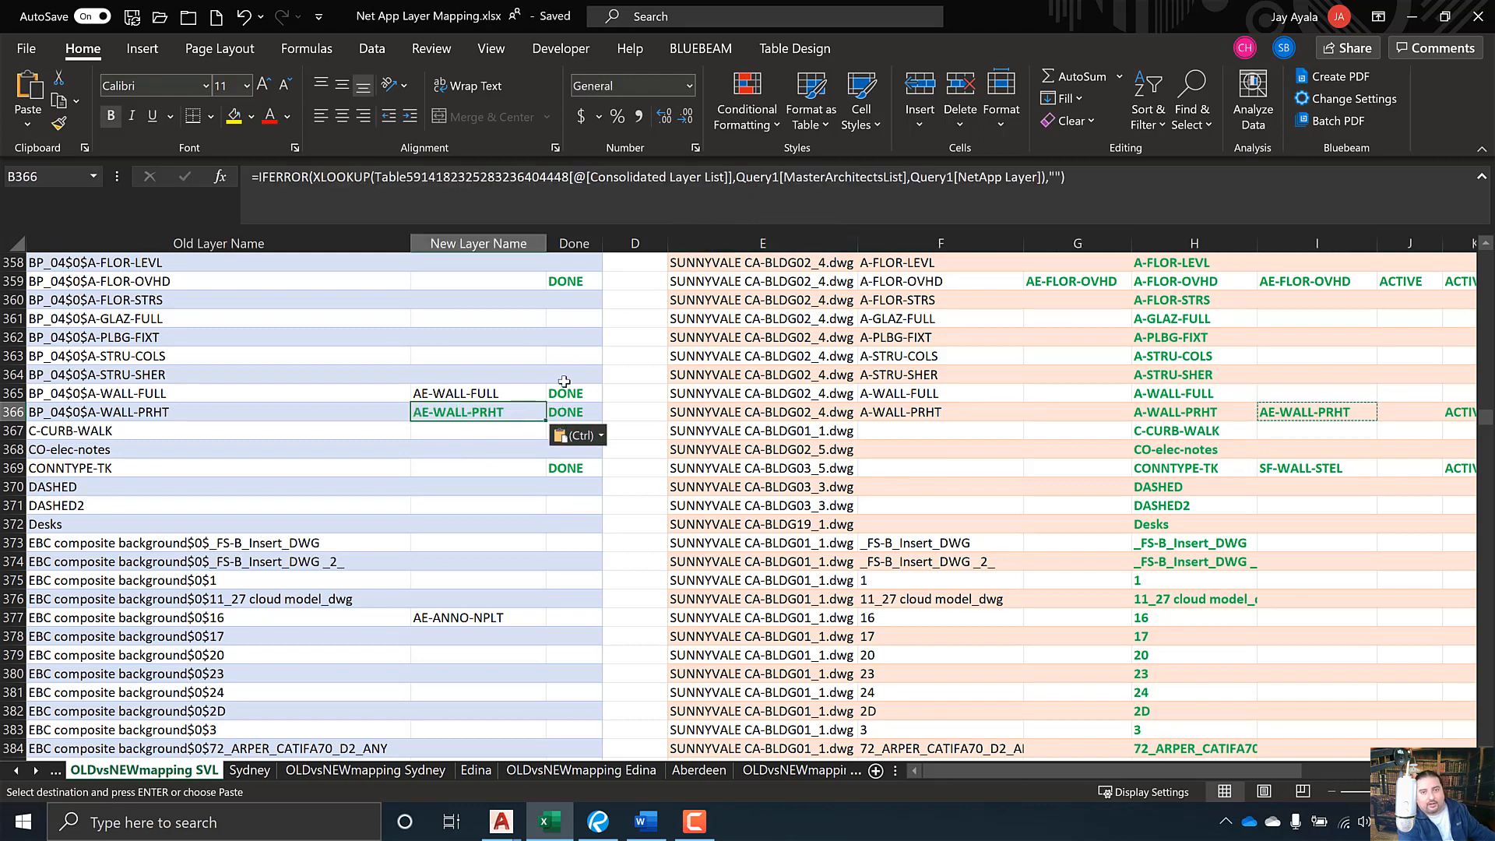
click(601, 437)
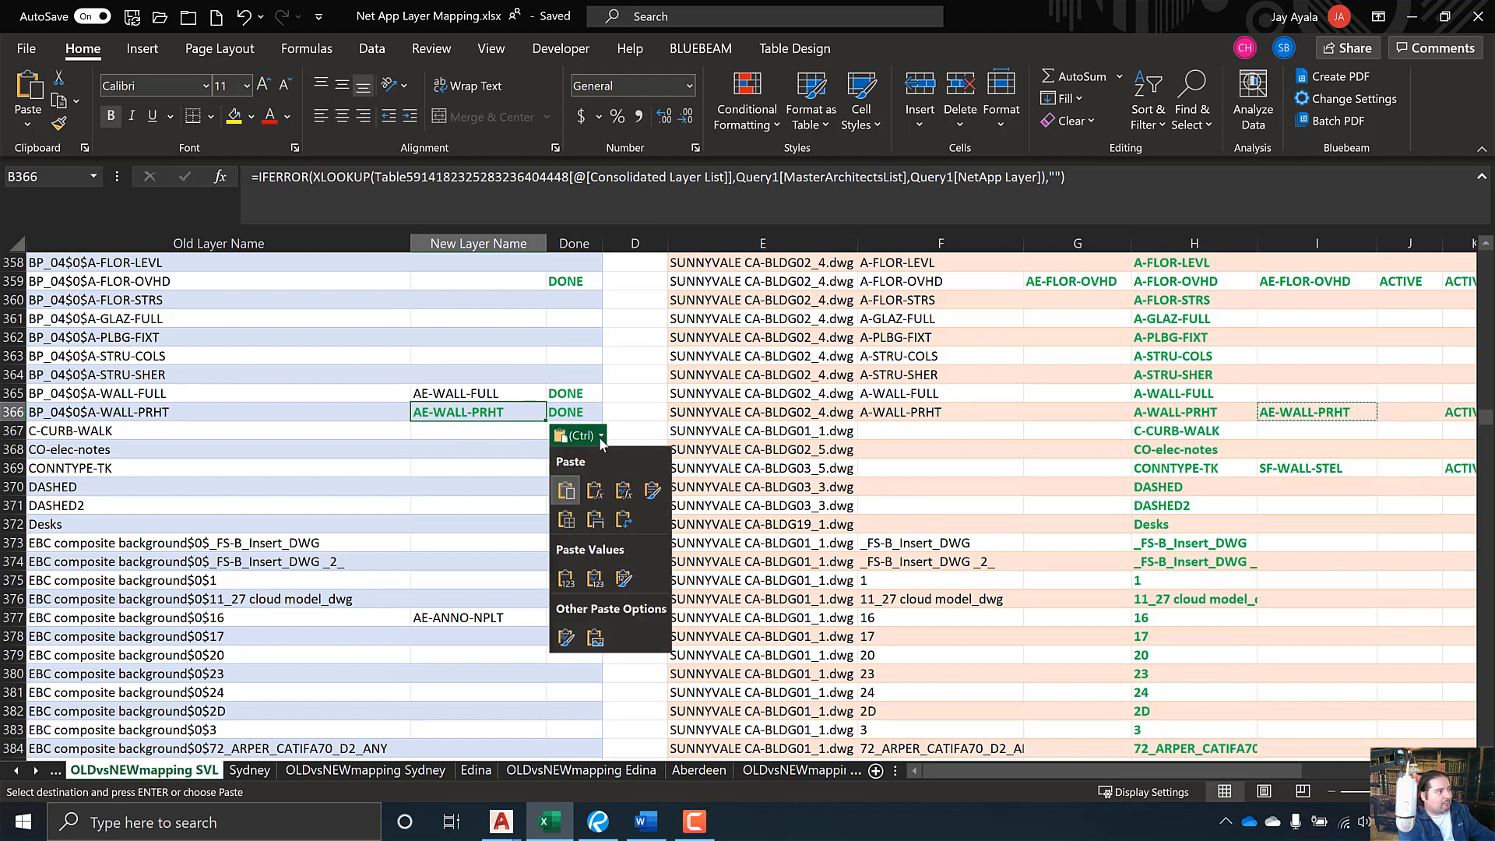
click(567, 579)
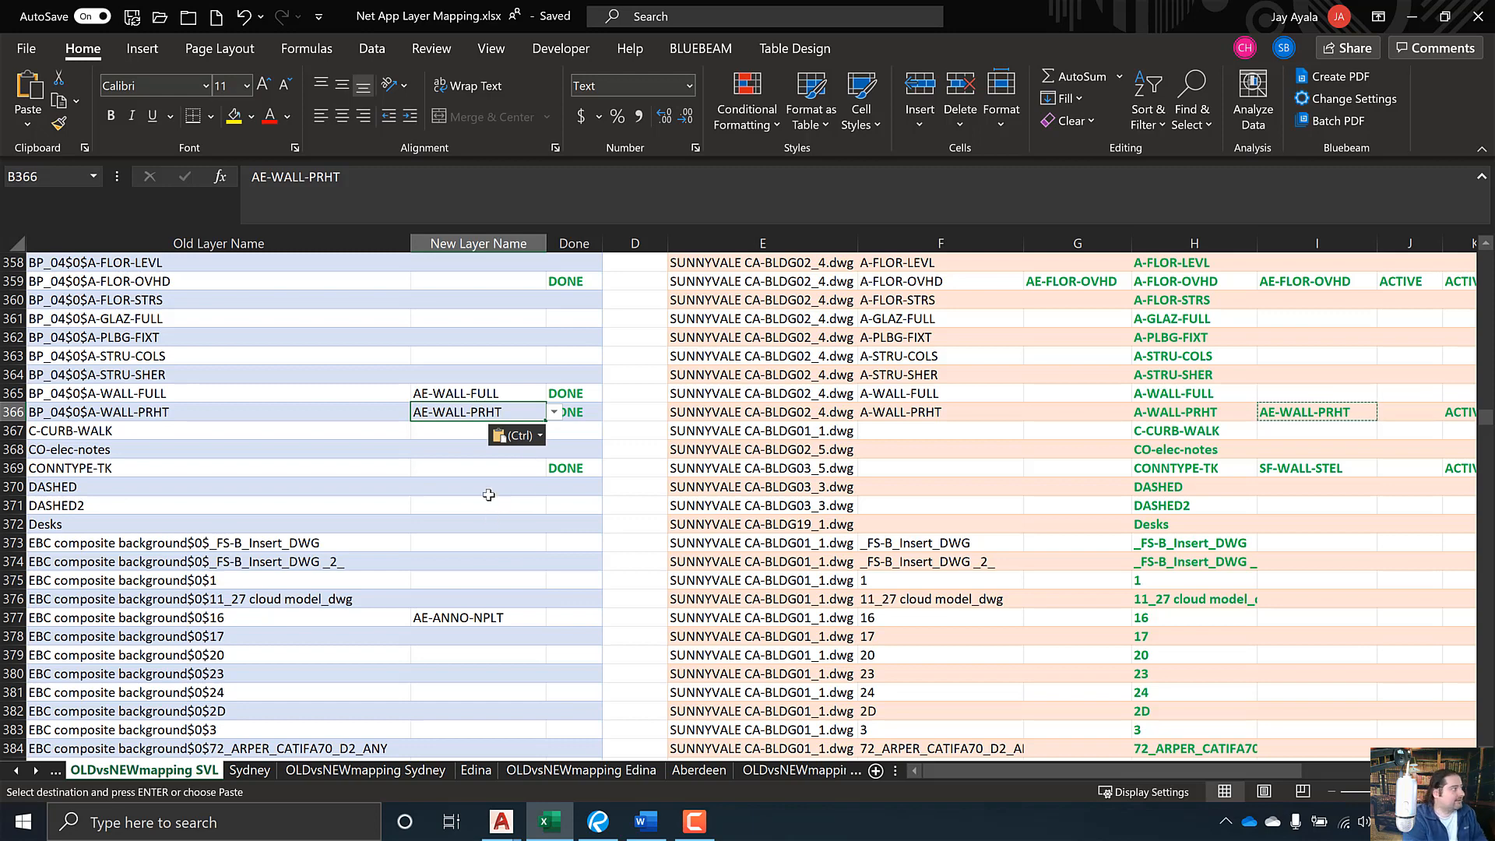
- Move to the new name cell for old layer C-CURB-WALK
click(188, 437)
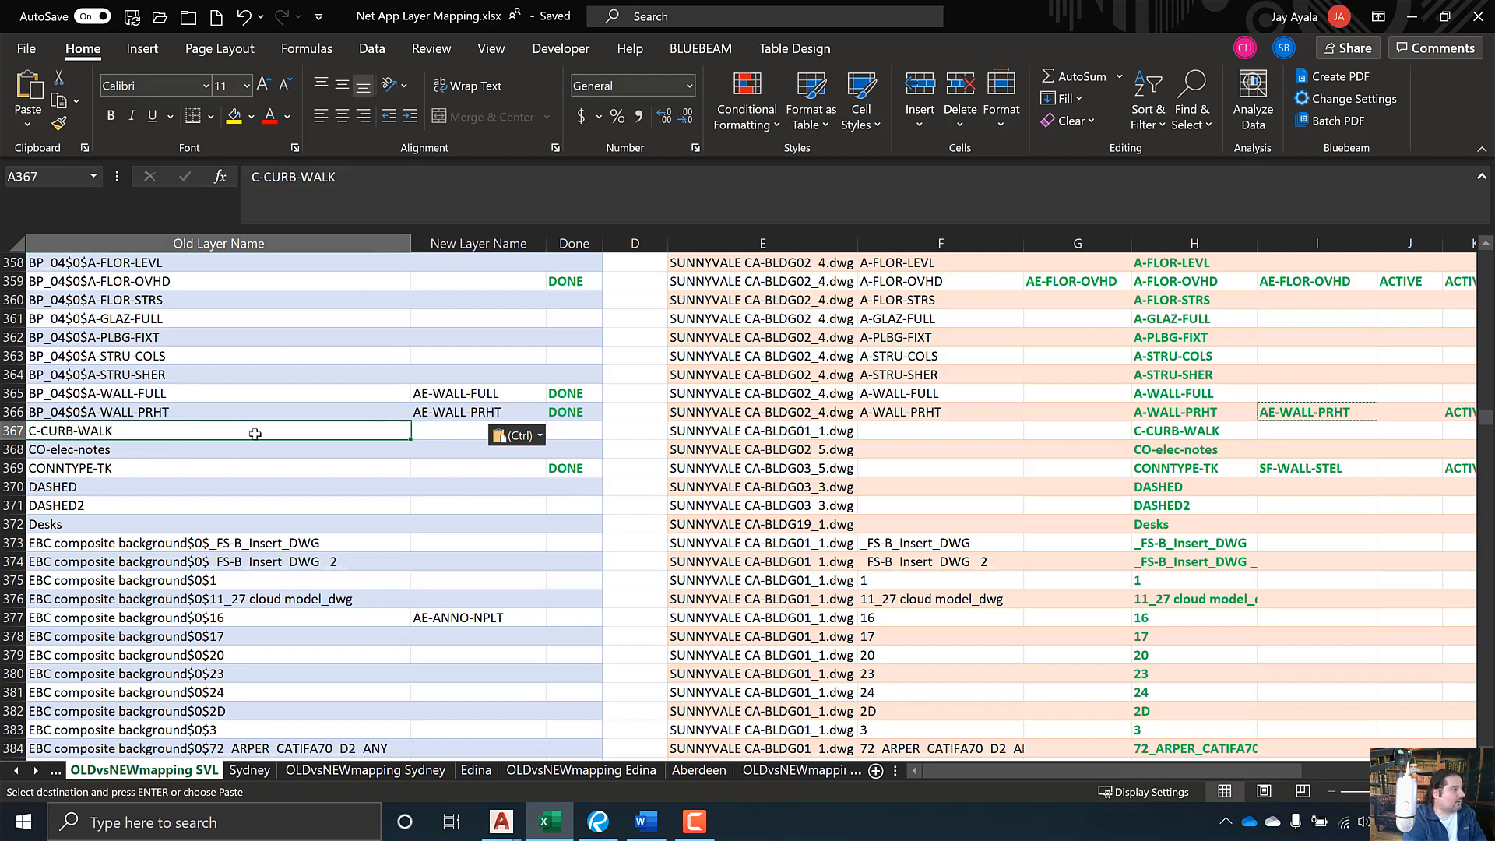
click(441, 430)
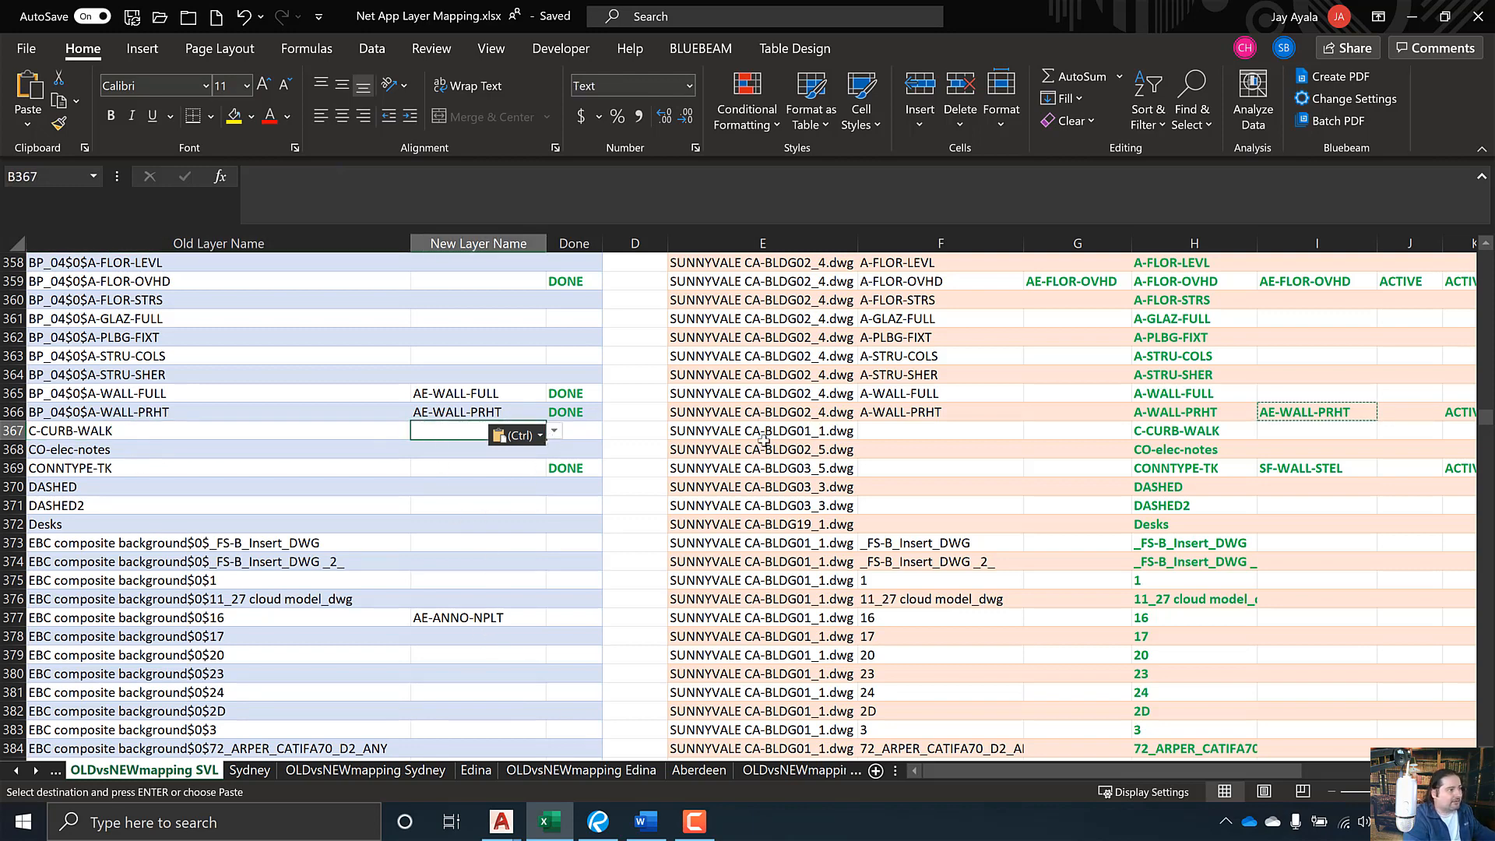
key(ctrl)
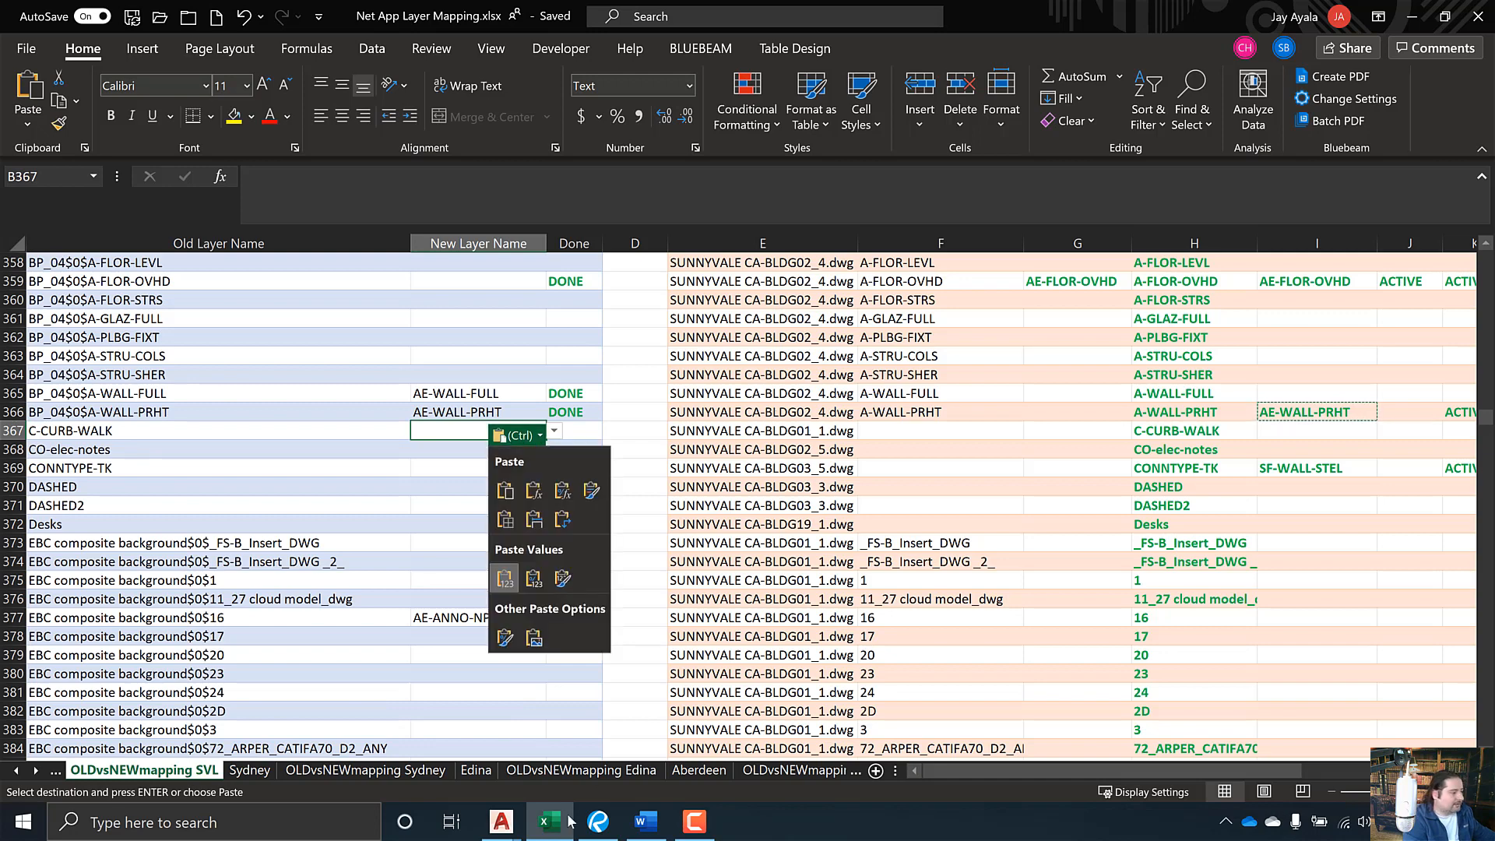
- Bring up BLDG01_1.dwg, find C-CURB-WALK in Layer Properties and undo the earlier isolation
mouse_move(502, 821)
click(504, 198)
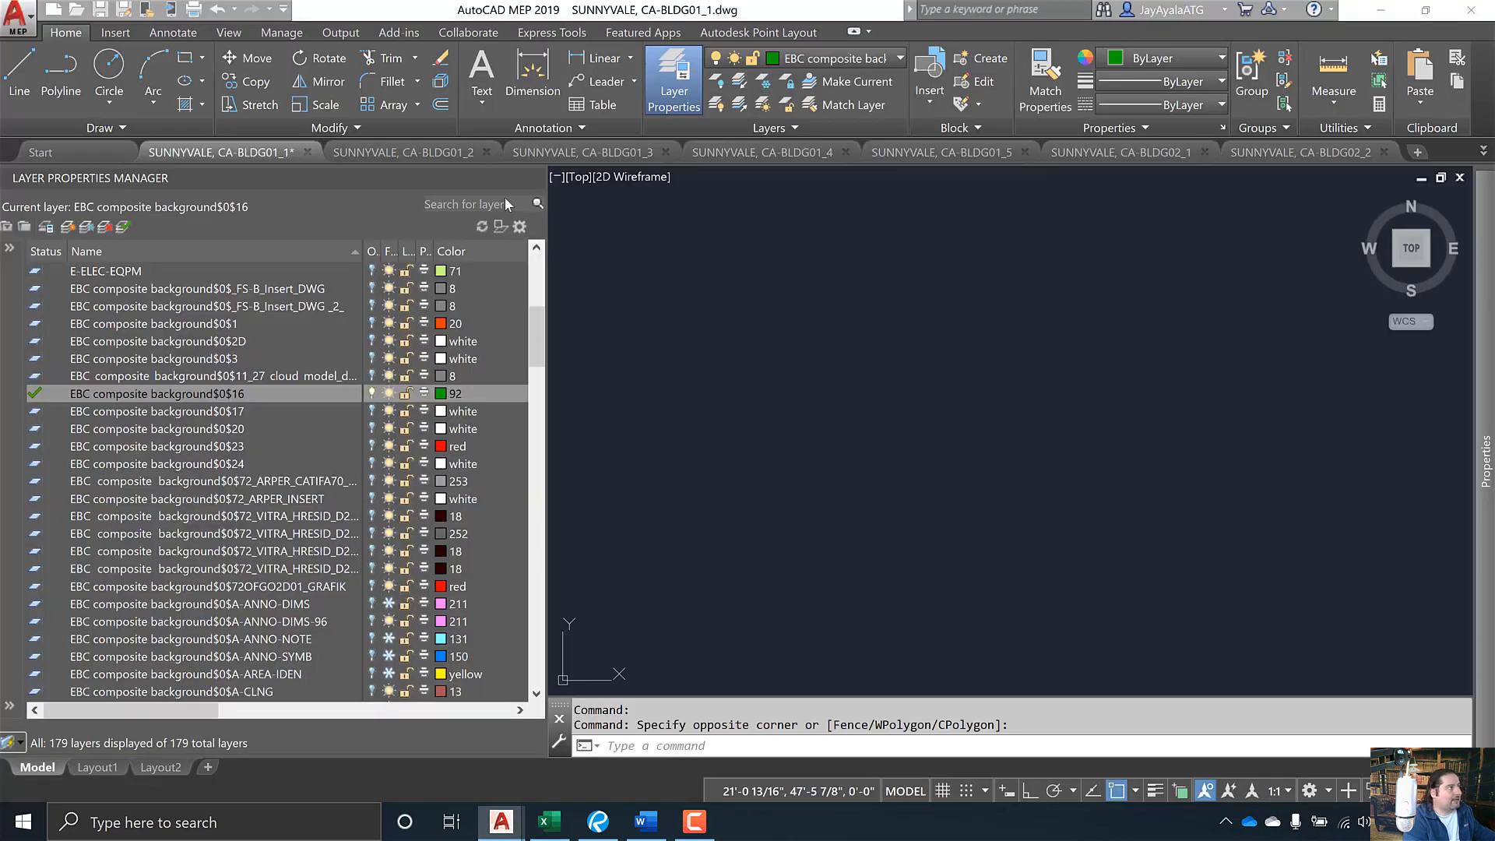
scroll(164, 482, down, 3)
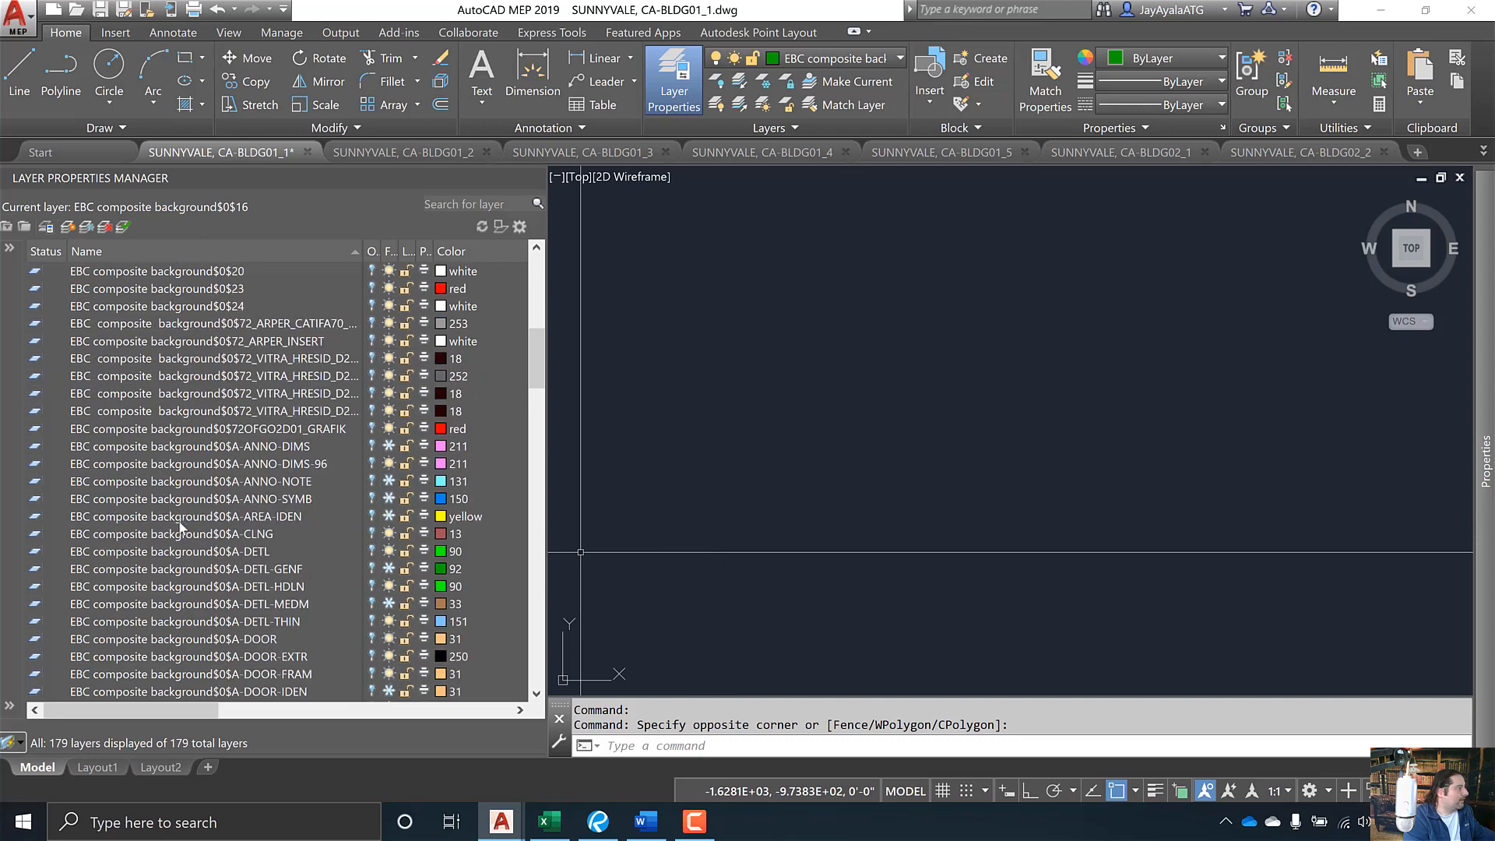
scroll(183, 525, up, 10)
scroll(193, 521, down, 1)
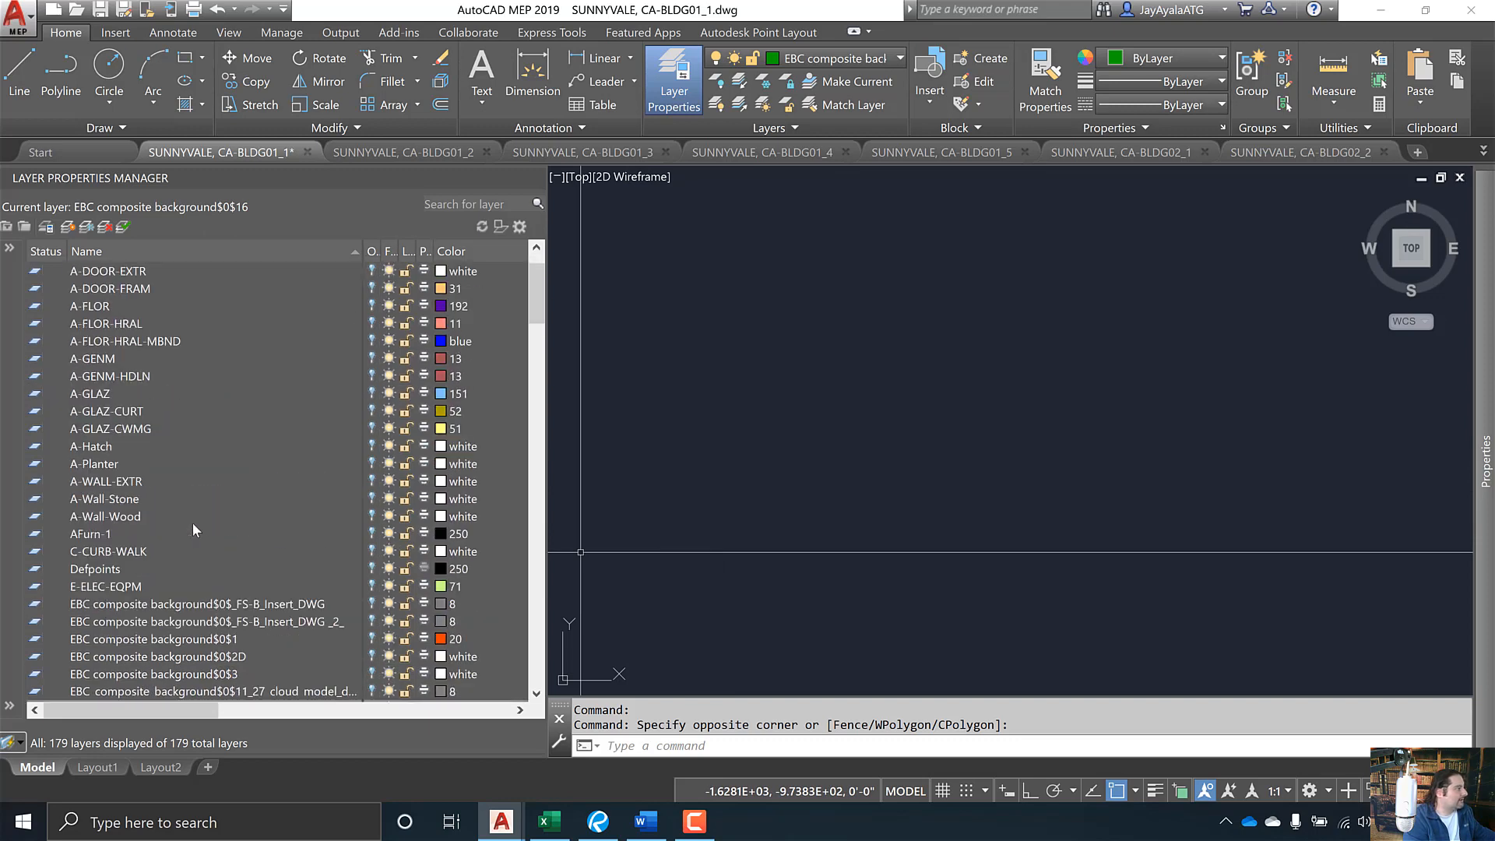
click(125, 551)
right_click(114, 551)
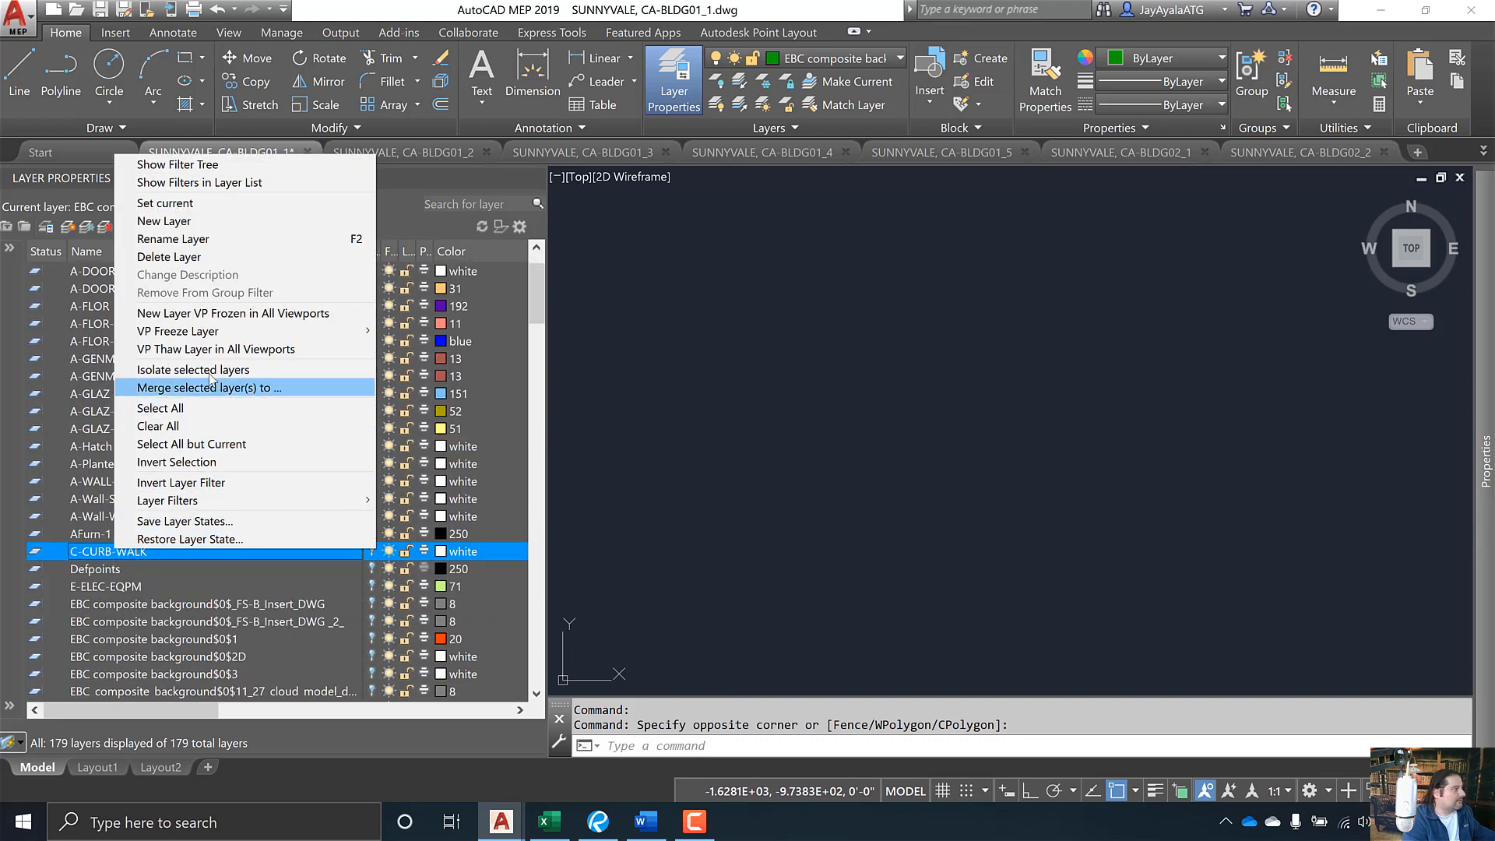
click(811, 456)
click(811, 537)
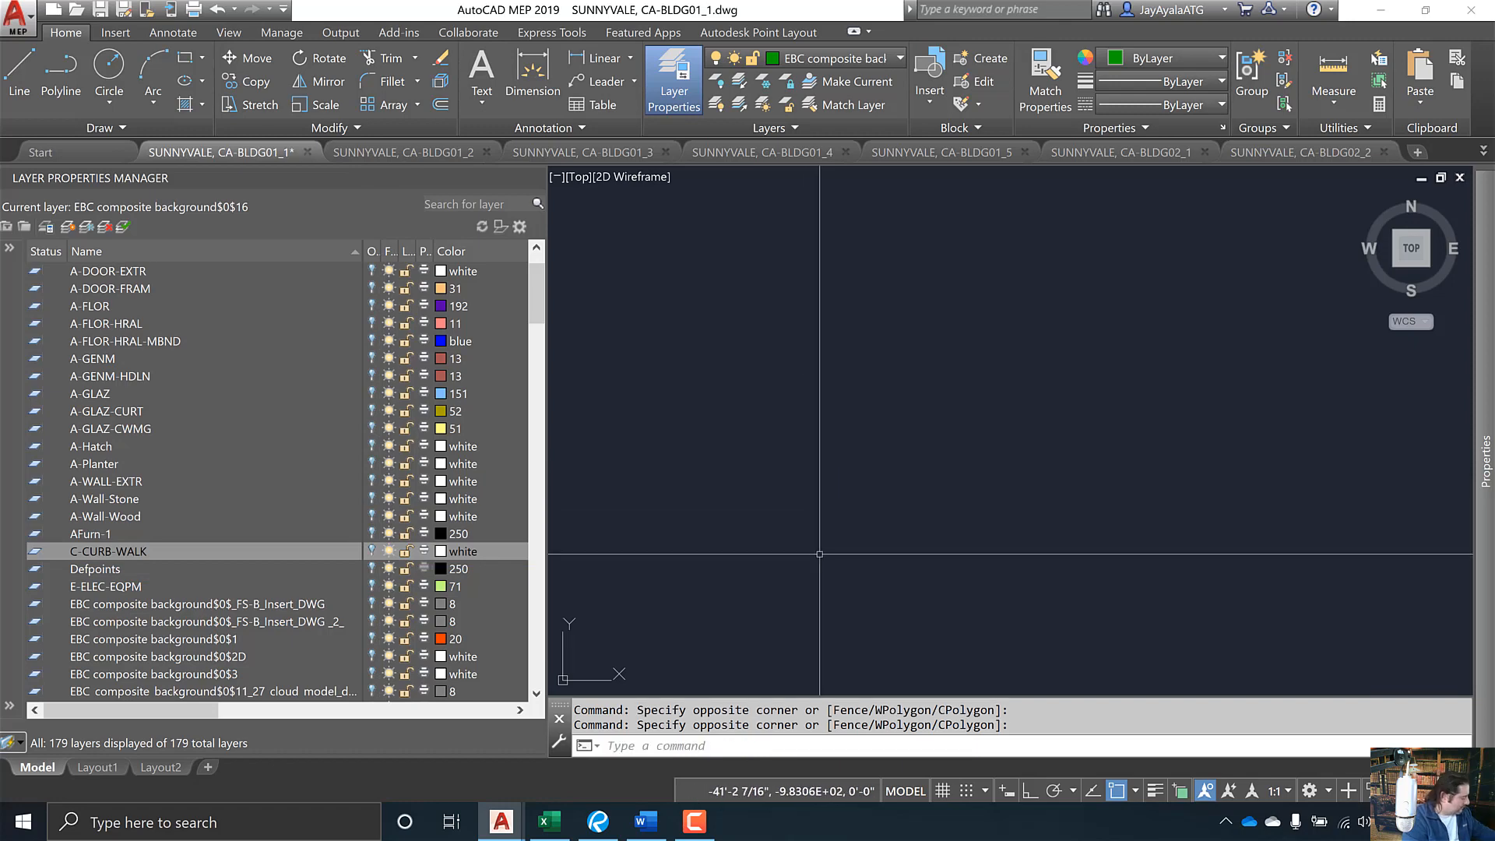
key(ctrl+z)
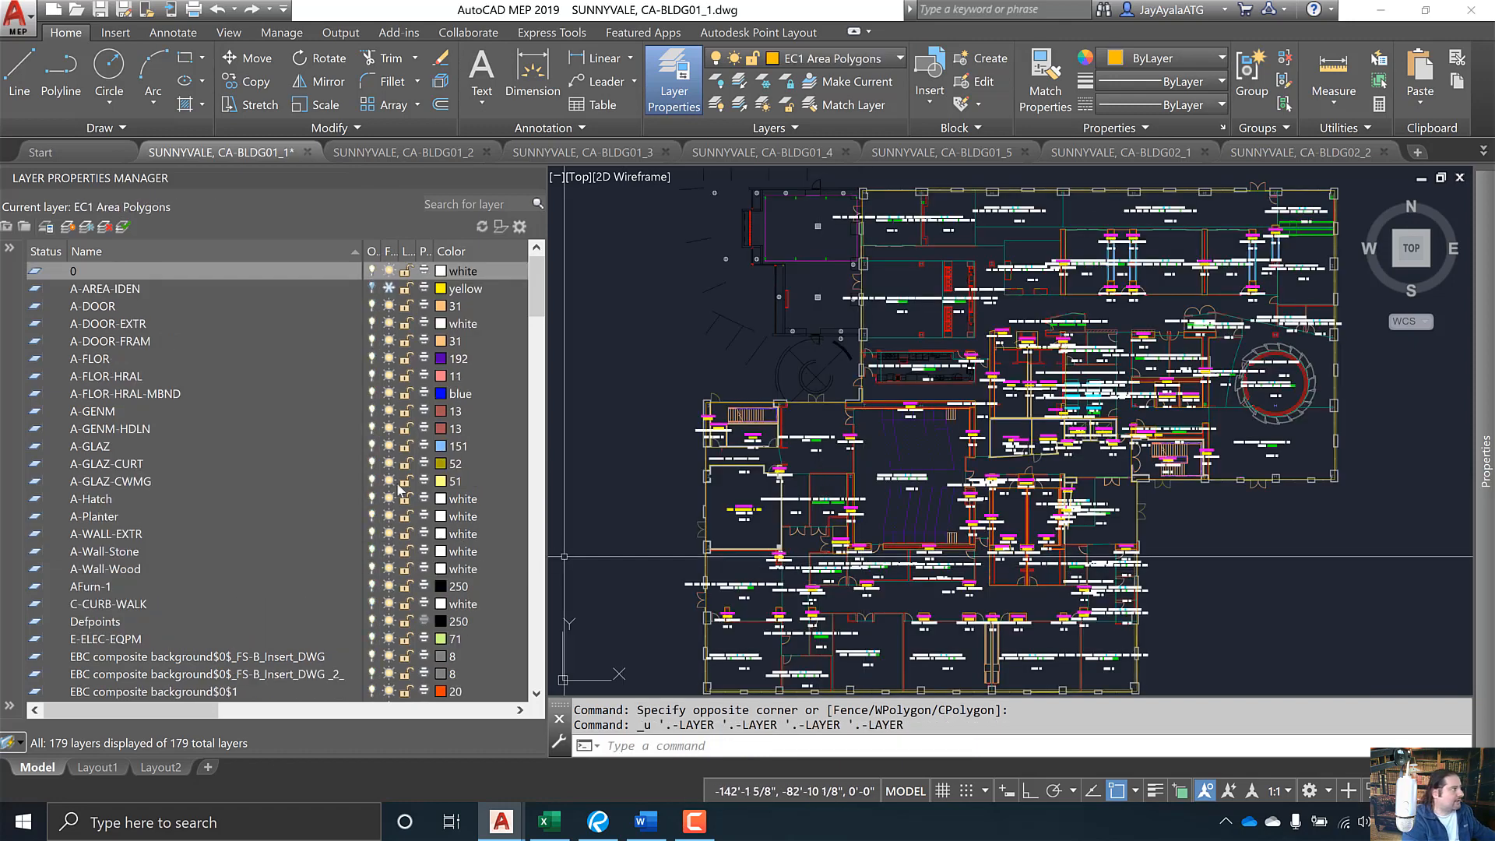
- Isolate C-CURB-WALK and window-select the view to confirm it has no objects
click(145, 607)
right_click(145, 607)
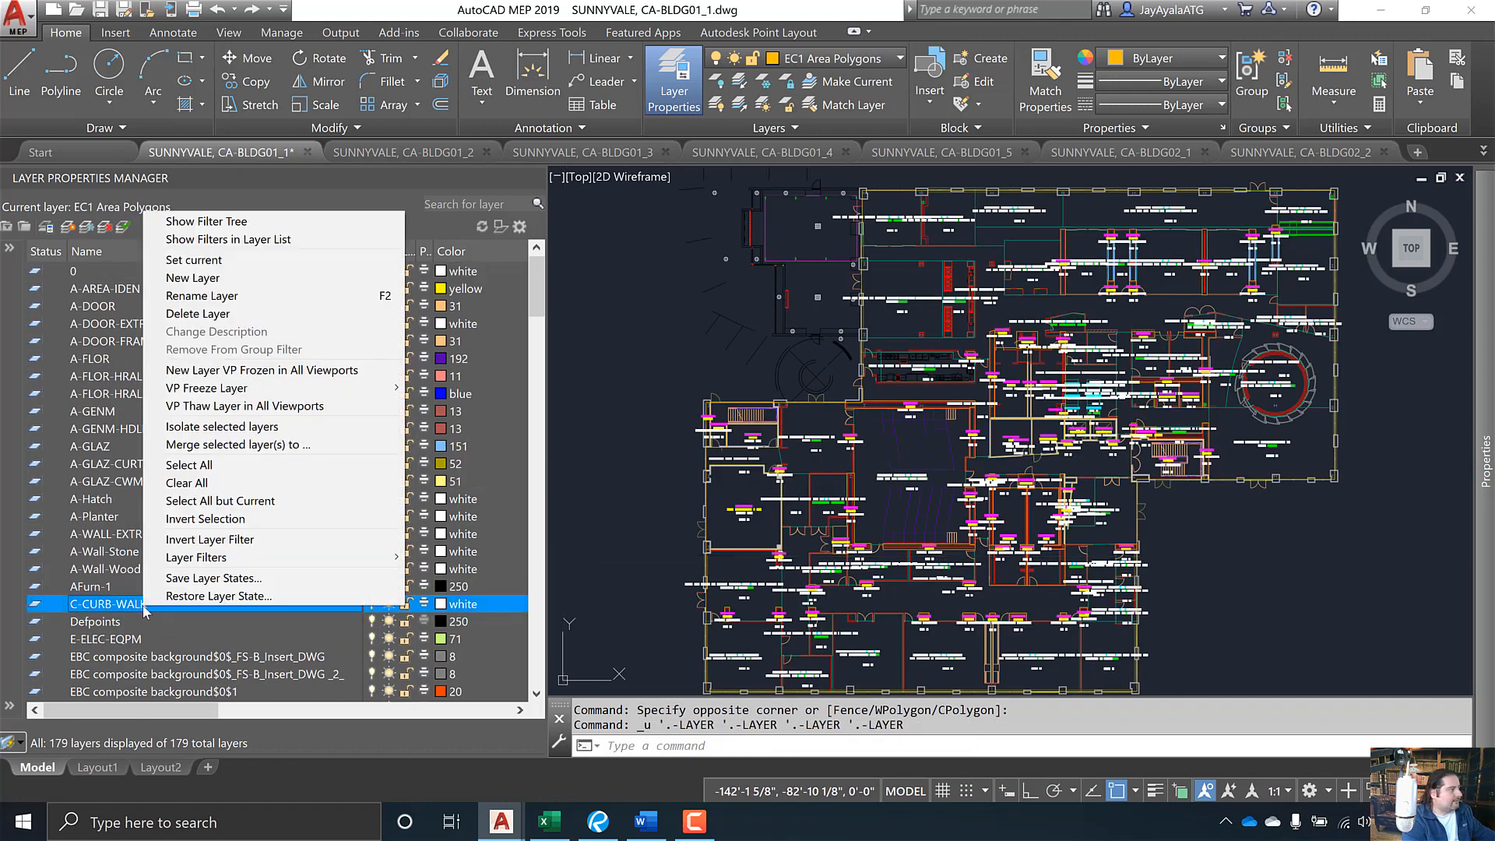
click(278, 428)
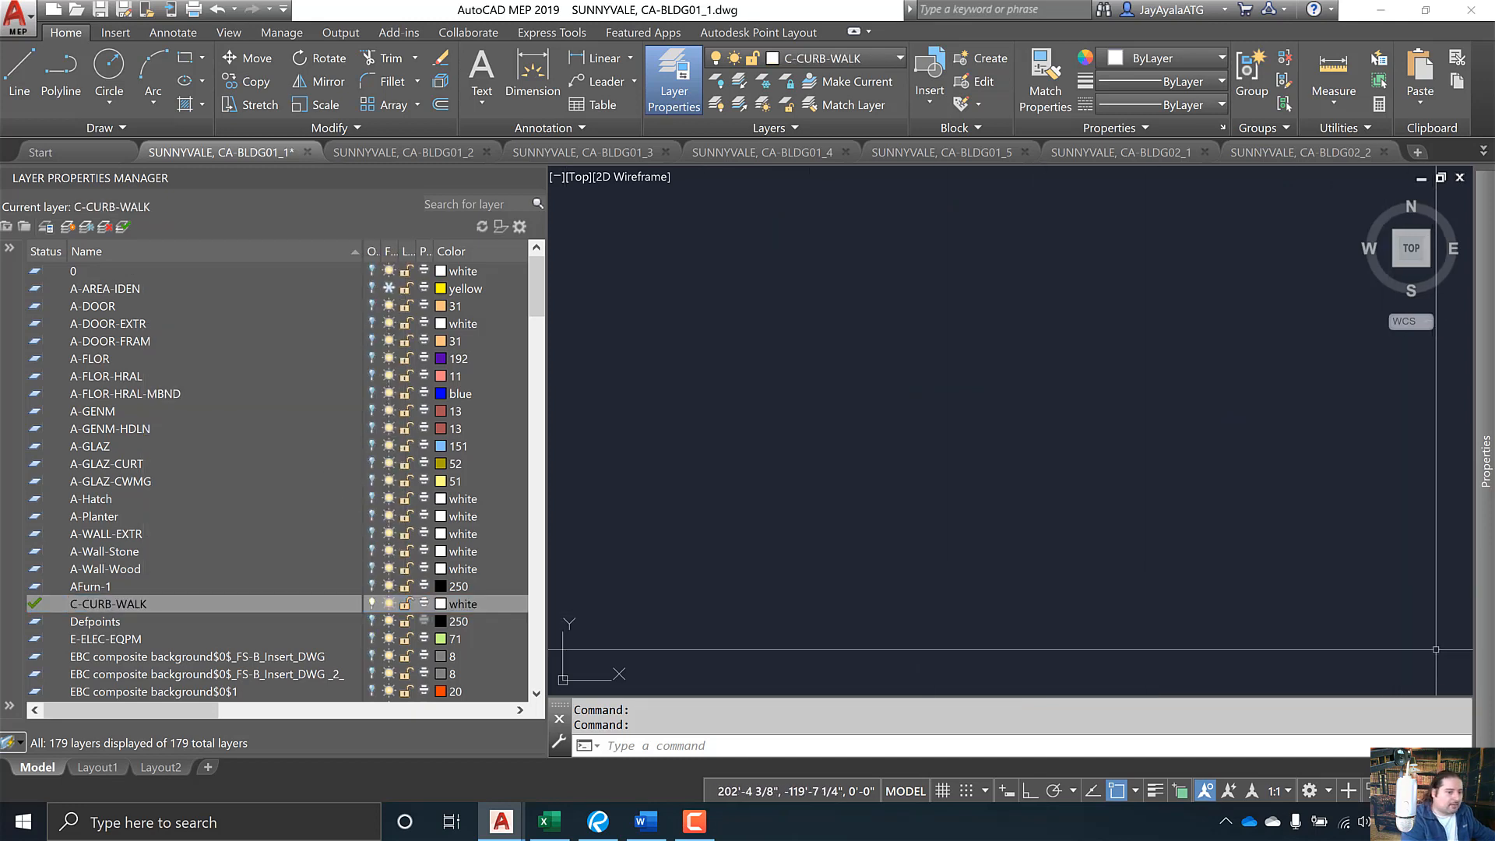
click(1458, 691)
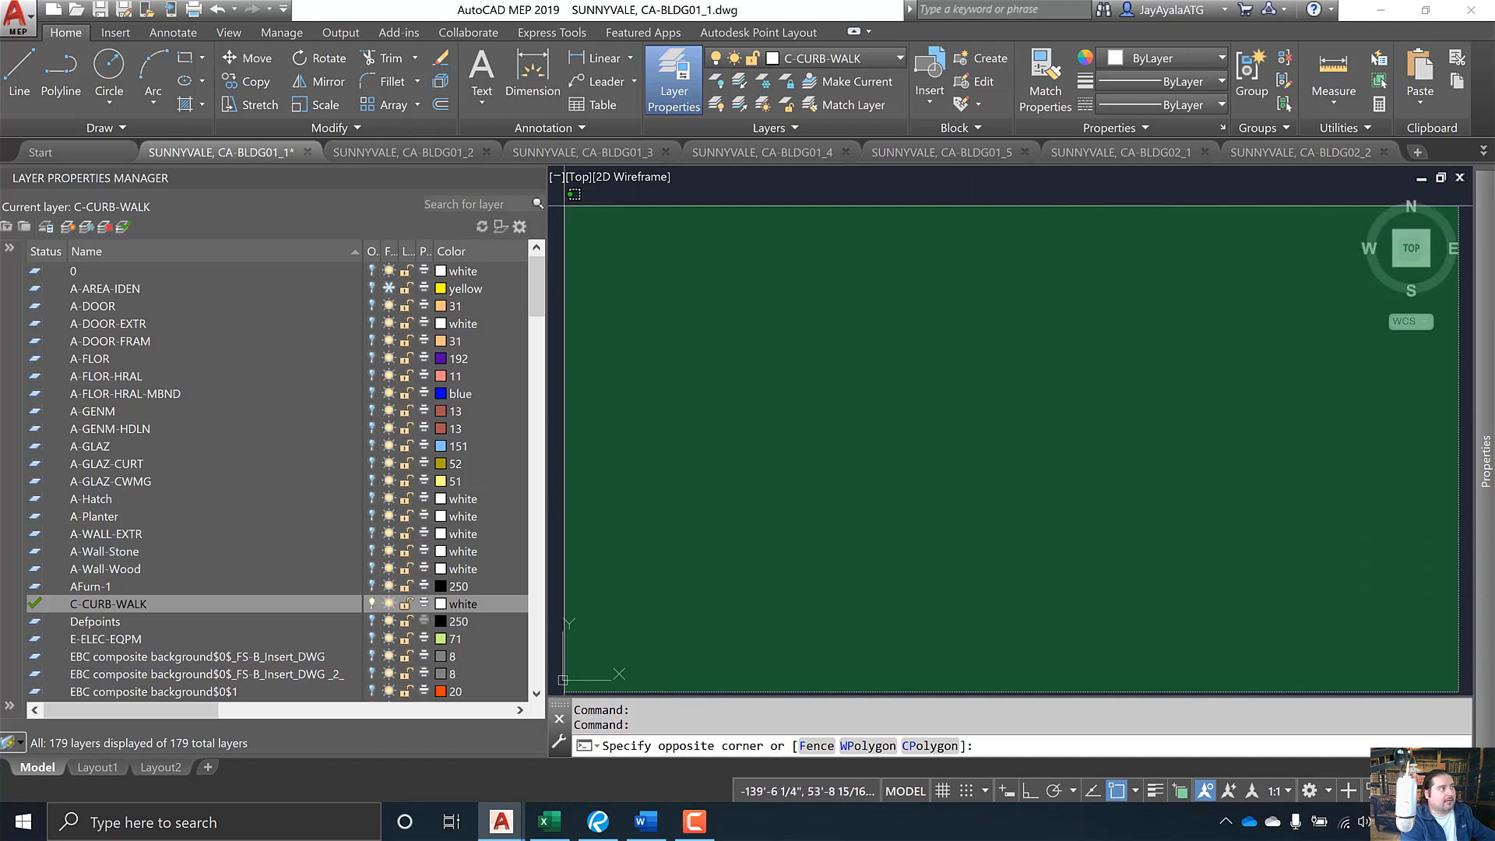
click(562, 210)
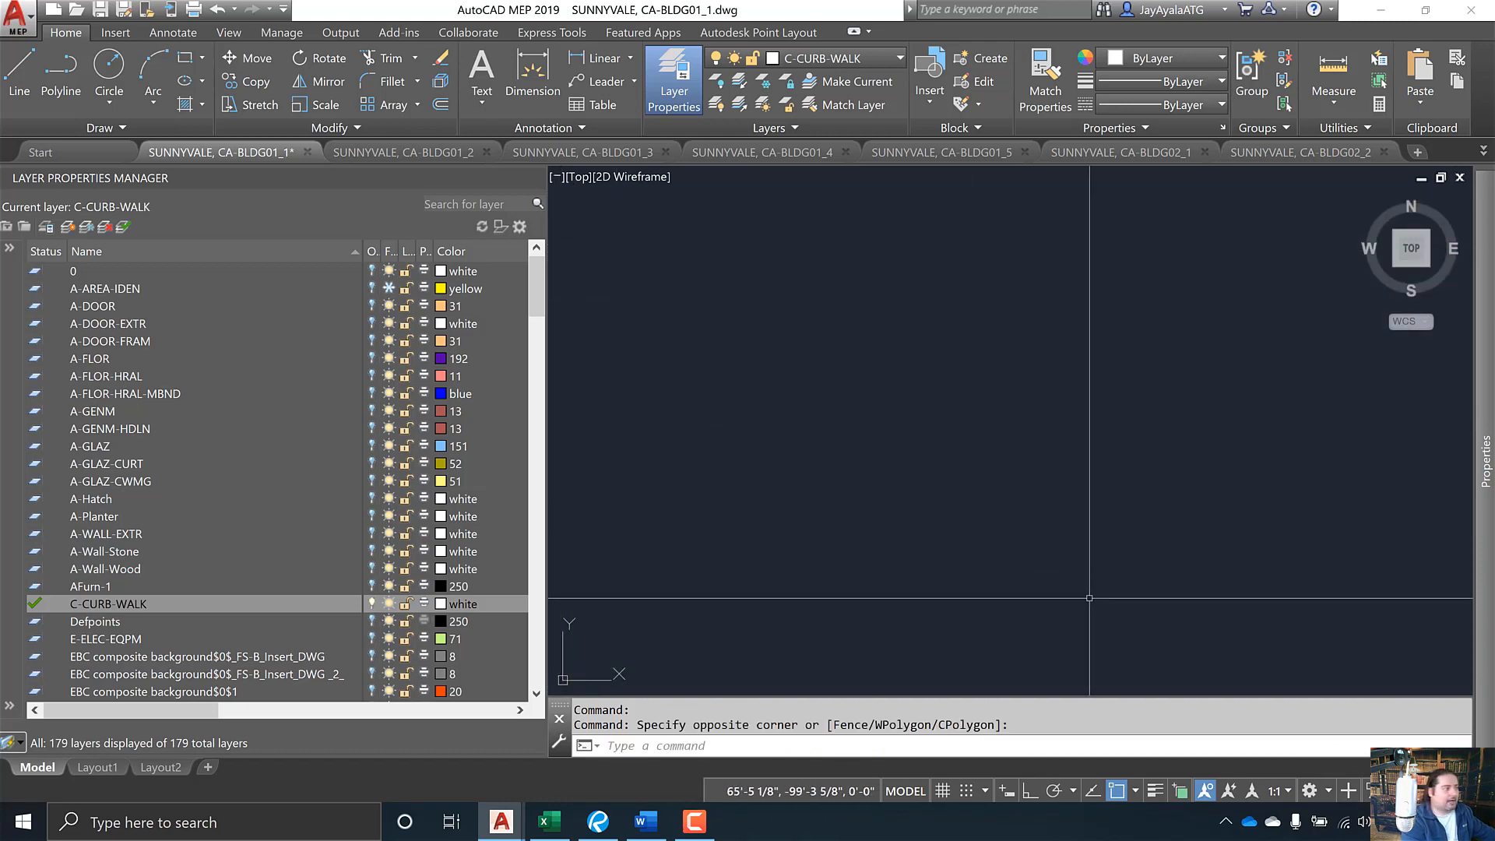
key(alt+Tab)
key(alt+Tab)
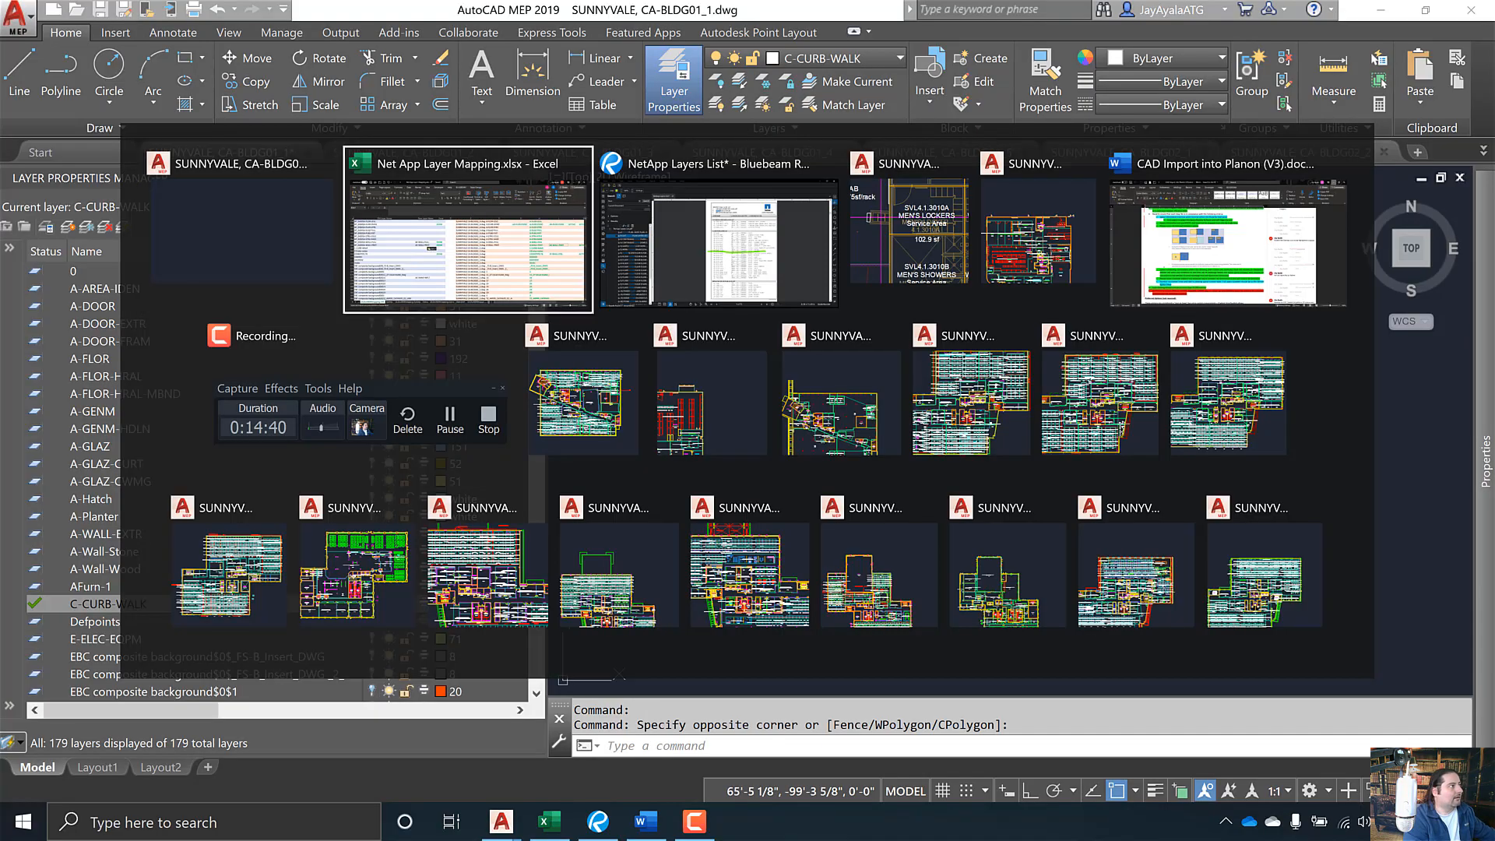
- Set B367's new name to AE-ANNO-NPLT for C-CURB-WALK and commit it
click(554, 431)
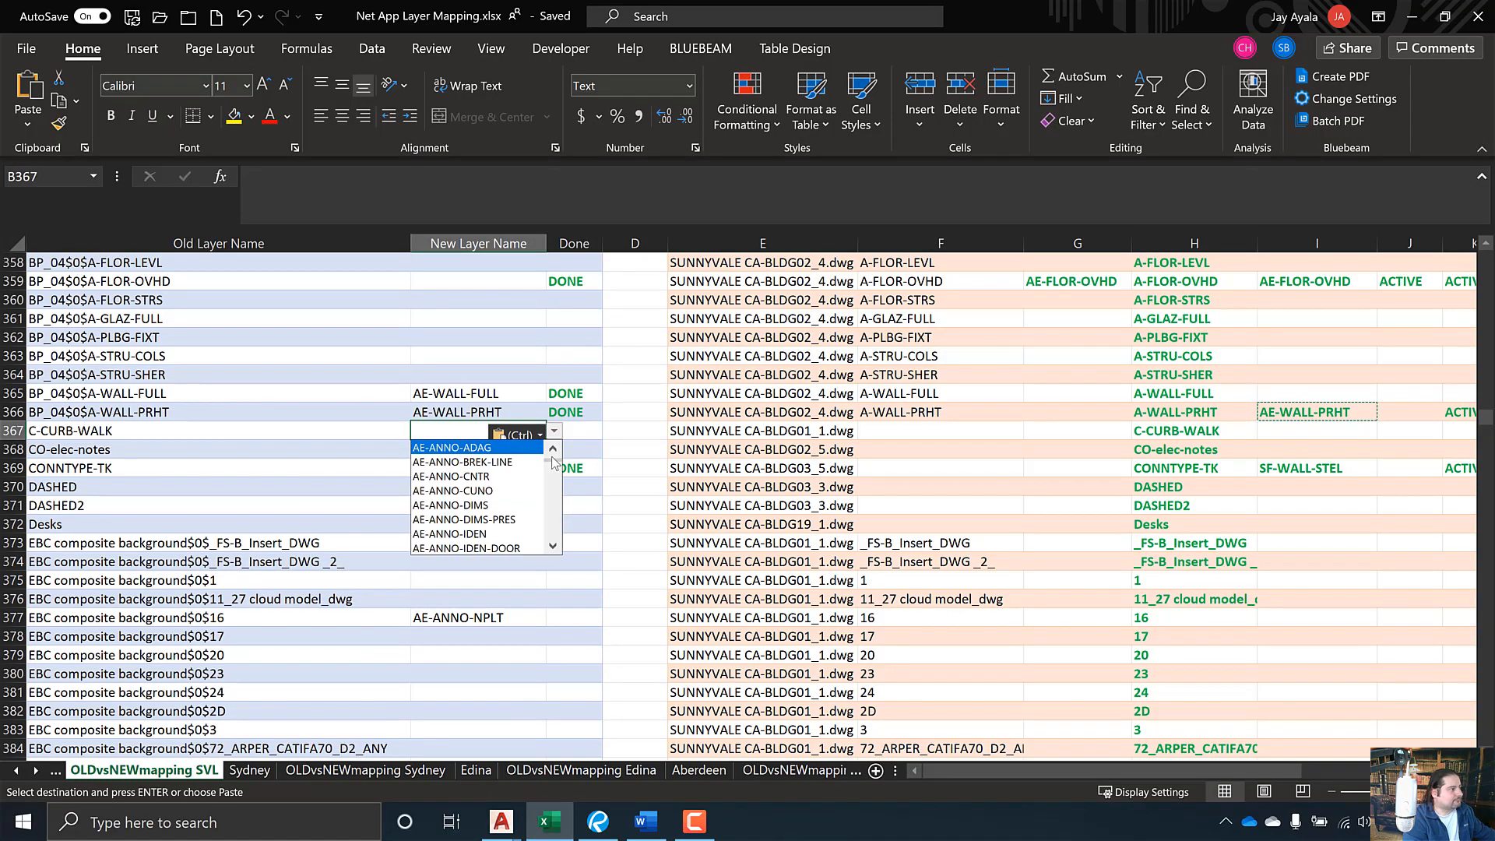
drag(555, 457, 555, 466)
click(491, 479)
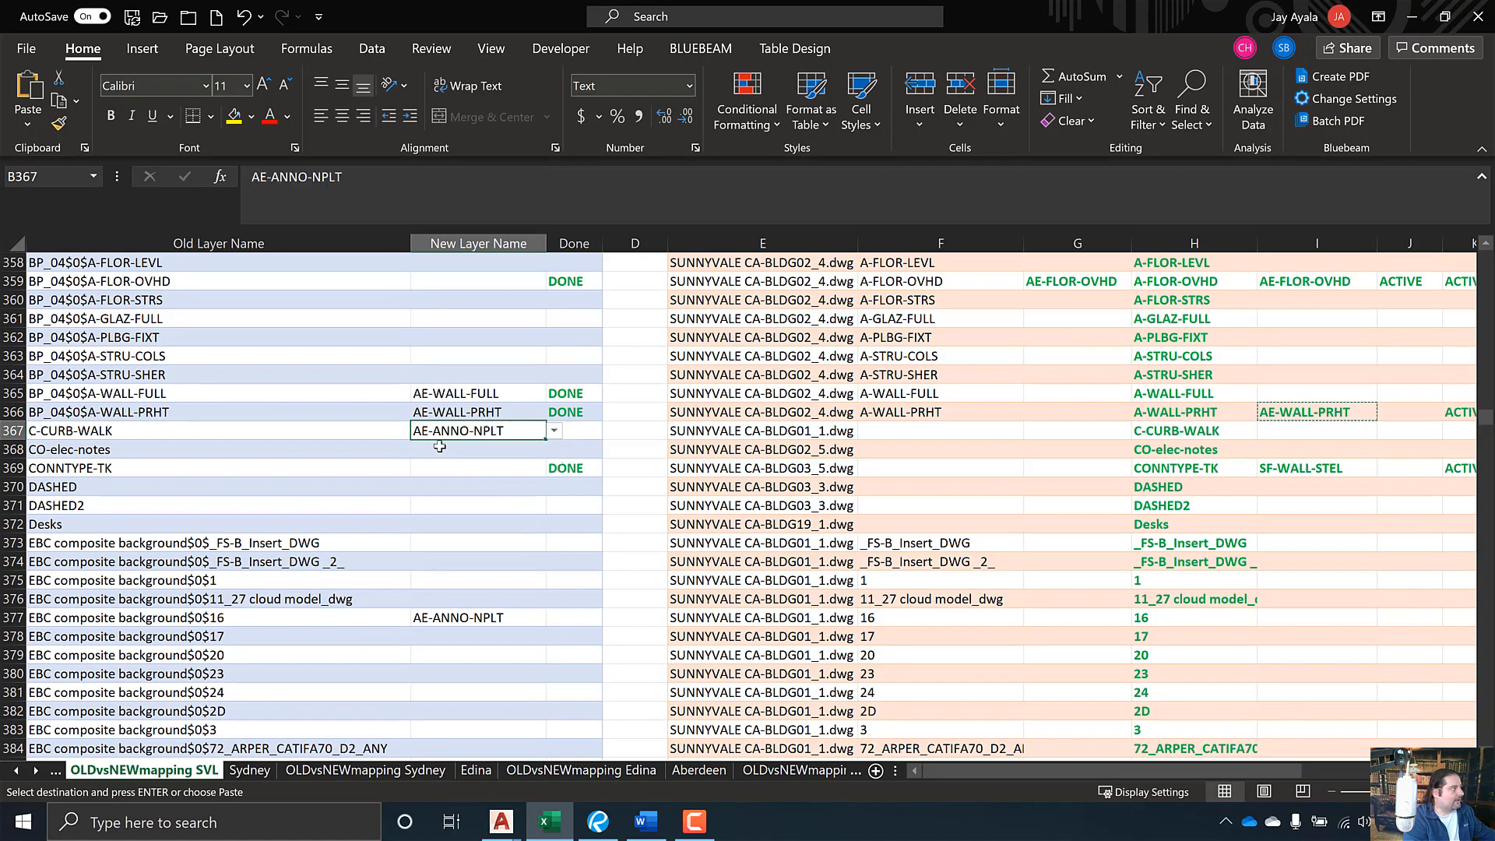
key(Return)
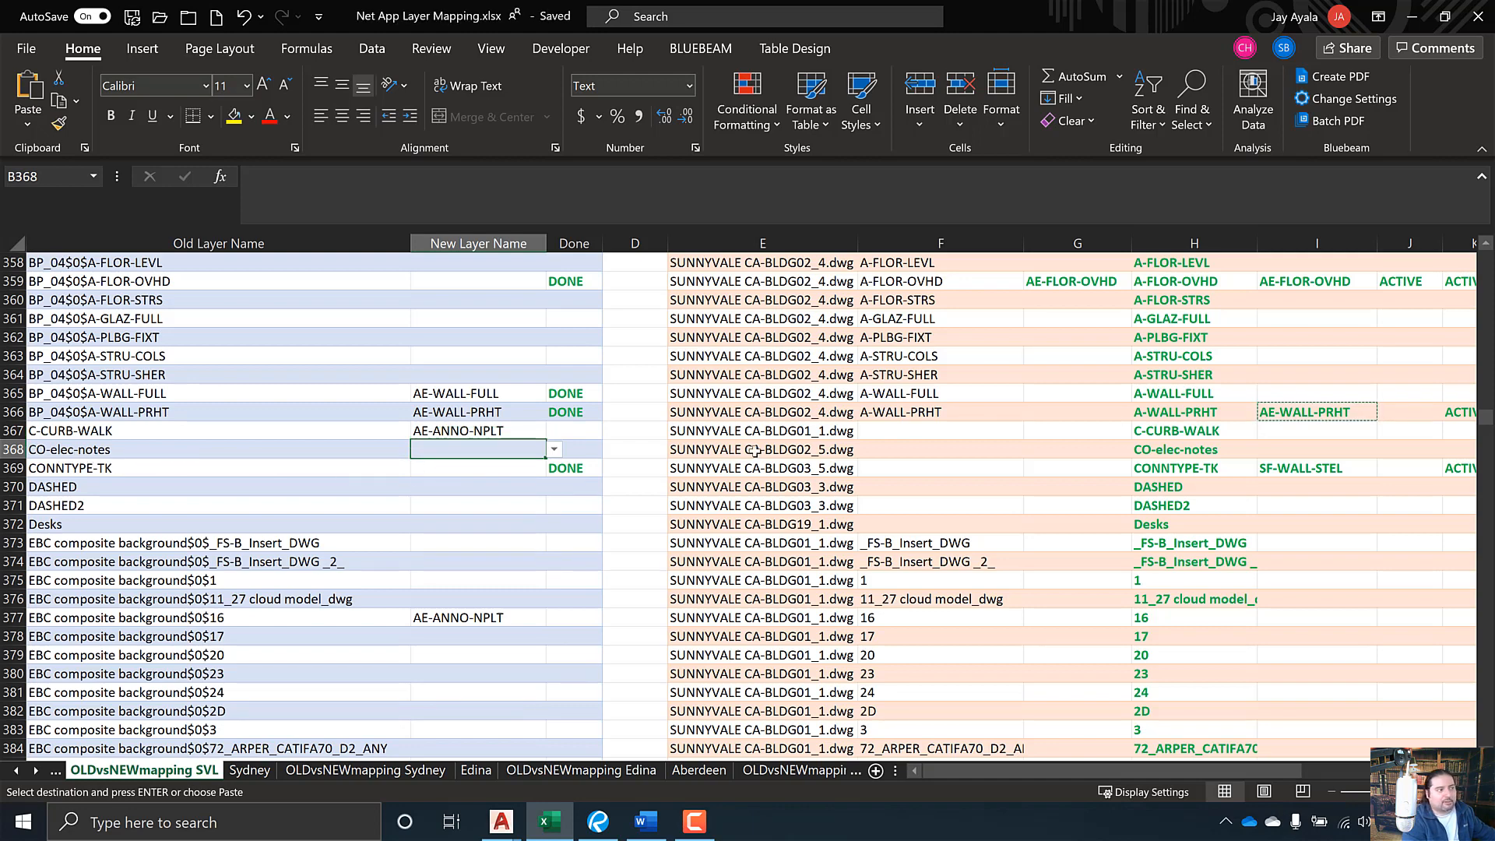
right_click(501, 821)
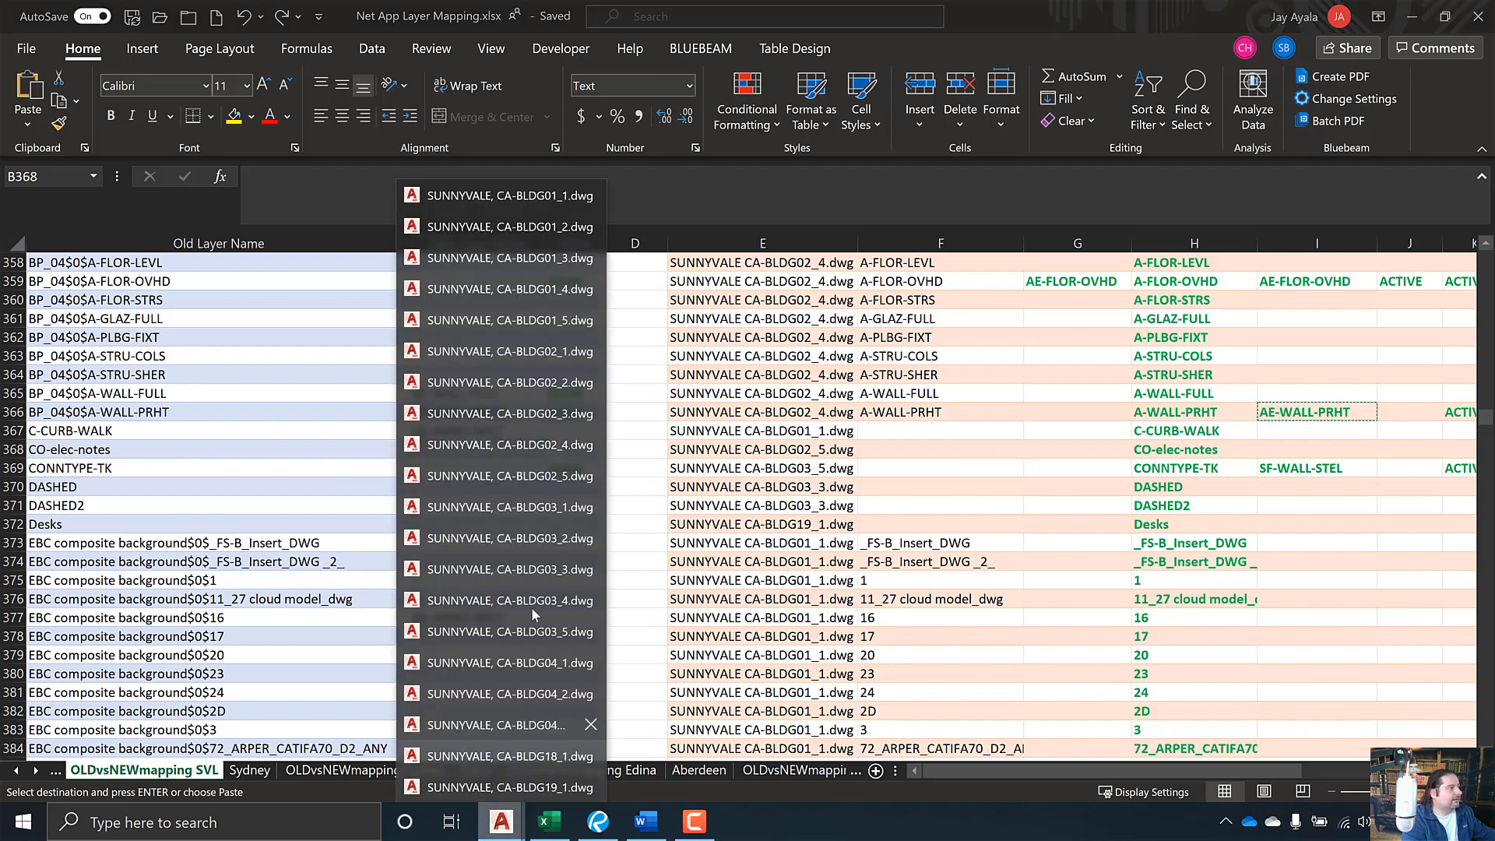
- Open BLDG02_5.dwg, isolate CO-elec-notes, find it empty, then undo to restore all layers
click(516, 474)
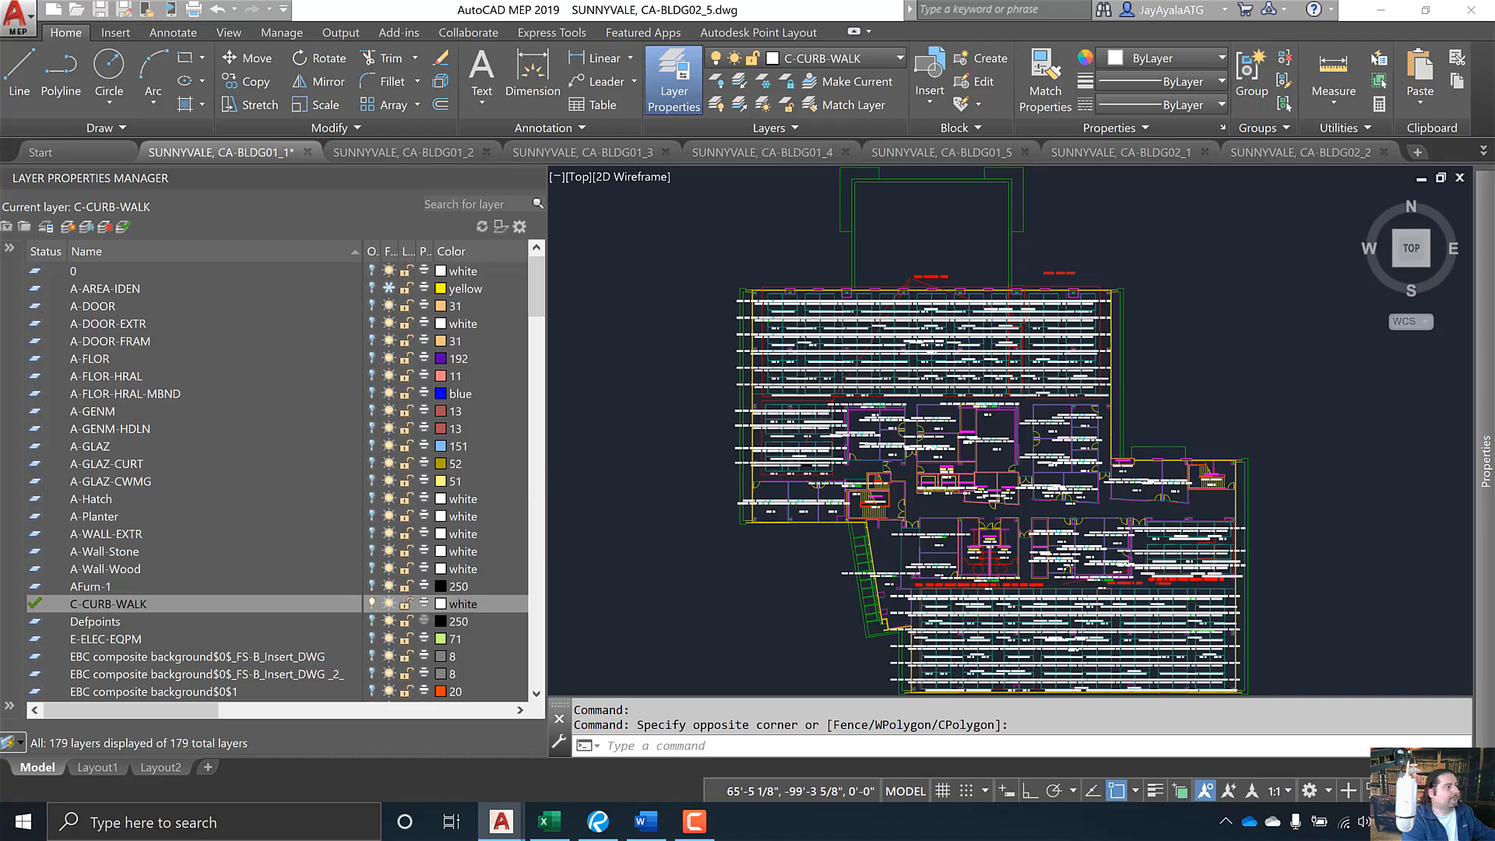
right_click(109, 448)
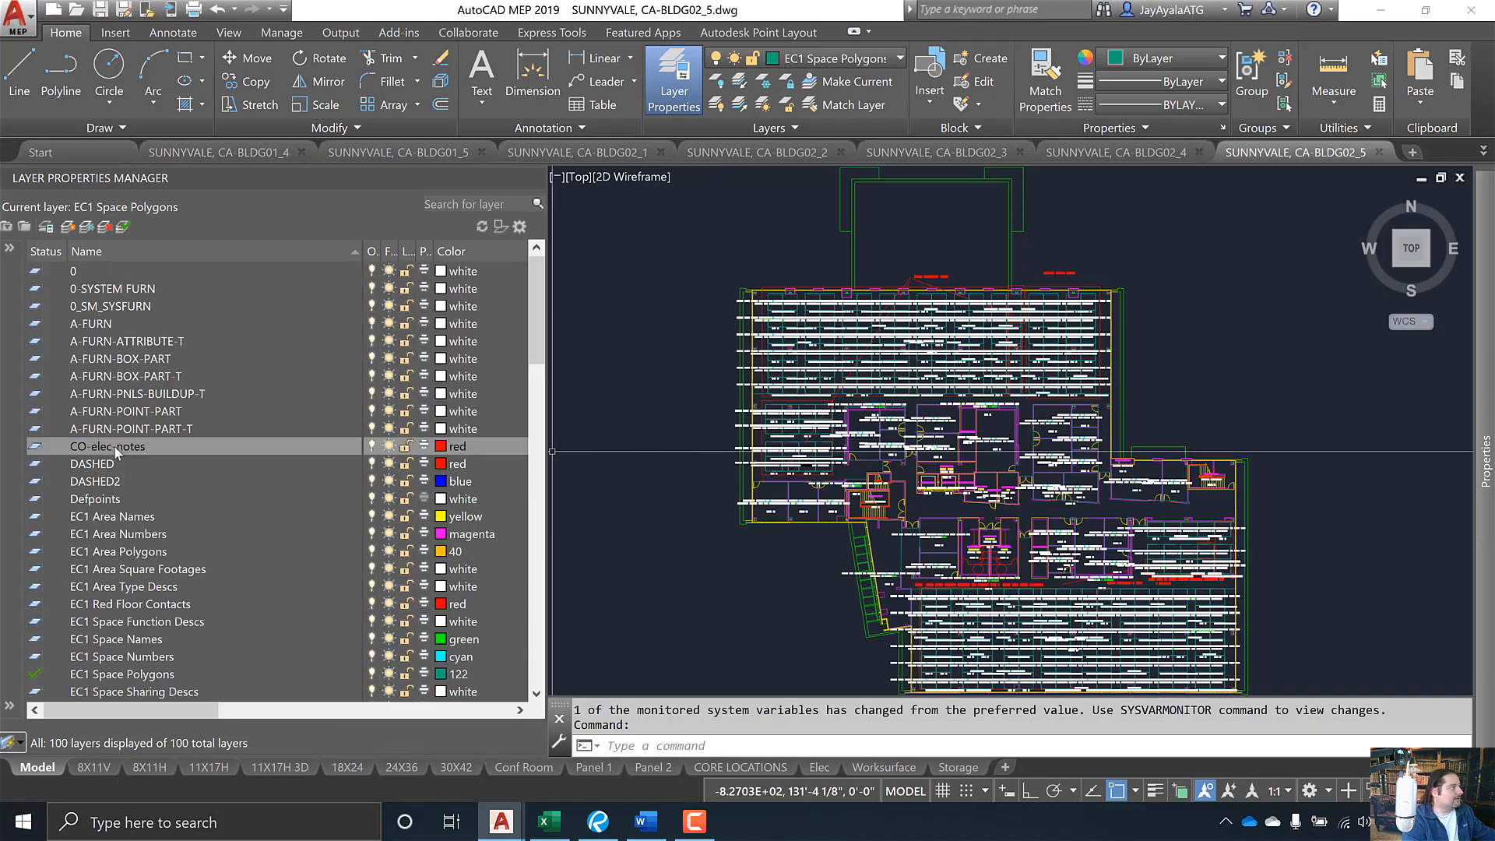
click(208, 268)
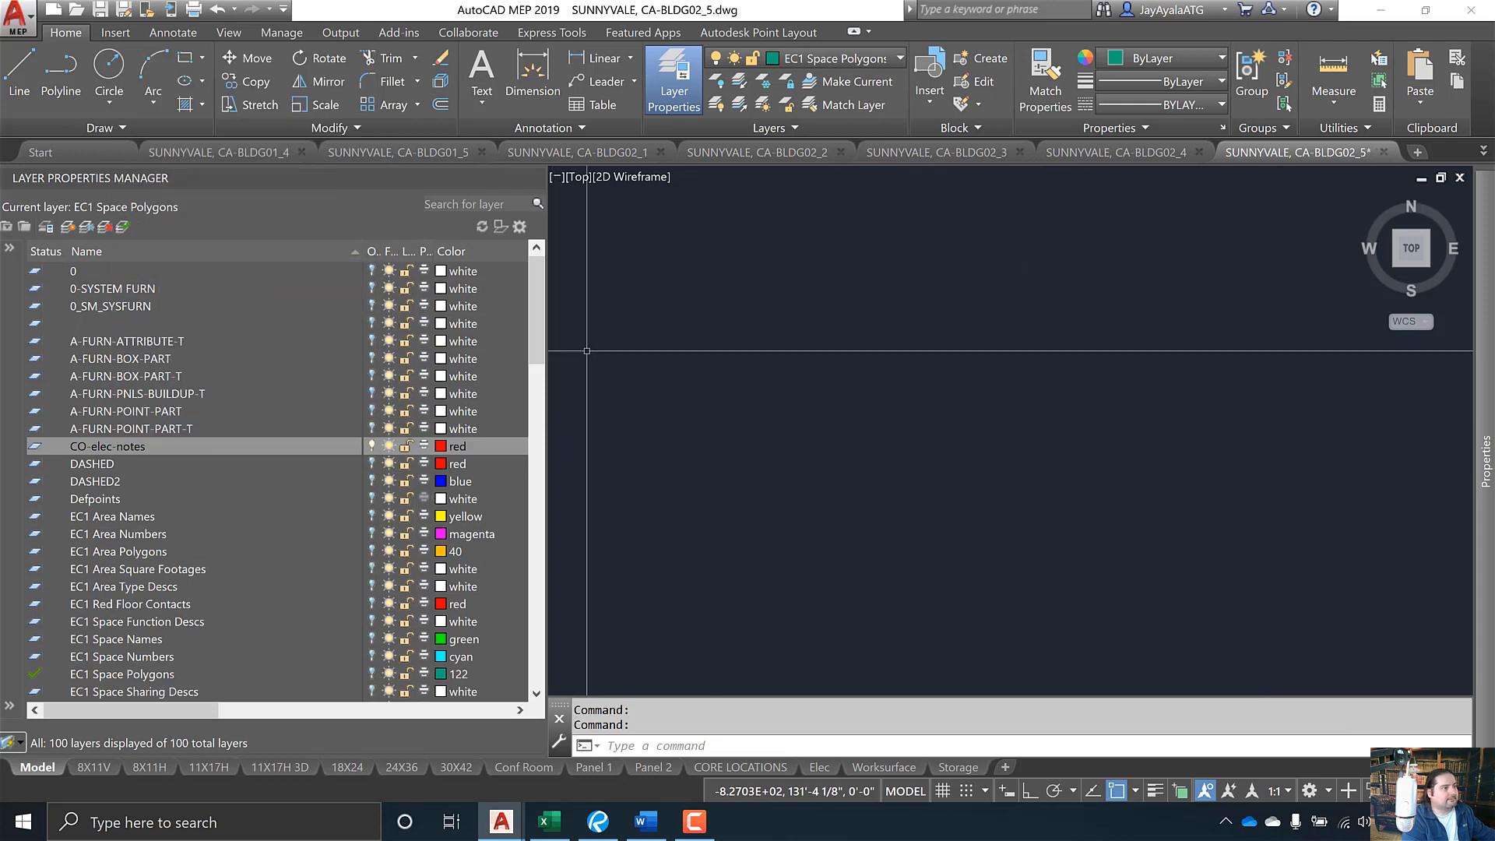
click(1452, 683)
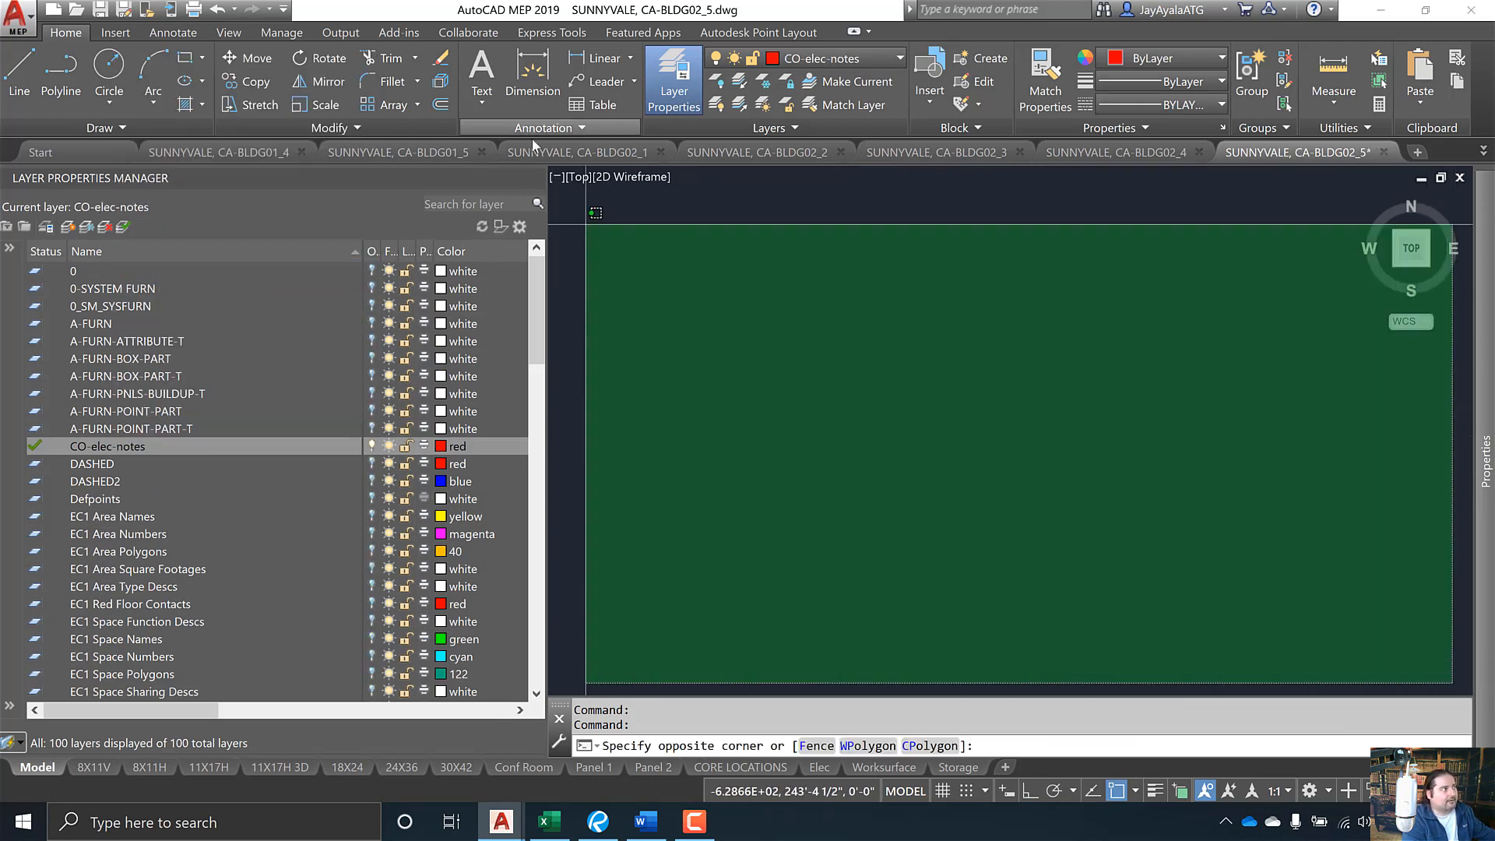
click(563, 226)
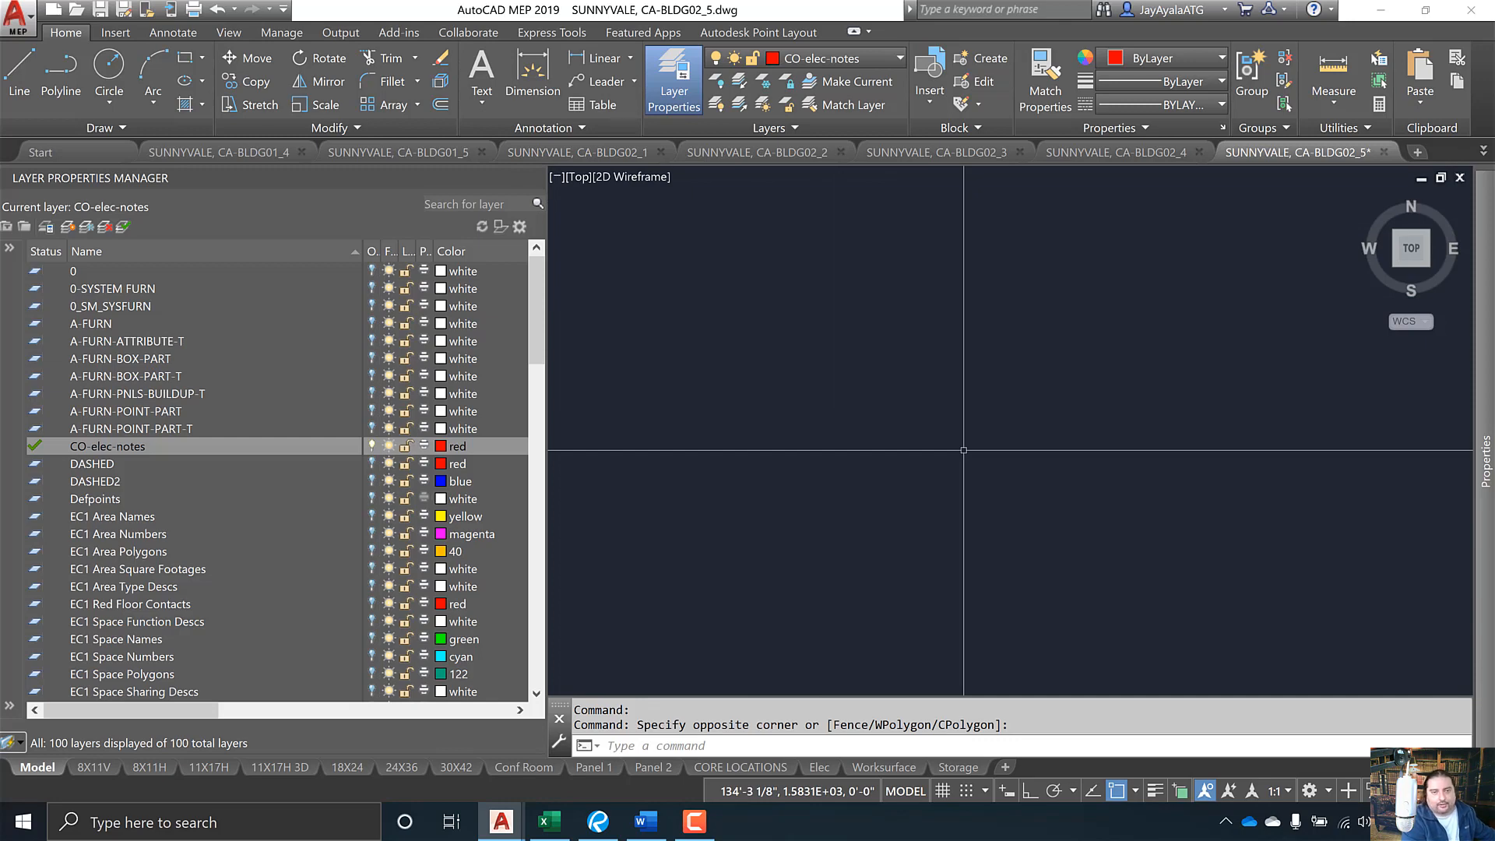
key(ctrl+z)
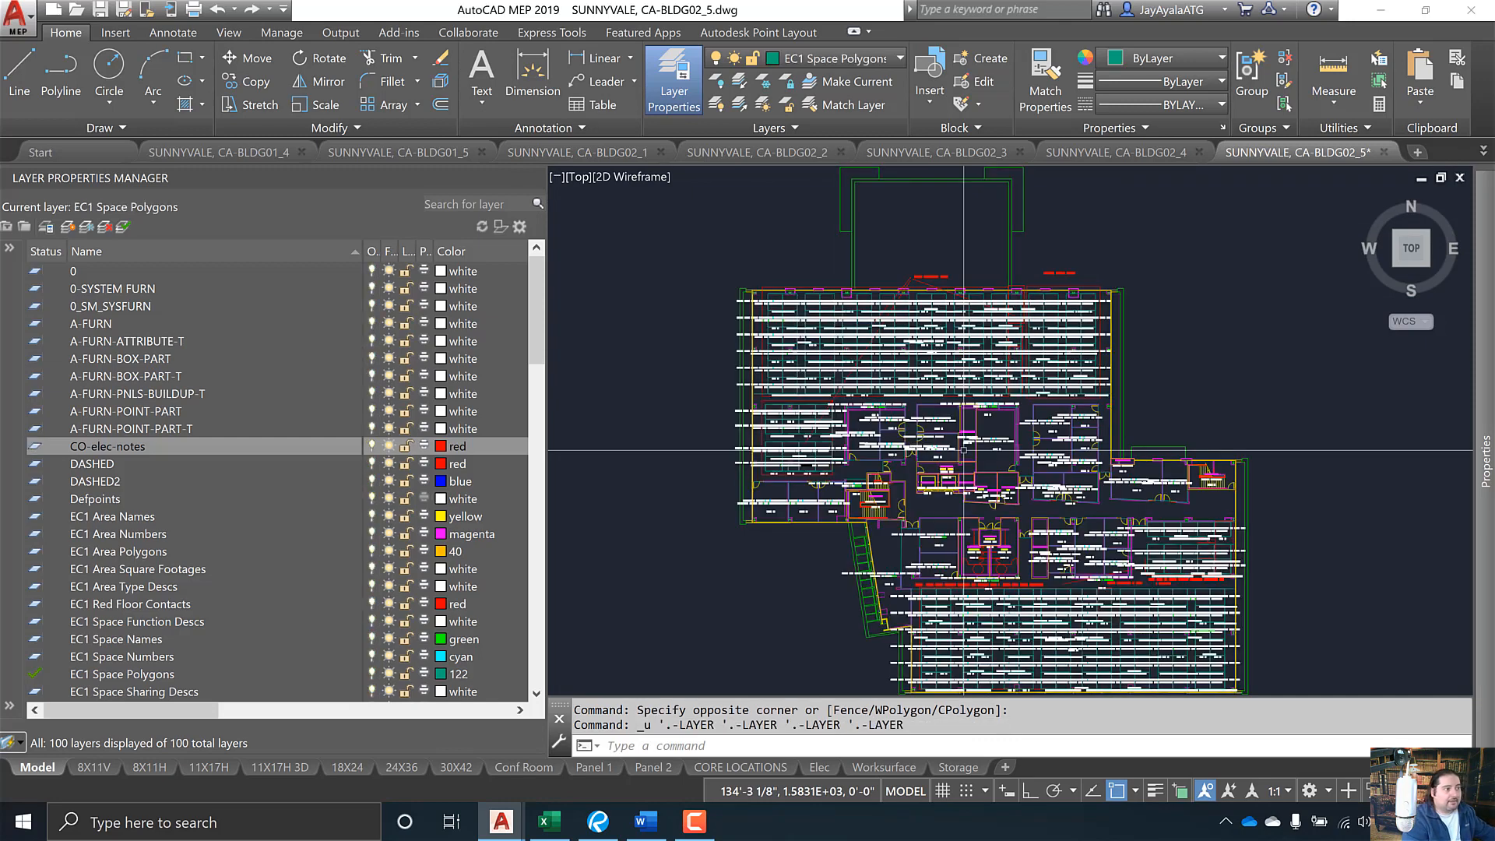
key(alt+Tab)
key(alt+Tab)
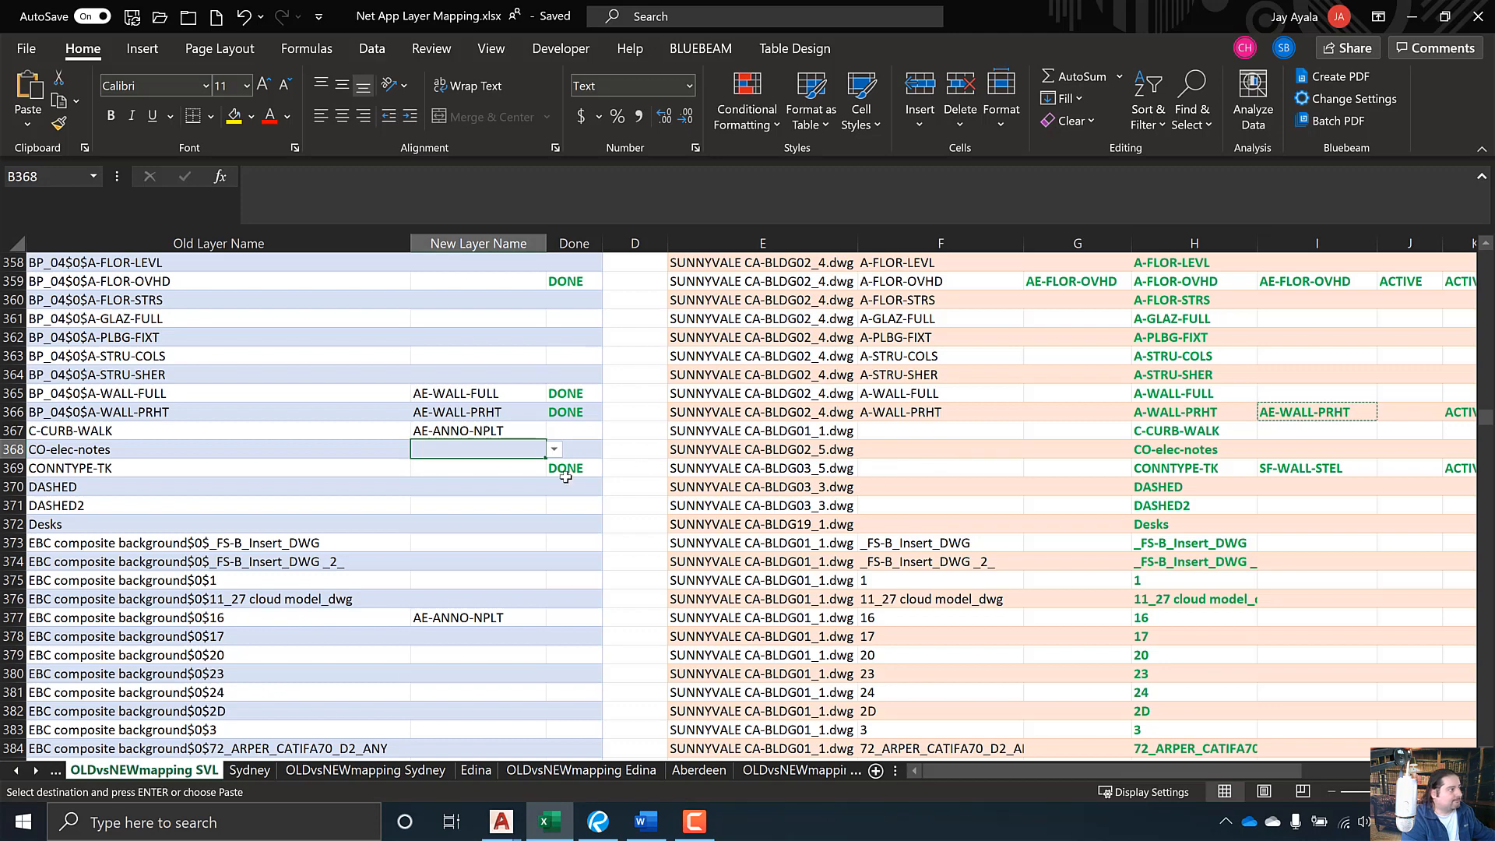
- Set CO-elec-notes' new layer name in B368 to AE-ANNO-NPLT
click(554, 450)
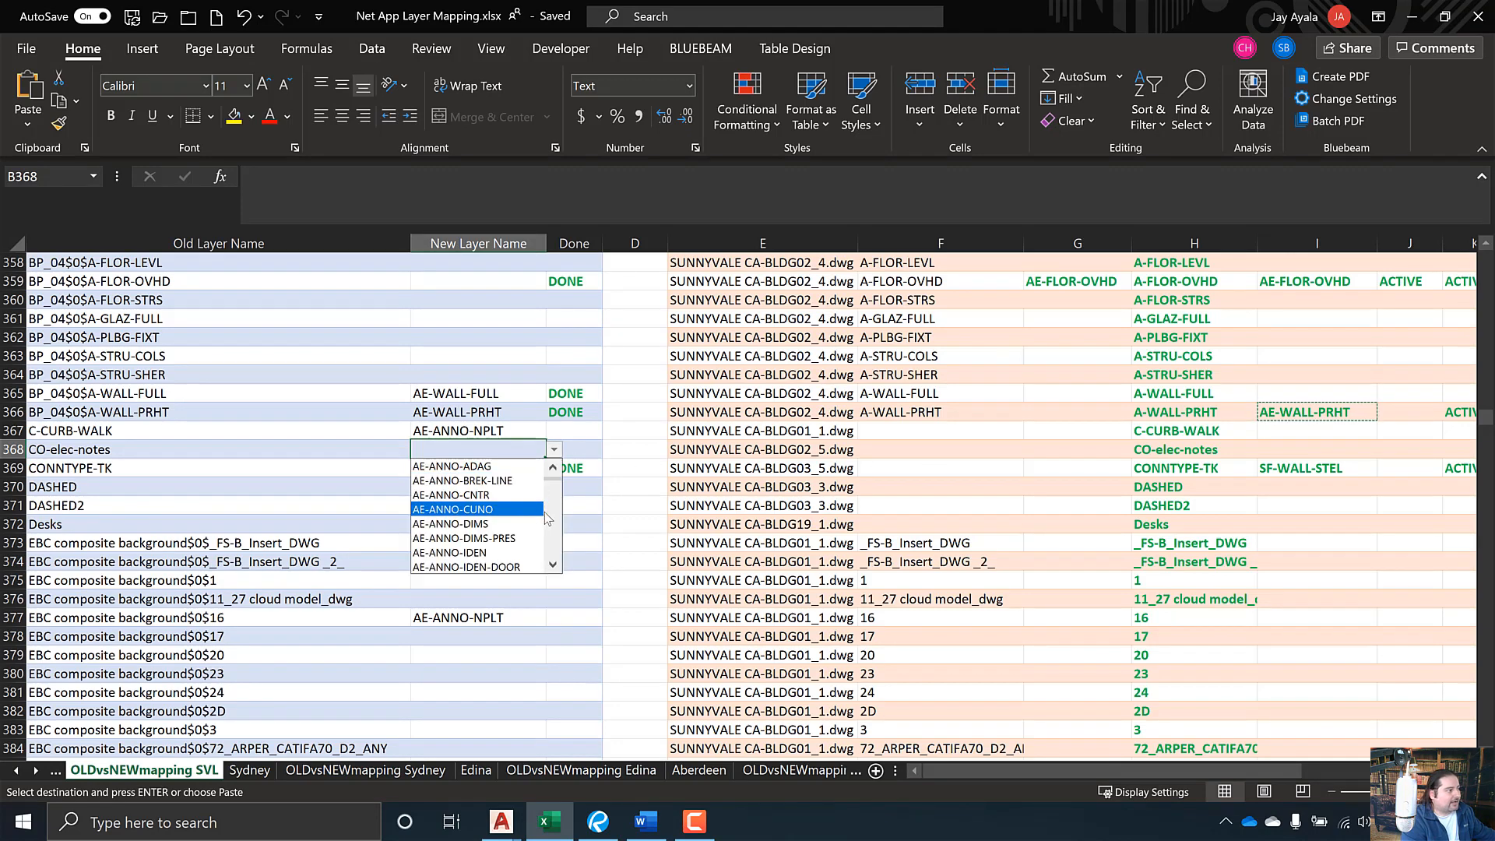
scroll(551, 522, down, 1)
click(467, 502)
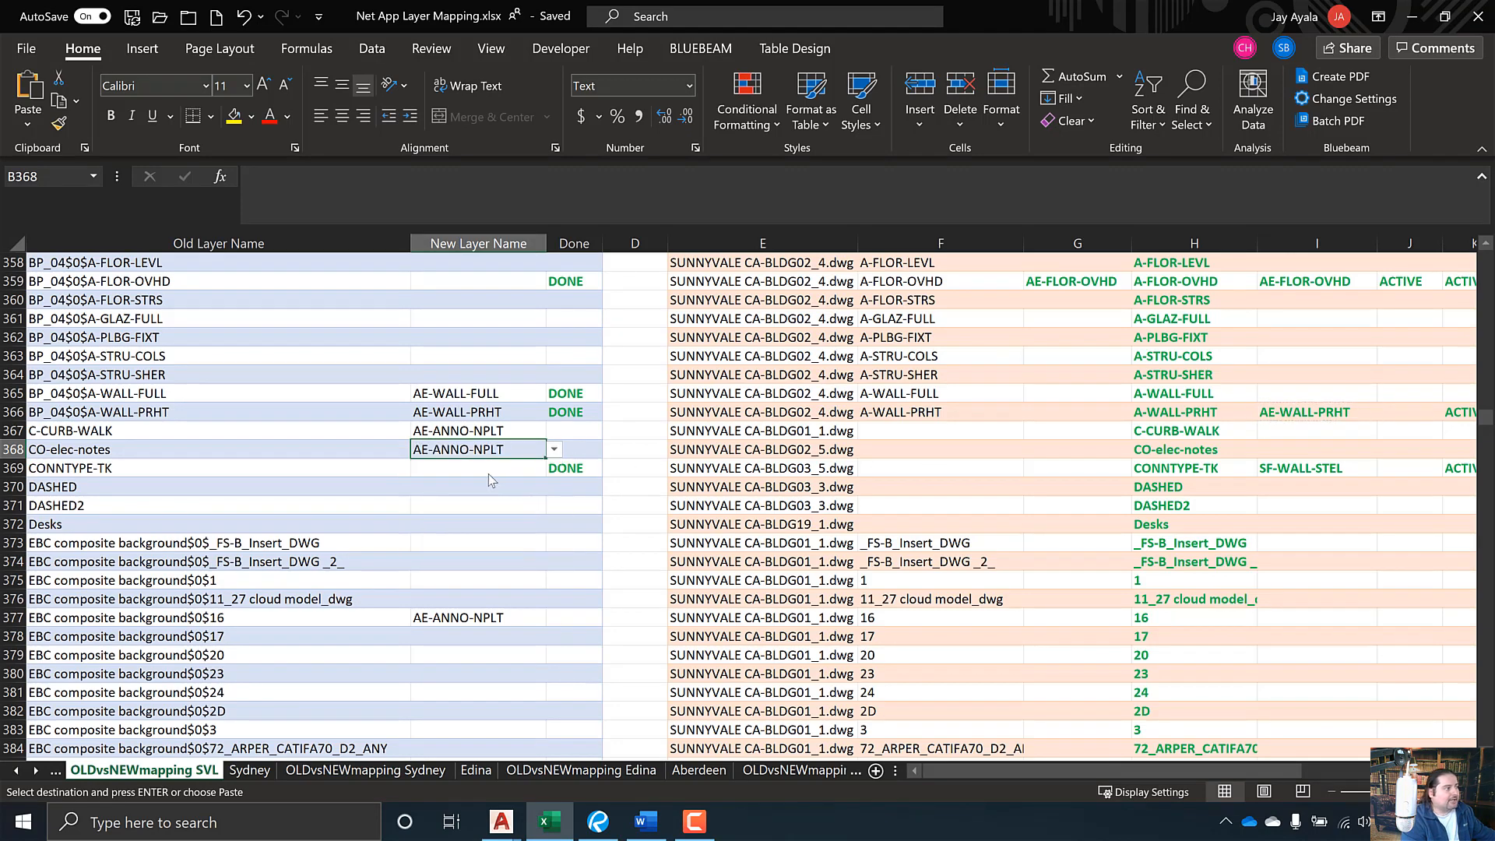
- Copy SF-WALL-STEL from I369 and paste it as a value into B369
click(1277, 468)
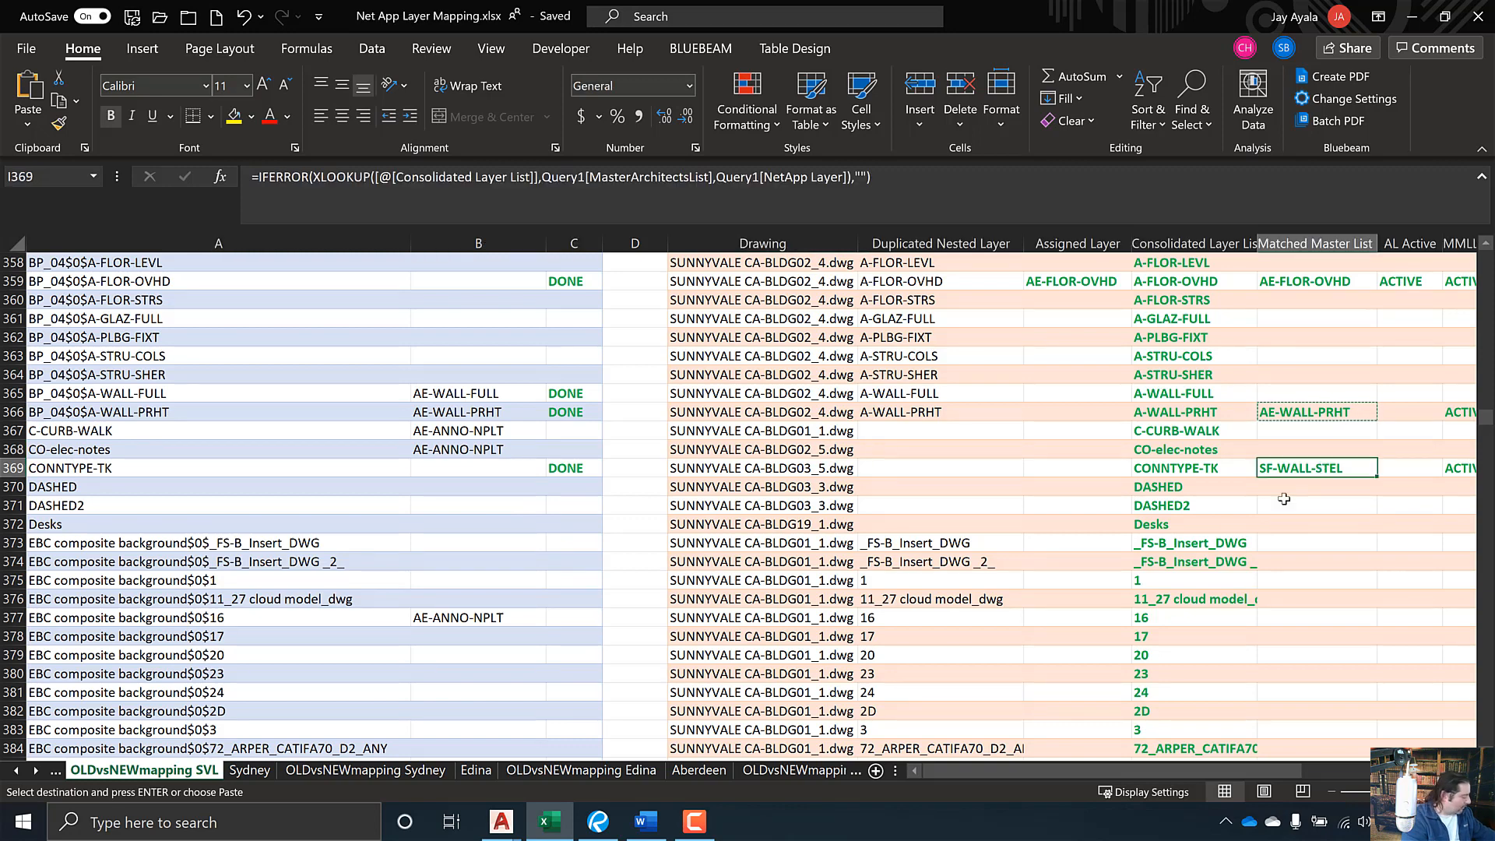
key(ctrl+c)
click(532, 465)
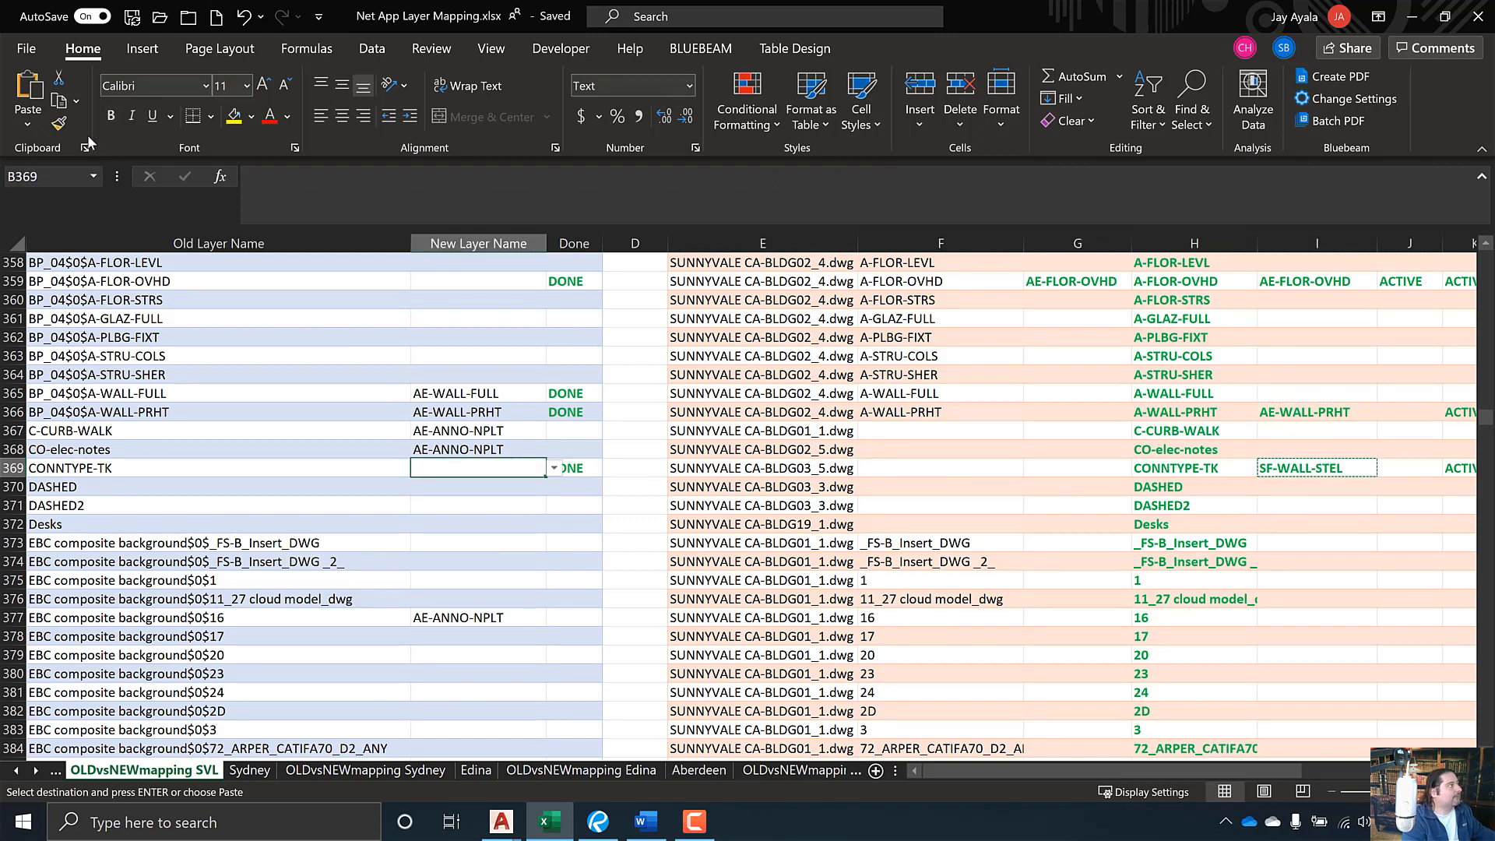
click(27, 125)
click(24, 268)
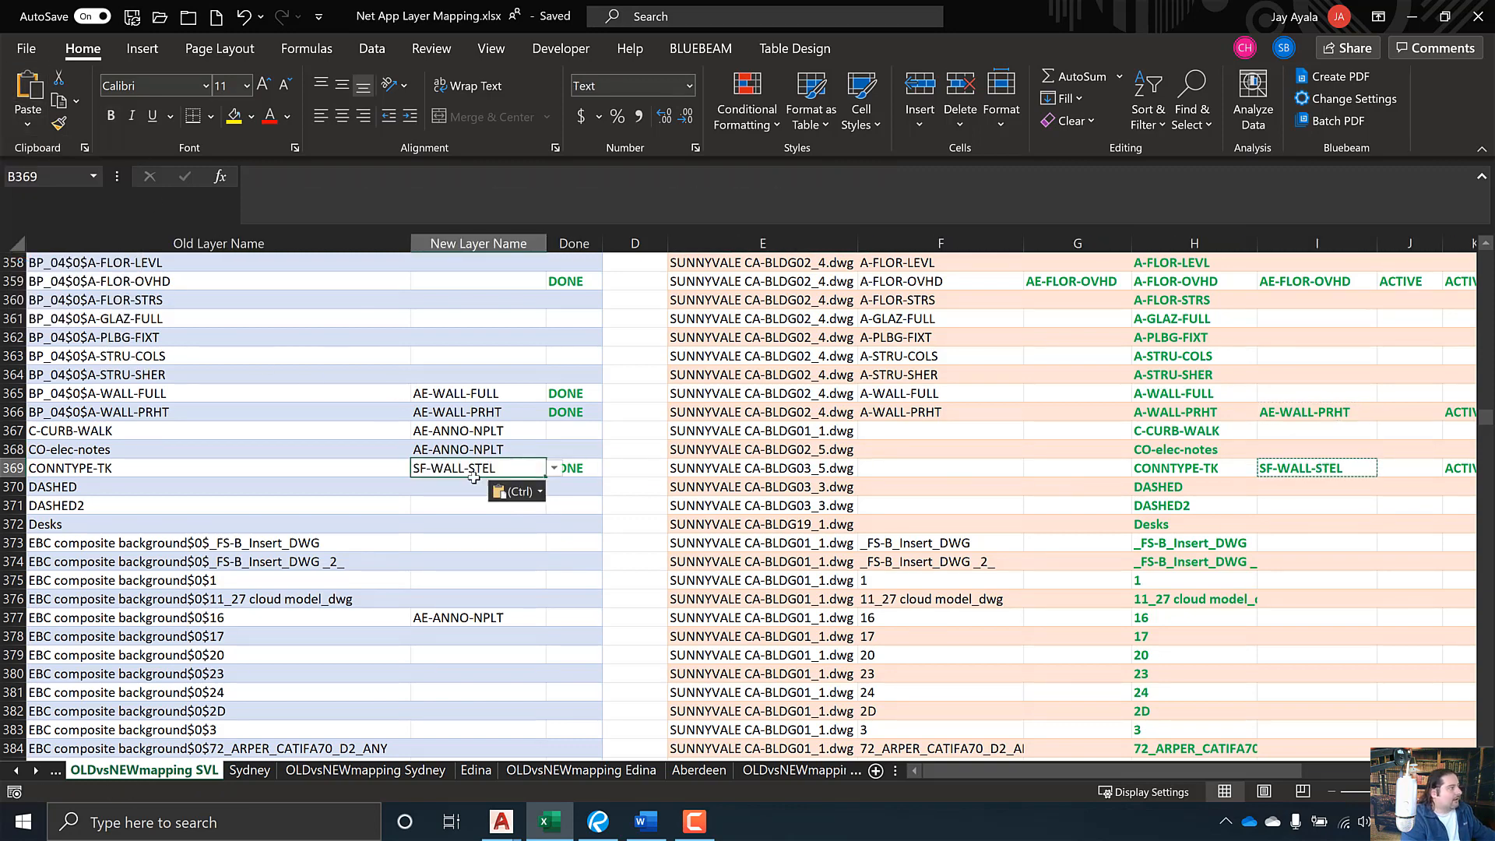
key(Down)
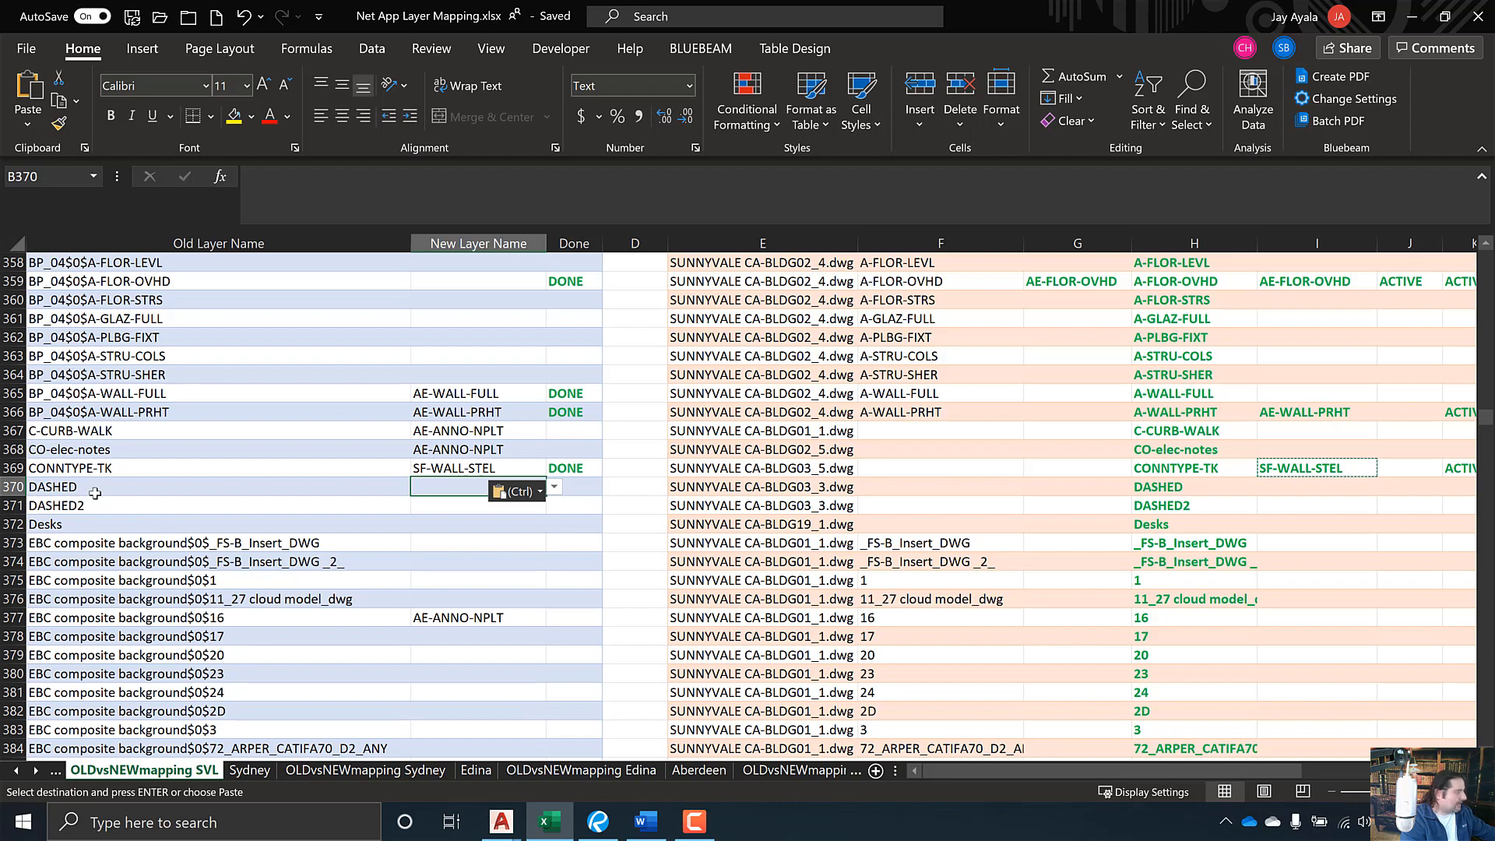
- Check which drawing the DASHED layer comes from and list AutoCAD's recent drawings
key(alt+Tab)
key(alt)
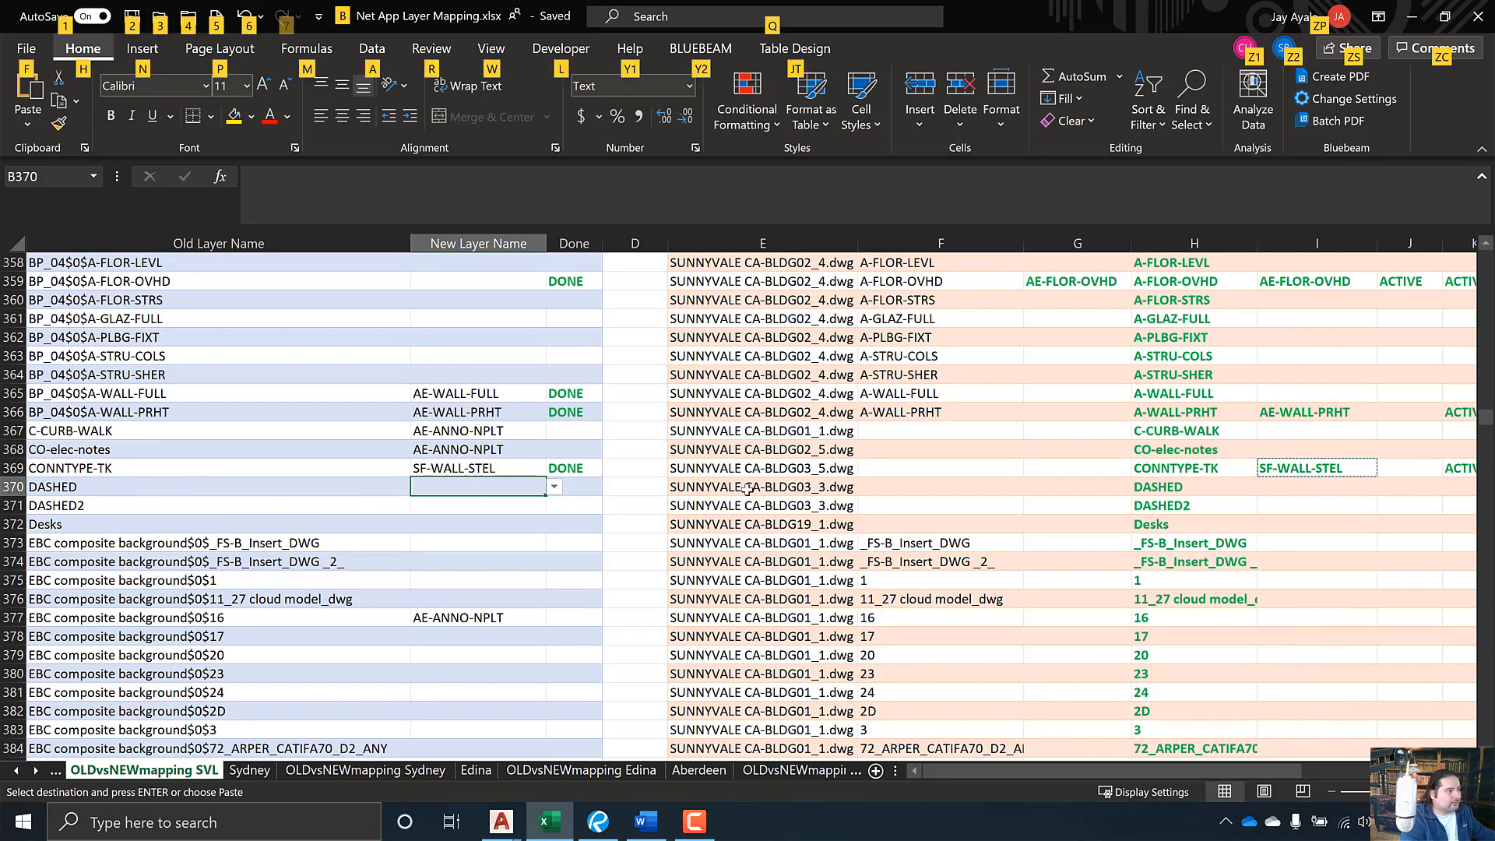
click(771, 491)
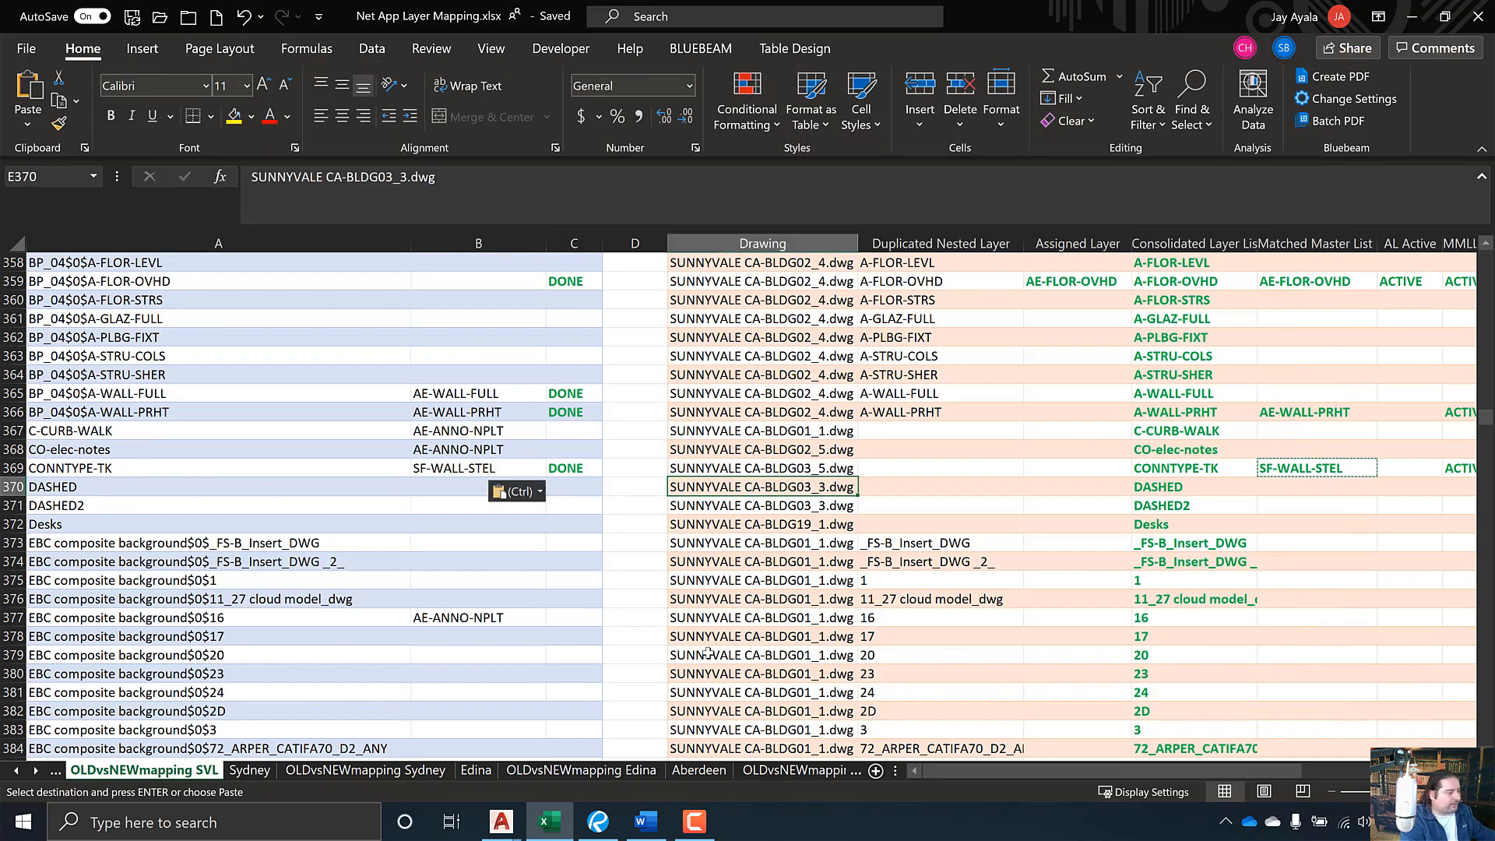
right_click(518, 817)
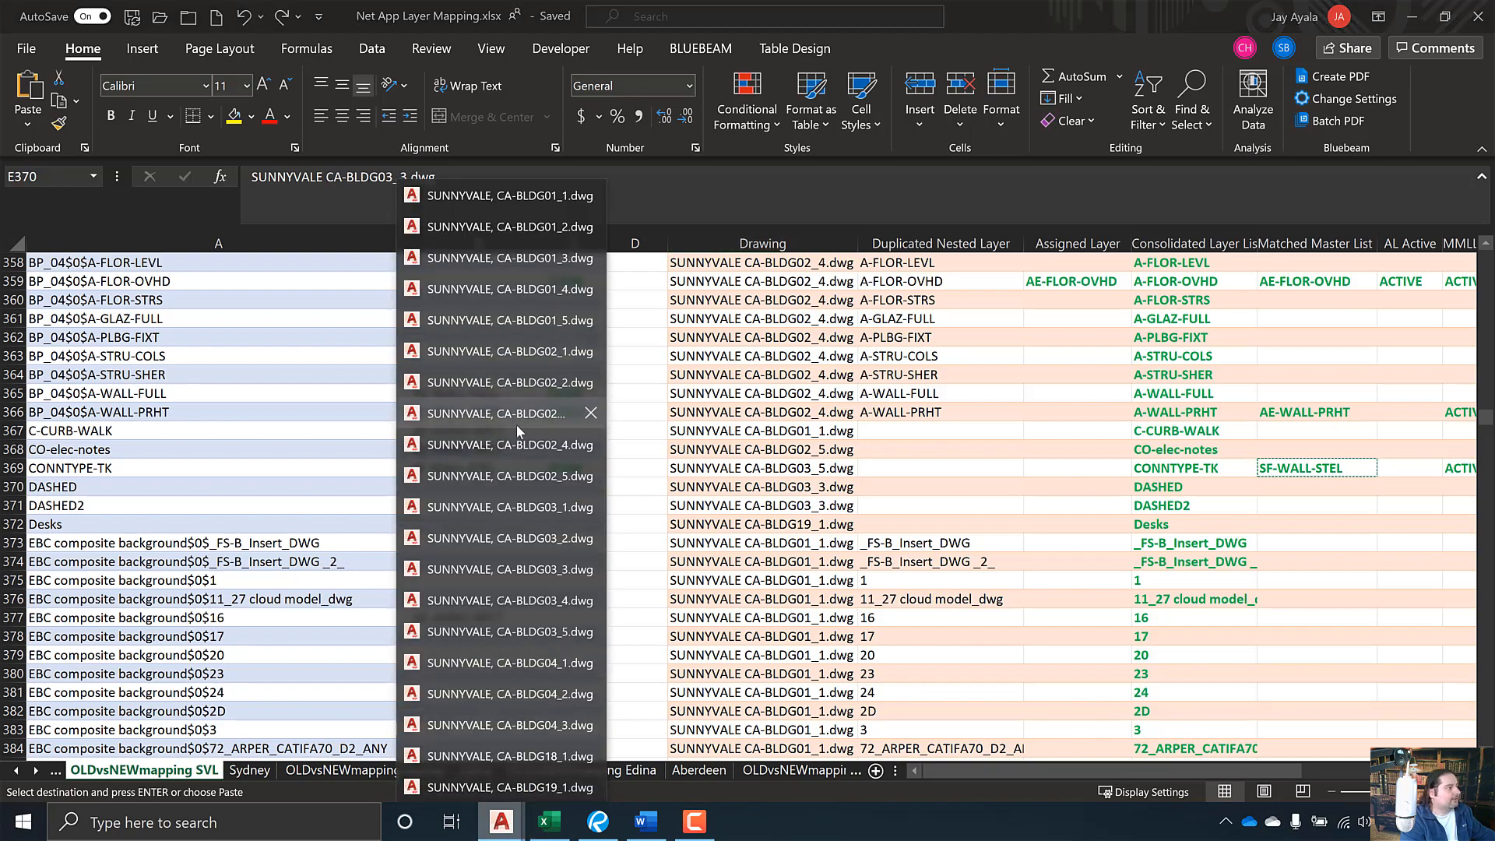
- Open BLDG03_3.dwg, isolate DASHED and window-select the view to find its objects
click(510, 569)
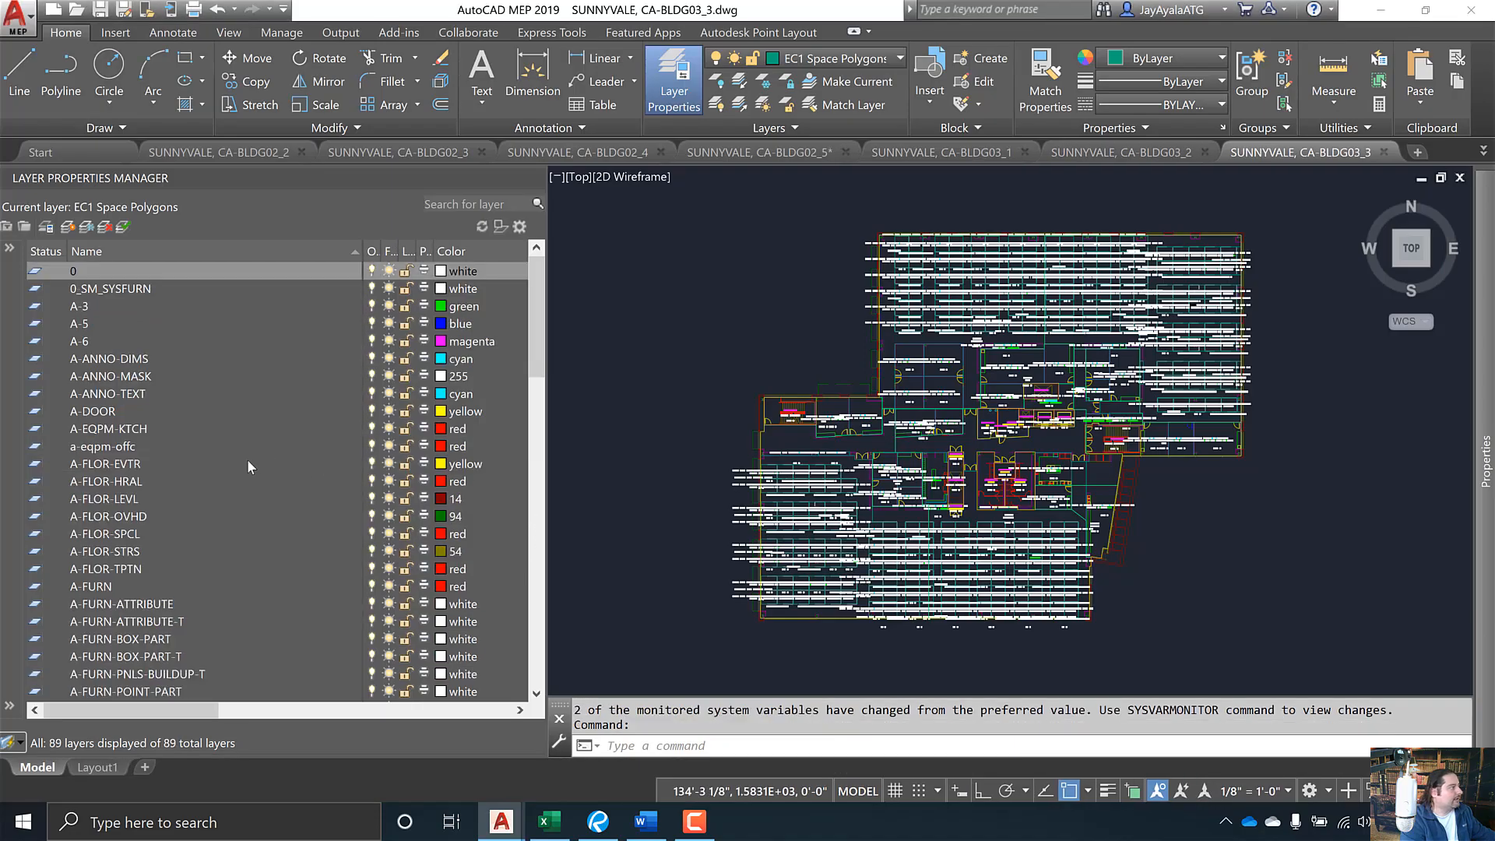
scroll(155, 640, down, 7)
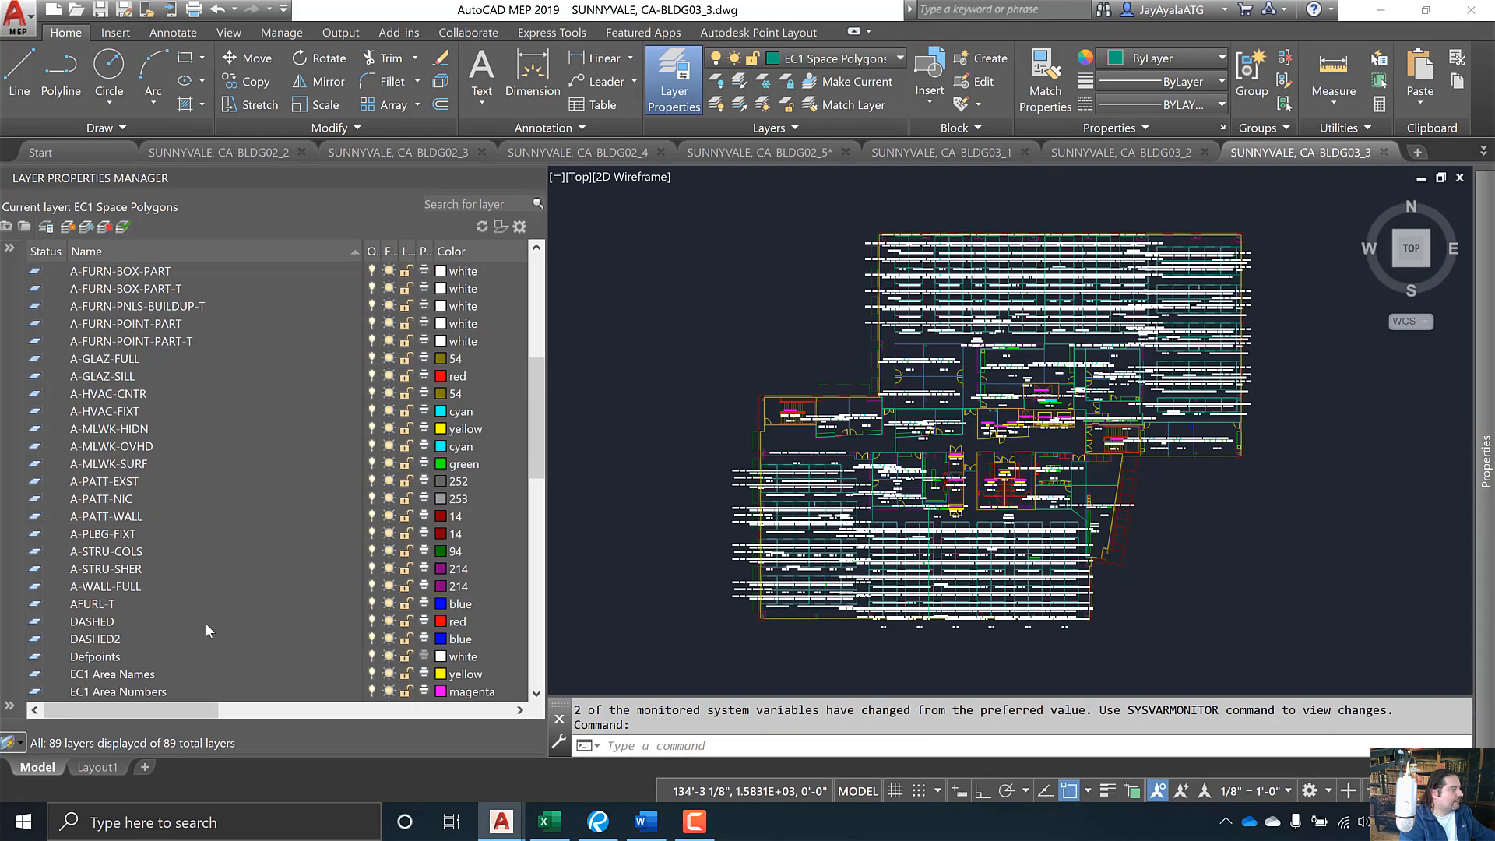
right_click(120, 623)
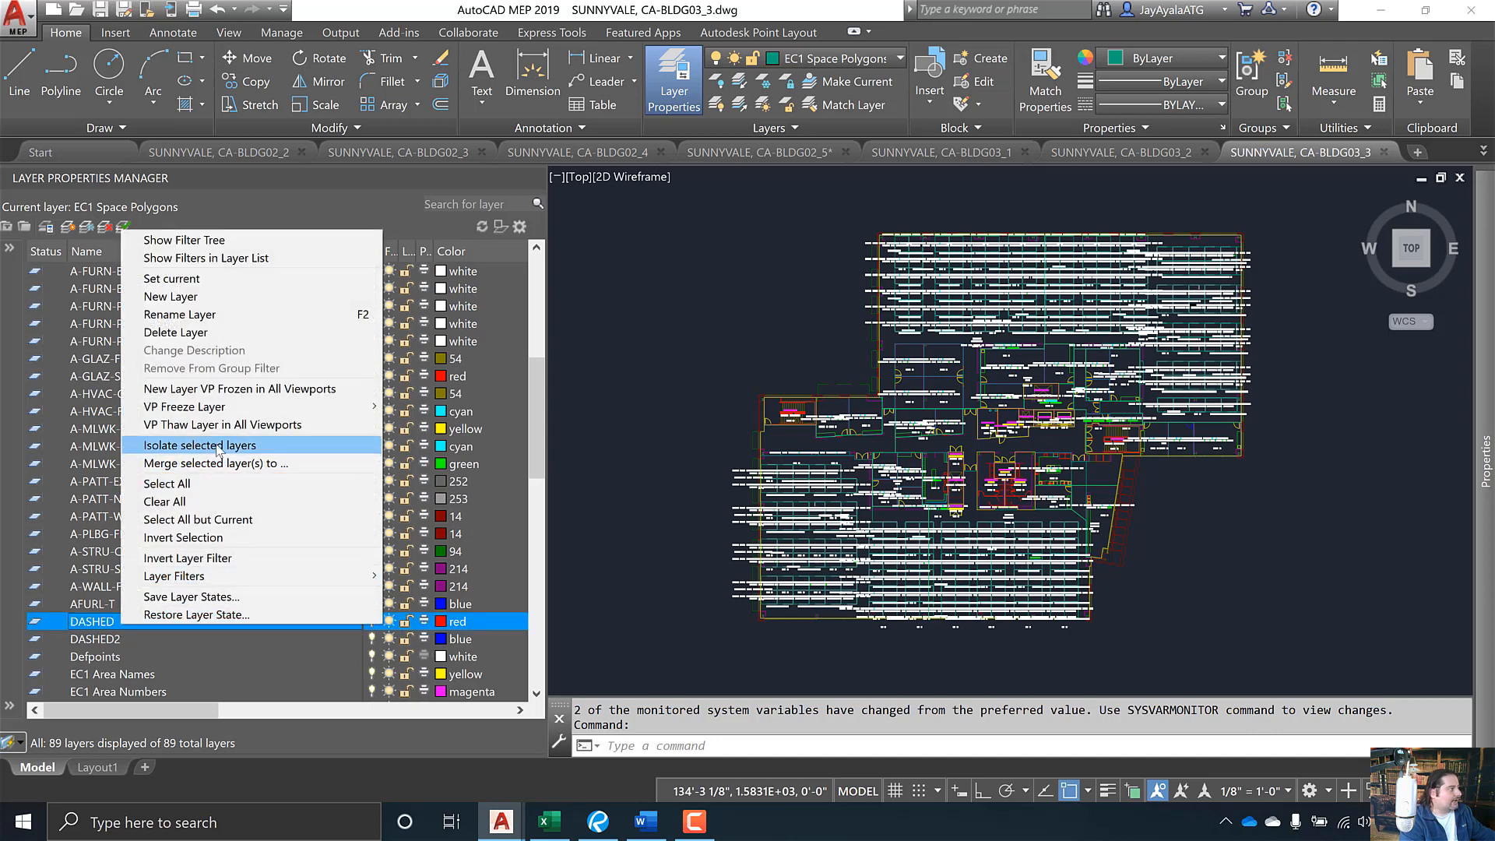
click(179, 439)
click(1450, 661)
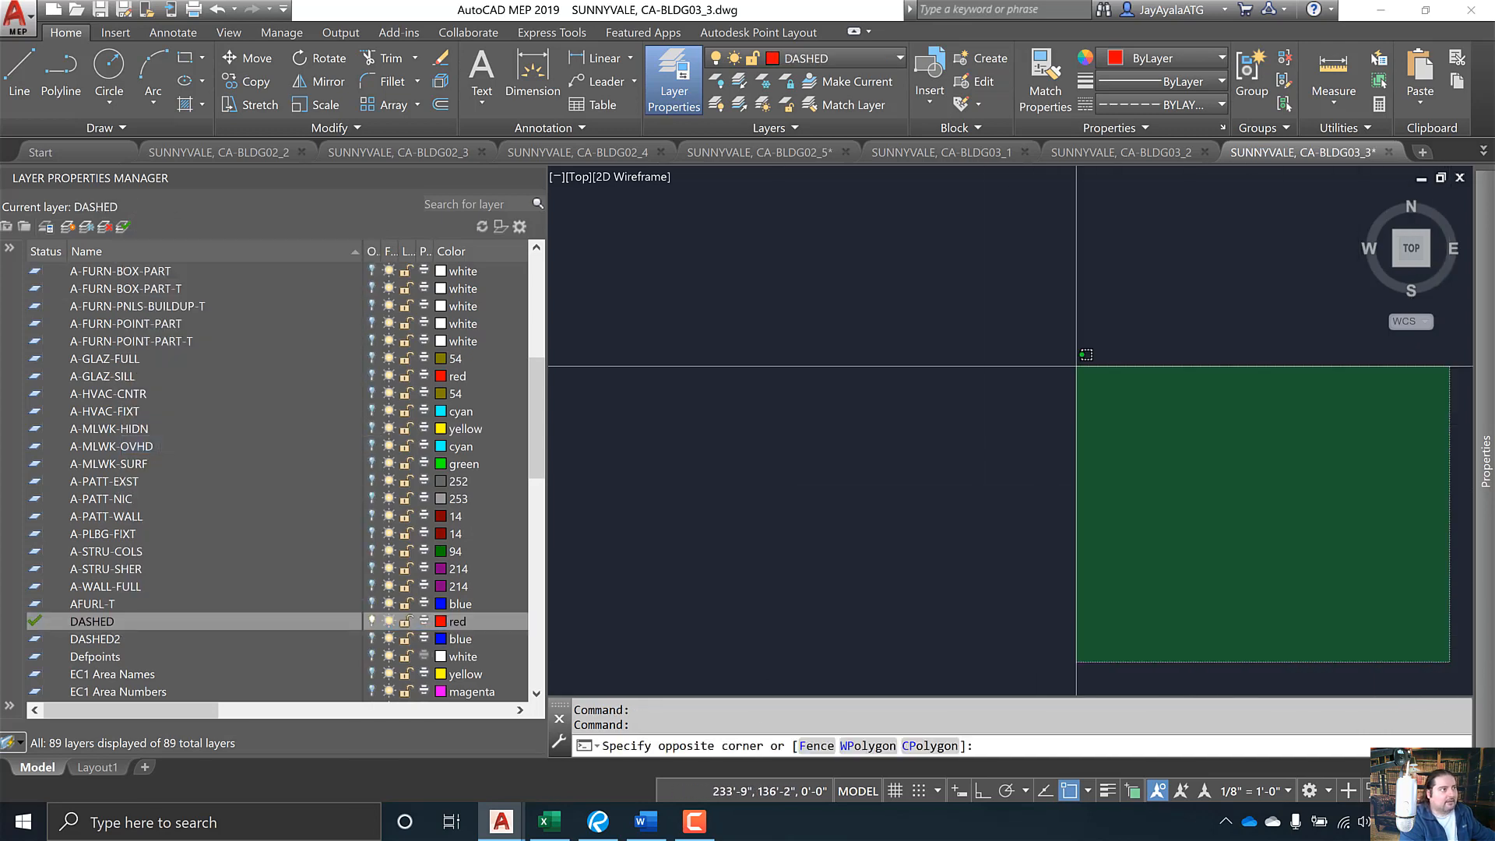
click(658, 194)
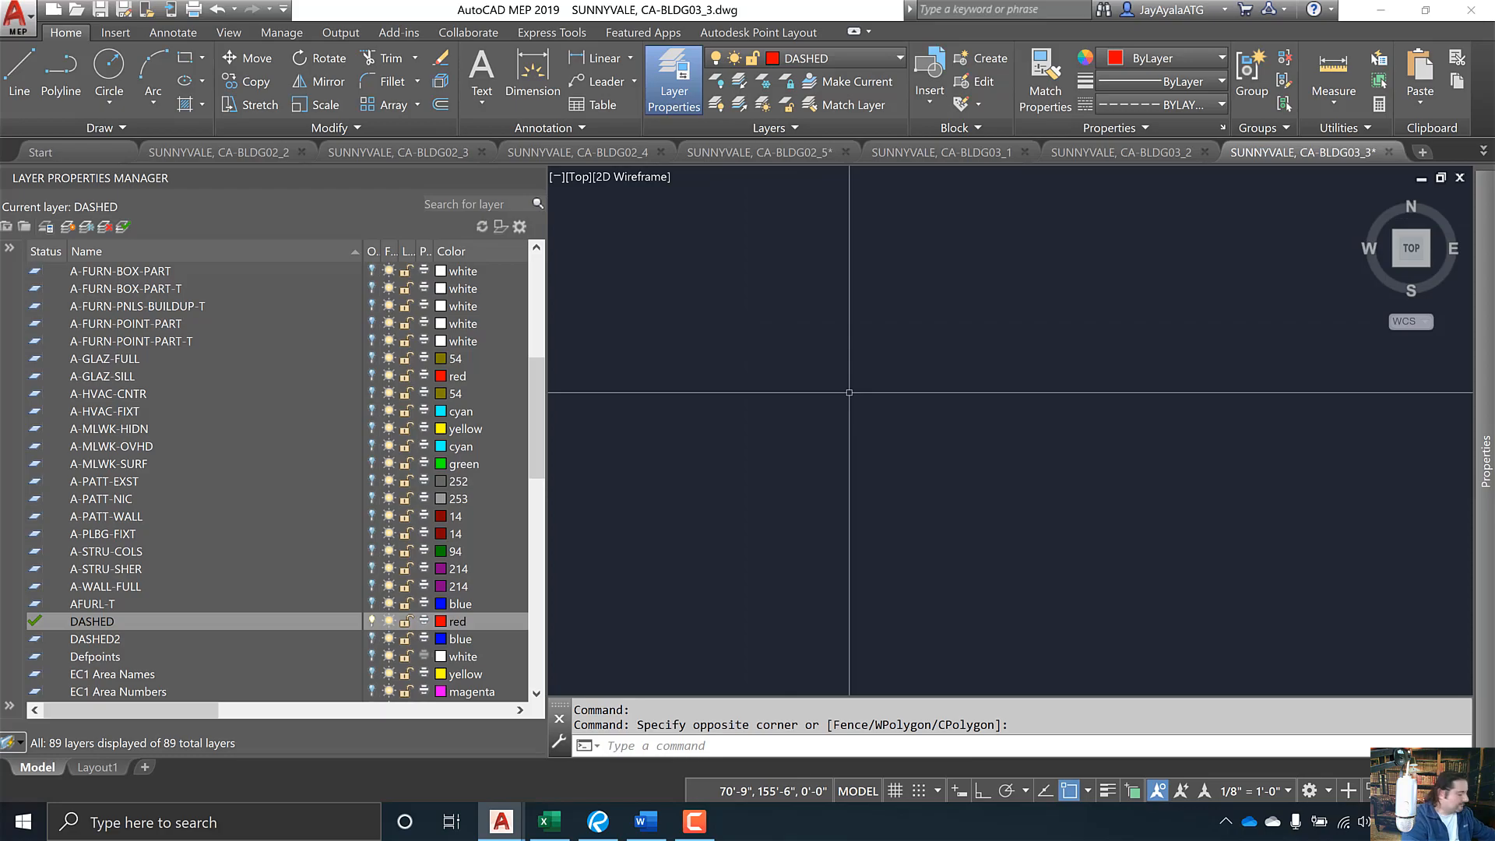
key(alt+Tab)
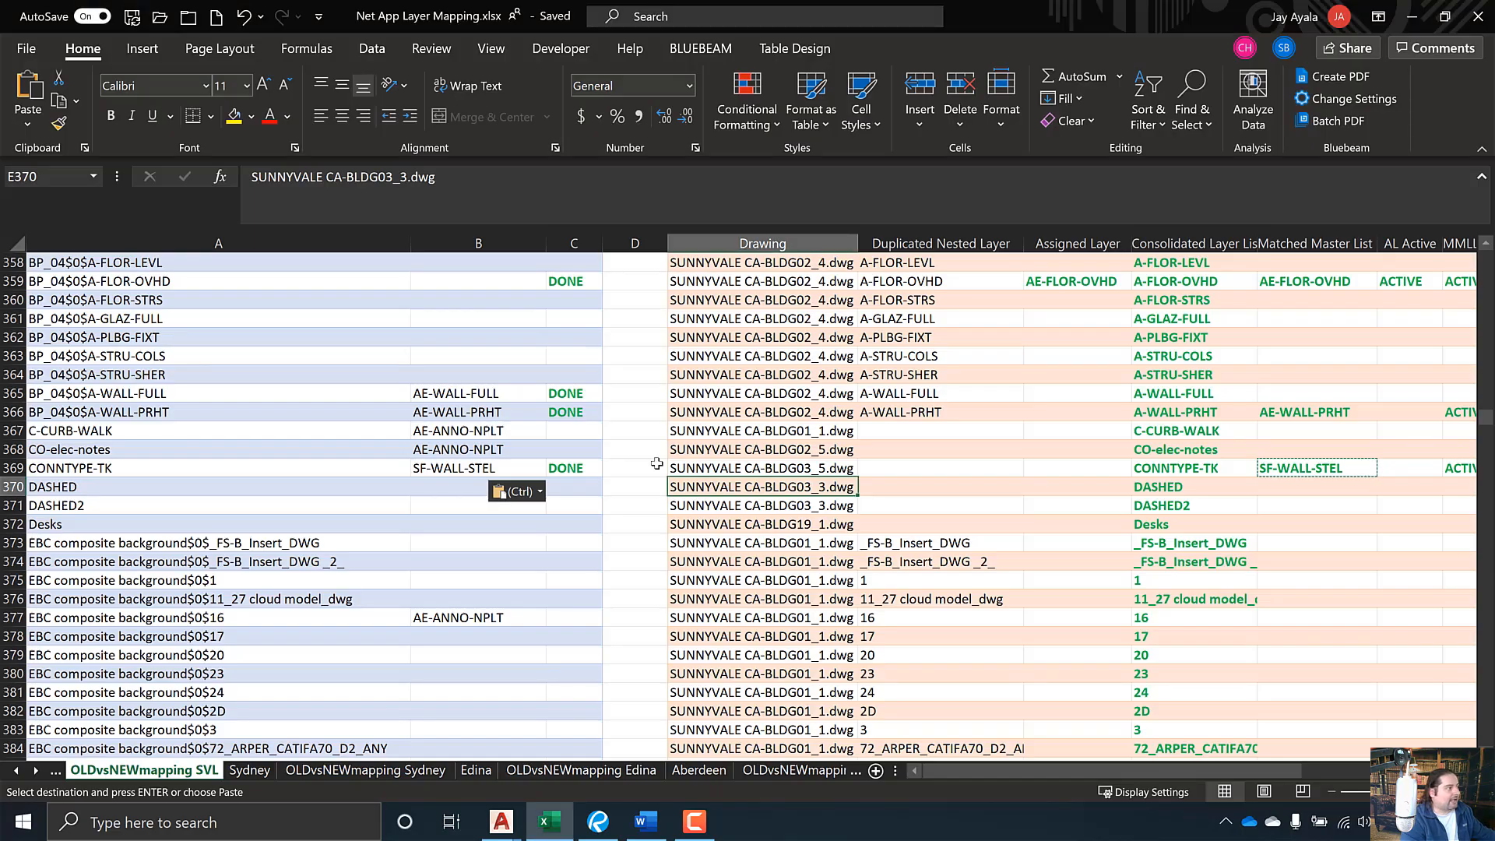
- Copy AE-ANNO-NPLT from B368 into B370 as the DASHED layer's new name
click(475, 450)
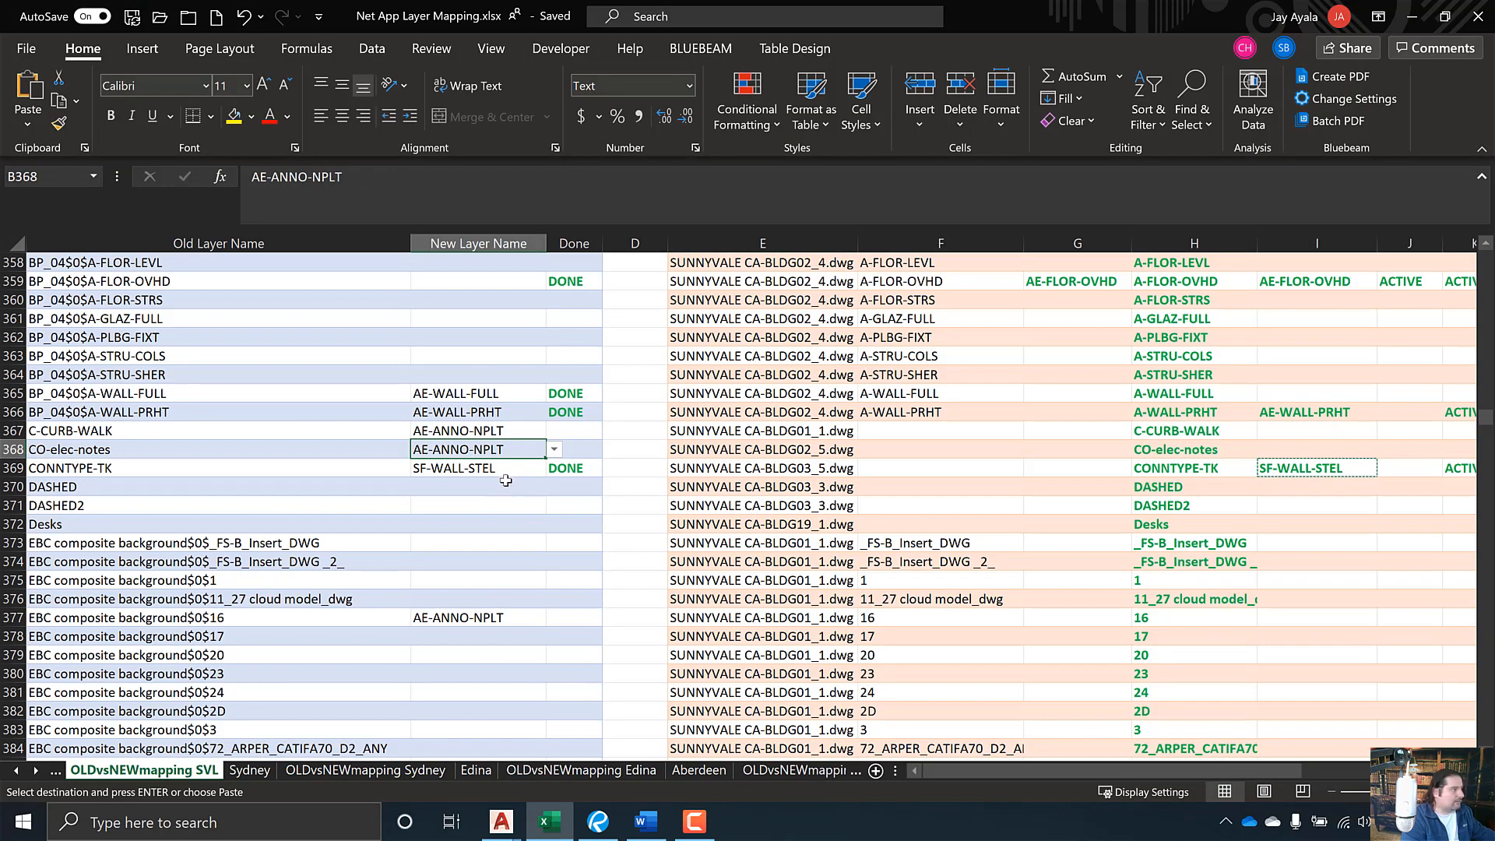
key(ctrl+c)
click(469, 489)
key(ctrl+v)
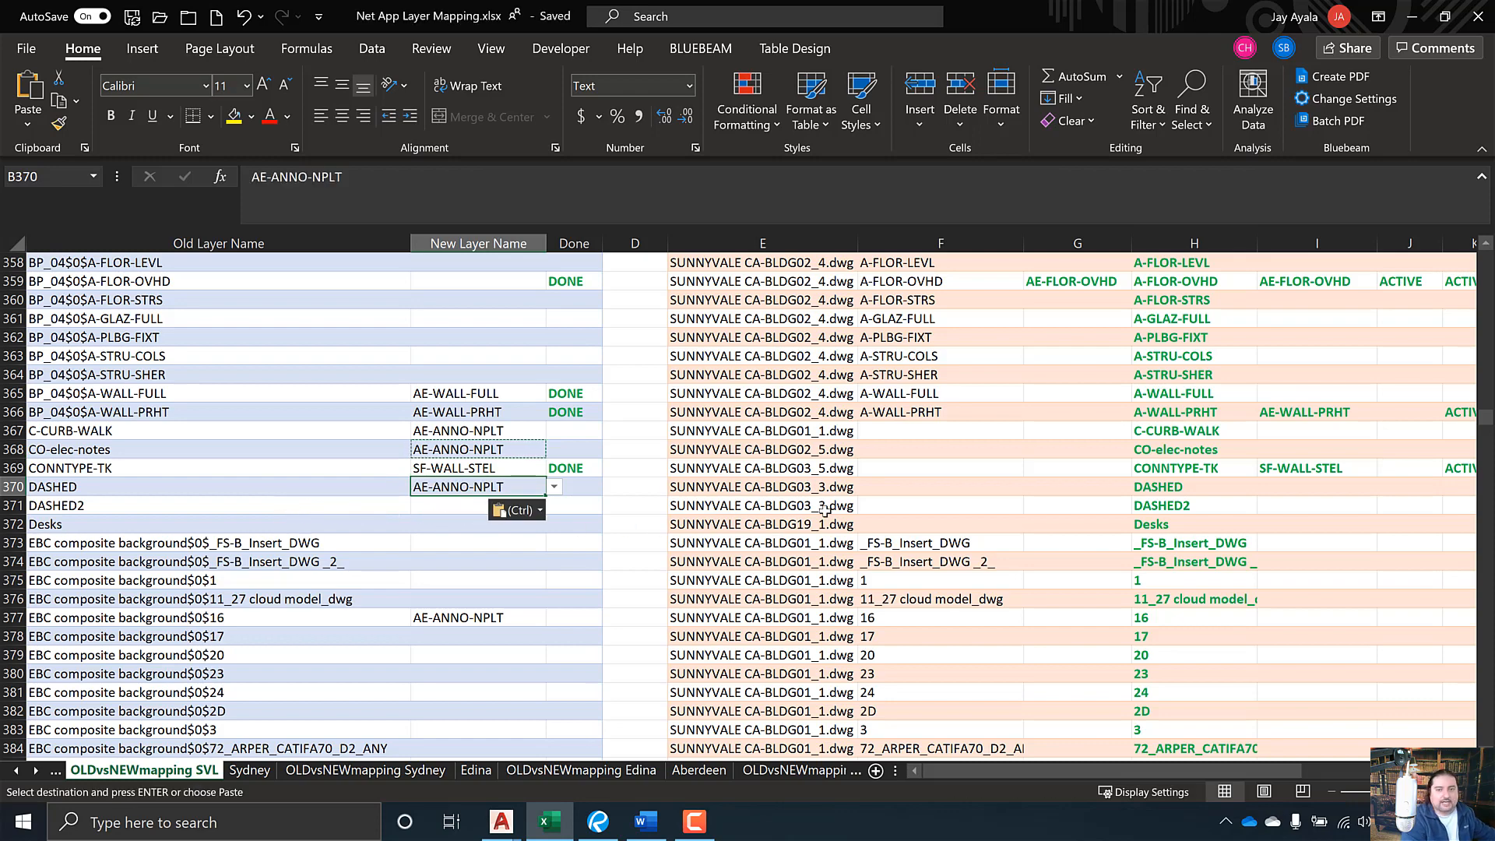
key(alt+Tab)
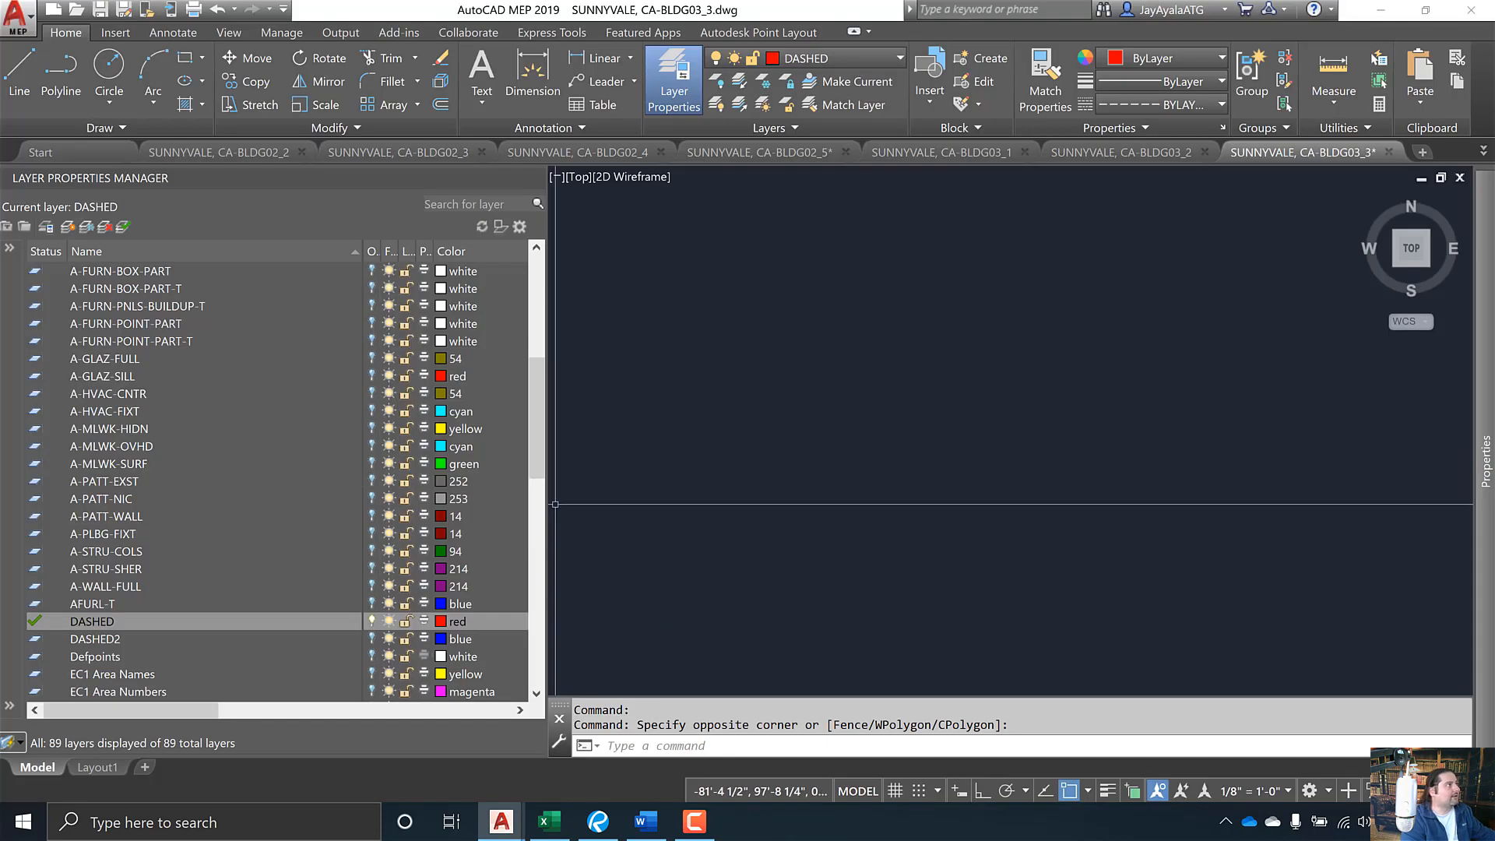
- Undo the previous isolate in AutoCAD to restore all layers
mouse_move(1308, 156)
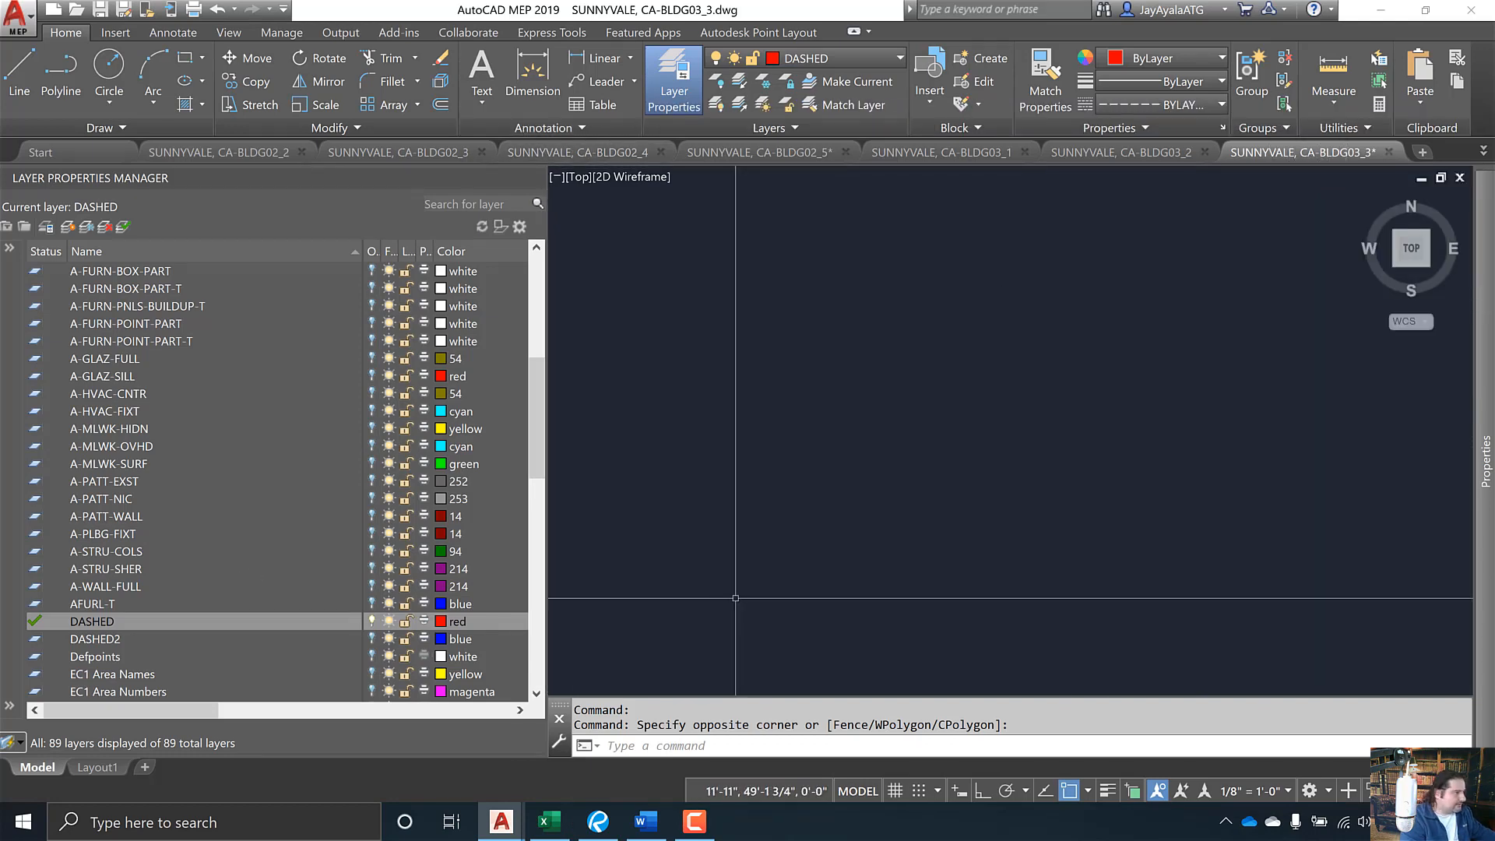
key(Escape)
key(ctrl+z)
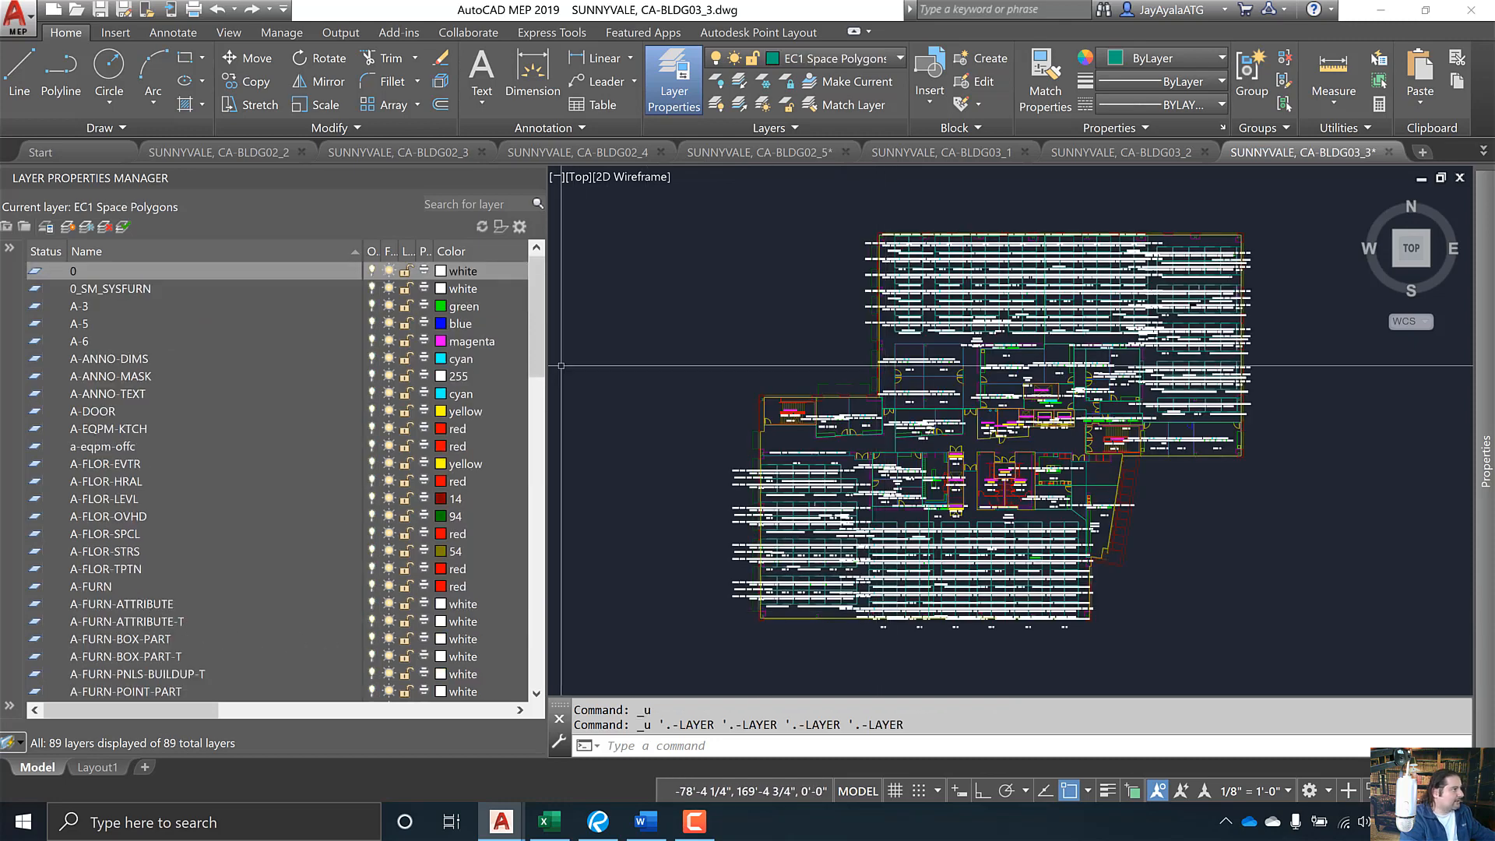
- Isolate the DASHED2 layer and window-select the drawing, finding no objects on it
drag(535, 349, 527, 498)
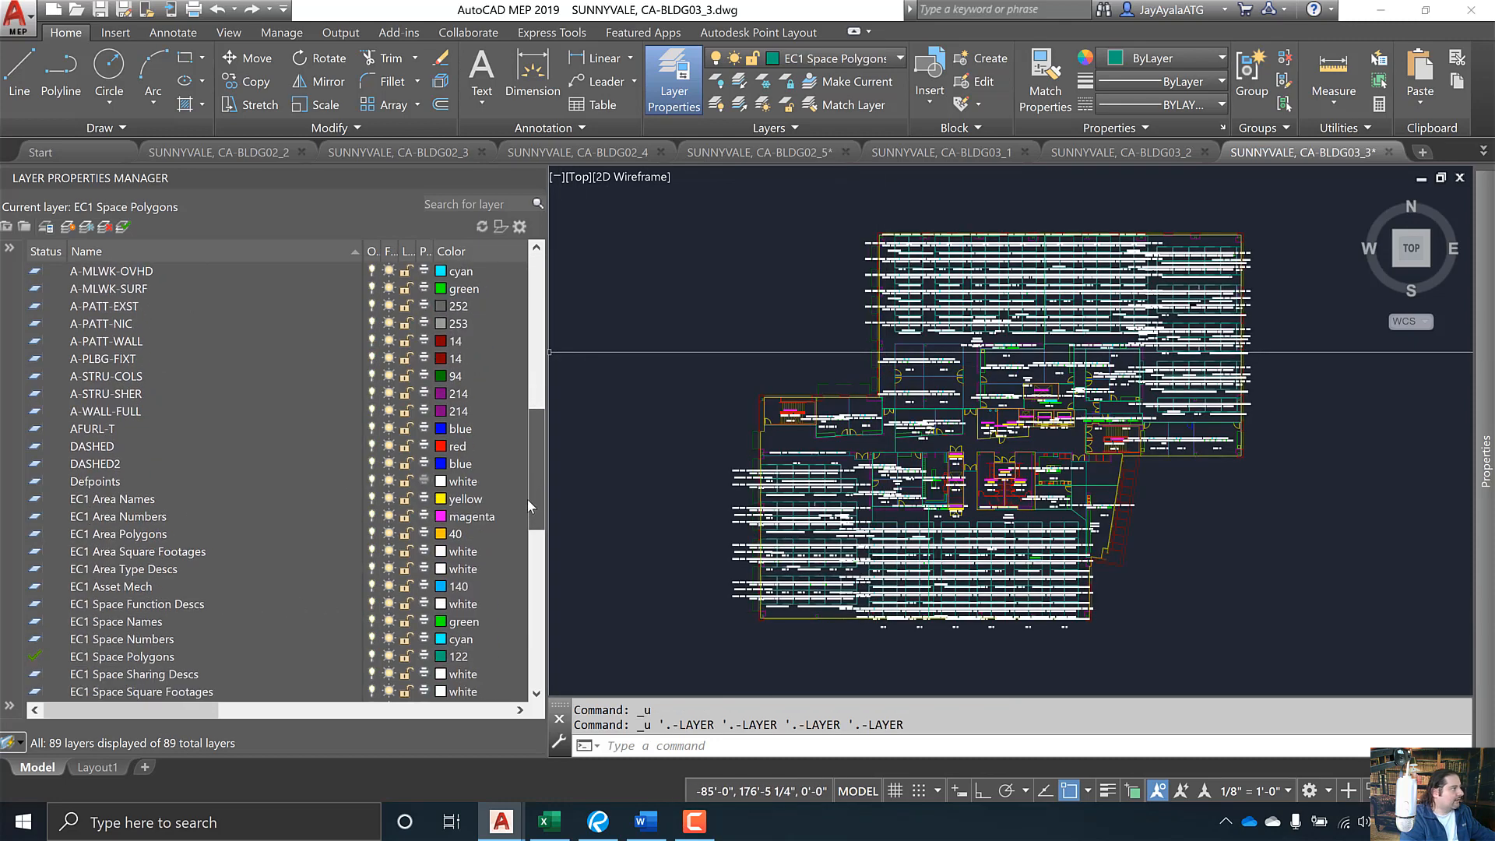
right_click(110, 464)
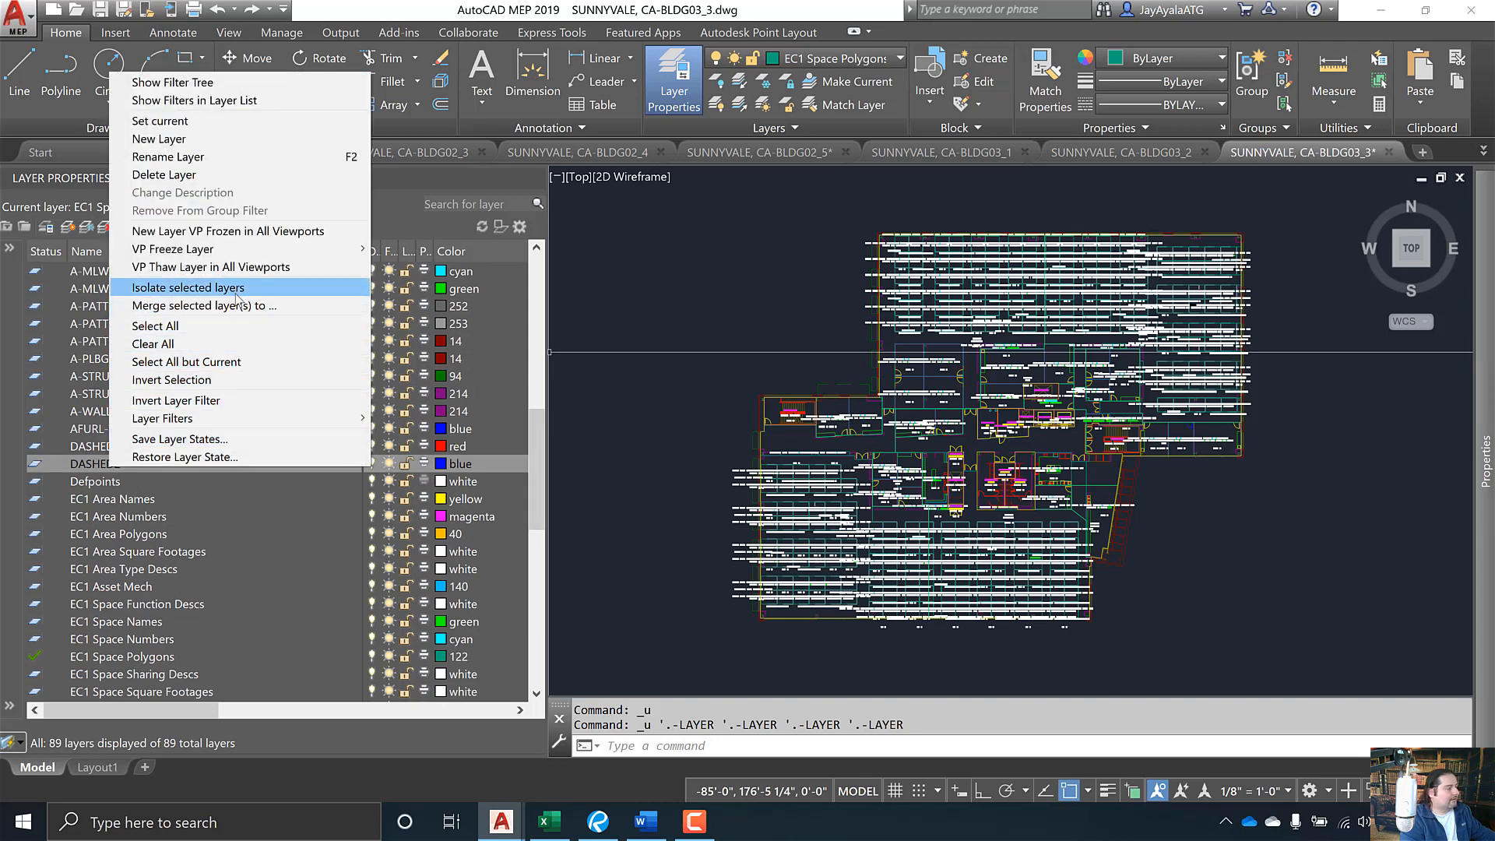
click(187, 288)
mouse_move(1484, 667)
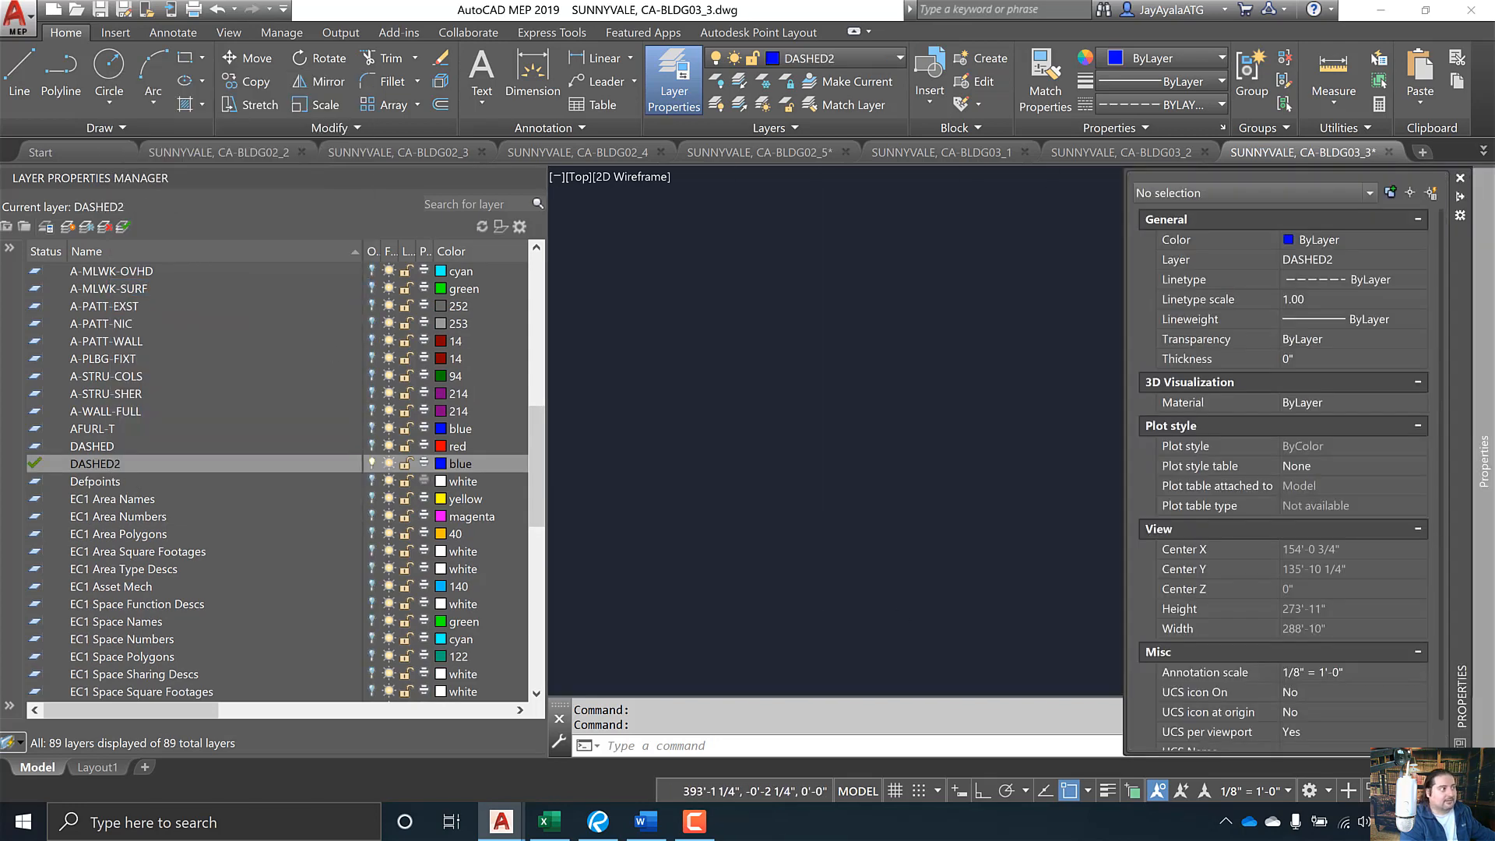
click(590, 213)
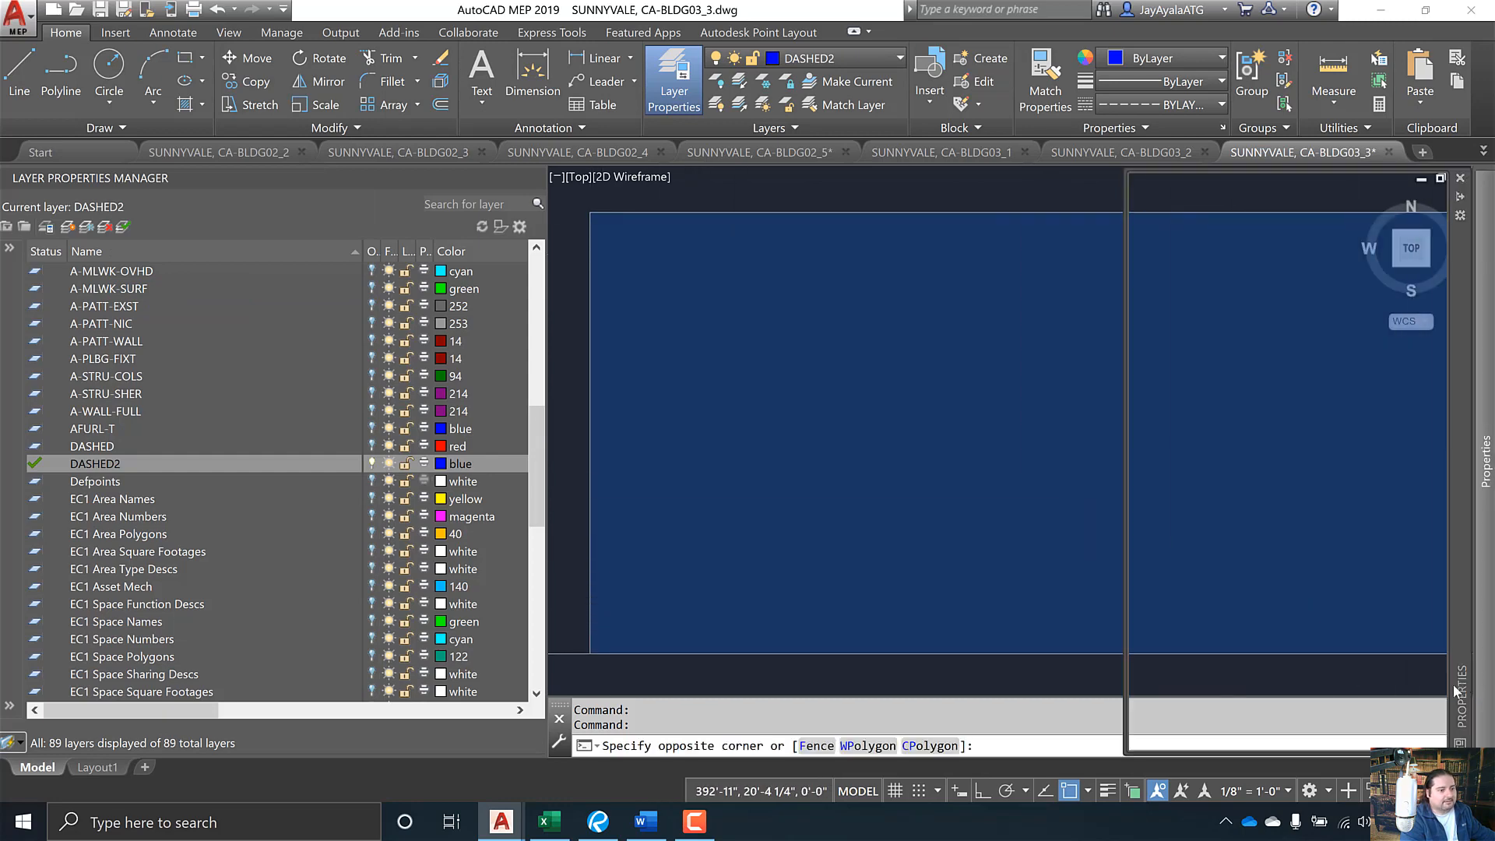
mouse_move(1482, 679)
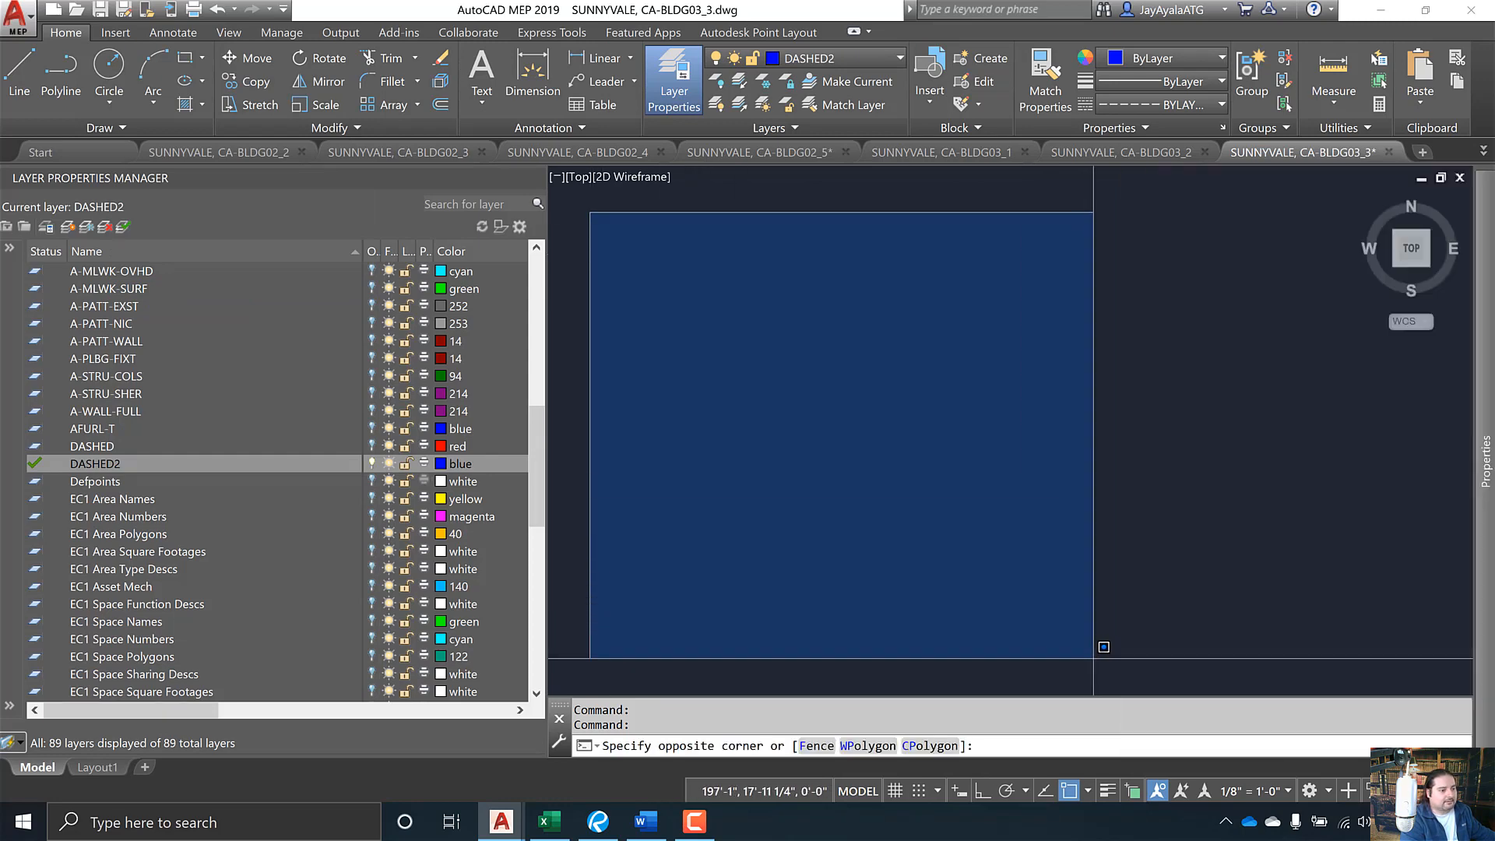
click(1227, 633)
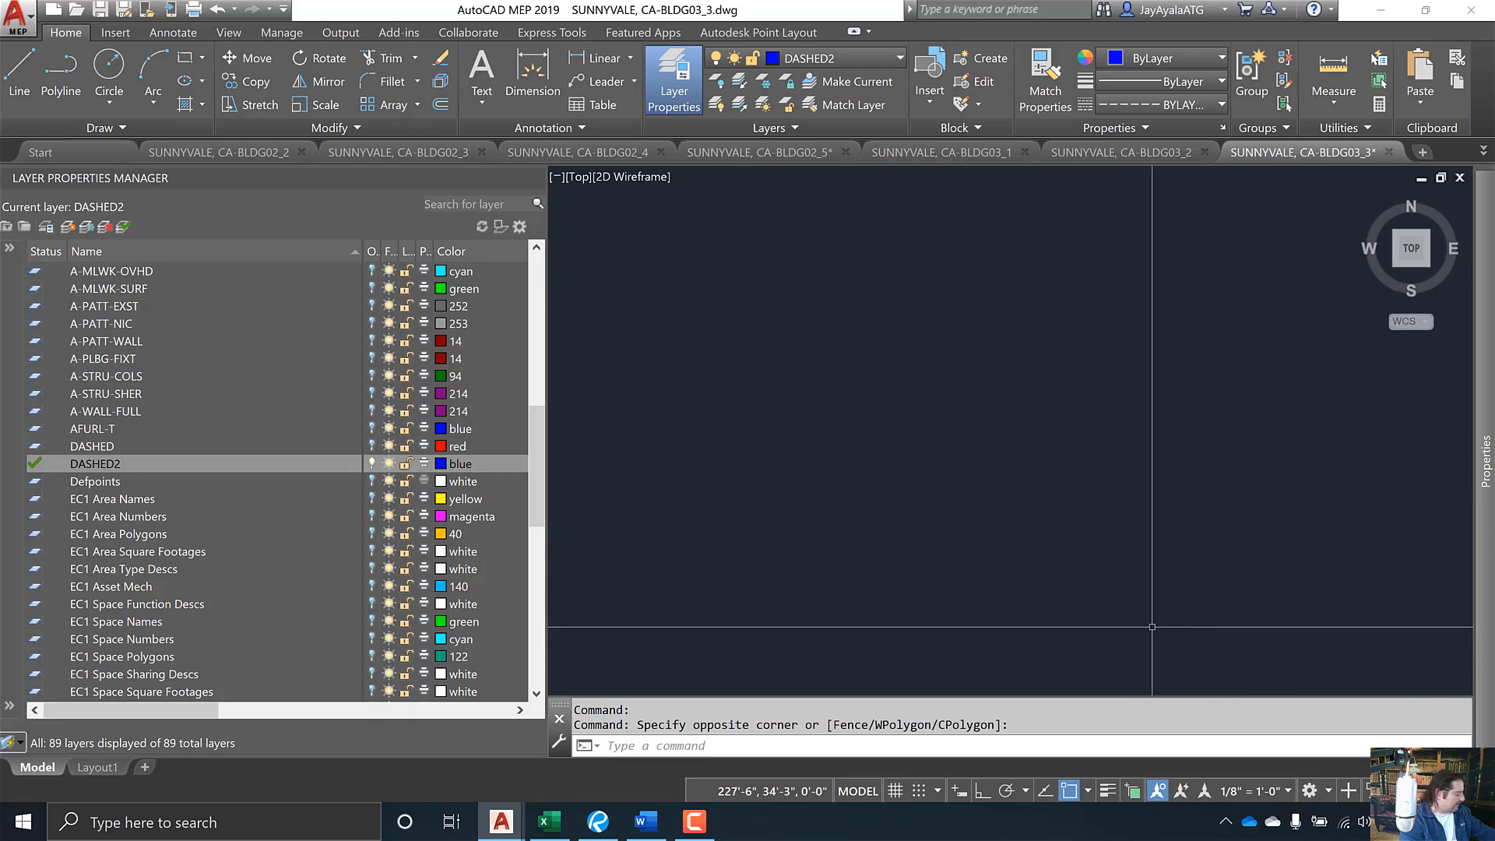
key(alt+Tab)
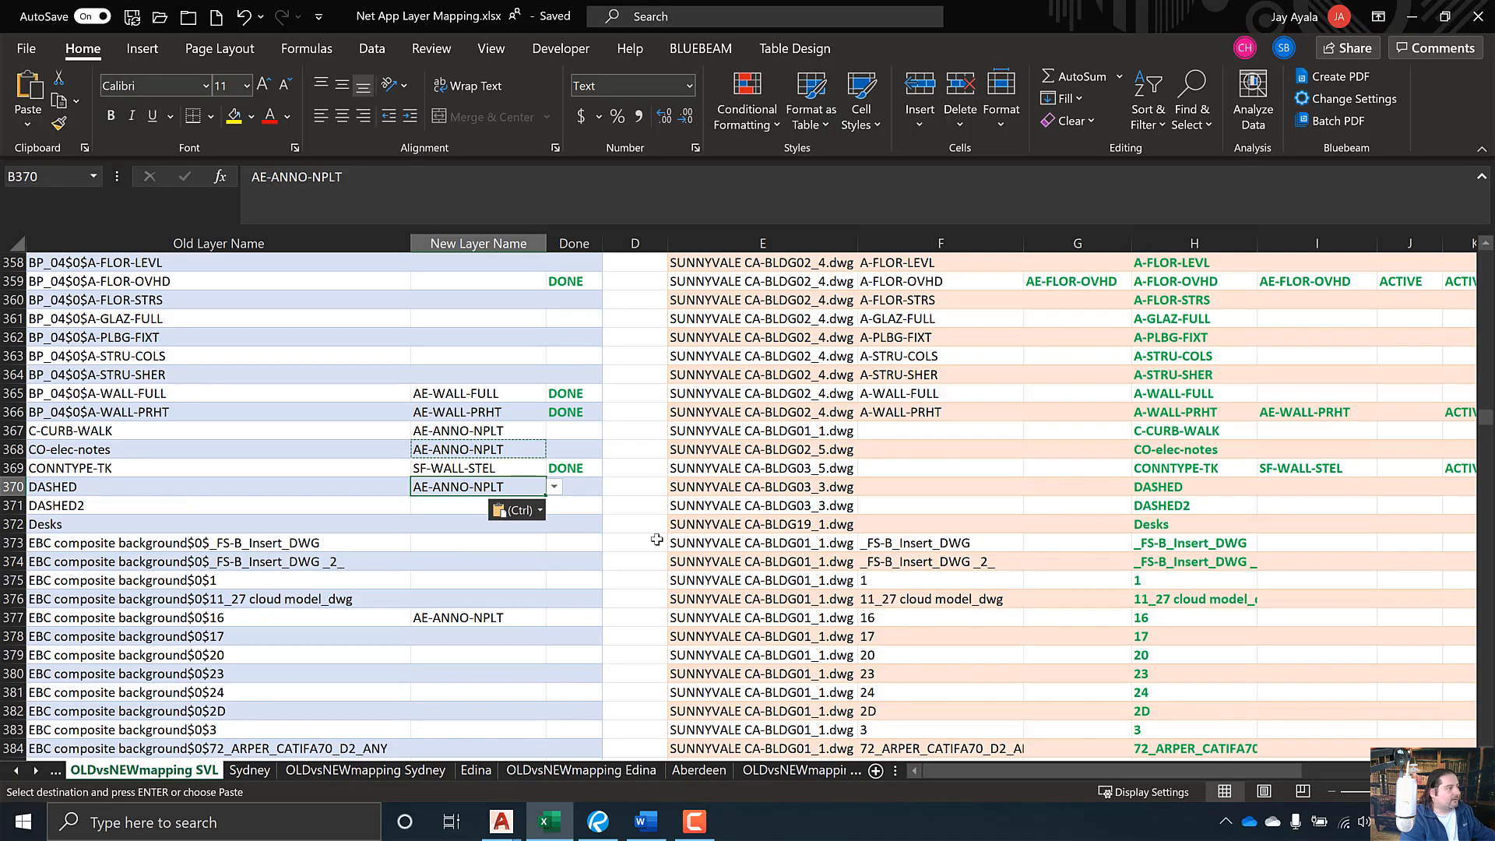
- Paste AE-ANNO-NPLT into B371 for DASHED2, then bring the NetApp Layers List PDF forward
key(ctrl+c)
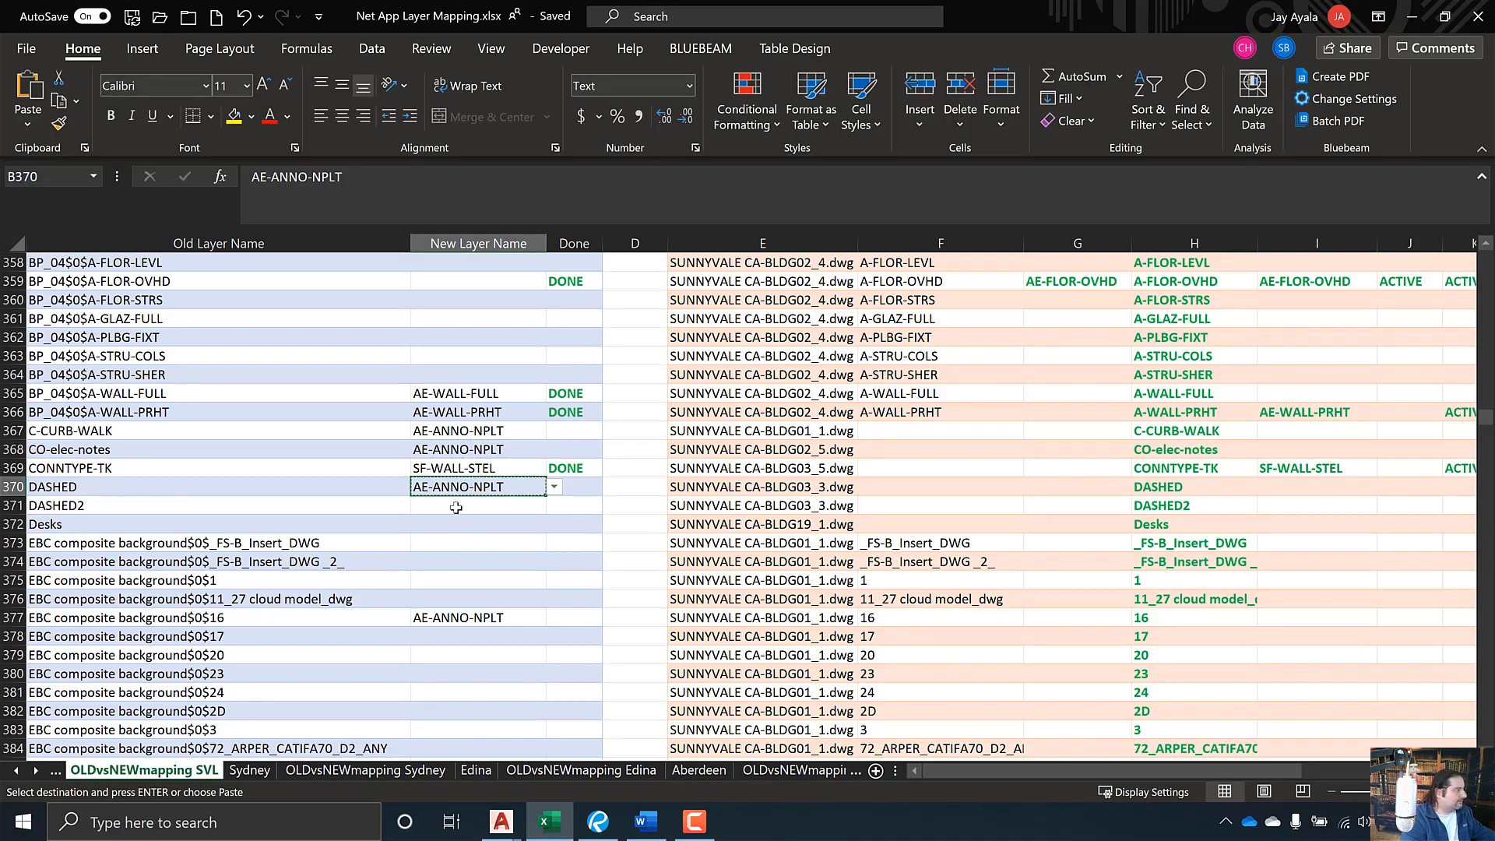
click(455, 507)
key(ctrl+v)
key(ctrl)
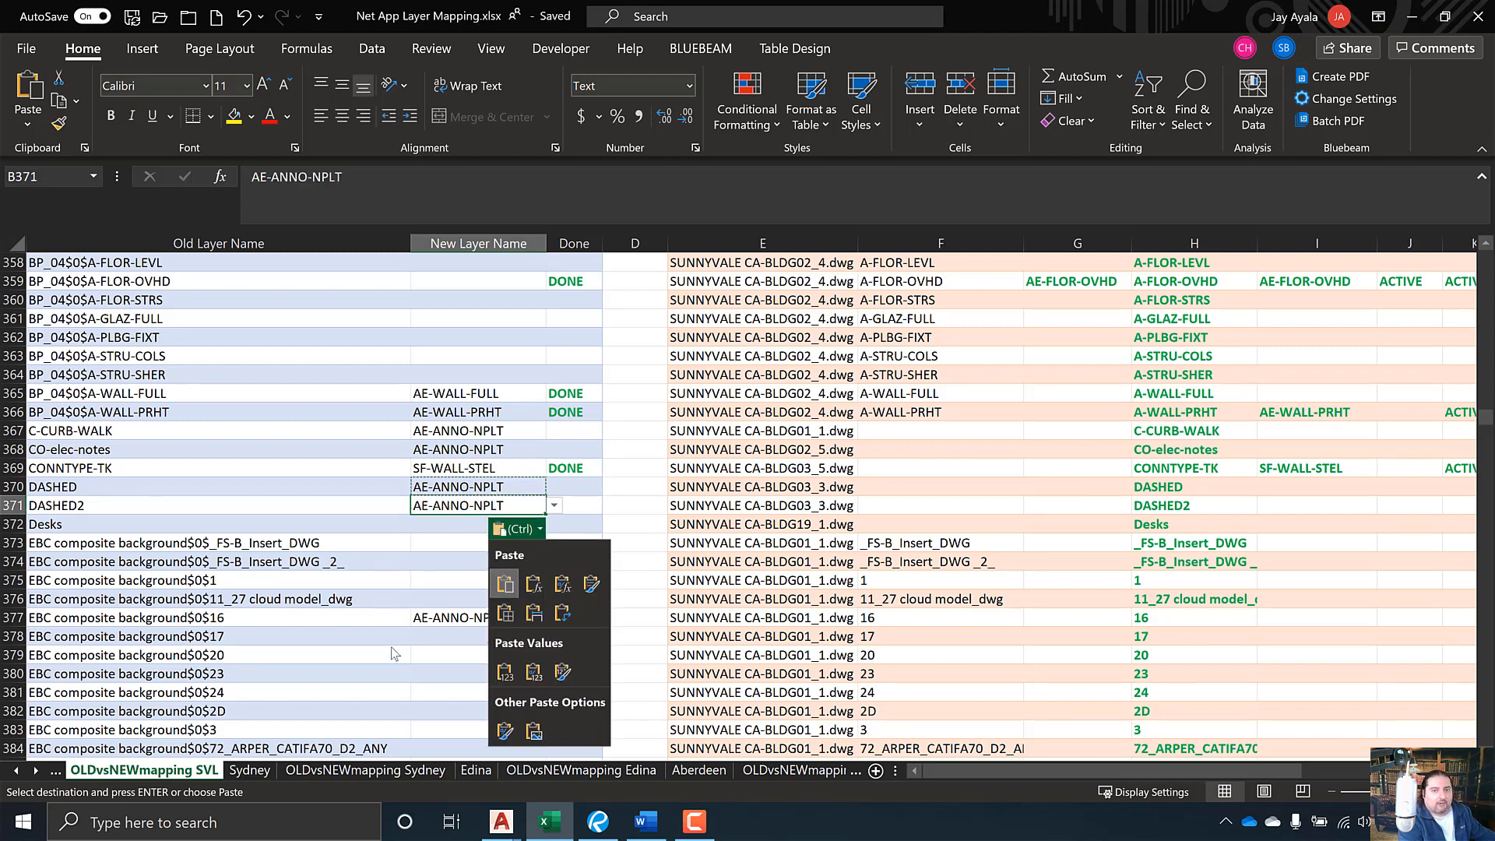
click(599, 826)
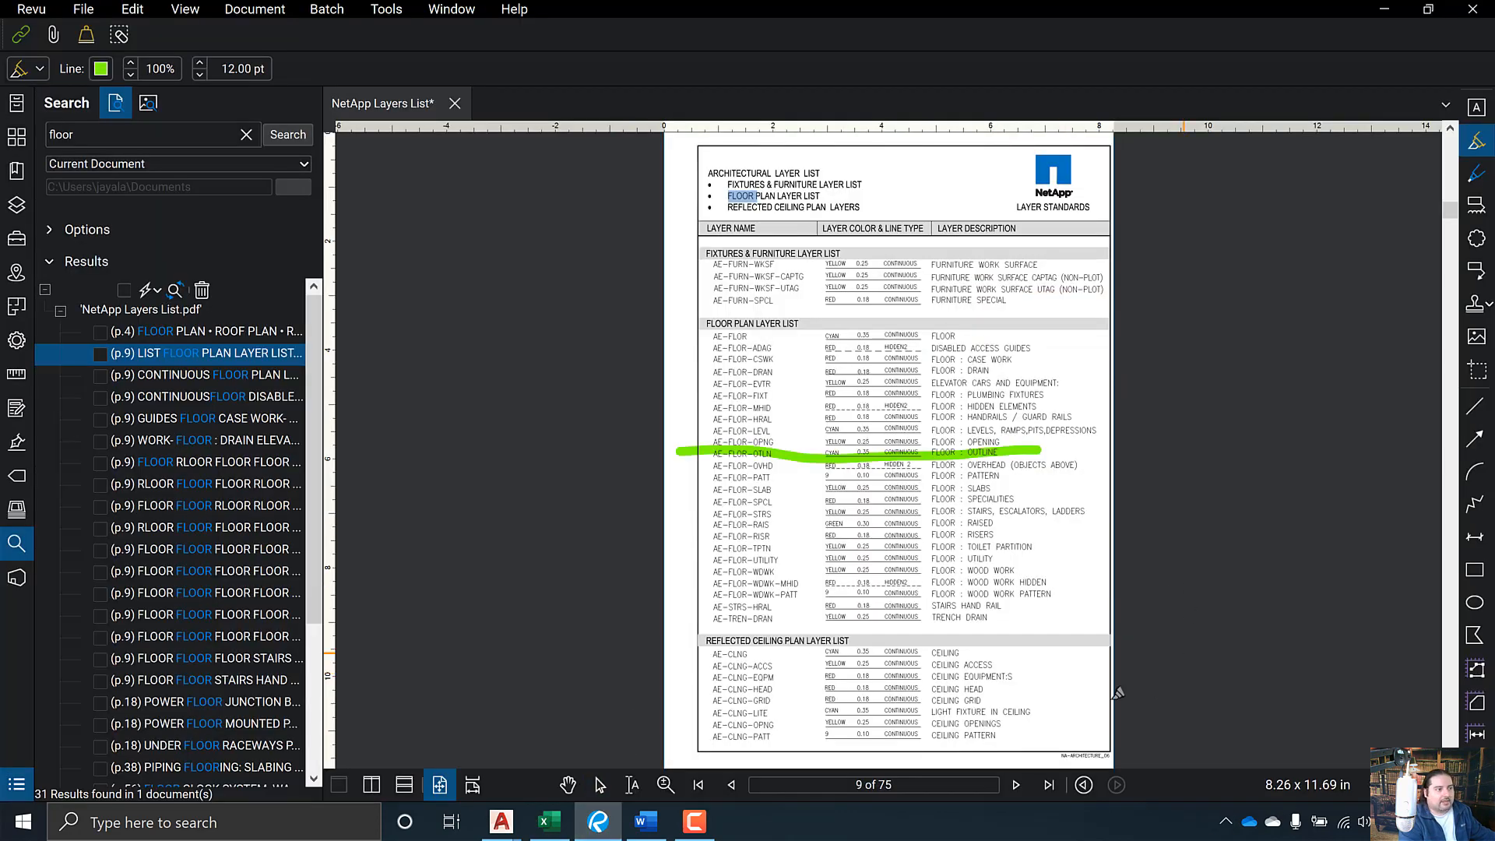